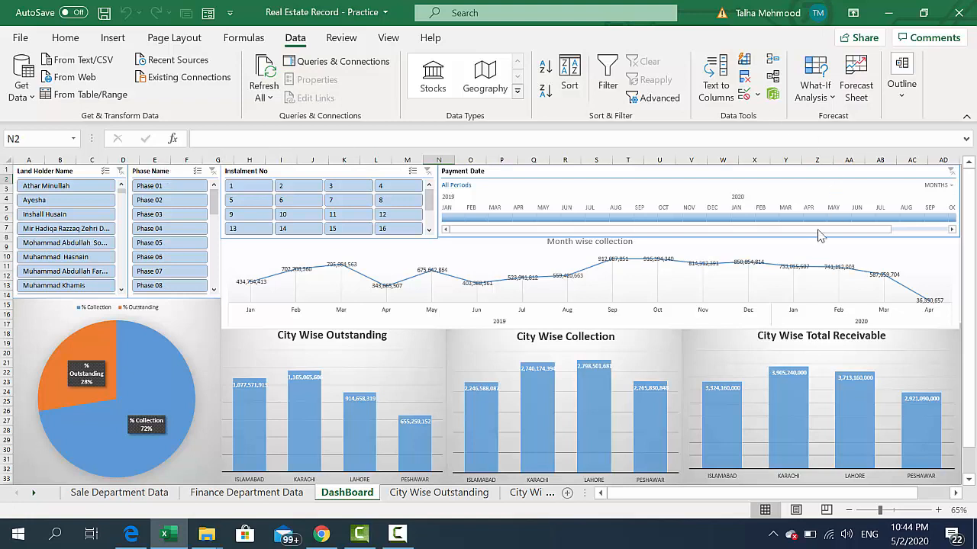
# Step: Filter the dashboard by Phase 01, Phase 02 and Phase 03 one after another, and clear the phase filter
pyautogui.click(161, 187)
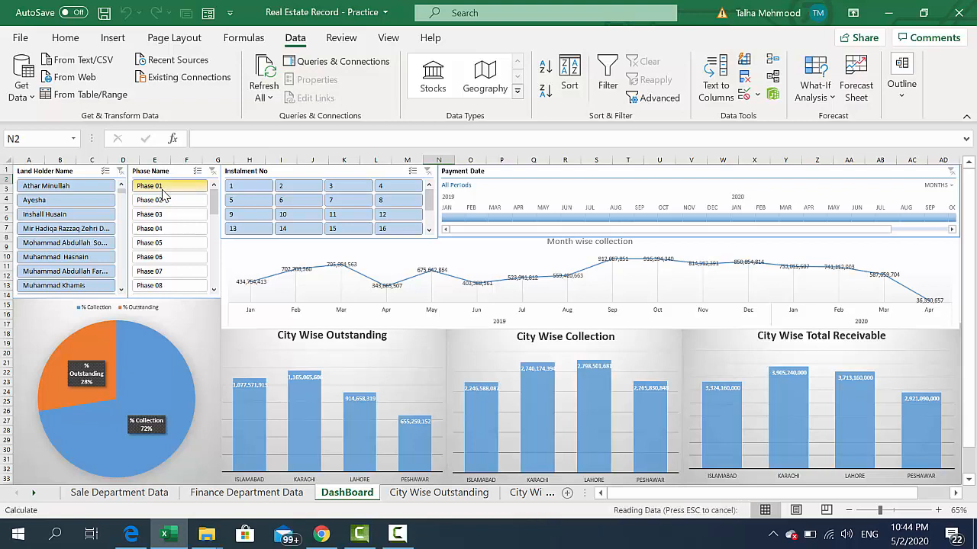
pyautogui.keyDown('ctrl'); pyautogui.click(158, 200); pyautogui.keyUp('ctrl')
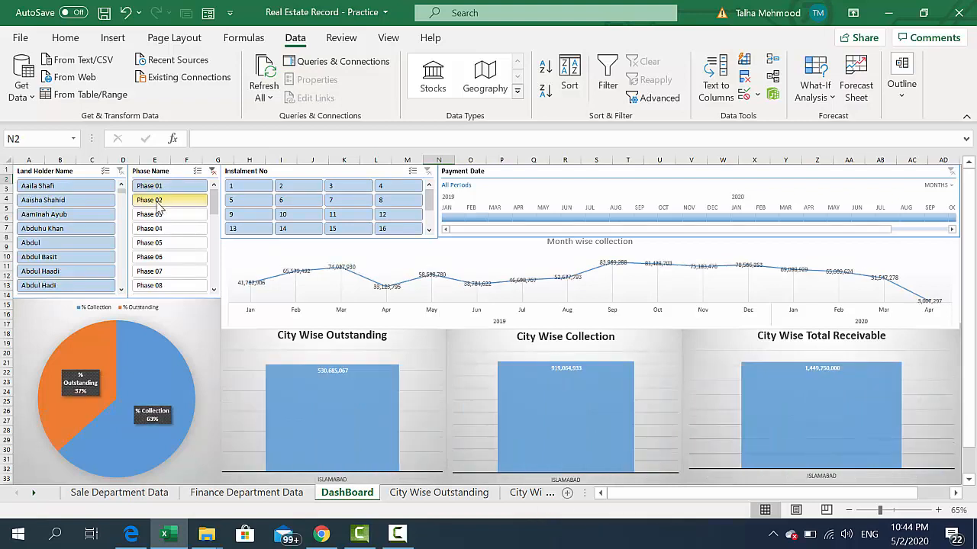
pyautogui.click(158, 206)
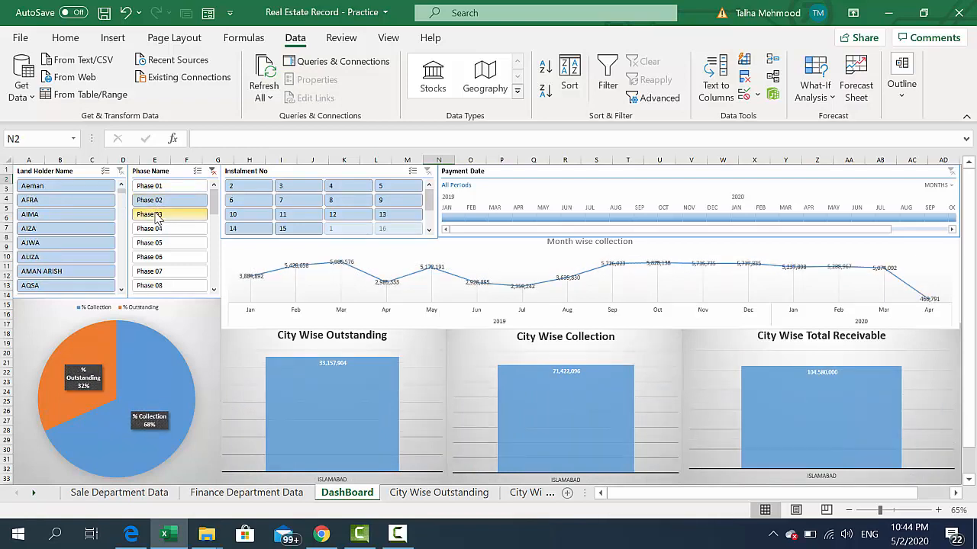
pyautogui.click(157, 214)
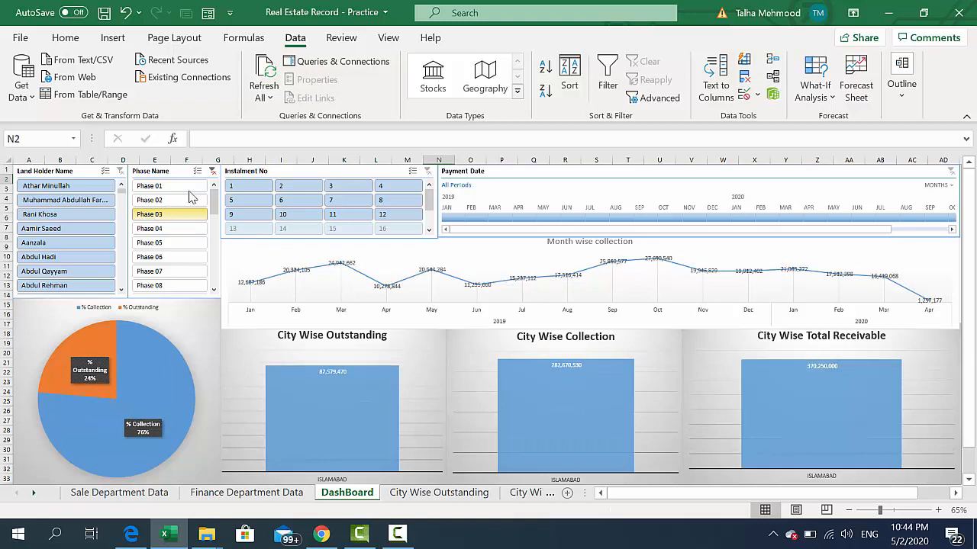
pyautogui.click(213, 171)
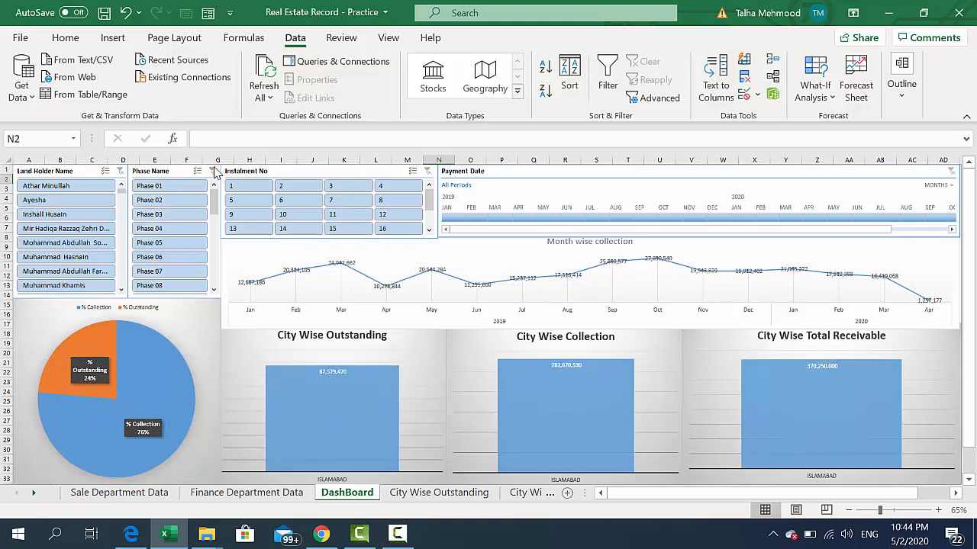
# Step: Filter the dashboard by a single land holder and clear it, then view Phase 06 and Phase 07 and clear the phase filter
pyautogui.click(68, 202)
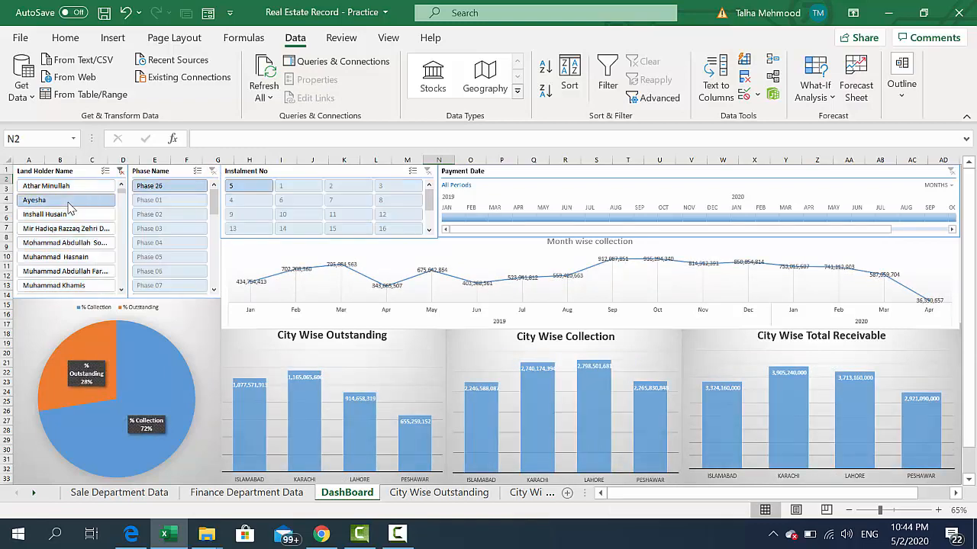
pyautogui.click(119, 170)
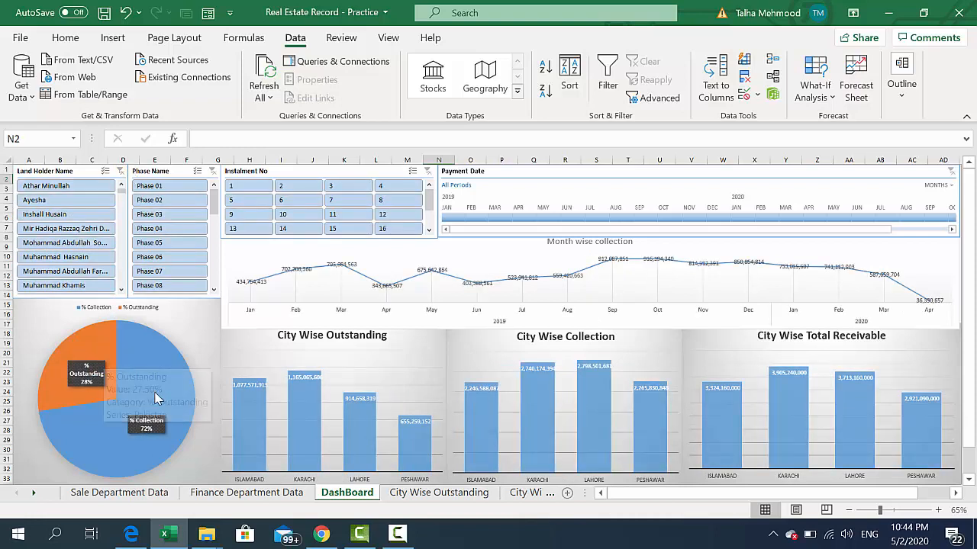
pyautogui.click(169, 257)
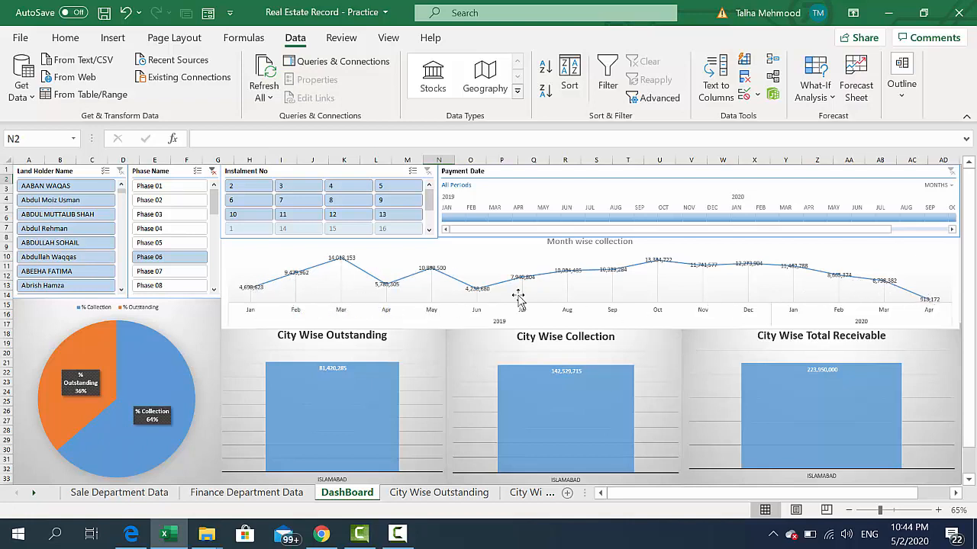
pyautogui.click(169, 273)
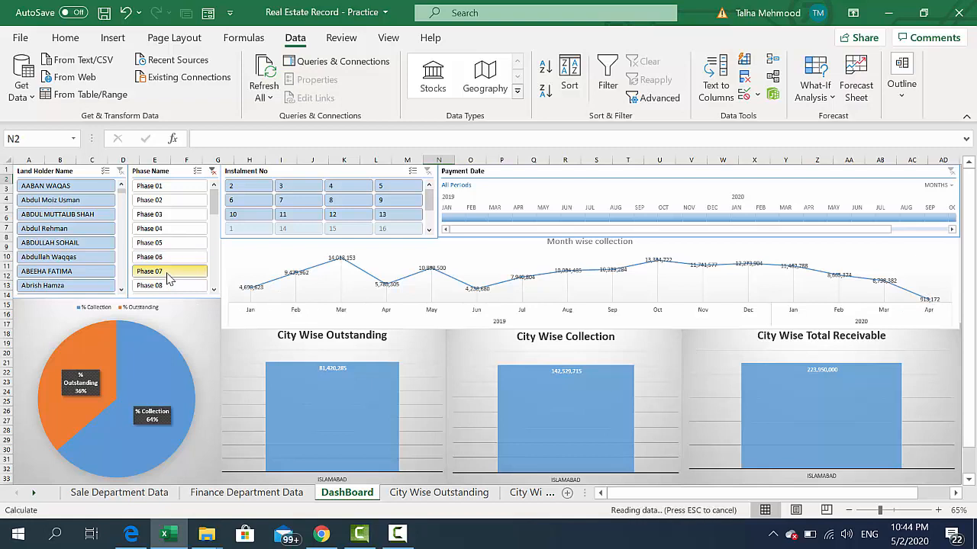
pyautogui.click(212, 172)
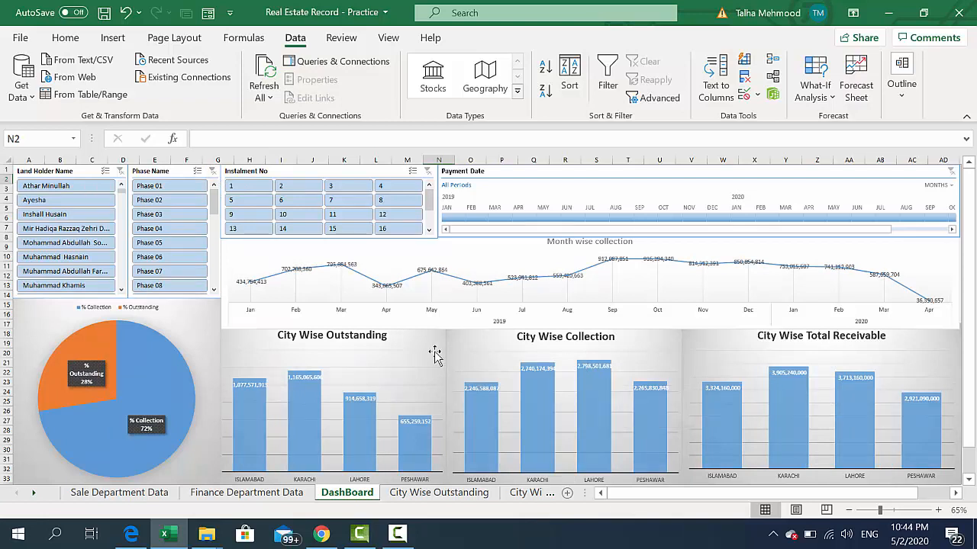
# Step: Filter the dashboard by Phase 03 and then Phase 02 to examine their city-wise outstanding, collection and receivable charts
pyautogui.click(170, 214)
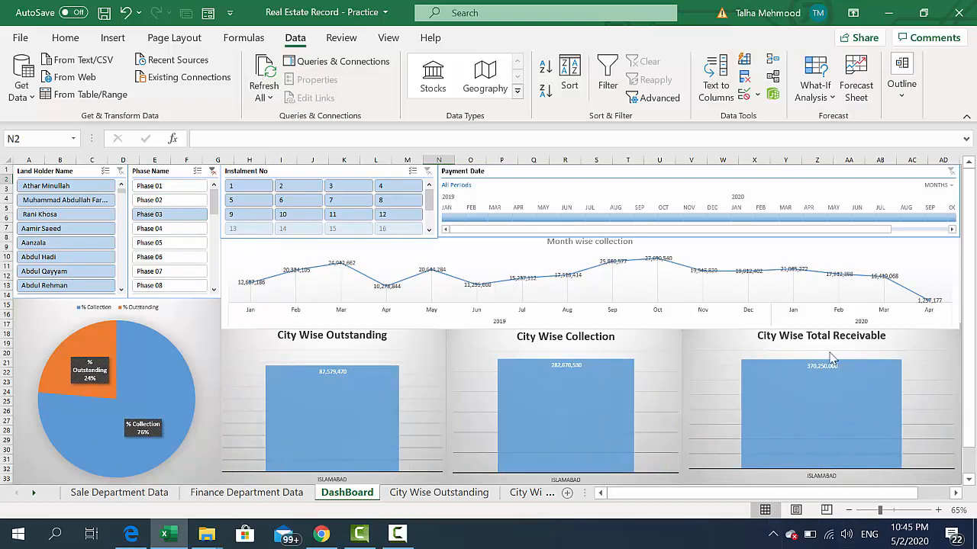
pyautogui.moveTo(788, 411)
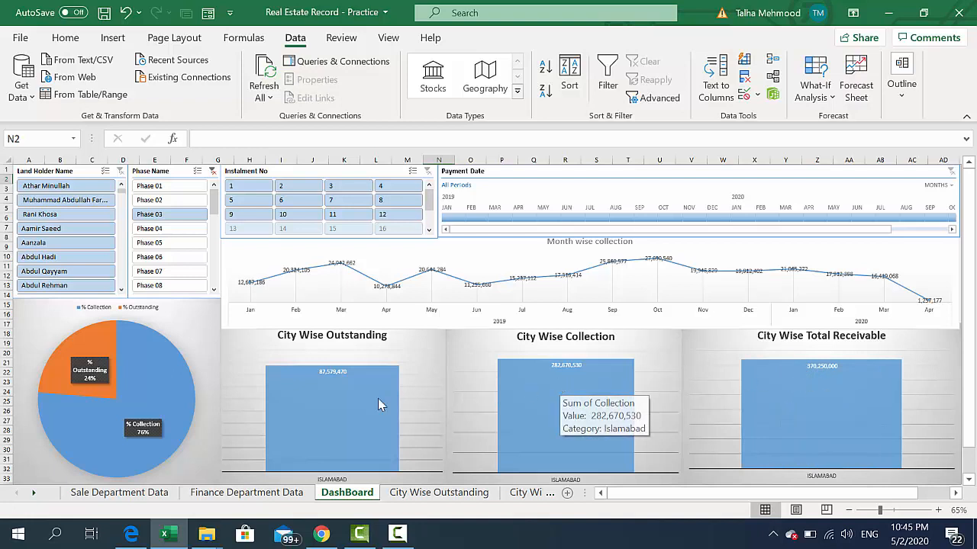
pyautogui.click(176, 203)
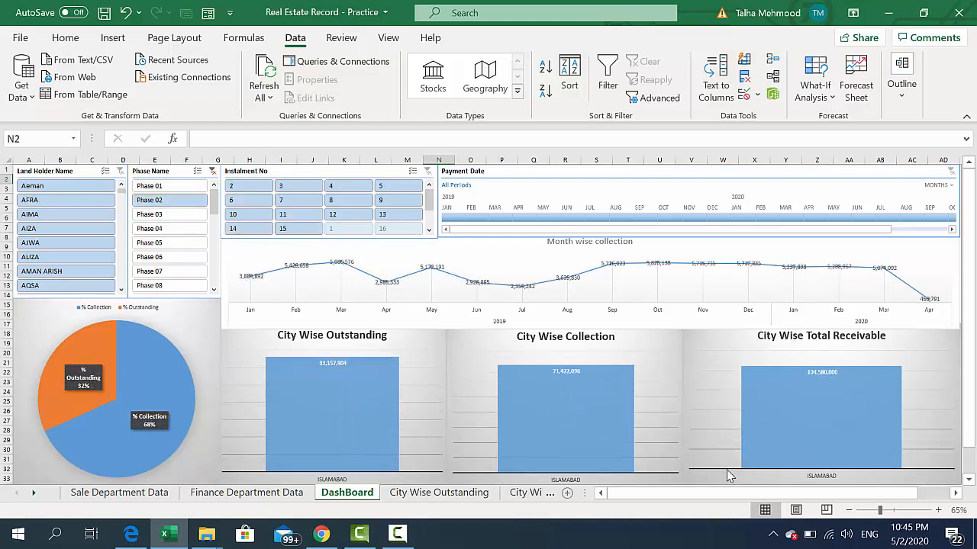
# Step: Filter the dashboard by Phase 11, Phase 13 and Phase 12 in turn to examine their city charts
pyautogui.moveTo(217, 213); pyautogui.dragTo(216, 233)
pyautogui.click(169, 242)
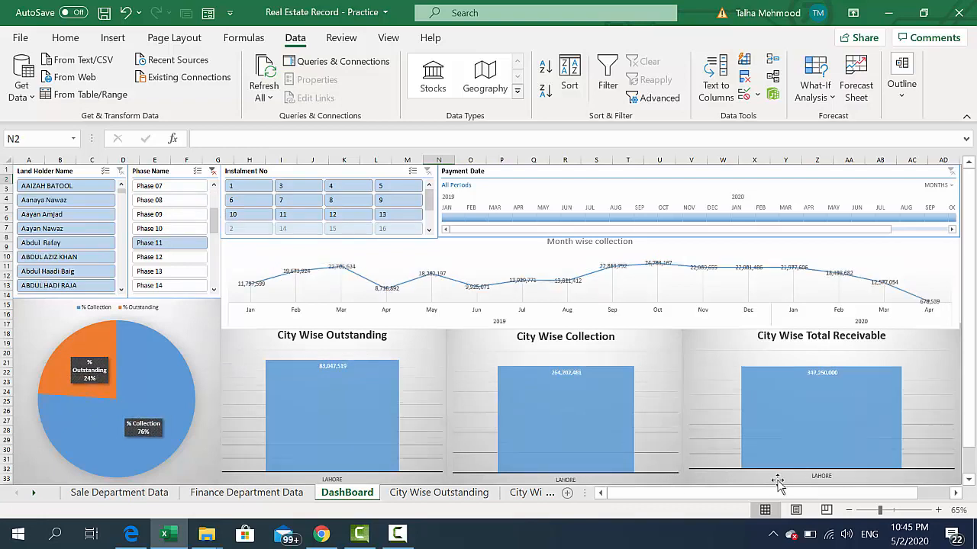
pyautogui.moveTo(835, 391)
pyautogui.click(153, 278)
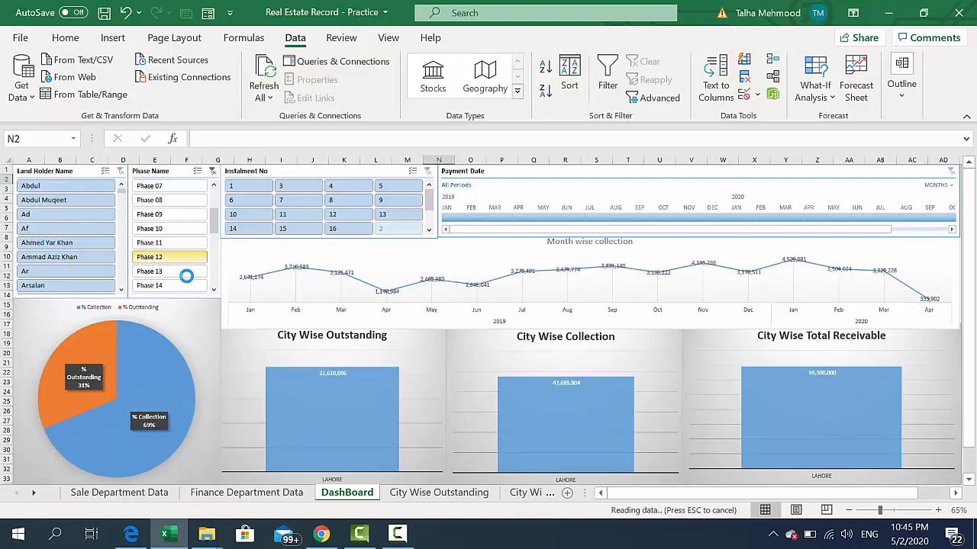
pyautogui.click(161, 257)
# Step: Compare the dashboard for Phase 19 and Phase 15, return to Phase 19, and clear the phase filter
pyautogui.click(214, 290)
pyautogui.scroll(-2, 214, 292)
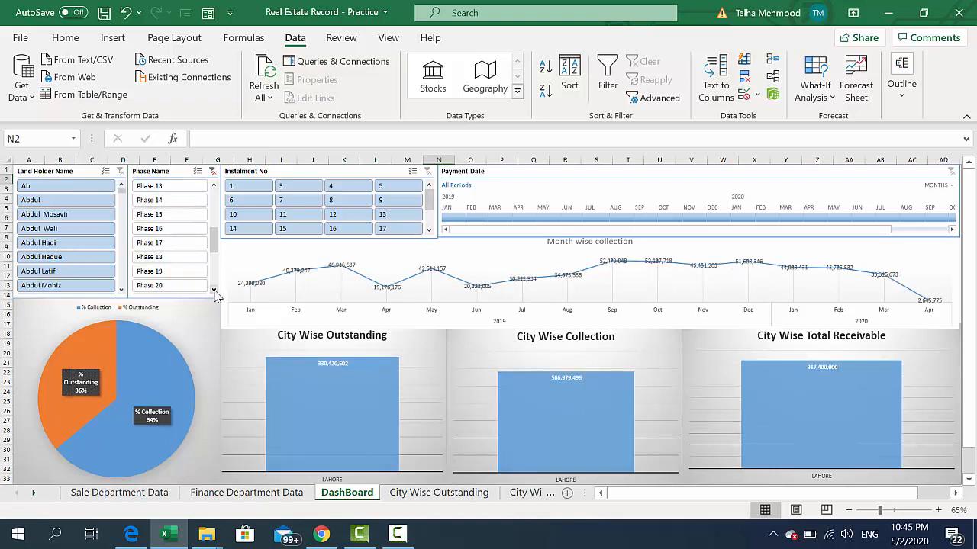
pyautogui.click(176, 272)
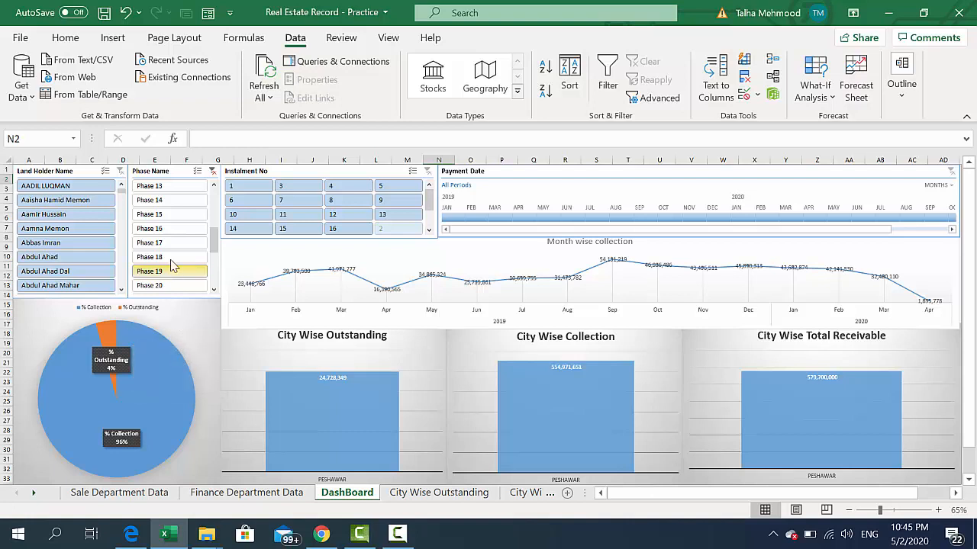
pyautogui.click(163, 214)
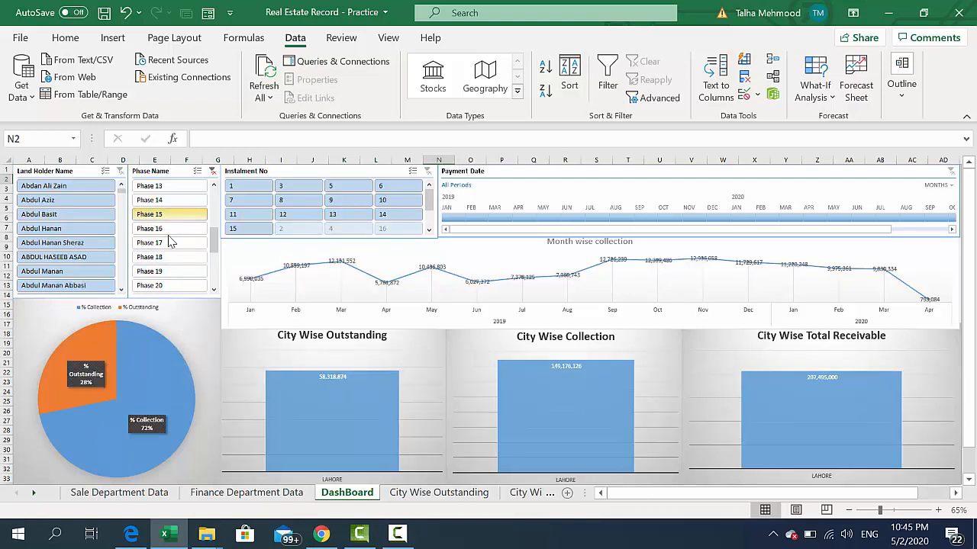
pyautogui.click(167, 274)
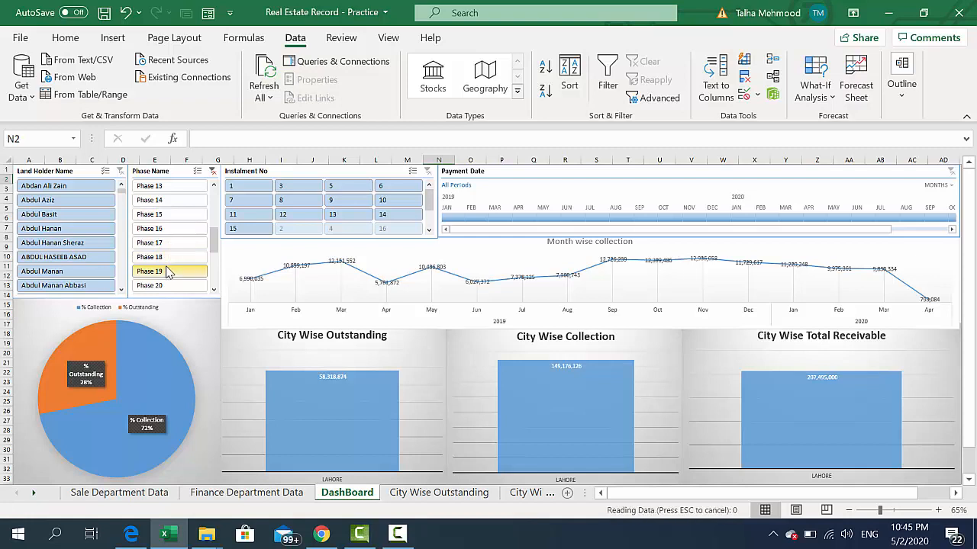
pyautogui.moveTo(149, 346)
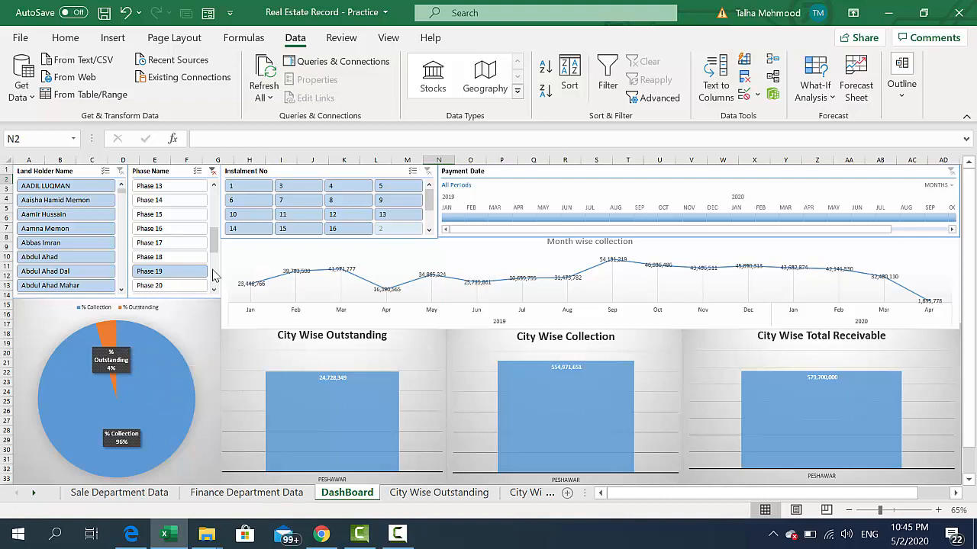
pyautogui.click(213, 173)
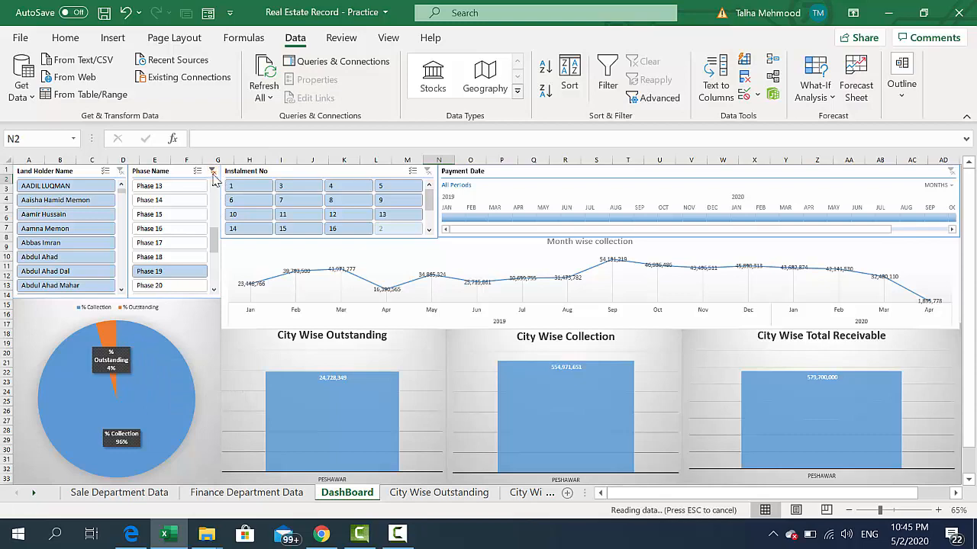
pyautogui.moveTo(214, 225); pyautogui.dragTo(214, 285)
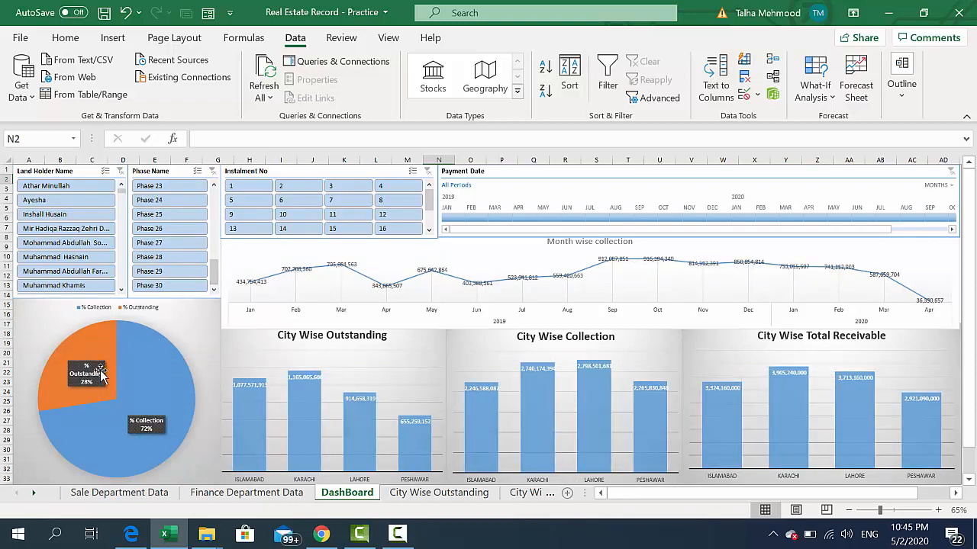
pyautogui.moveTo(167, 407)
# Step: Filter the dashboard by one land holder from the middle of the name list, check the collection share, and clear the filter
pyautogui.scroll(5, 120, 197)
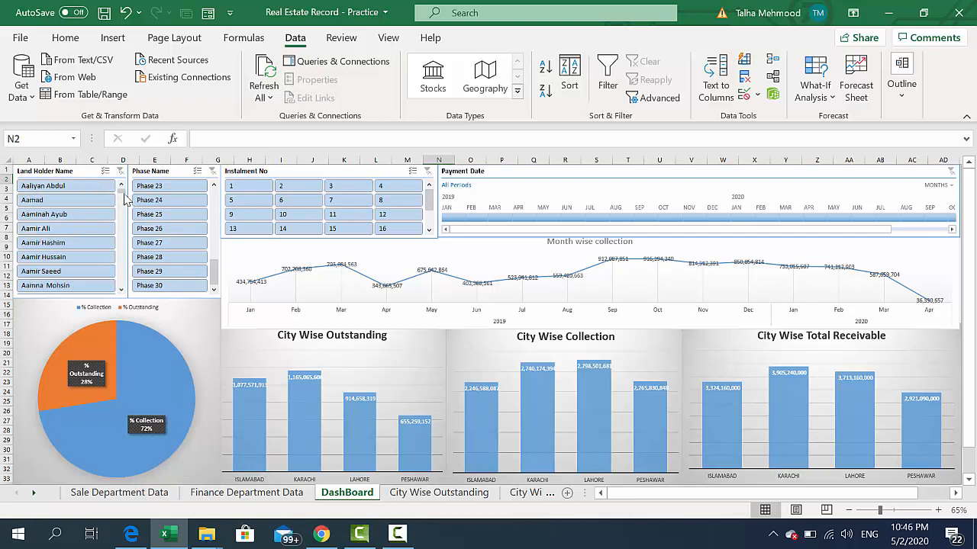
pyautogui.moveTo(121, 198); pyautogui.dragTo(124, 233)
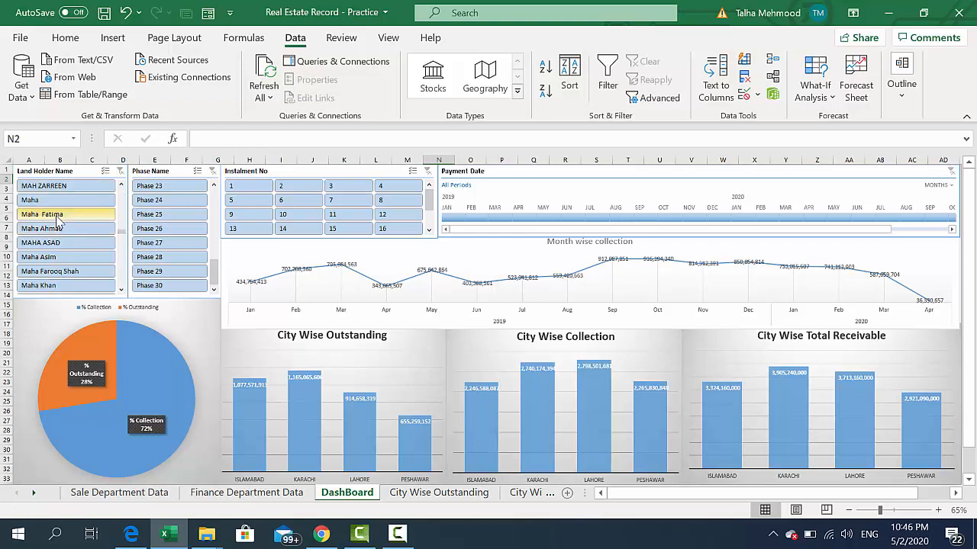
pyautogui.click(59, 218)
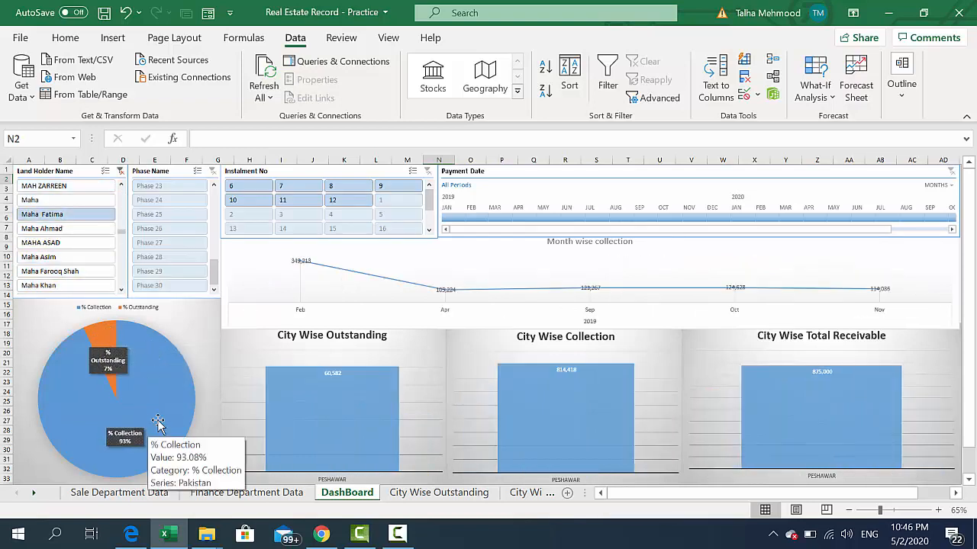
pyautogui.click(119, 172)
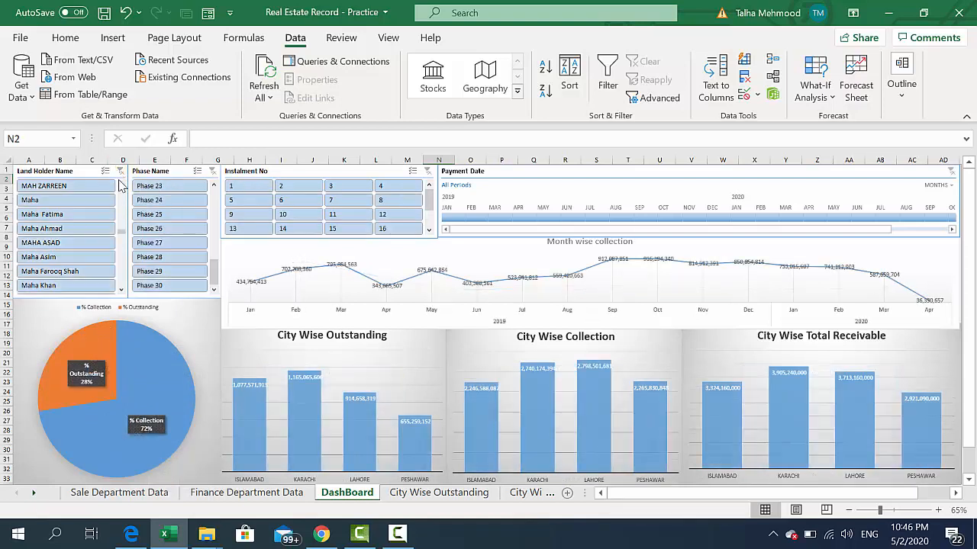
pyautogui.scroll(3, 123, 221)
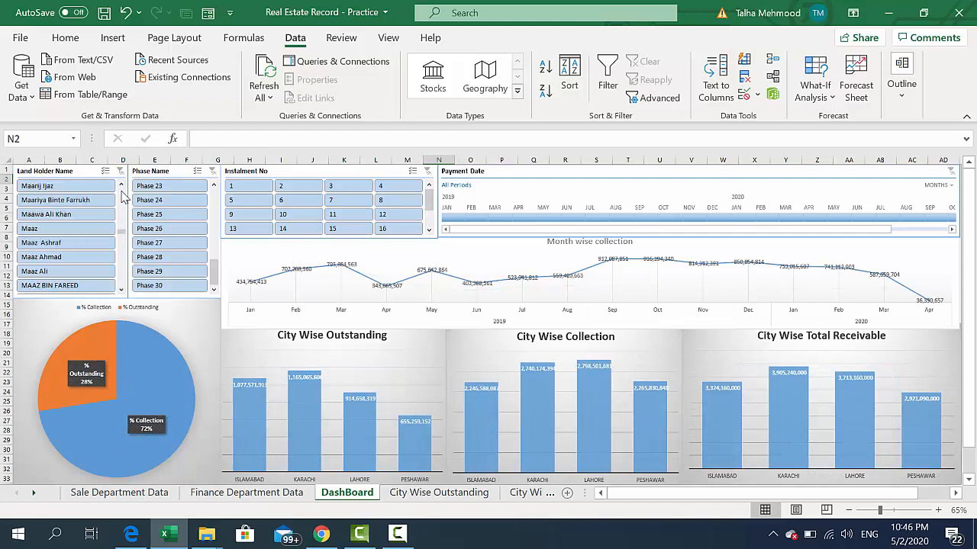
pyautogui.scroll(6, 123, 237)
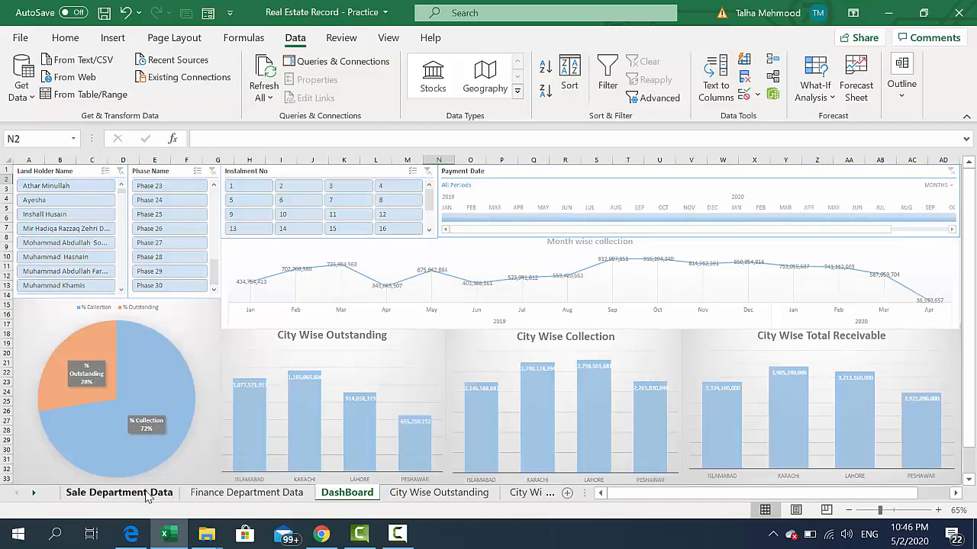
# Step: Open the Sale Department Data sheet and look over its column headings in row 1
pyautogui.click(145, 494)
pyautogui.hotkey('ctrl', 'Up')
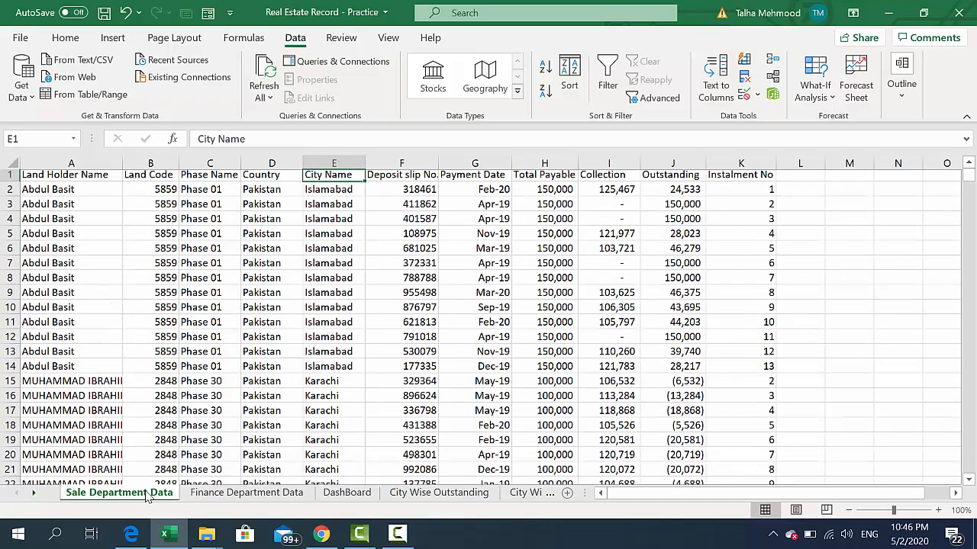
pyautogui.press('Right')
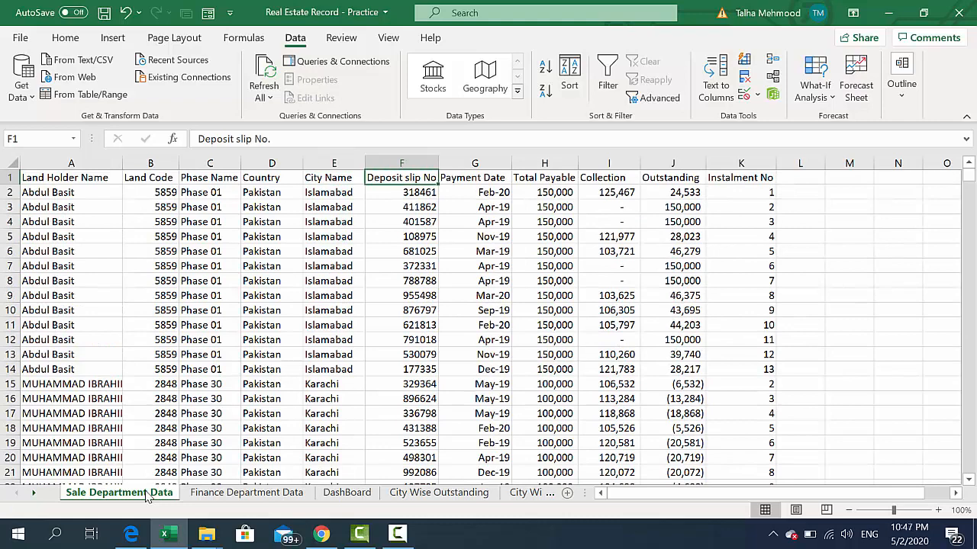
pyautogui.press('Left')
pyautogui.press('Left')
pyautogui.press('Right')
pyautogui.press('Right')
pyautogui.press('Right')
pyautogui.press('Right')
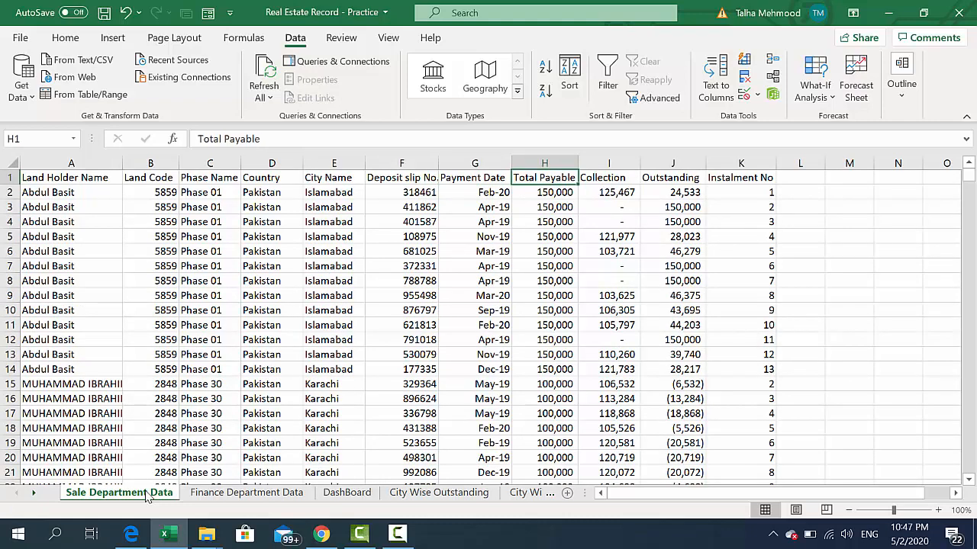
# Step: Examine the last records of the sales data and return to the header row
pyautogui.press('Left')
pyautogui.press('Down')
pyautogui.hotkey('ctrl', 'Down')
pyautogui.press('Right')
pyautogui.press('Right')
pyautogui.press('Left')
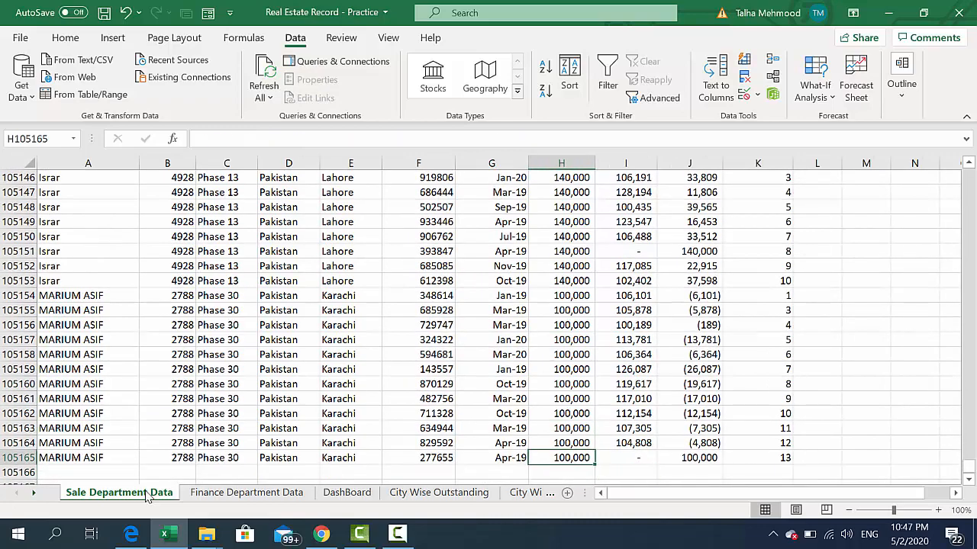
pyautogui.hotkey('ctrl', 'Left')
pyautogui.press('Right')
pyautogui.hotkey('ctrl', 'Up')
# Step: Check the Deposit slip No. column down to its last record and go back up to the Total Payable heading
pyautogui.press('Right')
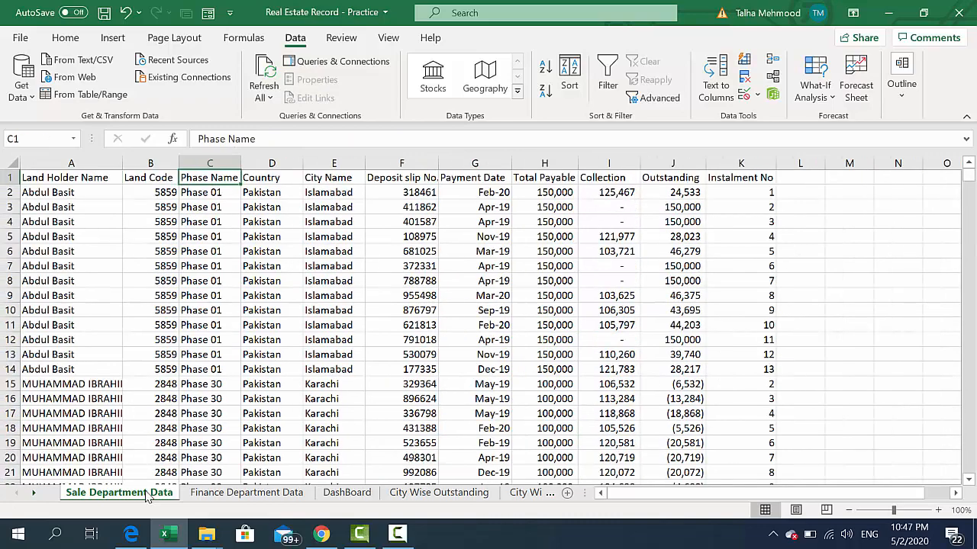
pyautogui.press('Right')
pyautogui.press('Right')
pyautogui.press('Right')
pyautogui.press('Down')
pyautogui.hotkey('ctrl', 'Down')
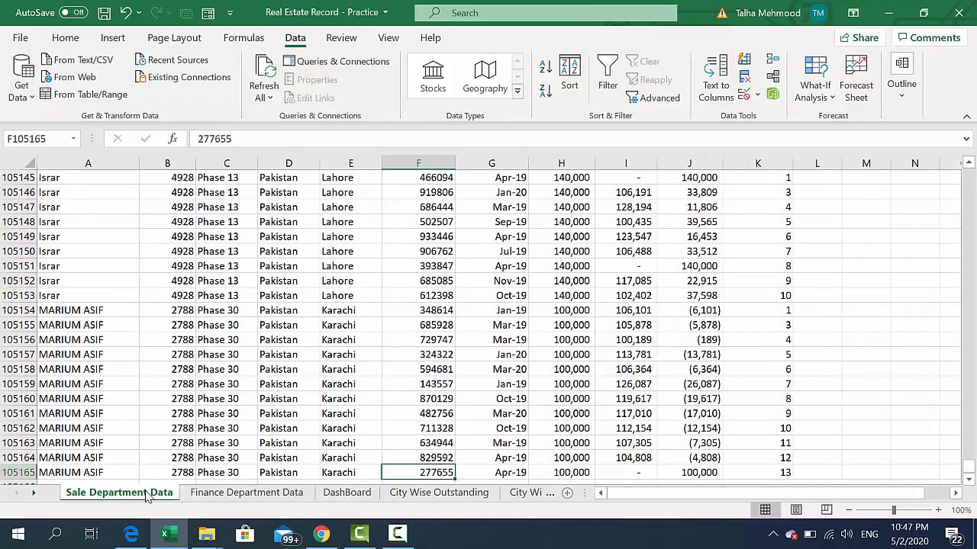
pyautogui.press('Down')
pyautogui.press('Up')
pyautogui.press('Right')
pyautogui.press('Right')
pyautogui.hotkey('ctrl', 'Up')
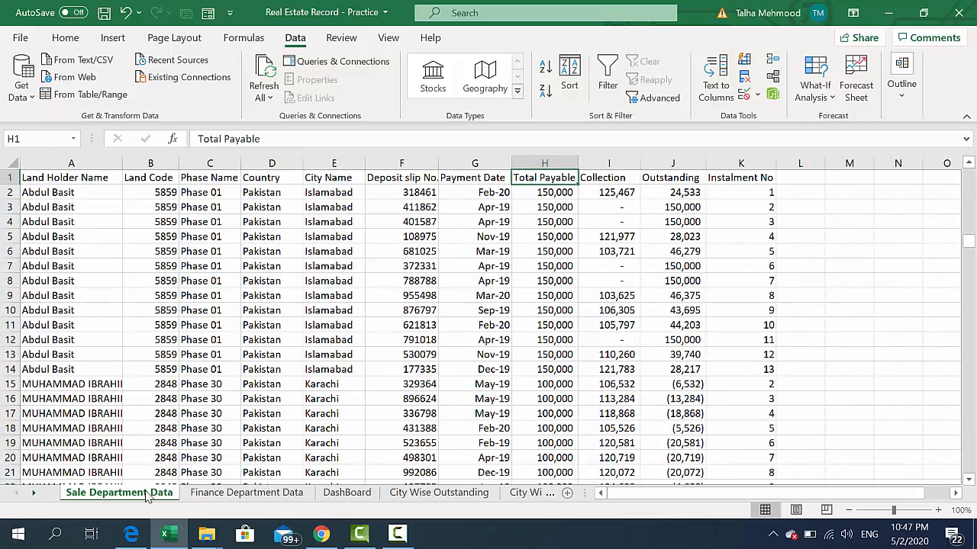
# Step: Look over the headings around Total Payable and return to the Land Holder Name heading in A1
pyautogui.press('Right')
pyautogui.press('Left')
pyautogui.press('Left')
pyautogui.press('Left')
pyautogui.hotkey('ctrl', 'Left')
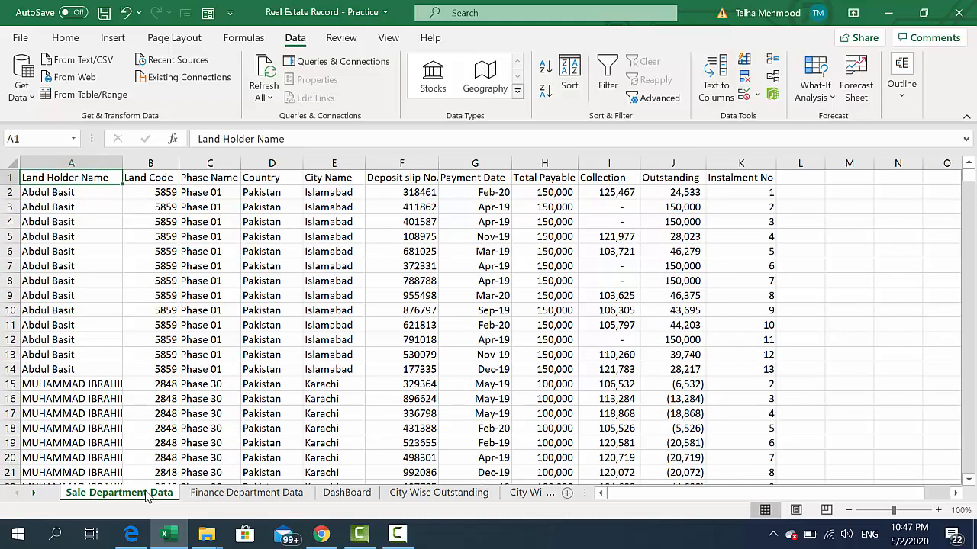
# Step: Open the DashBoard sheet, filter it by Phase 01 to check the charts, and clear the phase filter
pyautogui.hotkey('ctrl', 'pagedown')
pyautogui.hotkey('ctrl', 'pagedown')
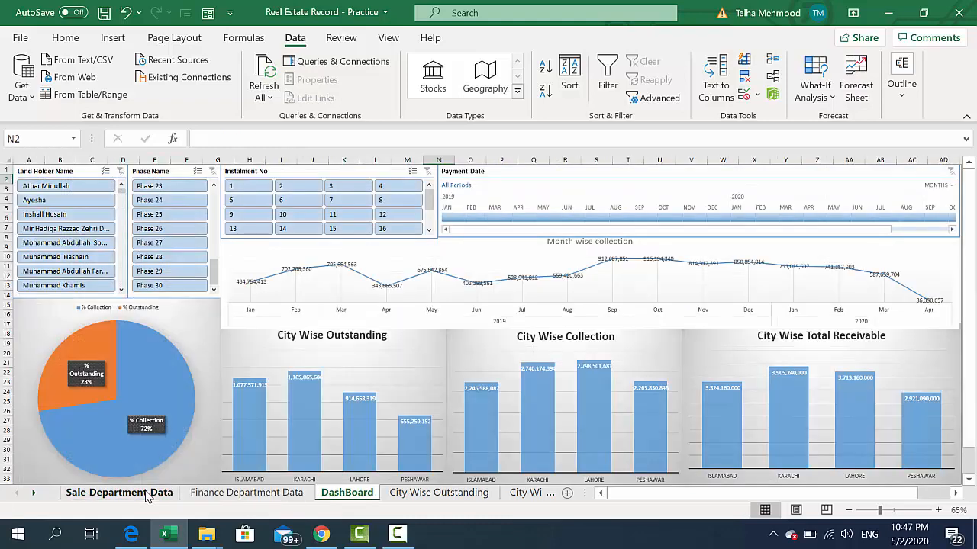
pyautogui.moveTo(216, 262); pyautogui.dragTo(215, 202)
pyautogui.click(175, 189)
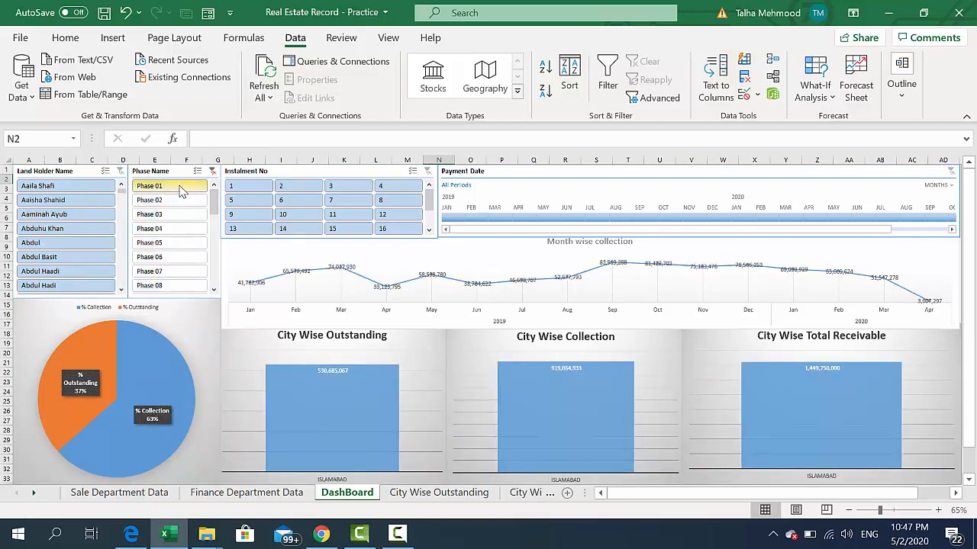
pyautogui.click(212, 172)
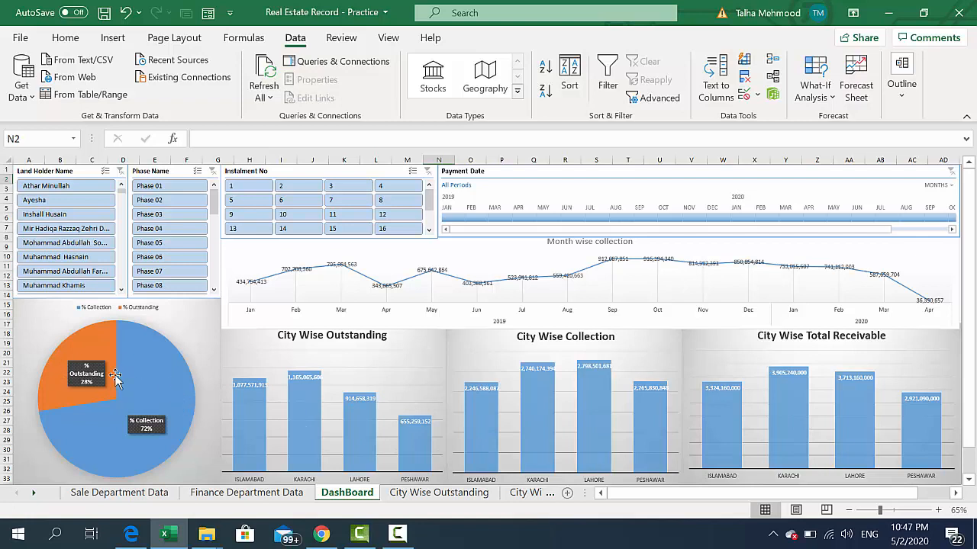
pyautogui.moveTo(114, 373)
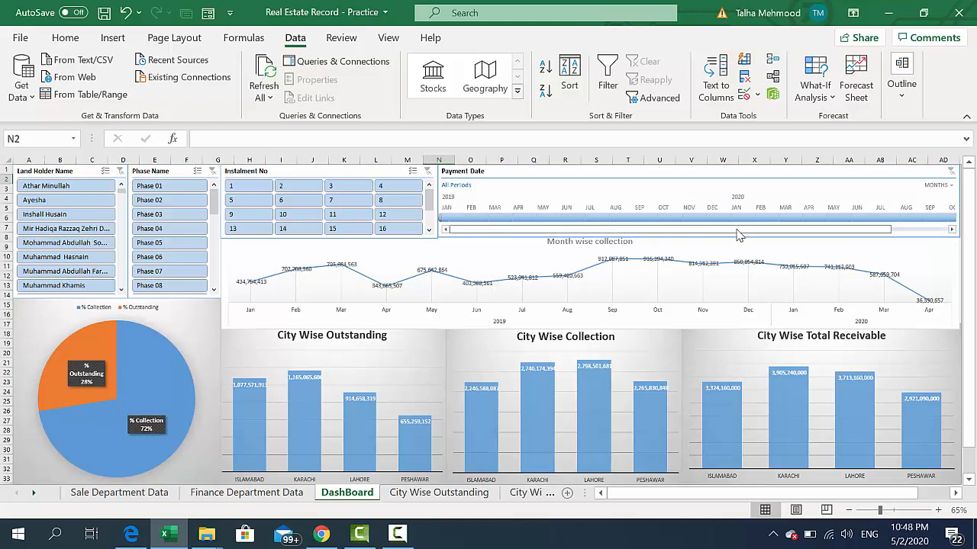
# Step: Check the dashboard with the Payment Date timeline set to 2019, October 2019, November 2019 and August 2019, clearing the filter at the end
pyautogui.moveTo(738, 235); pyautogui.dragTo(660, 221)
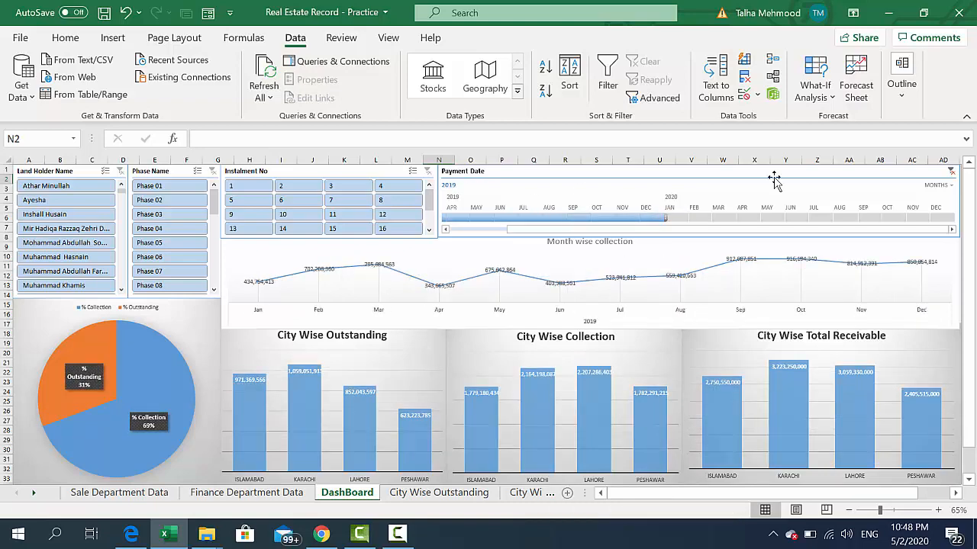
pyautogui.click(951, 172)
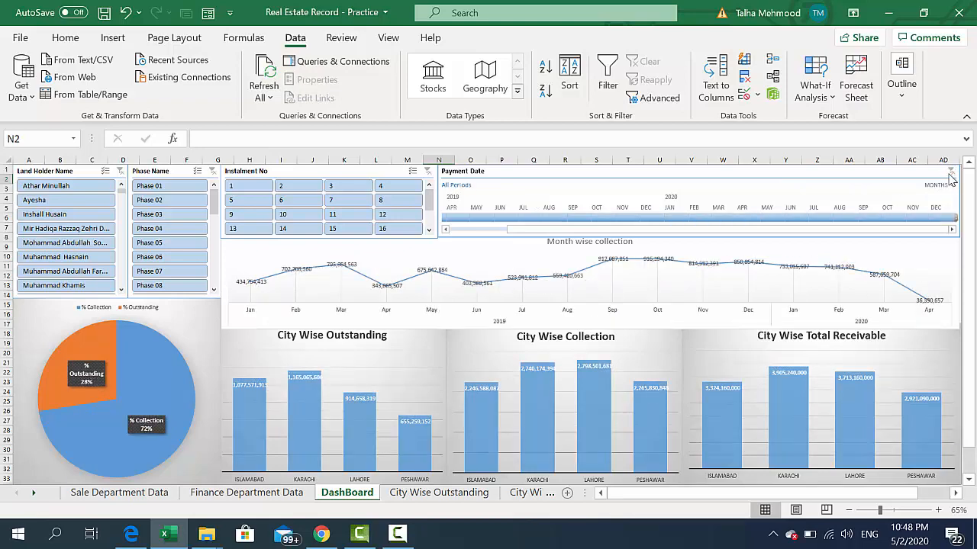
pyautogui.click(610, 218)
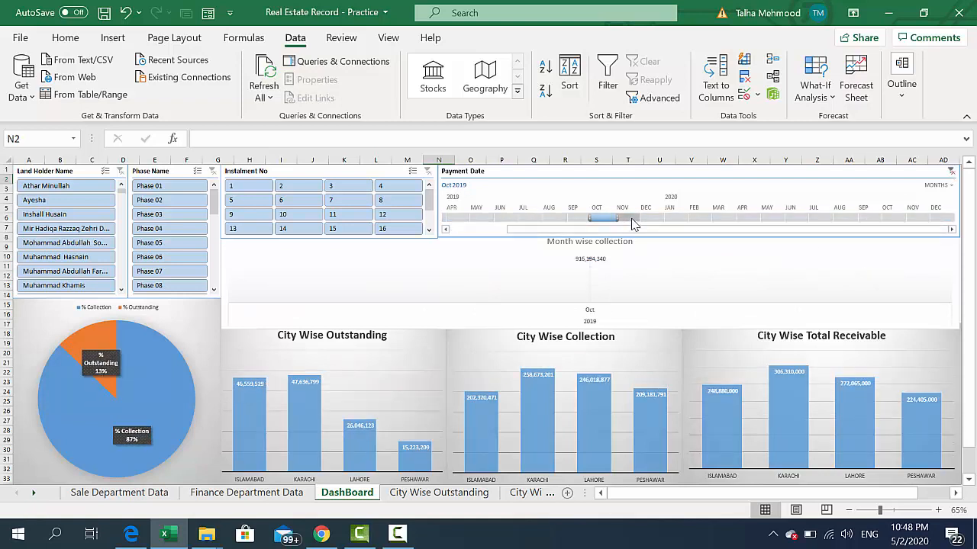
pyautogui.click(630, 219)
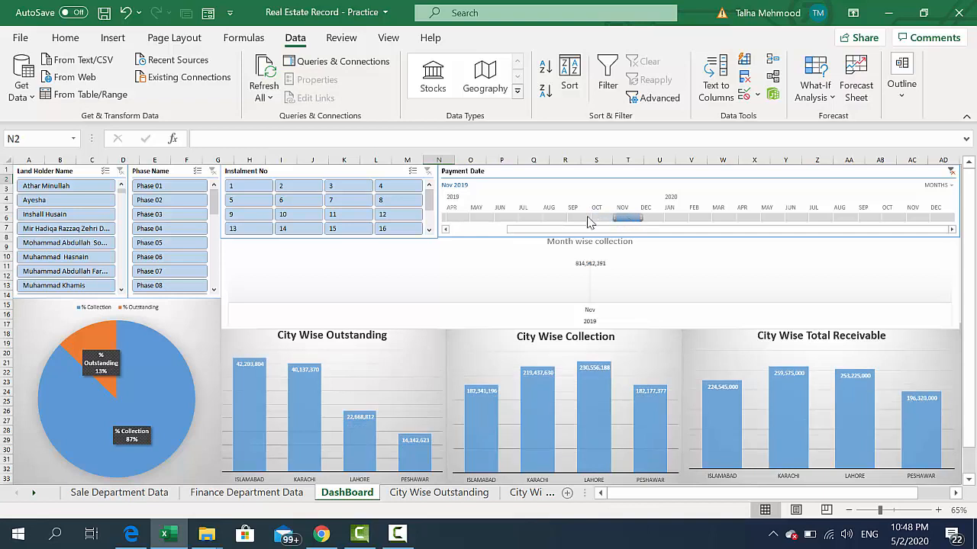
pyautogui.click(546, 219)
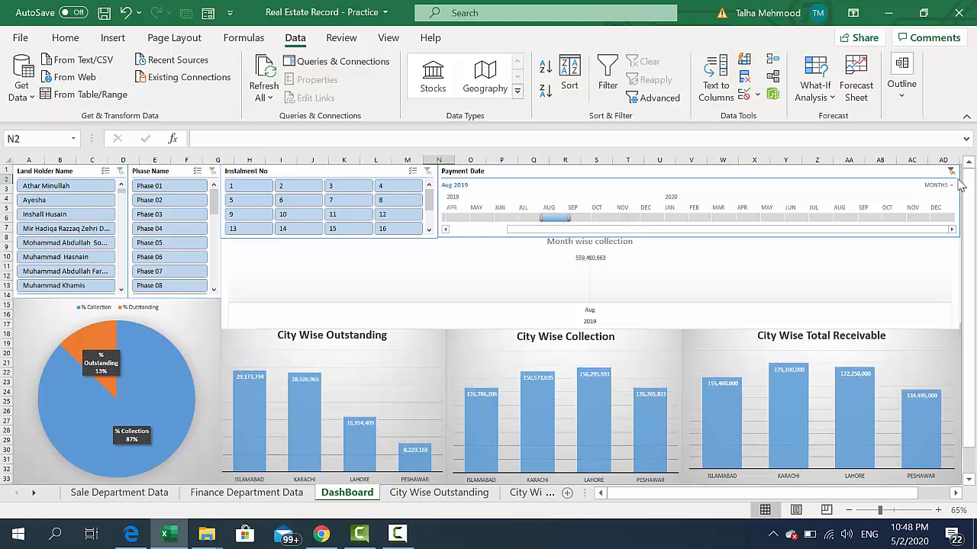
pyautogui.click(950, 171)
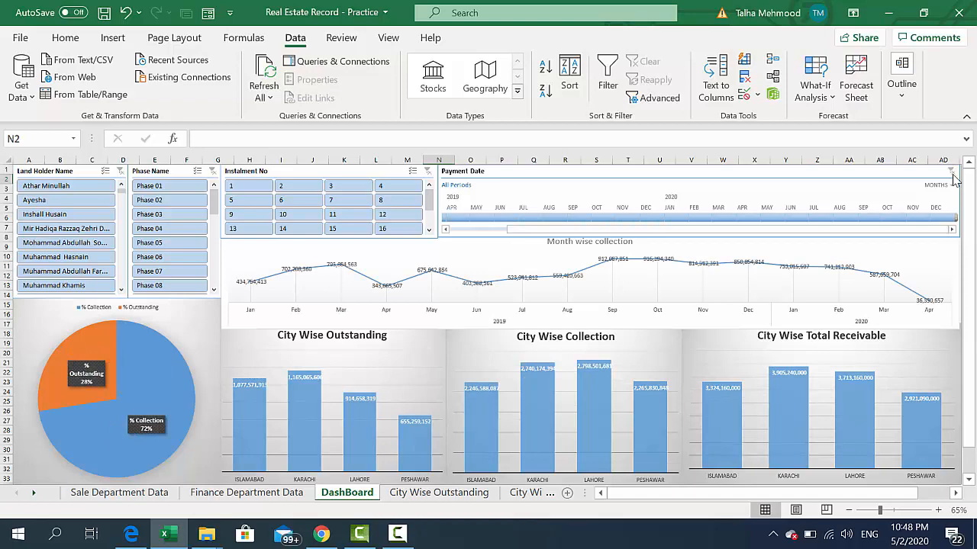
# Step: Delete the sheets DashBoard, City Wise Outstanding, City Wise Collection, Month wise payment, City Wise Total Receivable and Collection and Outstanding together
pyautogui.click(155, 496)
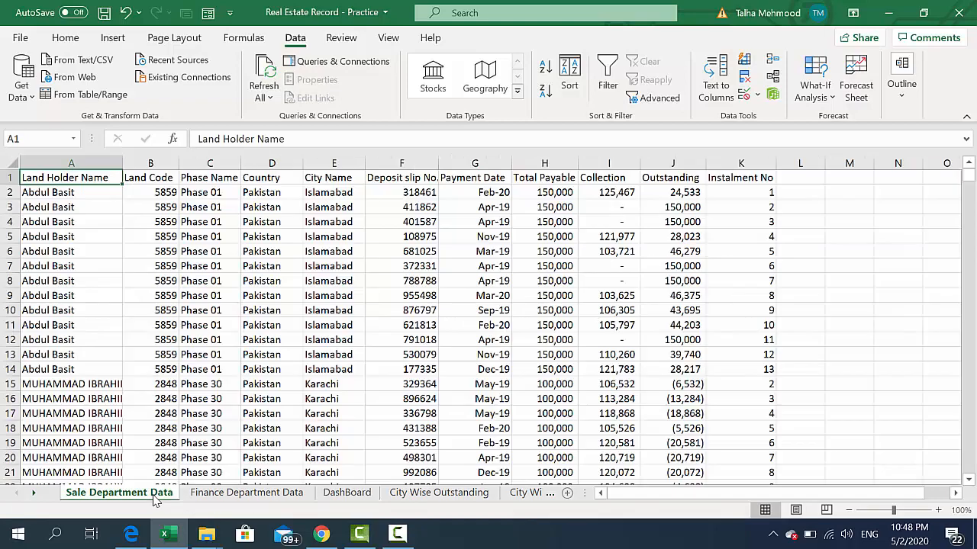
pyautogui.click(344, 496)
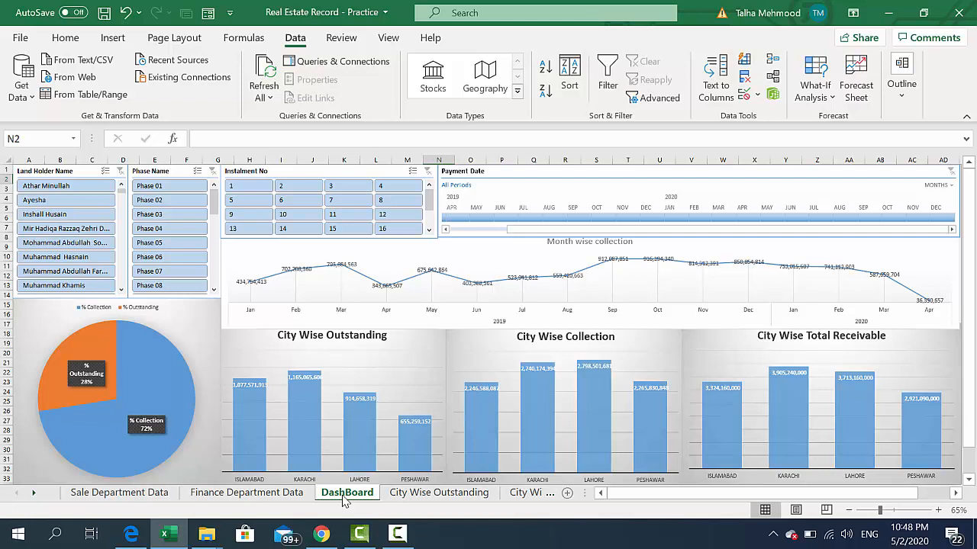
pyautogui.keyDown('ctrl'); pyautogui.click(407, 496); pyautogui.keyUp('ctrl')
pyautogui.keyDown('ctrl'); pyautogui.click(509, 494); pyautogui.keyUp('ctrl')
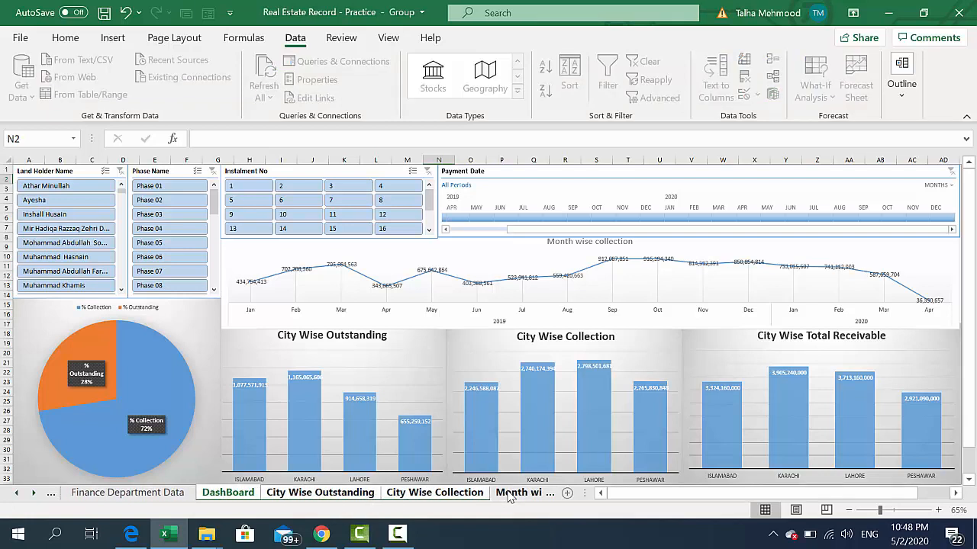
pyautogui.keyDown('ctrl'); pyautogui.click(510, 496); pyautogui.keyUp('ctrl')
pyautogui.keyDown('ctrl'); pyautogui.click(509, 496); pyautogui.keyUp('ctrl')
pyautogui.keyDown('ctrl'); pyautogui.click(510, 496); pyautogui.keyUp('ctrl')
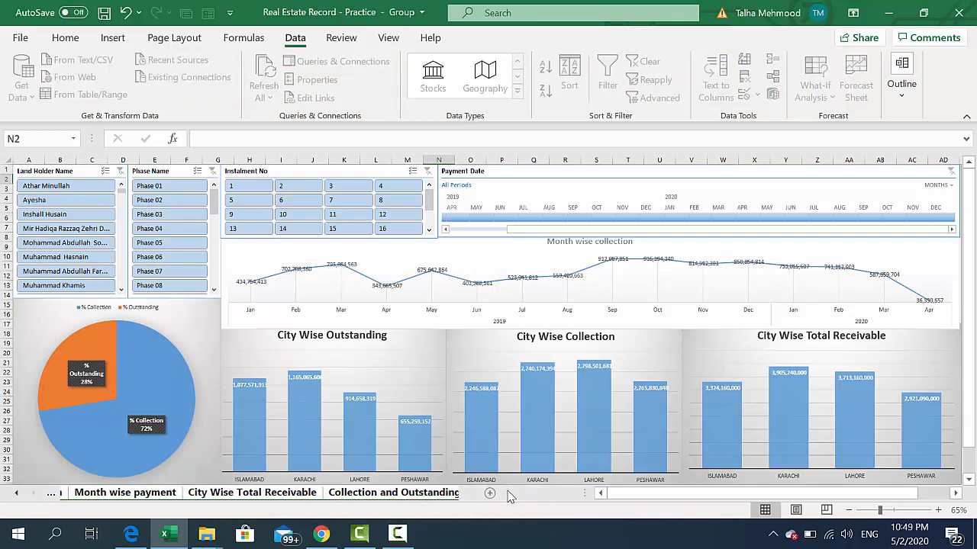
pyautogui.rightClick(426, 495)
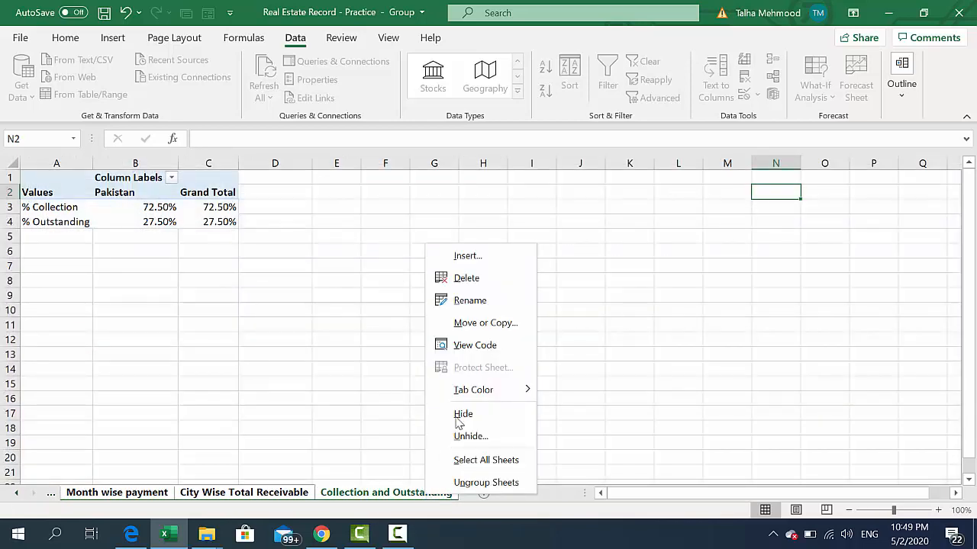
pyautogui.click(467, 280)
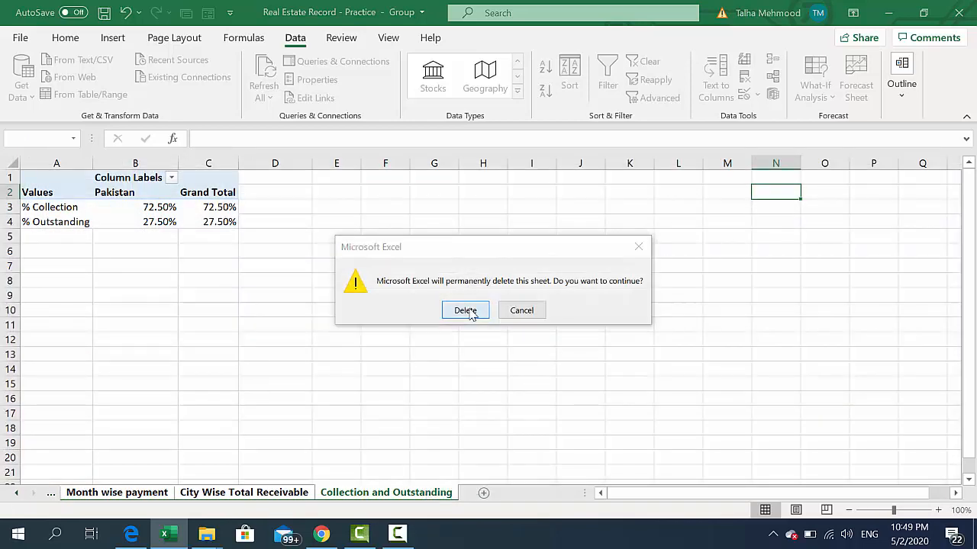
pyautogui.click(467, 311)
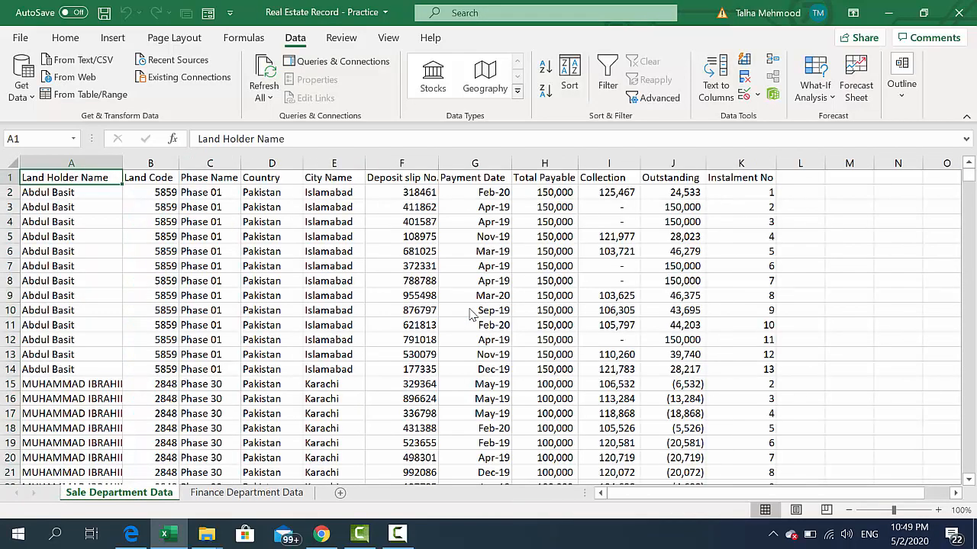
pyautogui.hotkey('ctrl', 'shift', 'Right')
pyautogui.hotkey('ctrl', 'shift', 'Down')
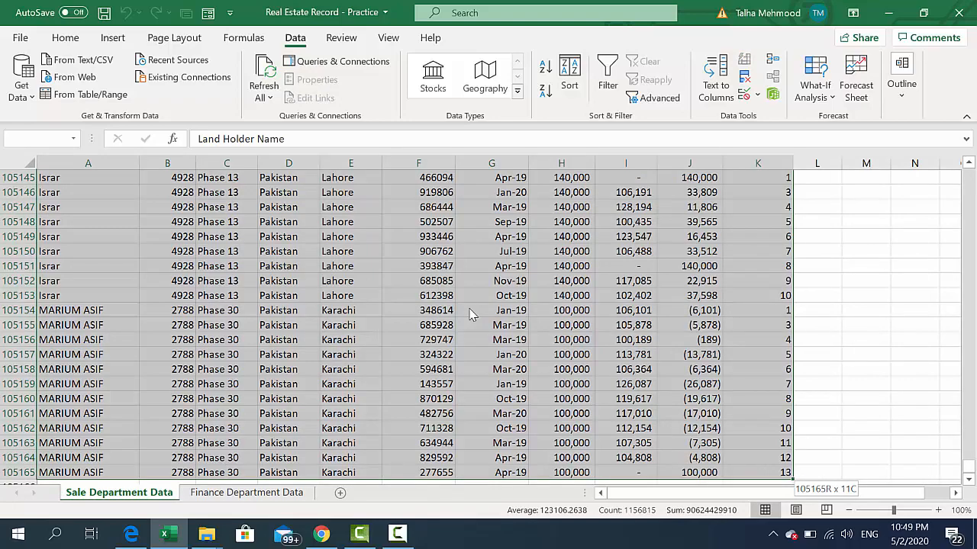
pyautogui.hotkey('shift', 'Down')
pyautogui.hotkey('shift', 'Down')
pyautogui.hotkey('shift', 'Down')
pyautogui.hotkey('shift', 'Down')
pyautogui.hotkey('shift', 'Down')
pyautogui.hotkey('shift', 'Up')
pyautogui.hotkey('shift', 'Up')
pyautogui.hotkey('shift', 'Up')
pyautogui.hotkey('shift', 'Up')
pyautogui.hotkey('shift', 'Up')
pyautogui.hotkey('shift', 'Up')
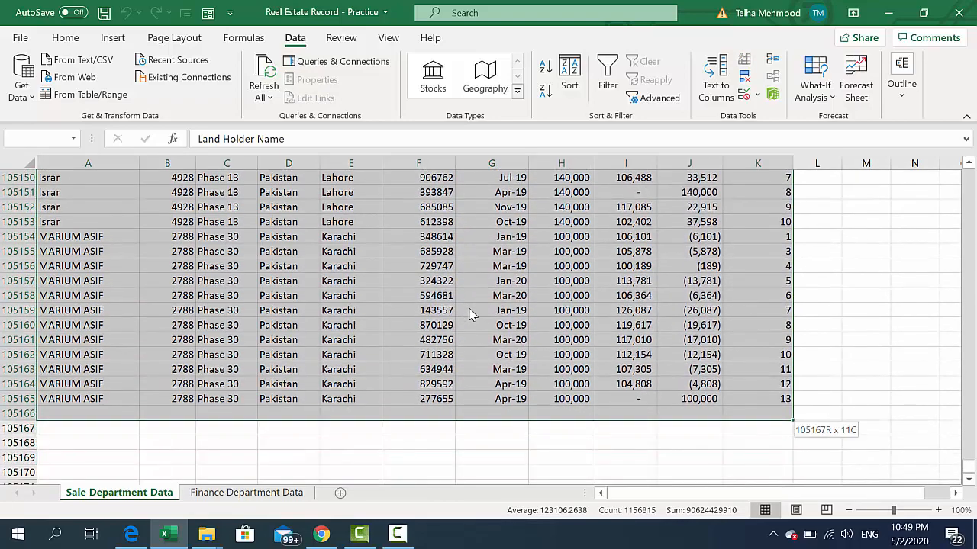
pyautogui.hotkey('shift', 'Down')
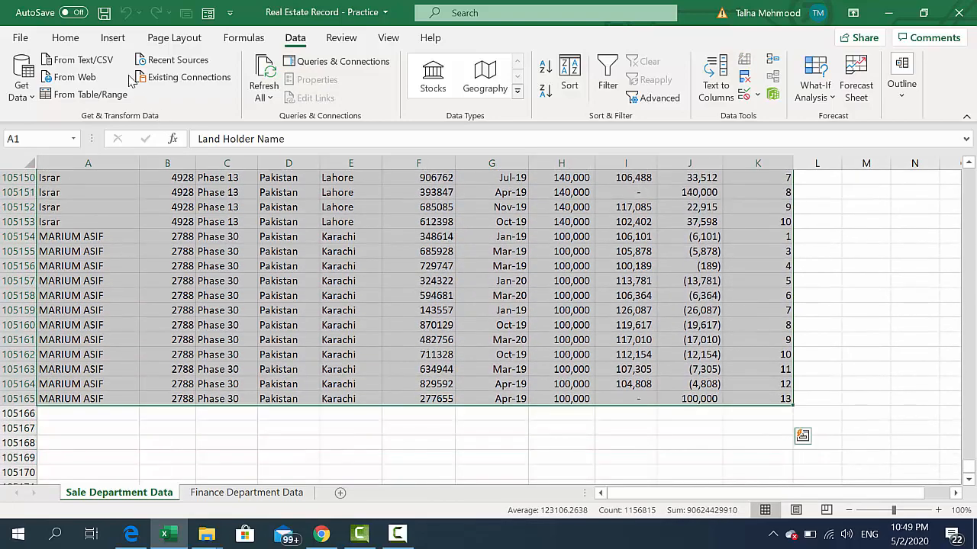
# Step: Create a PivotTable on a new worksheet from the sales data range A1:K105165, adding the data to the Data Model
pyautogui.hotkey('ctrl', 'Home')
pyautogui.hotkey('ctrl', 'shift', 'Right')
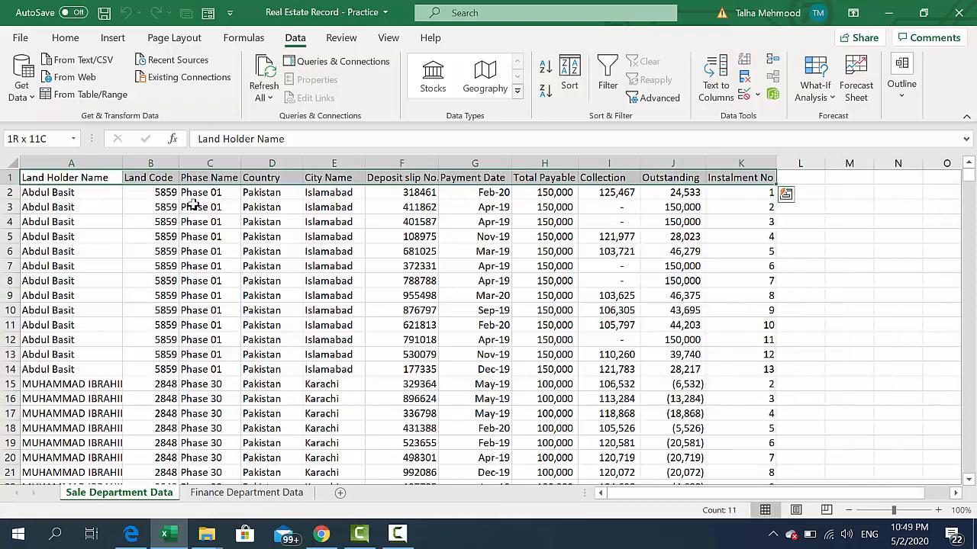
pyautogui.hotkey('ctrl', 'shift', 'Down')
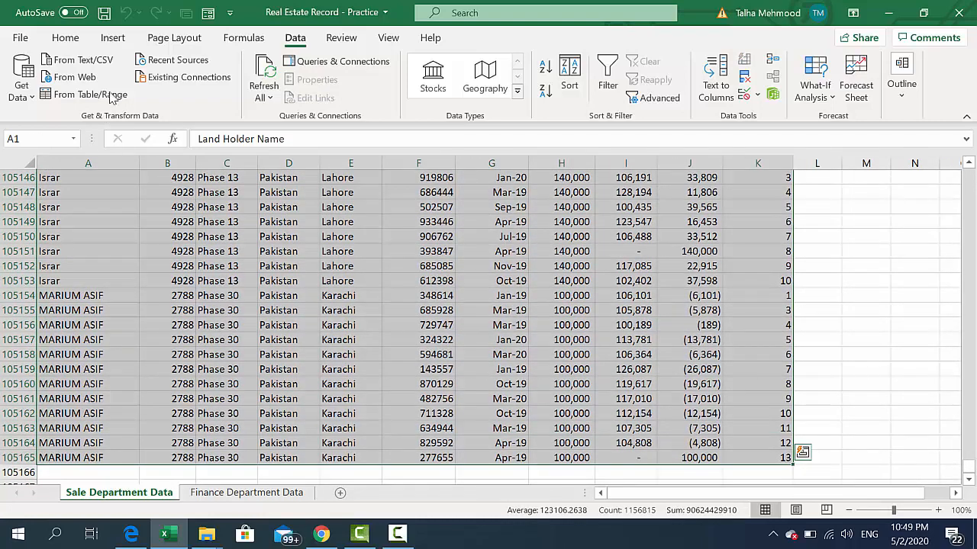
pyautogui.click(113, 40)
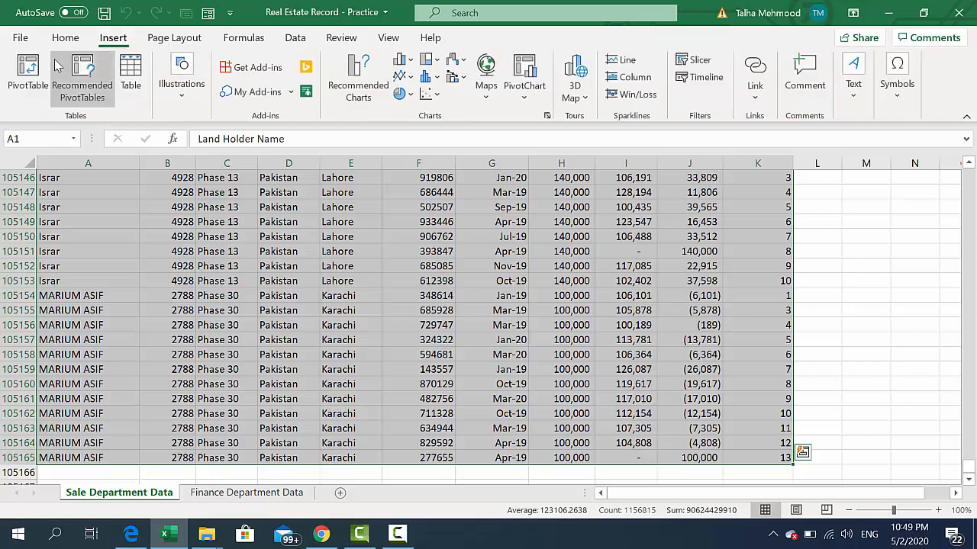
pyautogui.click(28, 72)
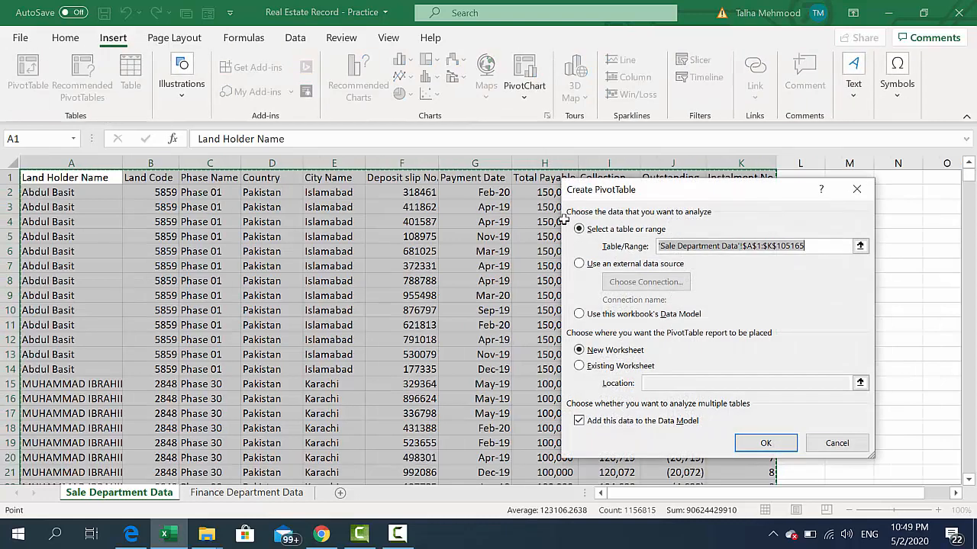
pyautogui.click(763, 449)
pyautogui.click(782, 449)
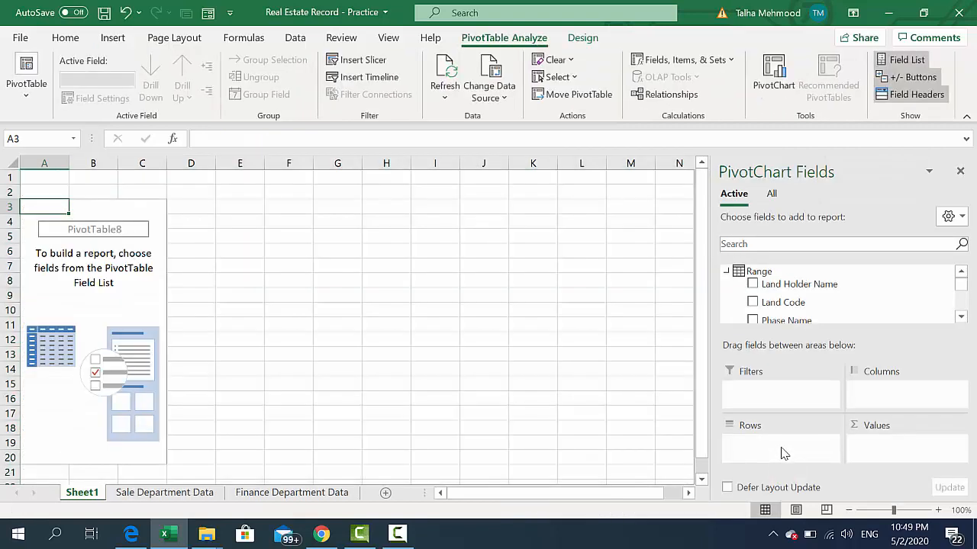
# Step: Add the City Name field to the PivotTable's Rows area
pyautogui.click(960, 318)
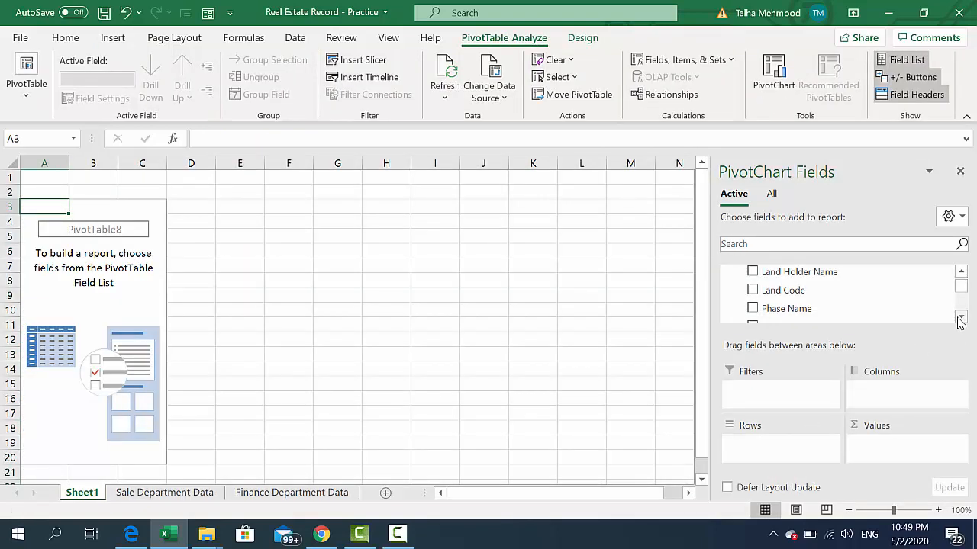
pyautogui.click(960, 317)
pyautogui.click(960, 317)
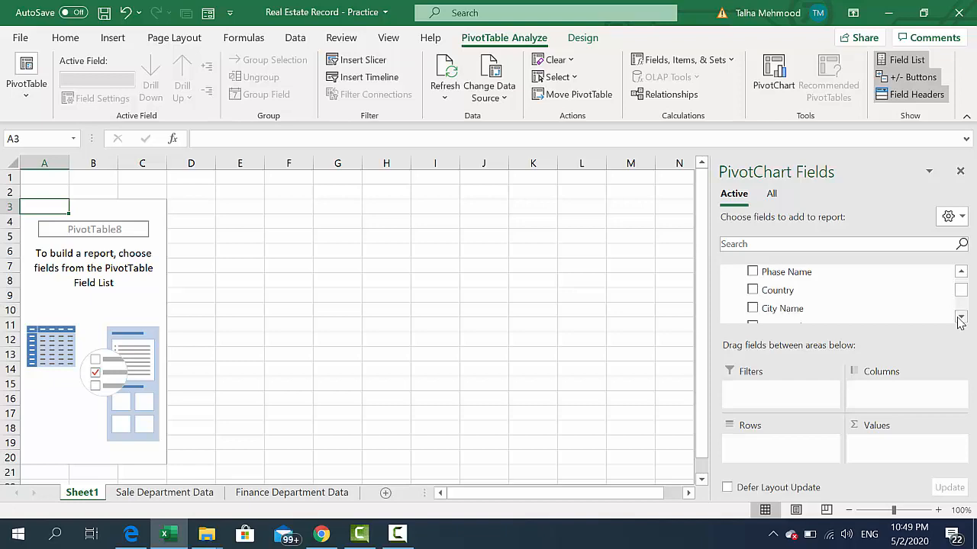
pyautogui.click(959, 318)
pyautogui.moveTo(785, 298); pyautogui.dragTo(786, 449)
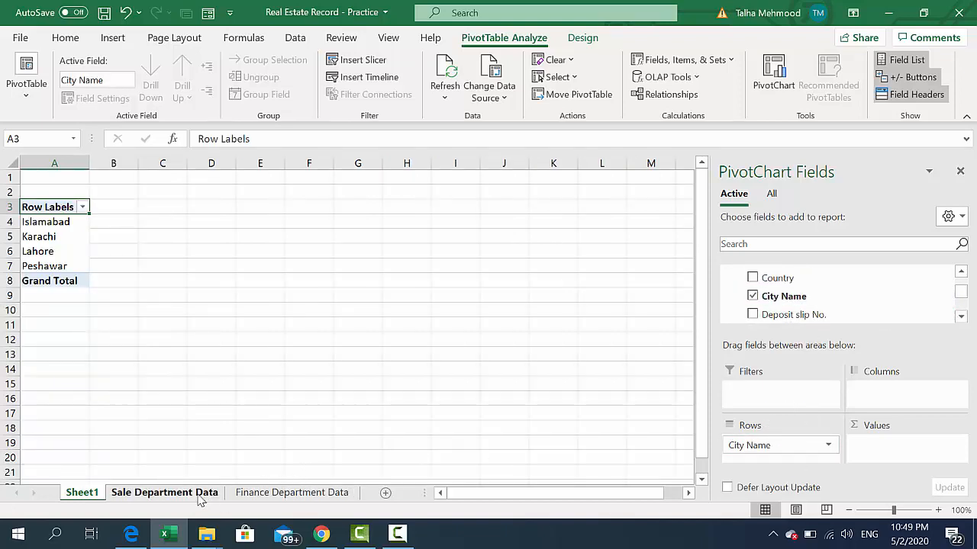
# Step: Examine the column headings on the Sale Department Data sheet, from Land Holder Name across to the amount columns
pyautogui.click(200, 496)
pyautogui.press('Right')
pyautogui.press('Right')
pyautogui.press('Right')
pyautogui.press('Right')
pyautogui.press('Right')
pyautogui.press('Right')
pyautogui.press('Right')
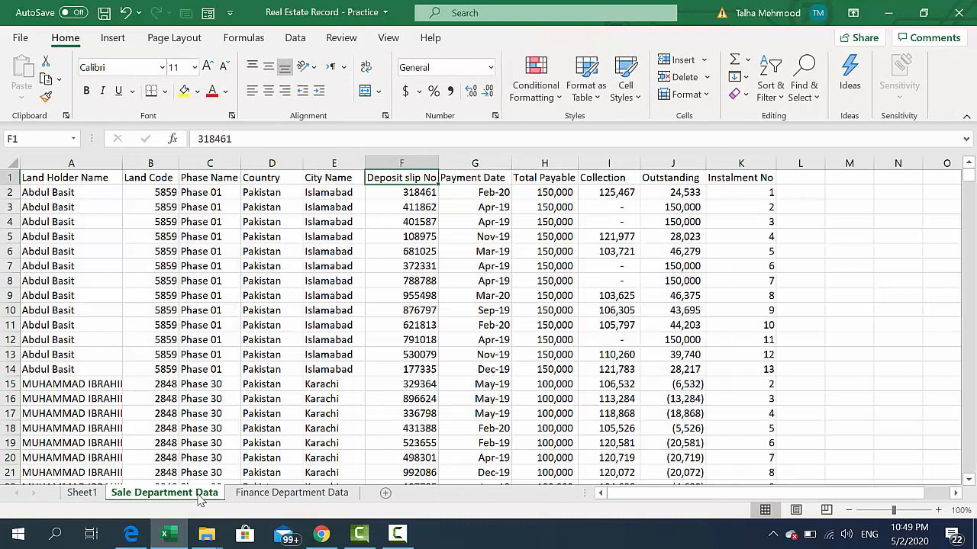
pyautogui.press('Left')
pyautogui.press('Right')
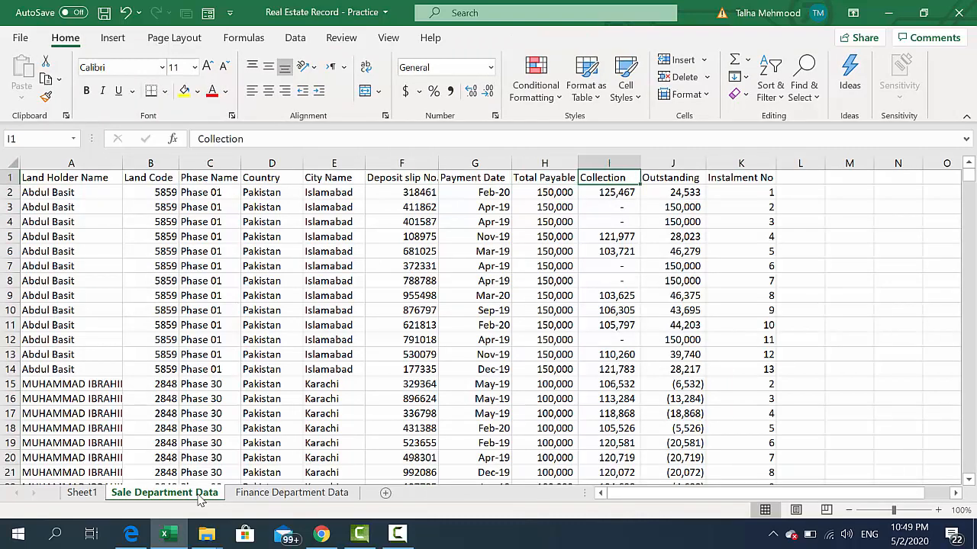
pyautogui.press('Right')
# Step: Return to Sheet1 and add the Total Payable field to the PivotTable's Values area
pyautogui.hotkey('ctrl', 'pageup')
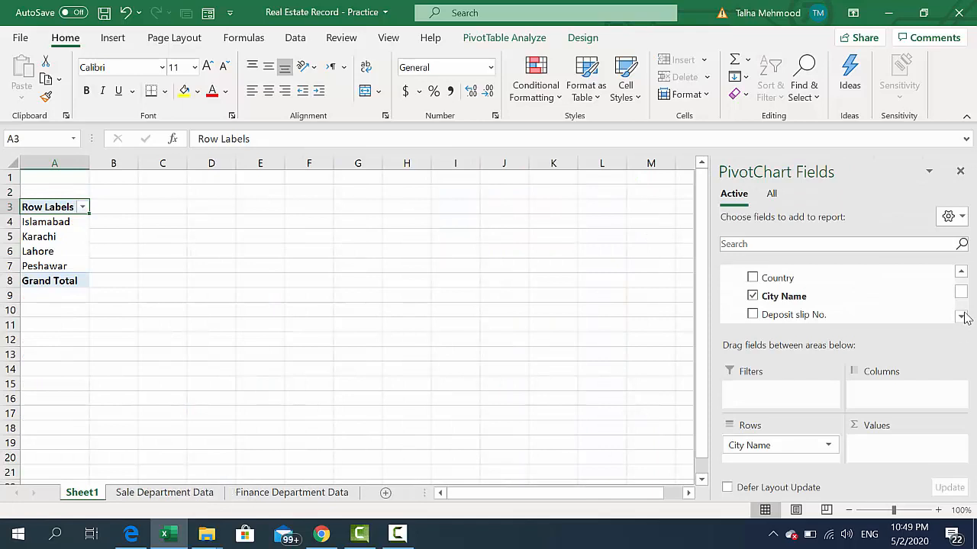
pyautogui.moveTo(965, 293); pyautogui.dragTo(965, 272)
pyautogui.moveTo(813, 284)
pyautogui.mouseDown()
pyautogui.moveTo(868, 345)
pyautogui.moveTo(915, 473)
pyautogui.moveTo(920, 464)
pyautogui.mouseUp()
# Step: Format the Sum of Total Payable values in B4:B8 with the comma style and no decimal places
pyautogui.press('Right')
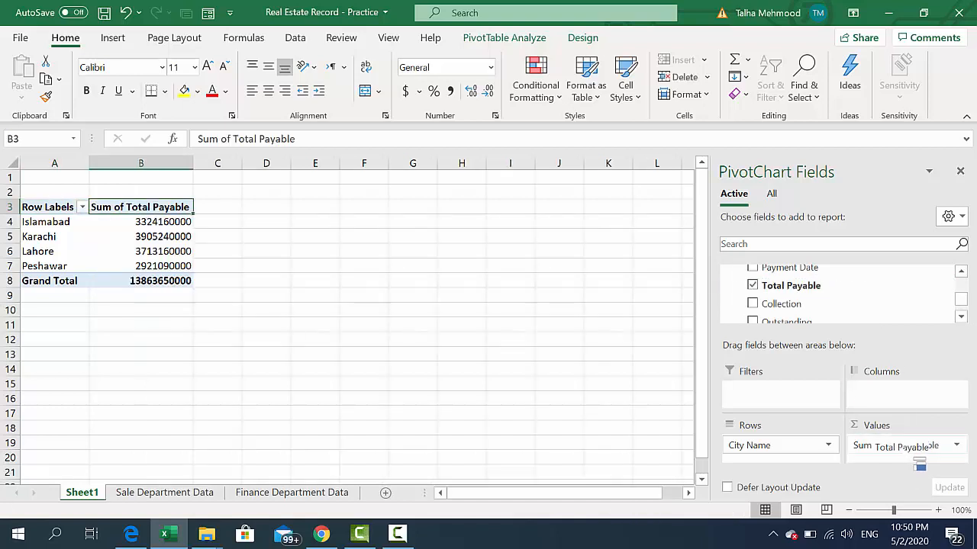
pyautogui.press('Down')
pyautogui.hotkey('ctrl', 'shift', 'Down')
pyautogui.hotkey('alt', 'h')
pyautogui.press('k')
pyautogui.hotkey('alt', 'h')
pyautogui.press('9')
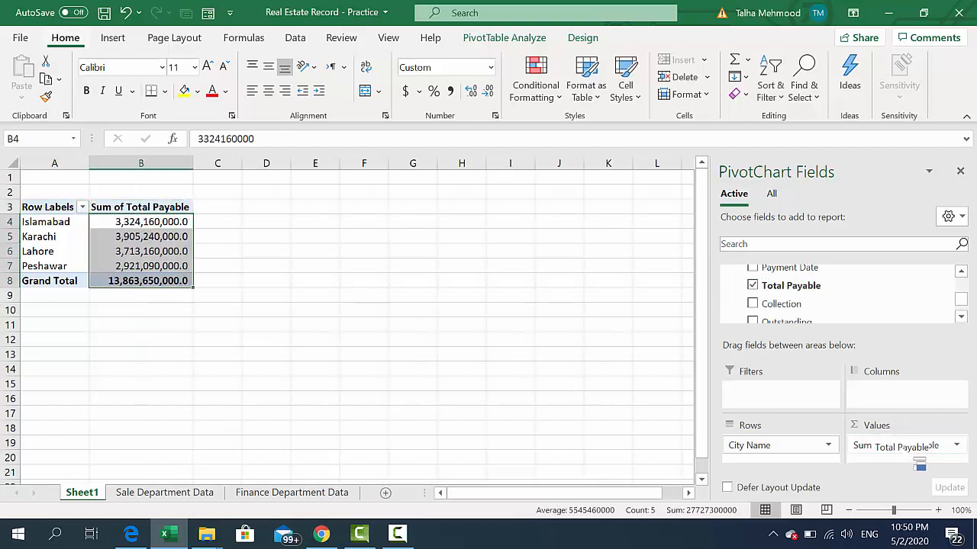
pyautogui.hotkey('alt', 'h')
pyautogui.press('9')
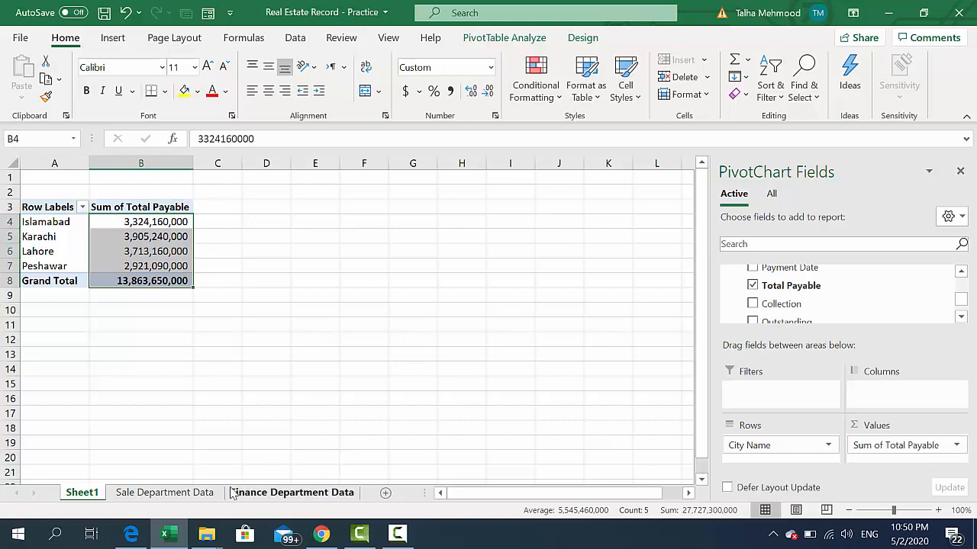
# Step: Examine the phase, country, city and deposit slip columns of the installment records on the Sale Department Data sheet
pyautogui.click(203, 494)
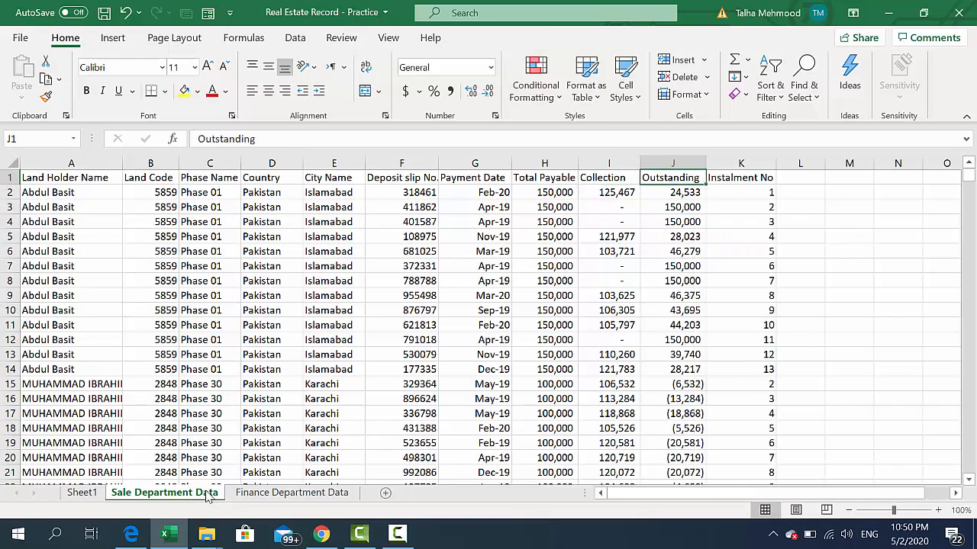
pyautogui.press('Left')
pyautogui.press('Left')
pyautogui.press('Left')
pyautogui.press('Left')
pyautogui.press('Left')
pyautogui.press('Down')
pyautogui.press('Left')
pyautogui.press('Down')
pyautogui.press('Left')
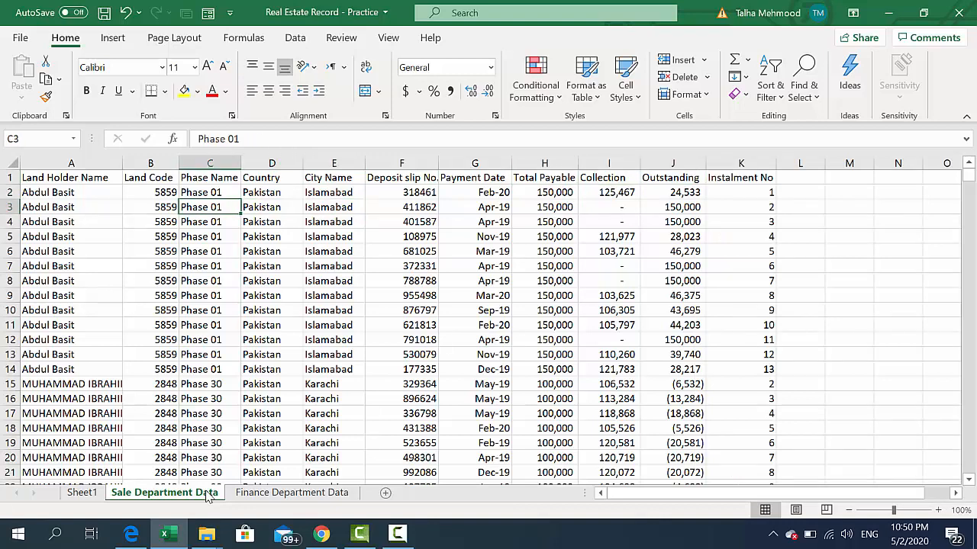
pyautogui.press('Right')
pyautogui.press('Right')
pyautogui.press('Down')
pyautogui.press('Down')
pyautogui.press('Down')
pyautogui.press('Down')
pyautogui.press('Down')
pyautogui.press('Down')
pyautogui.press('Down')
pyautogui.press('Down')
pyautogui.press('Down')
pyautogui.press('Down')
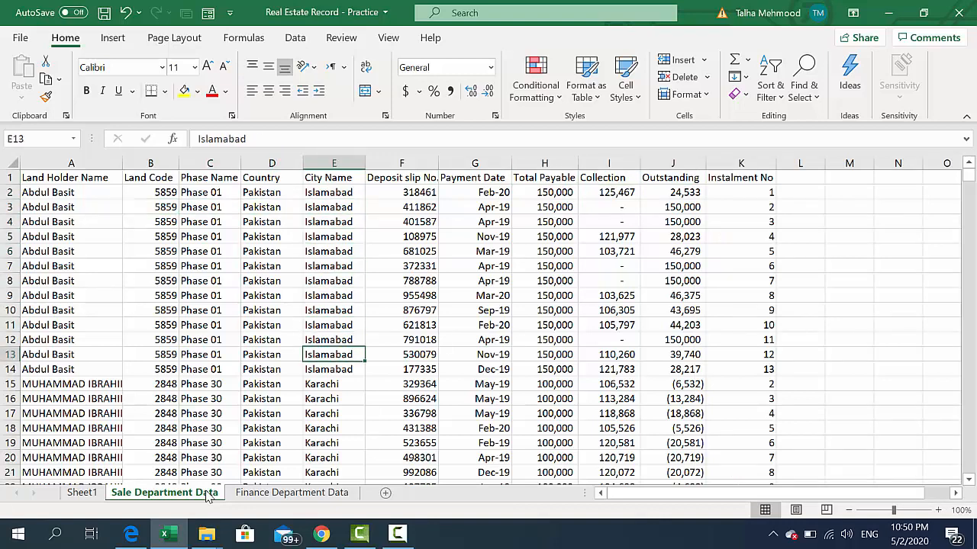
pyautogui.press('Down')
pyautogui.press('Down')
pyautogui.press('Down')
pyautogui.press('Down')
pyautogui.press('Down')
pyautogui.press('Right')
pyautogui.press('Up')
pyautogui.press('Up')
pyautogui.press('Up')
pyautogui.press('Up')
pyautogui.press('Up')
pyautogui.press('Up')
pyautogui.press('Up')
pyautogui.press('Up')
pyautogui.press('Up')
pyautogui.press('Up')
pyautogui.press('Up')
pyautogui.press('Up')
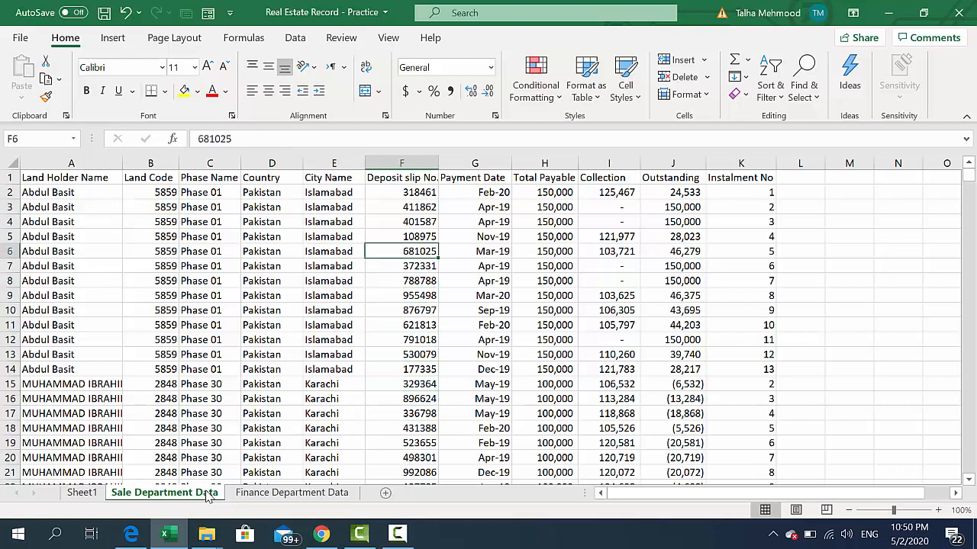
# Step: Inspect the Total Payable, Collection and Outstanding columns on the Sale Department Data sheet, including their formulas
pyautogui.press('Right')
pyautogui.press('Right')
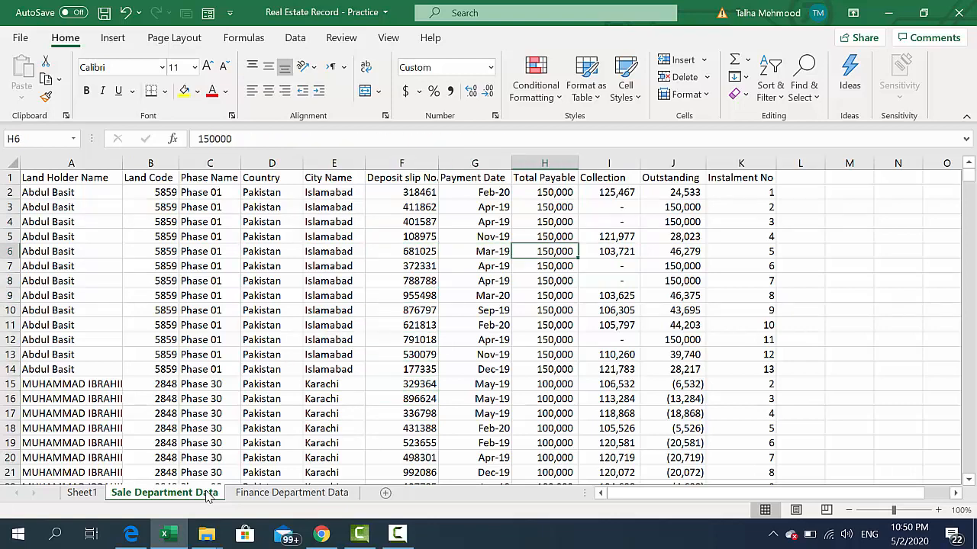
pyautogui.press('Right')
pyautogui.press('Right')
pyautogui.press('Left')
pyautogui.press('Up')
pyautogui.press('Up')
pyautogui.press('Up')
pyautogui.press('Up')
pyautogui.press('Right')
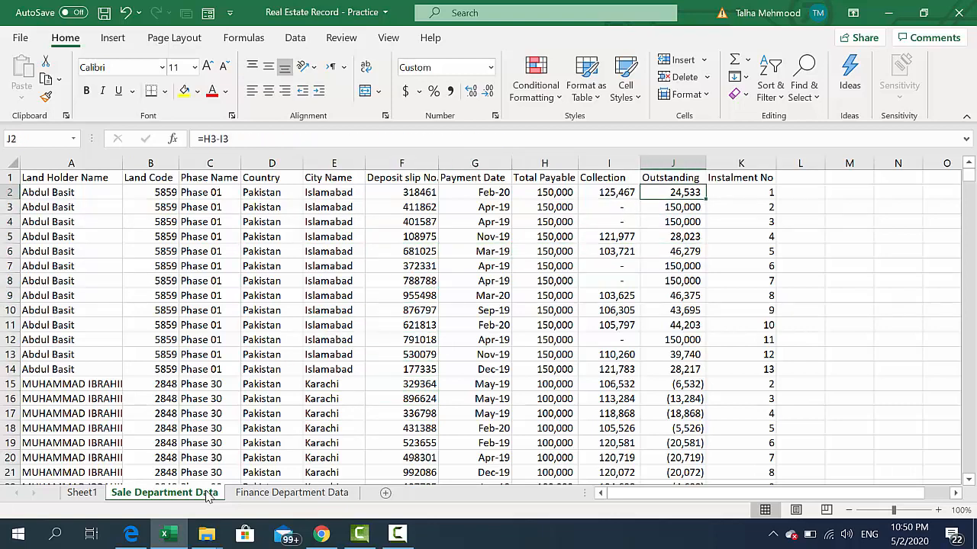
pyautogui.press('Down')
pyautogui.press('Down')
pyautogui.press('Down')
pyautogui.press('Down')
pyautogui.press('Down')
pyautogui.press('Down')
pyautogui.press('Down')
pyautogui.press('Down')
pyautogui.press('Down')
pyautogui.press('Down')
pyautogui.press('Left')
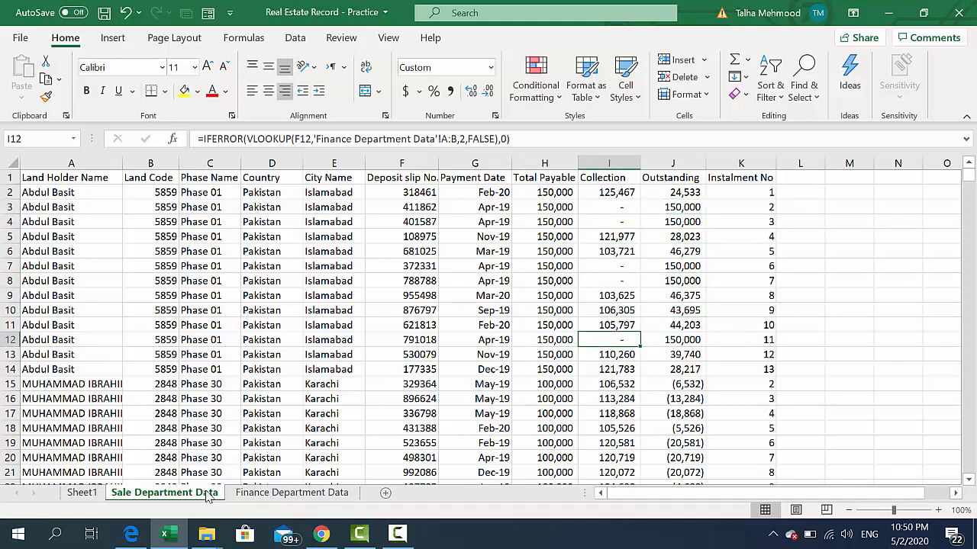
# Step: Compare the City Name column of the sale department records with the city-wise PivotTable on Sheet1
pyautogui.press('Left')
pyautogui.press('Left')
pyautogui.press('Left')
pyautogui.press('Left')
pyautogui.press('Left')
pyautogui.press('Left')
pyautogui.press('Left')
pyautogui.press('Left')
pyautogui.press('Right')
pyautogui.press('Right')
pyautogui.press('Right')
pyautogui.press('Right')
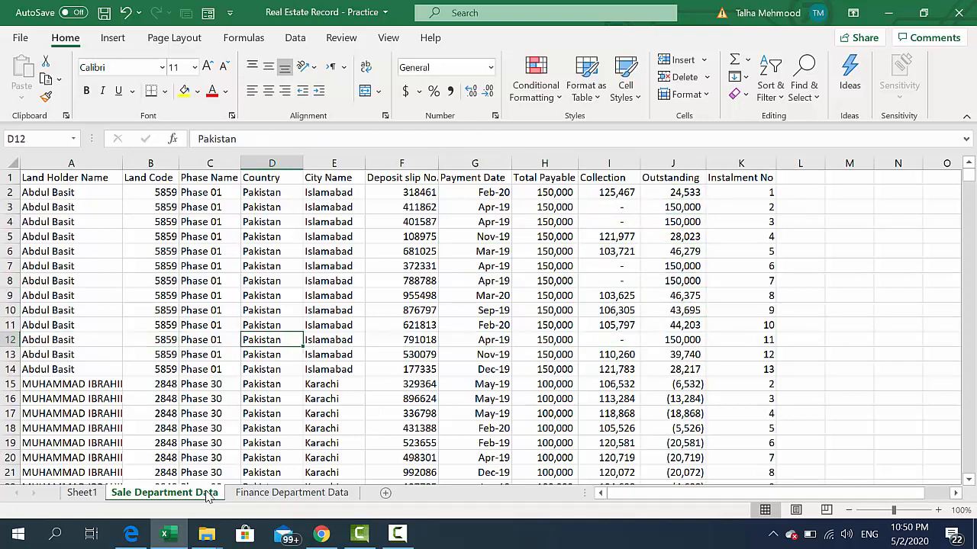
pyautogui.press('Up')
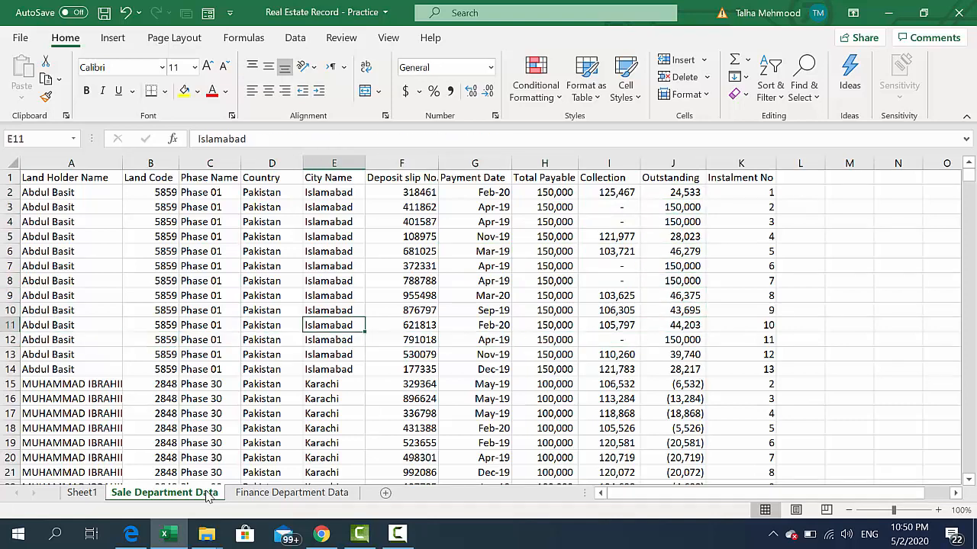
pyautogui.hotkey('ctrl', 'pageup')
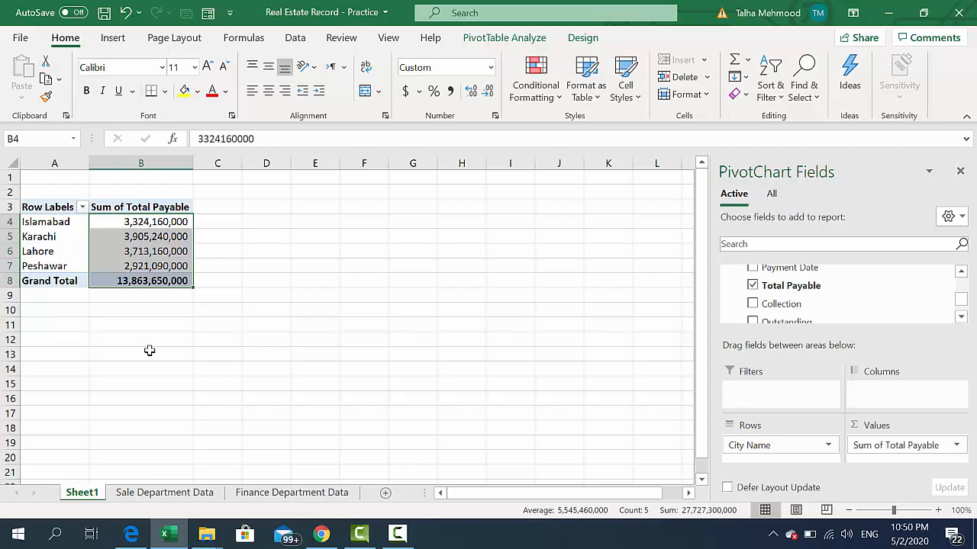
pyautogui.click(151, 494)
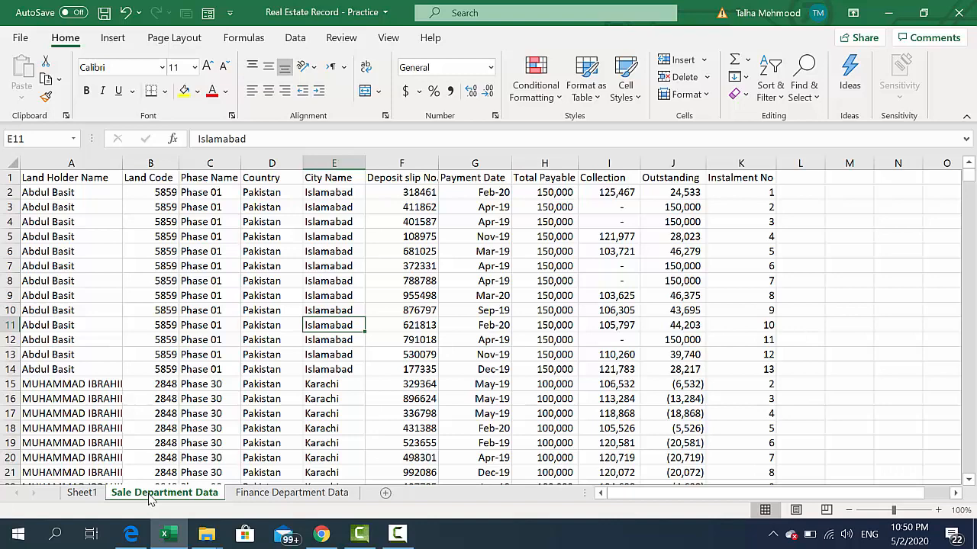
# Step: Rename Sheet1, which holds the city-wise PivotTable, as "City Wise Total Rec"
pyautogui.click(83, 495)
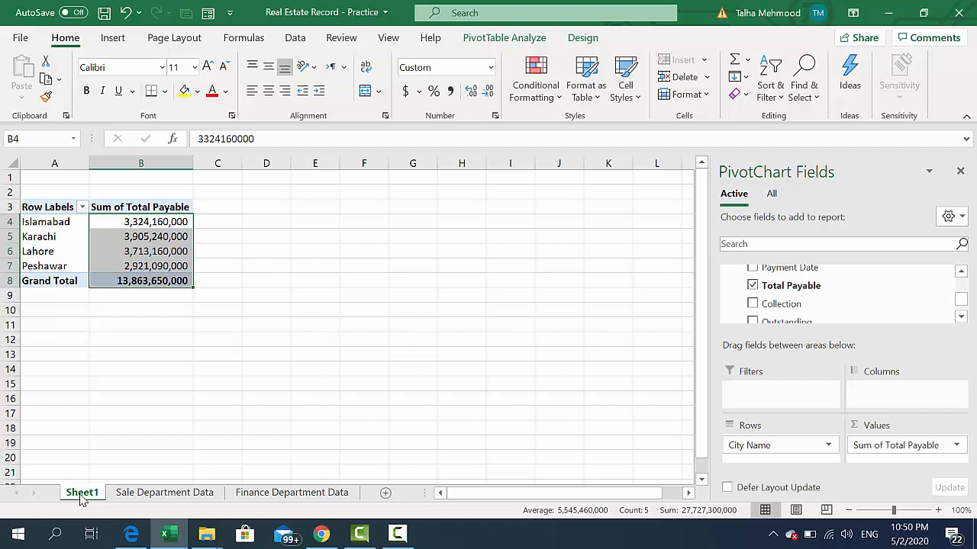
pyautogui.doubleClick(82, 493)
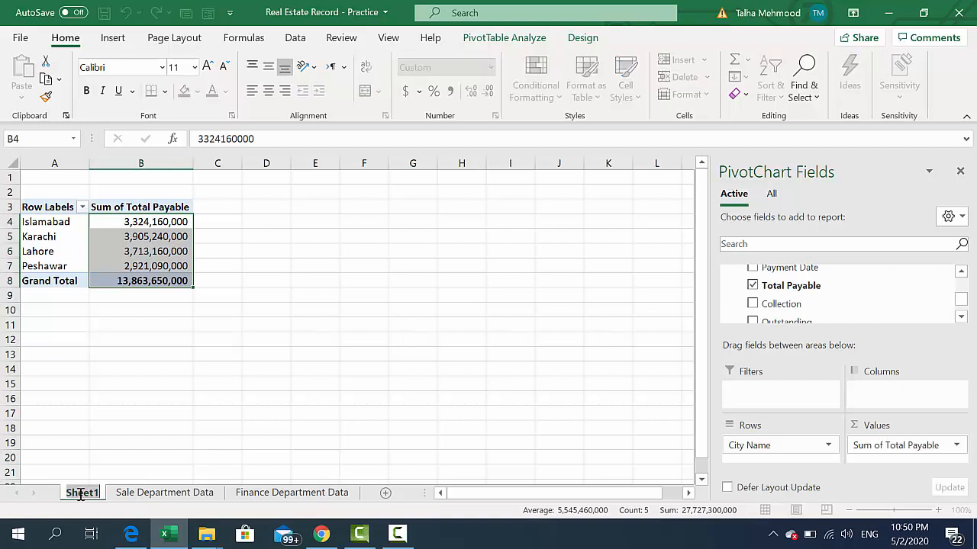
pyautogui.press('BackSpace')
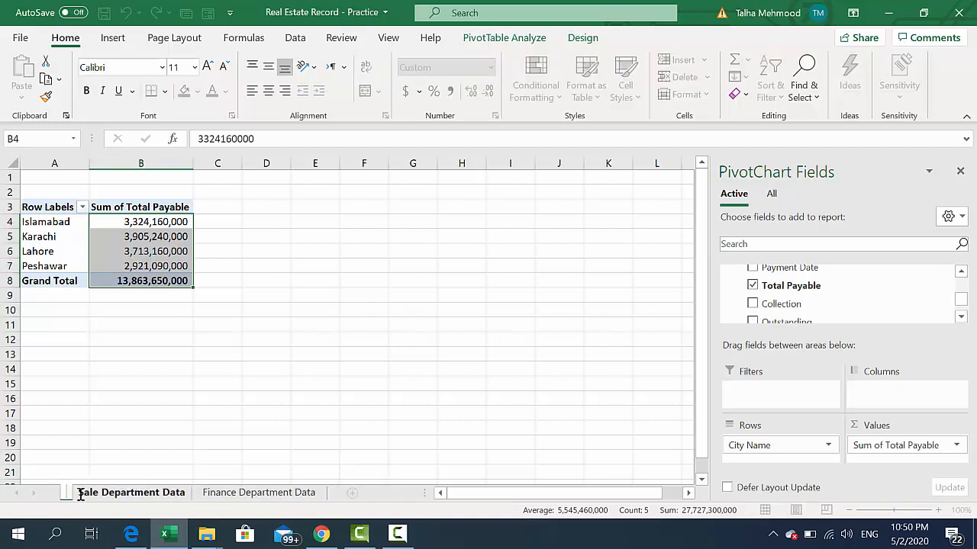
pyautogui.write('City Wise')
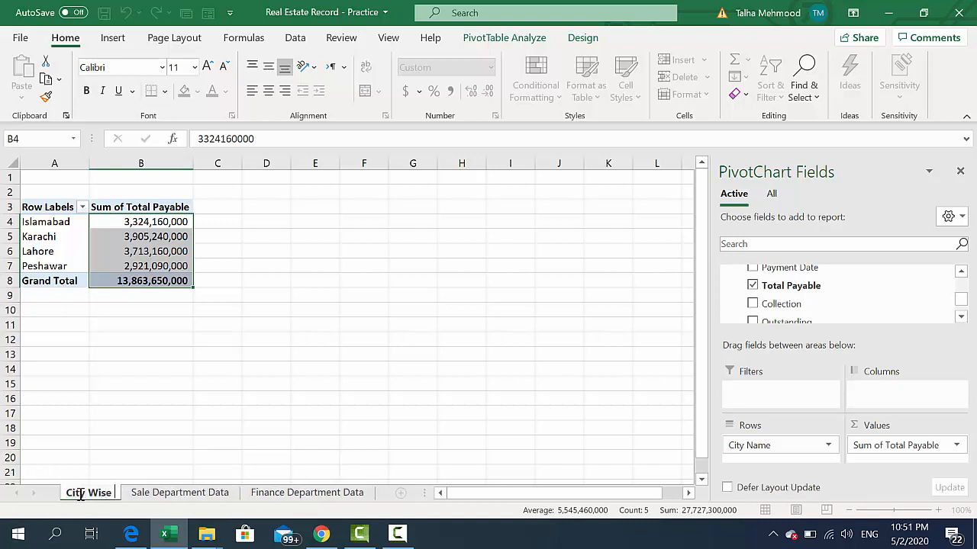
pyautogui.write(' Total Rec')
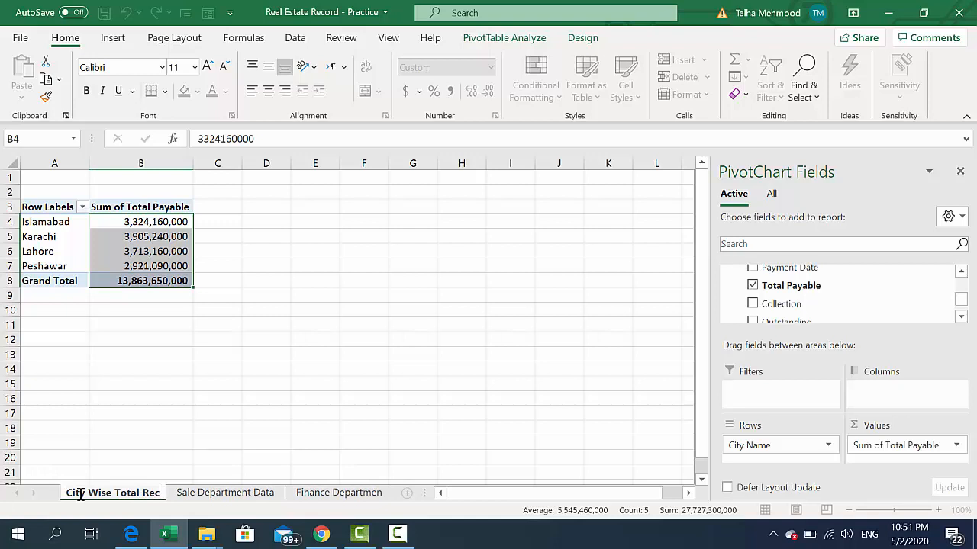
pyautogui.press('Return')
# Step: Insert a new worksheet and paste a copy of the whole City Wise Total Rec PivotTable into it at A1
pyautogui.hotkey('shift', 'F11')
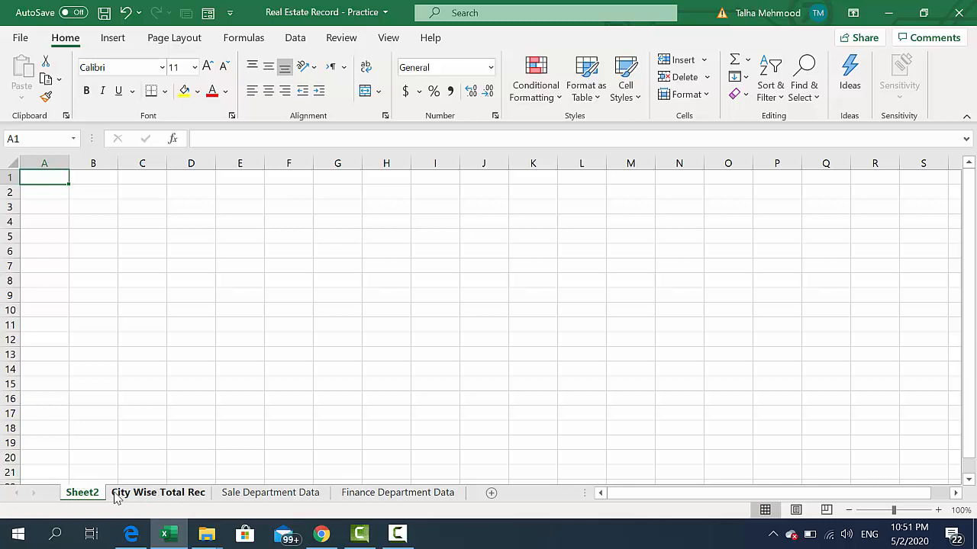
pyautogui.click(116, 496)
pyautogui.hotkey('ctrl', 'a')
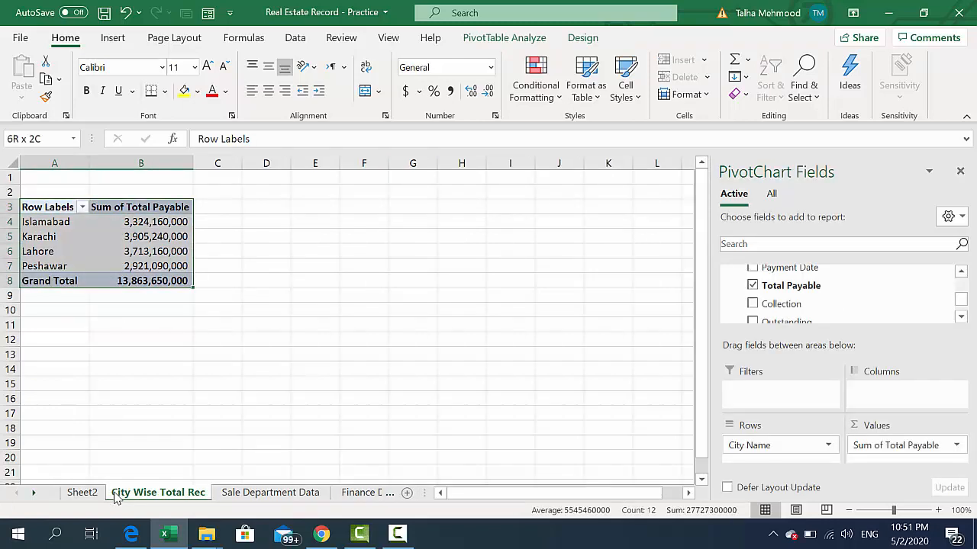
pyautogui.hotkey('ctrl', 'c')
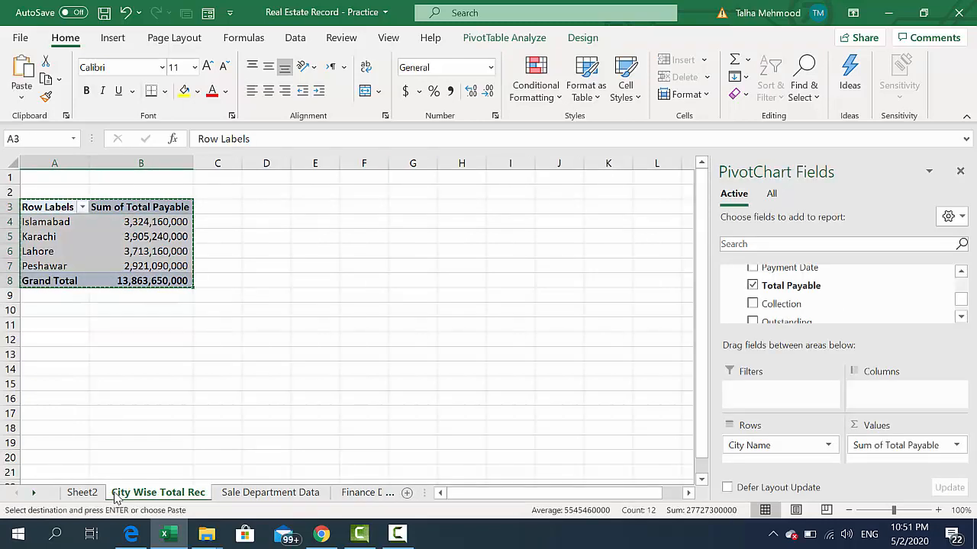
pyautogui.click(227, 496)
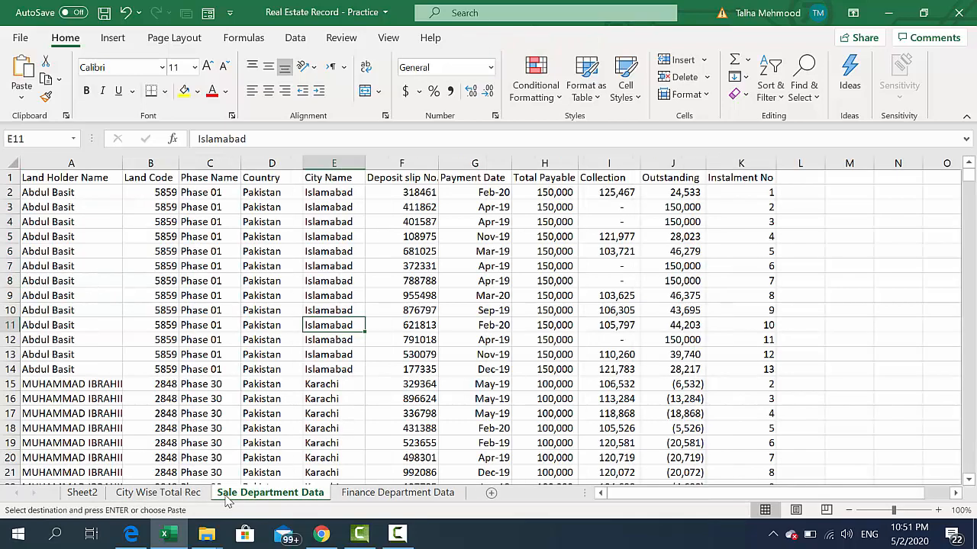
pyautogui.press('Left')
pyautogui.press('Left')
pyautogui.press('Left')
pyautogui.press('Left')
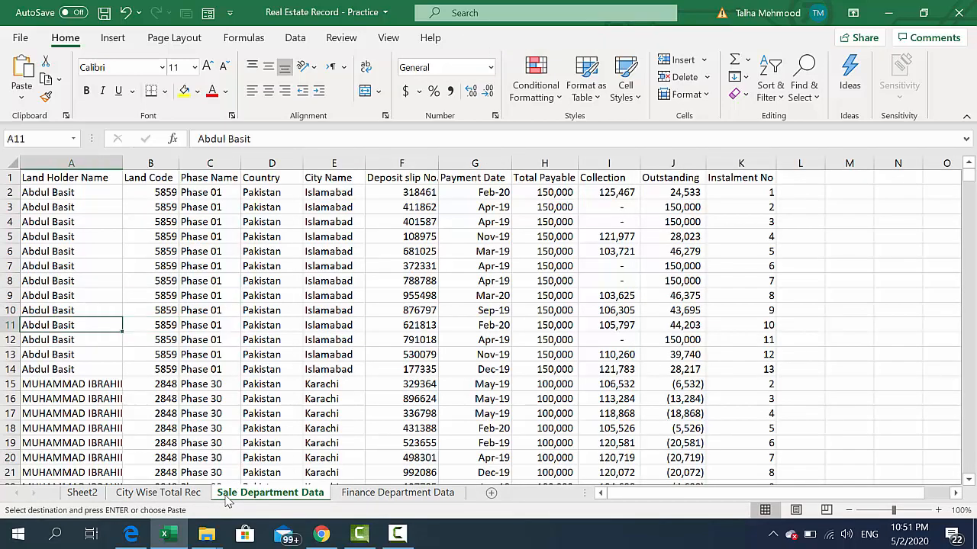
pyautogui.hotkey('ctrl', 'pageup')
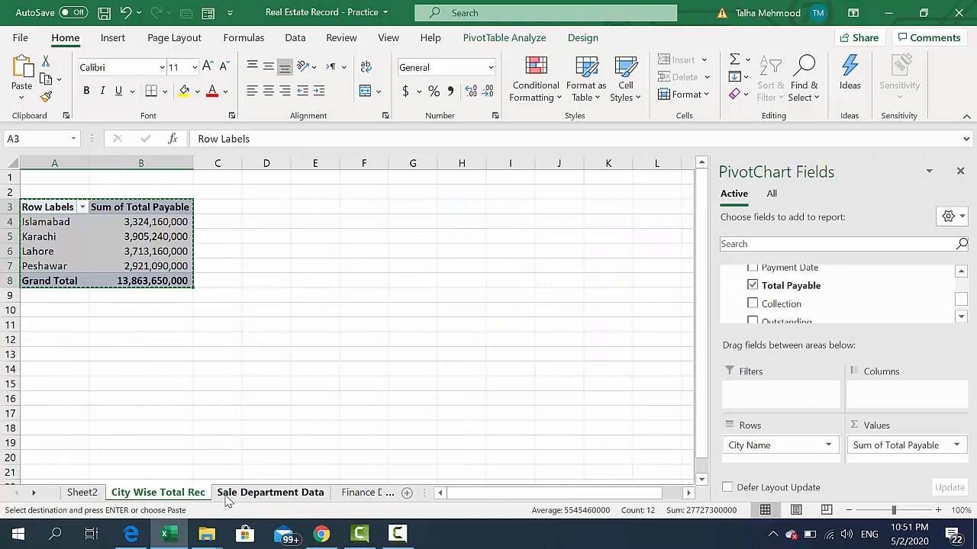
pyautogui.hotkey('ctrl', 'pageup')
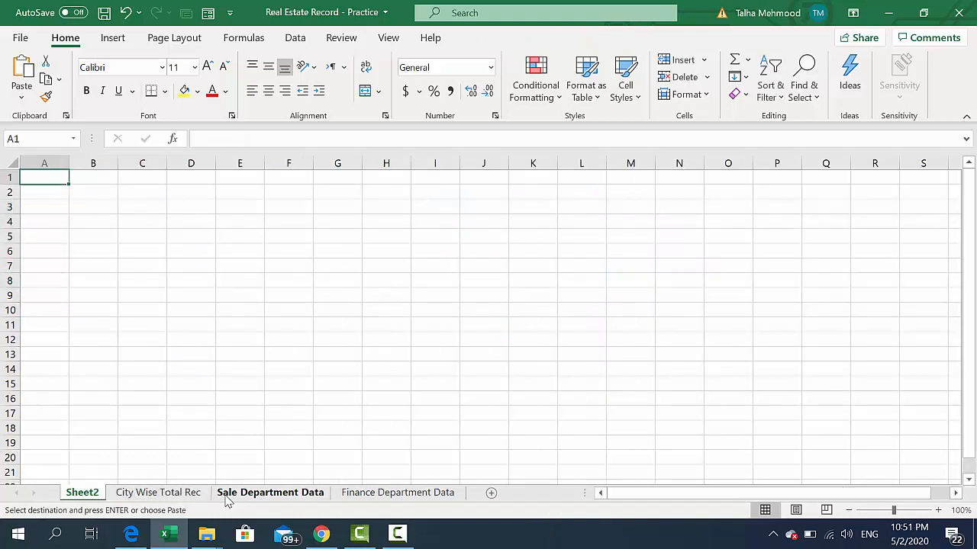
pyautogui.hotkey('ctrl', 'v')
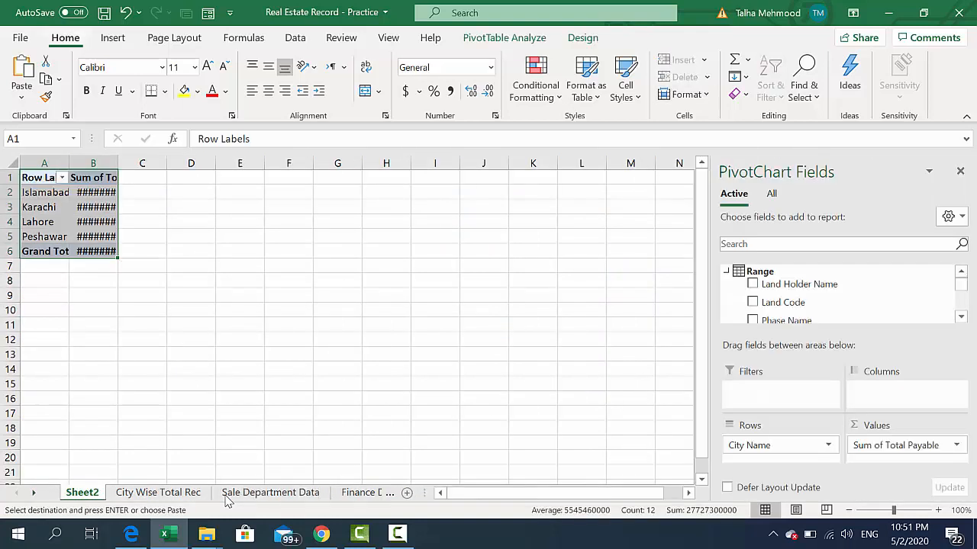
# Step: Compare the copied PivotTable on Sheet2 with the original on City Wise Total Rec and the Sale Department Data
pyautogui.click(168, 493)
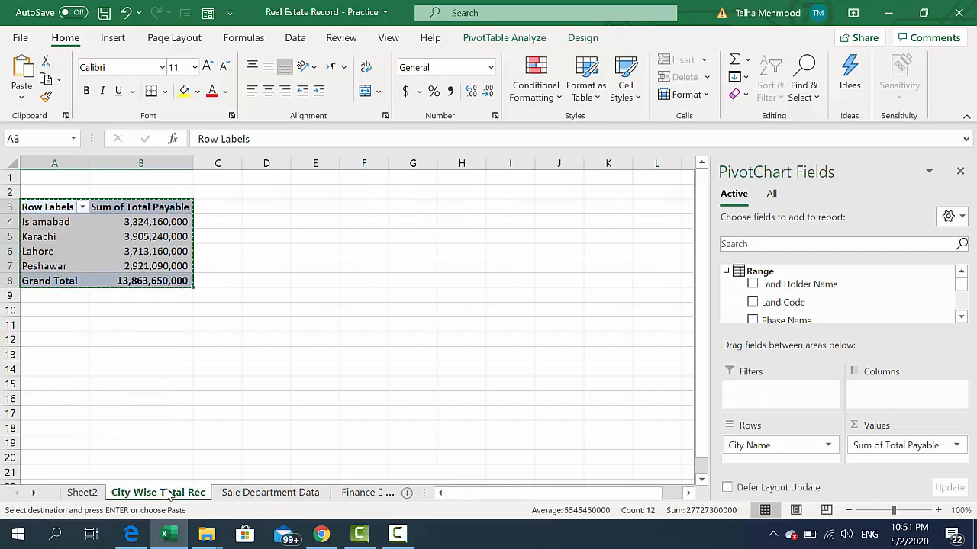
pyautogui.click(90, 494)
pyautogui.click(236, 493)
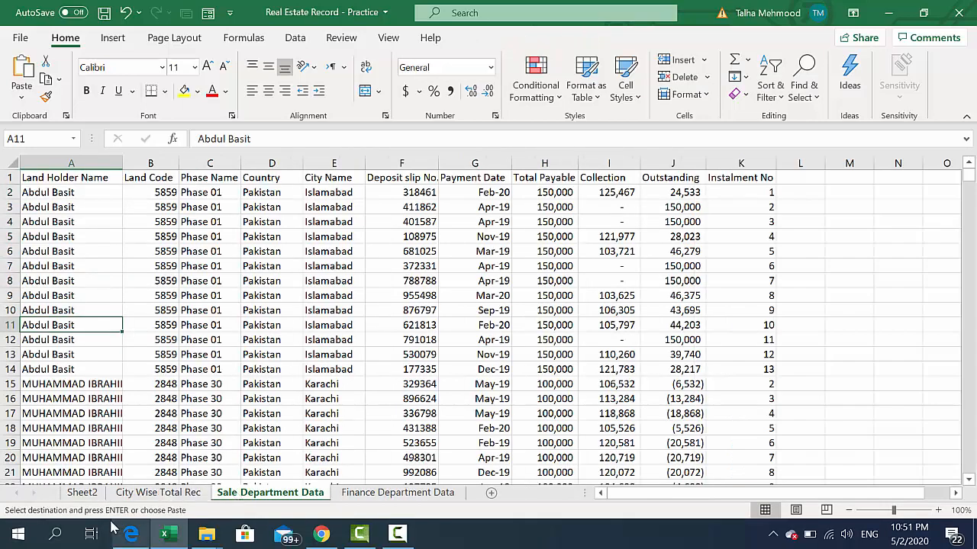
pyautogui.click(134, 495)
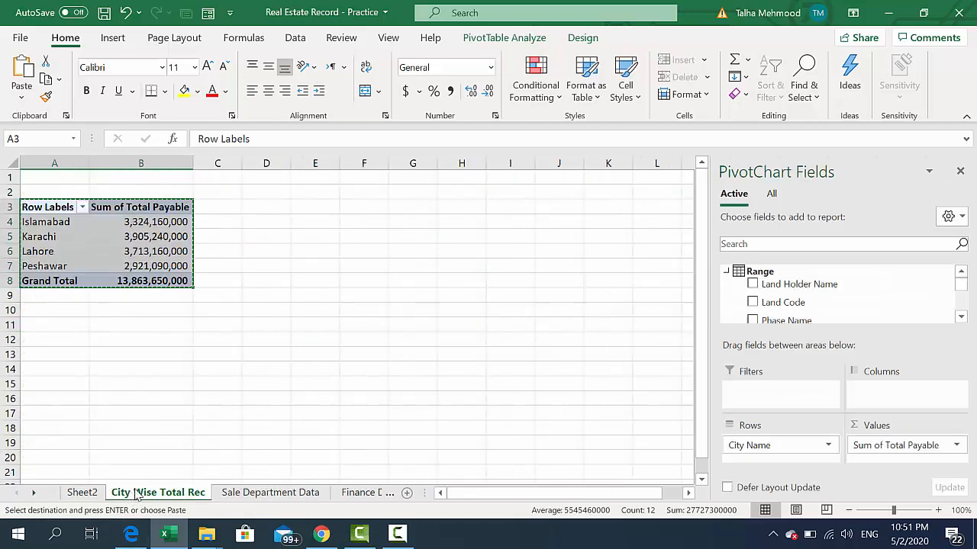
pyautogui.click(233, 493)
pyautogui.click(99, 494)
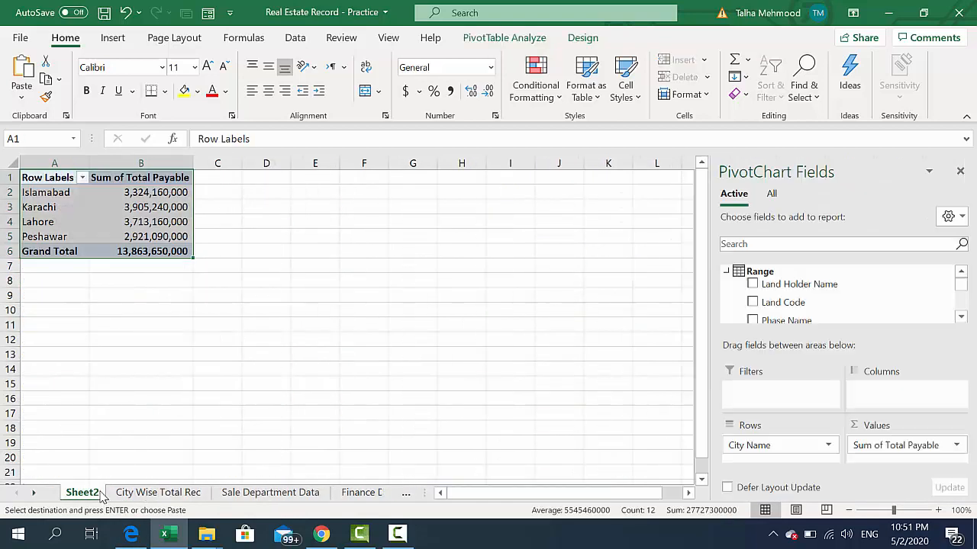
# Step: Replace Sum of Total Payable with the Collection field in the Values area of the PivotTable on Sheet2
pyautogui.click(154, 208)
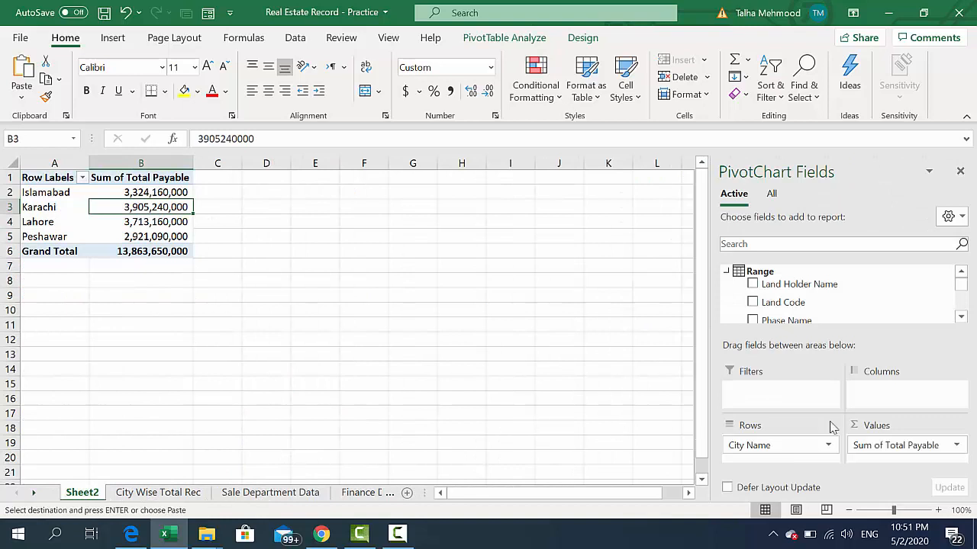
pyautogui.moveTo(960, 280); pyautogui.dragTo(963, 311)
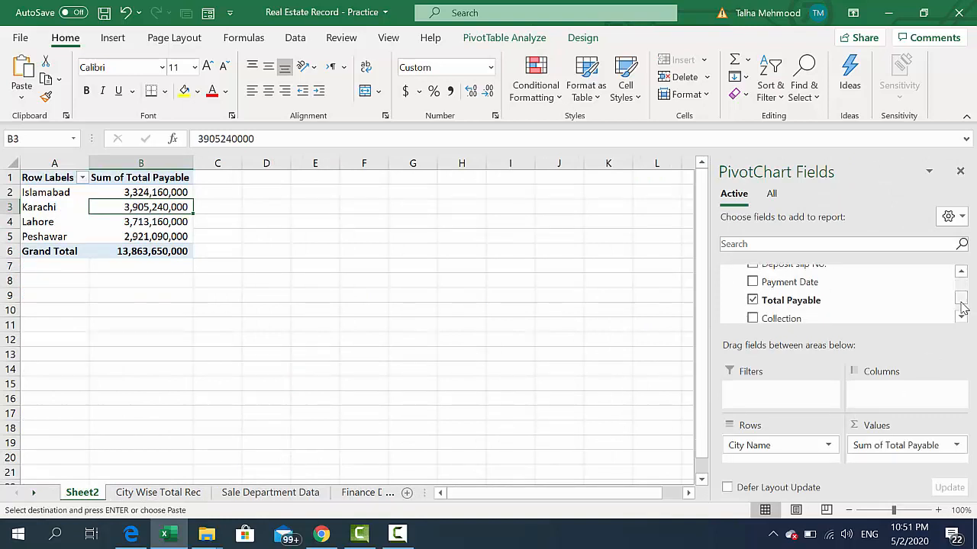
pyautogui.click(177, 493)
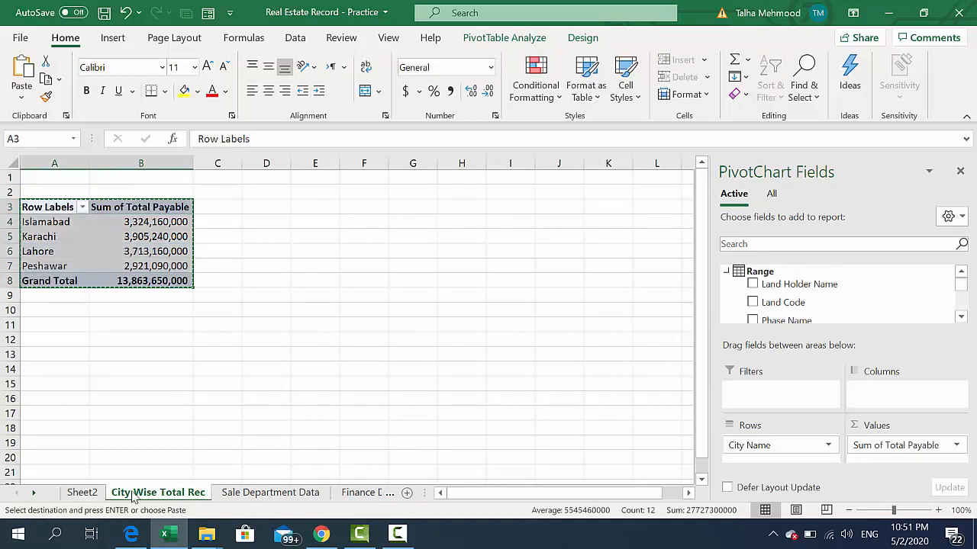
pyautogui.click(84, 493)
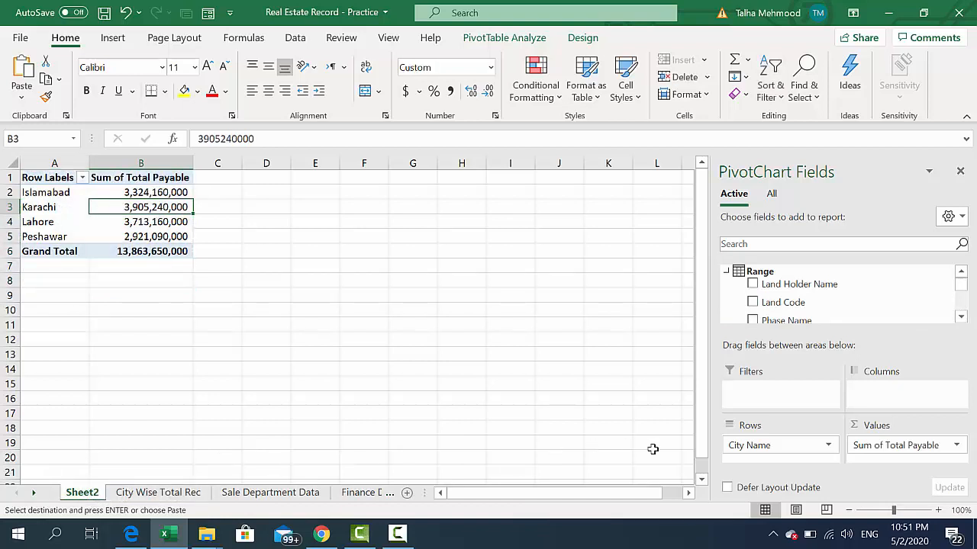
pyautogui.moveTo(959, 285); pyautogui.dragTo(961, 307)
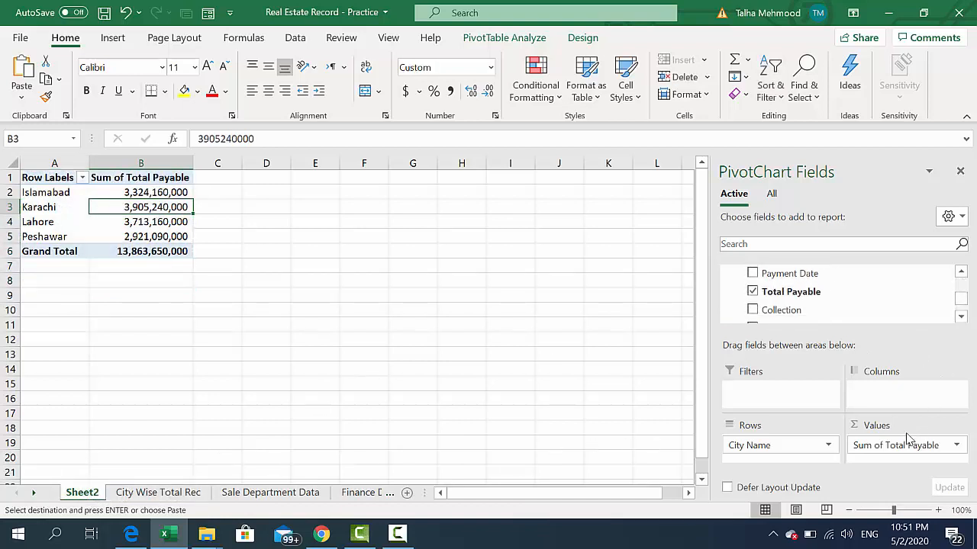
pyautogui.moveTo(905, 447); pyautogui.dragTo(611, 381)
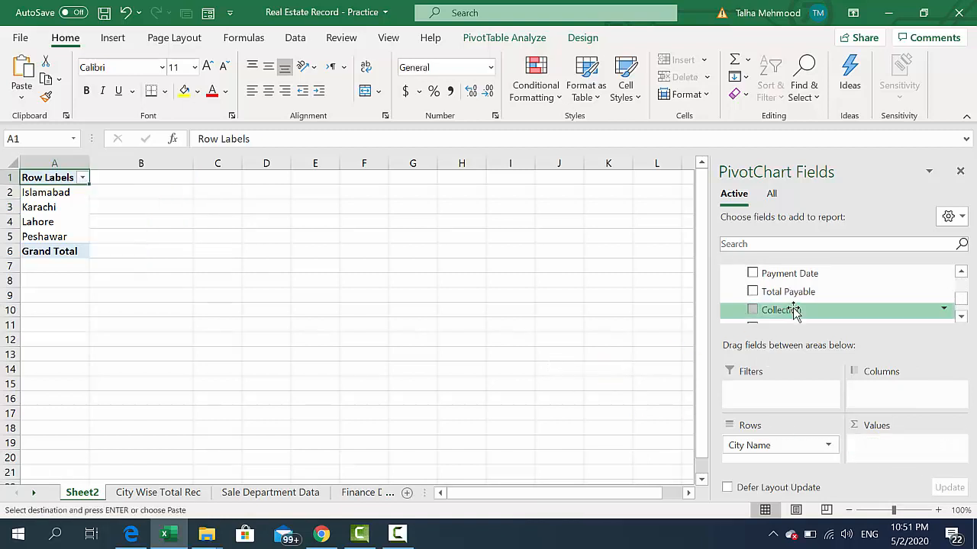
pyautogui.moveTo(791, 312); pyautogui.dragTo(908, 463)
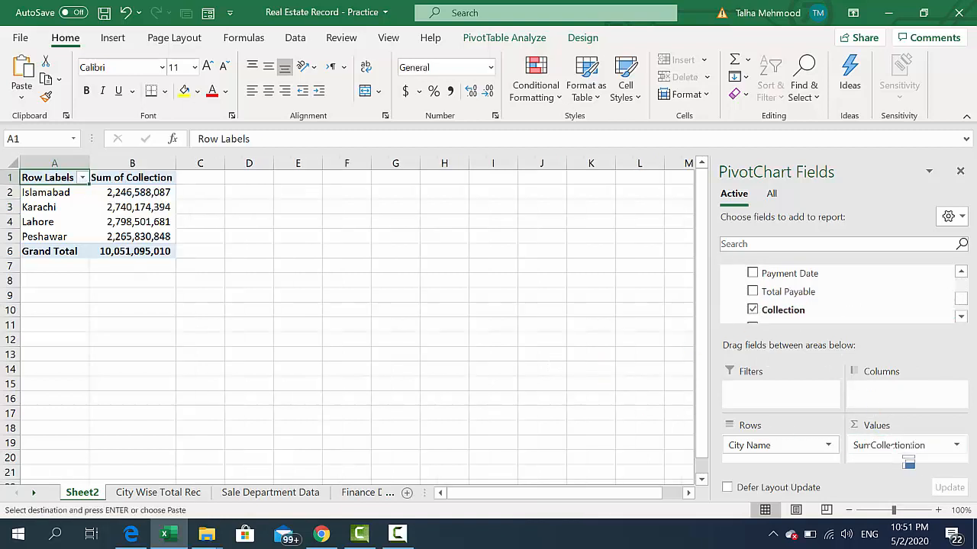
# Step: Rename Sheet2, which holds the Sum of Collection PivotTable, as "City wise collection"
pyautogui.doubleClick(86, 494)
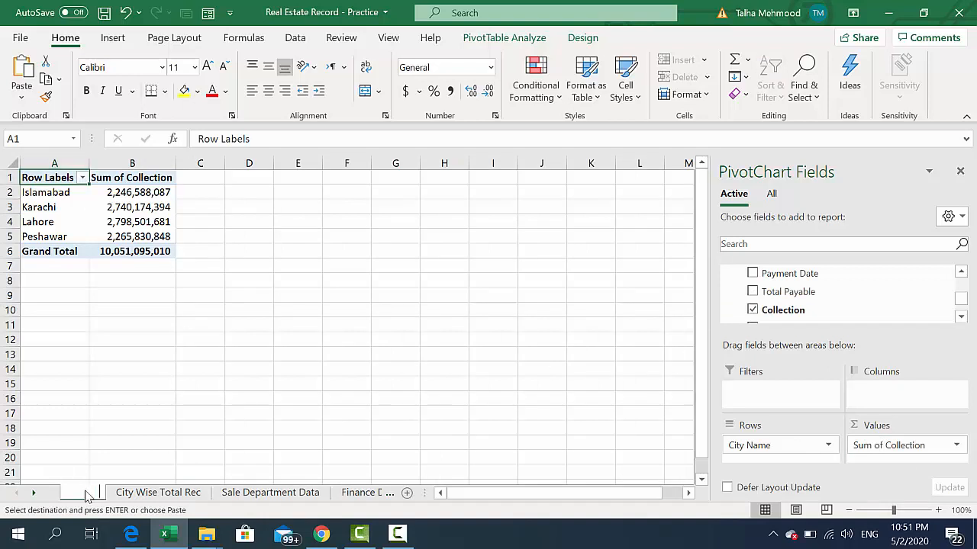
pyautogui.write('T')
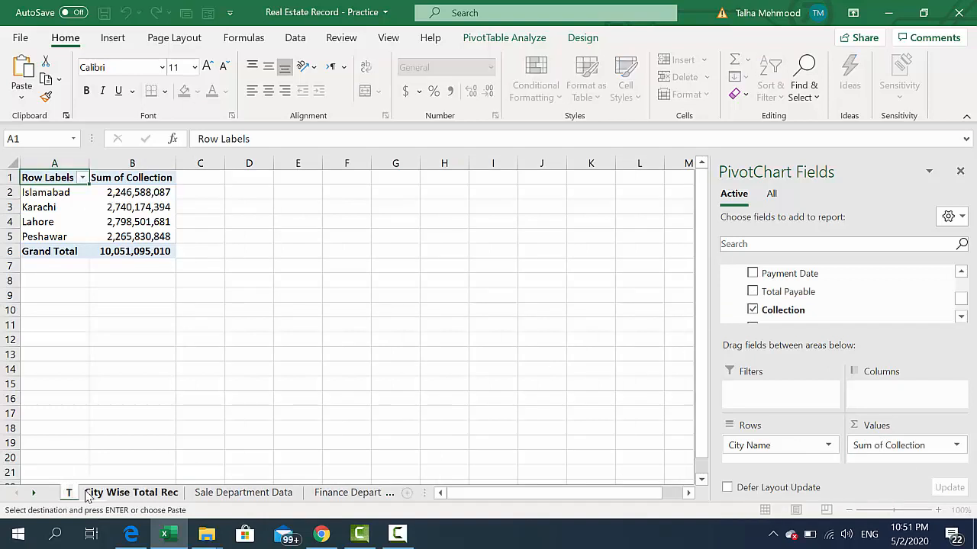
pyautogui.press('BackSpace')
pyautogui.write('City')
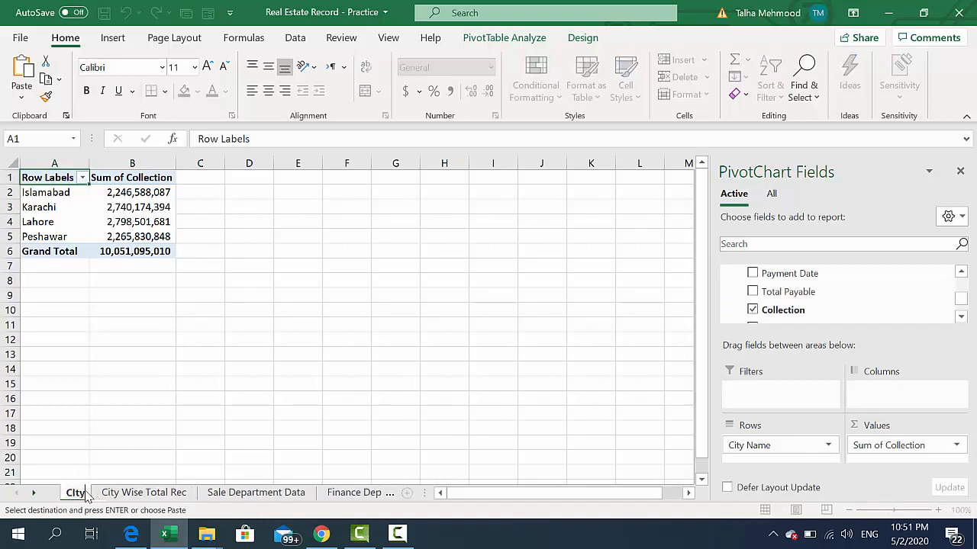
pyautogui.press('BackSpace')
pyautogui.press('BackSpace')
pyautogui.press('BackSpace')
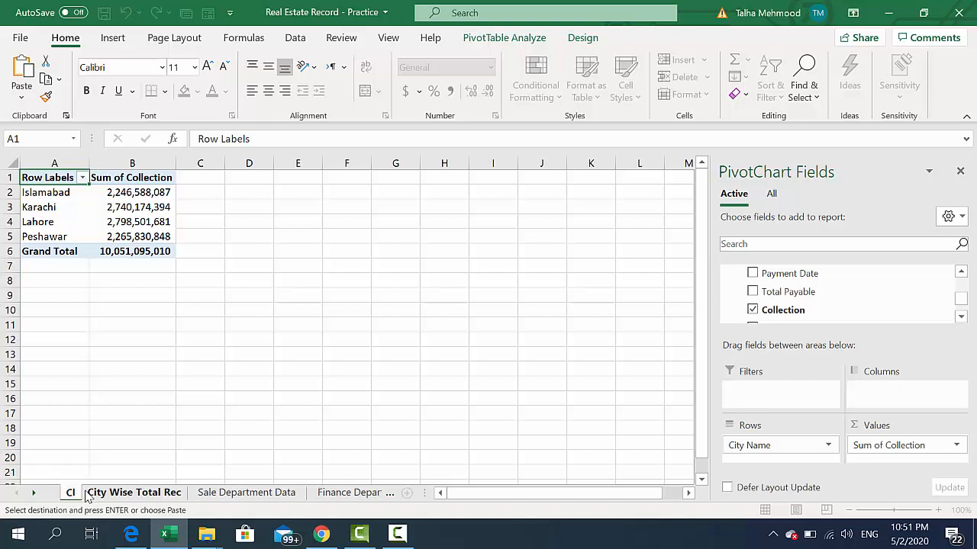
pyautogui.press('BackSpace')
pyautogui.write('ity')
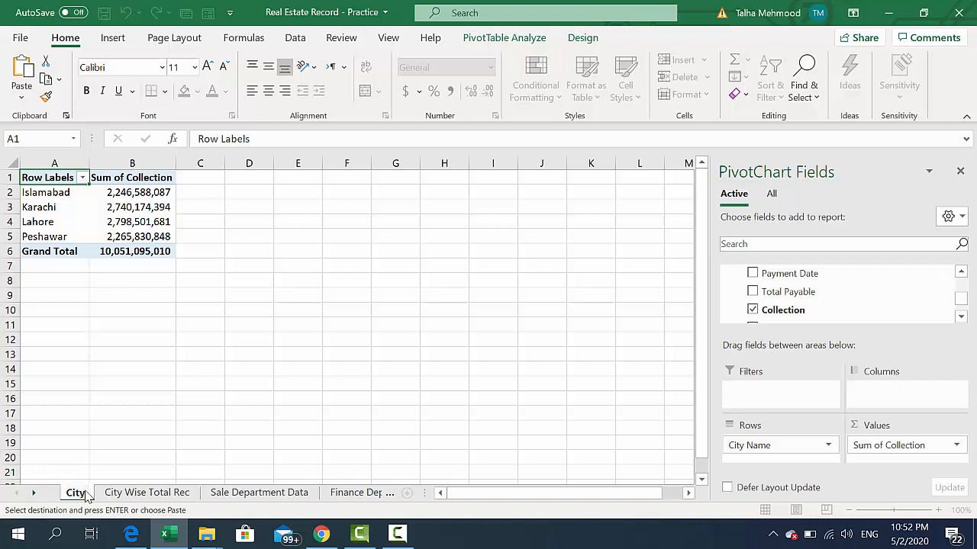
pyautogui.write('w')
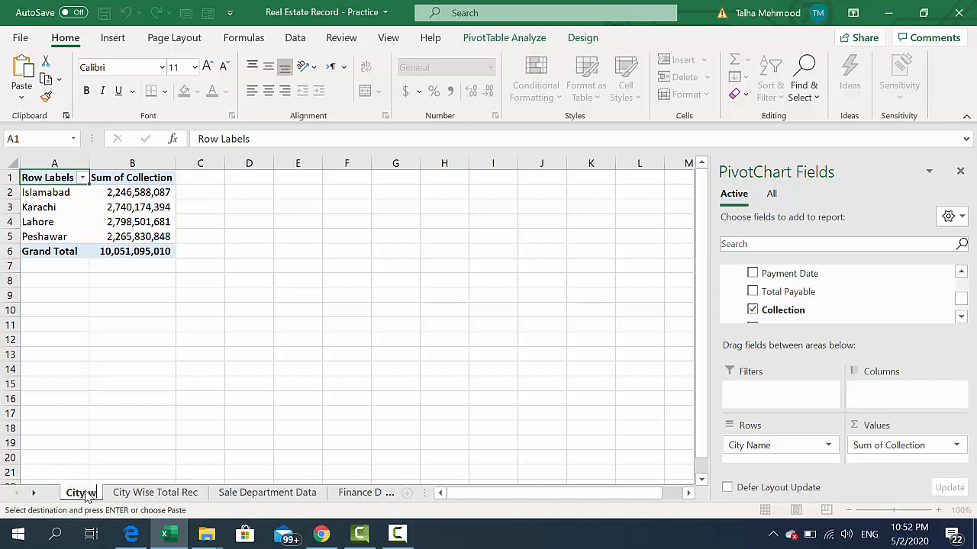
pyautogui.write('ise collection')
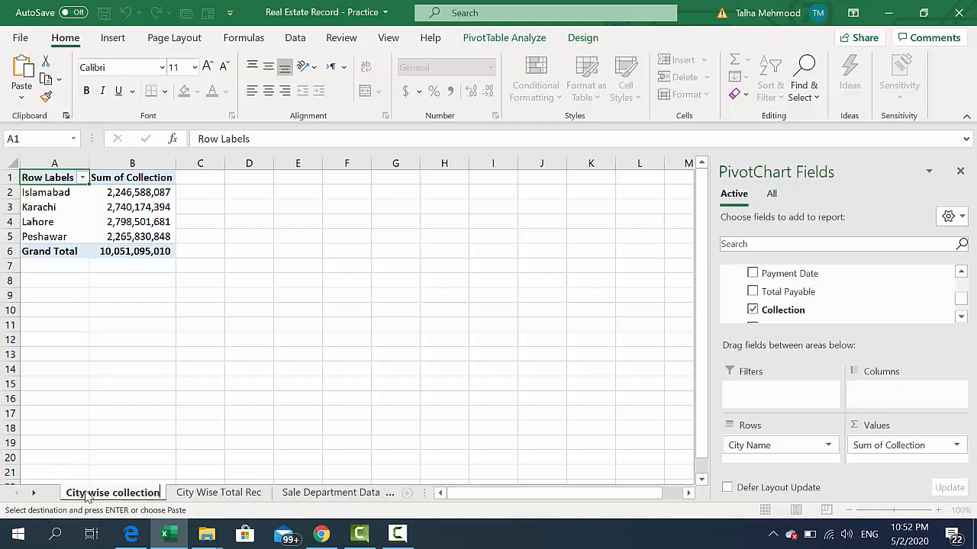
pyautogui.press('Return')
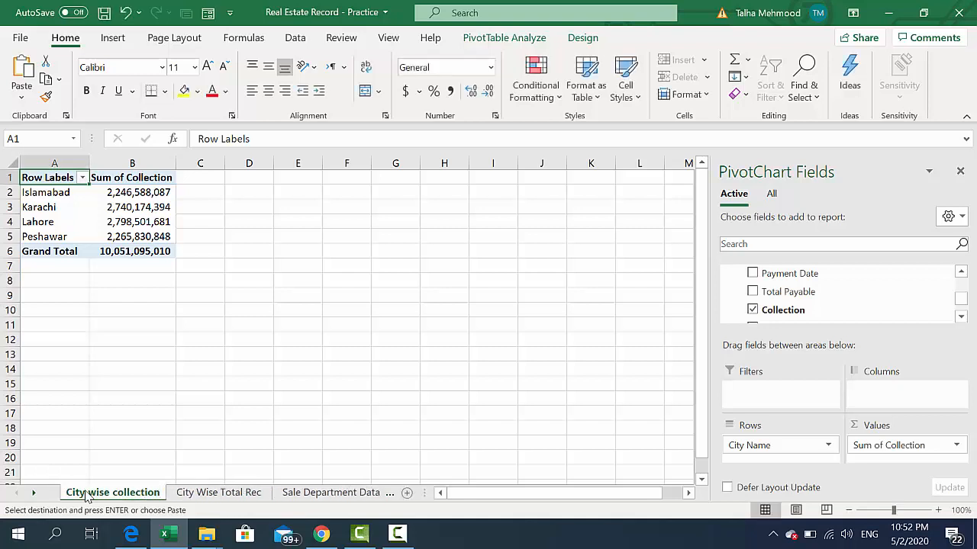
# Step: Paste a copy of the City wise collection PivotTable into a new worksheet at A1 and replace its Collection value field with Outstanding
pyautogui.hotkey('ctrl', 'a')
pyautogui.hotkey('ctrl', 'c')
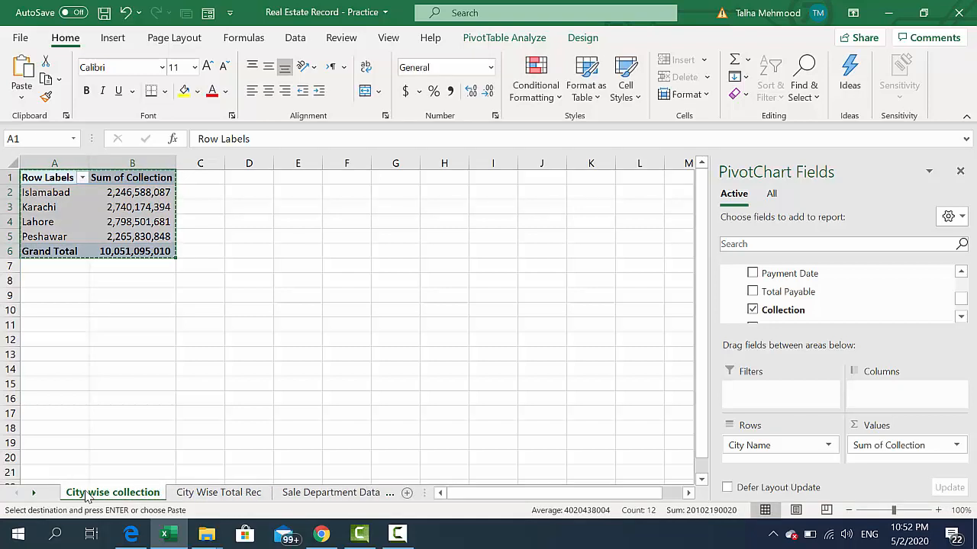
pyautogui.hotkey('shift', 'F11')
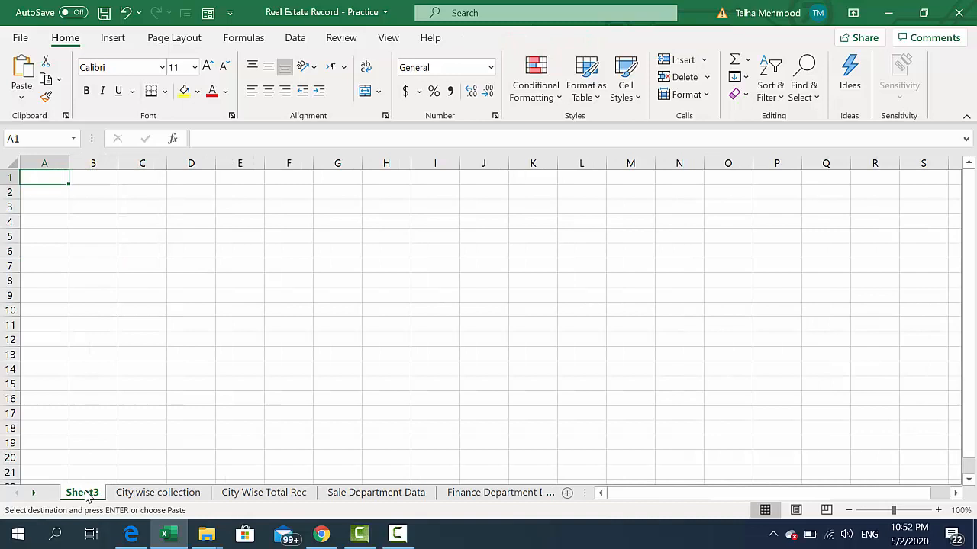
pyautogui.hotkey('ctrl', 'v')
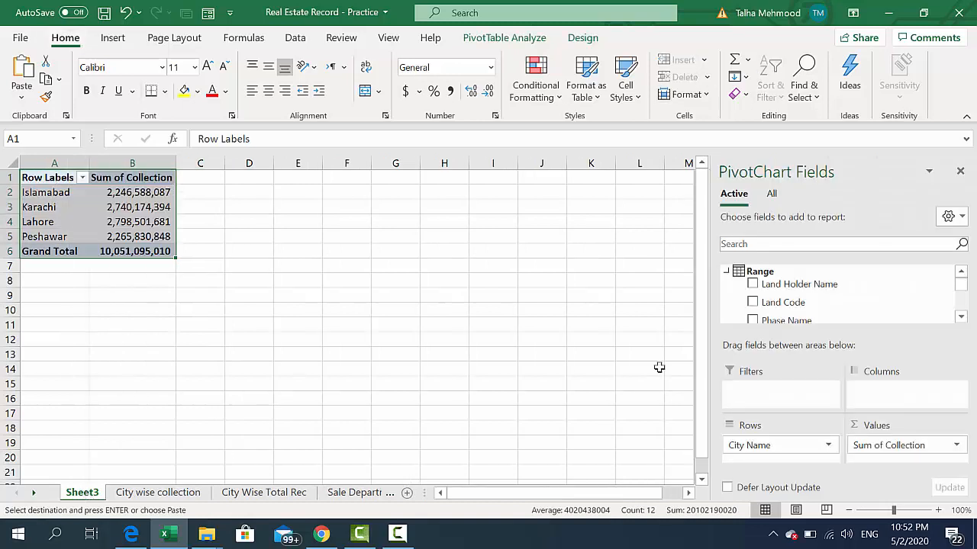
pyautogui.scroll(-5, 966, 297)
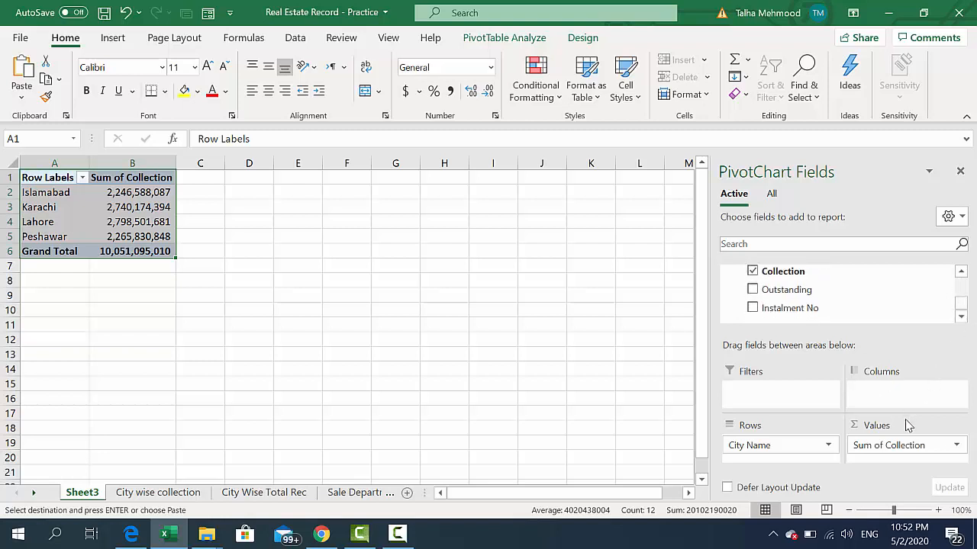
pyautogui.moveTo(897, 444)
pyautogui.mouseDown()
pyautogui.moveTo(501, 341)
pyautogui.moveTo(754, 289)
pyautogui.moveTo(907, 457)
pyautogui.mouseUp()
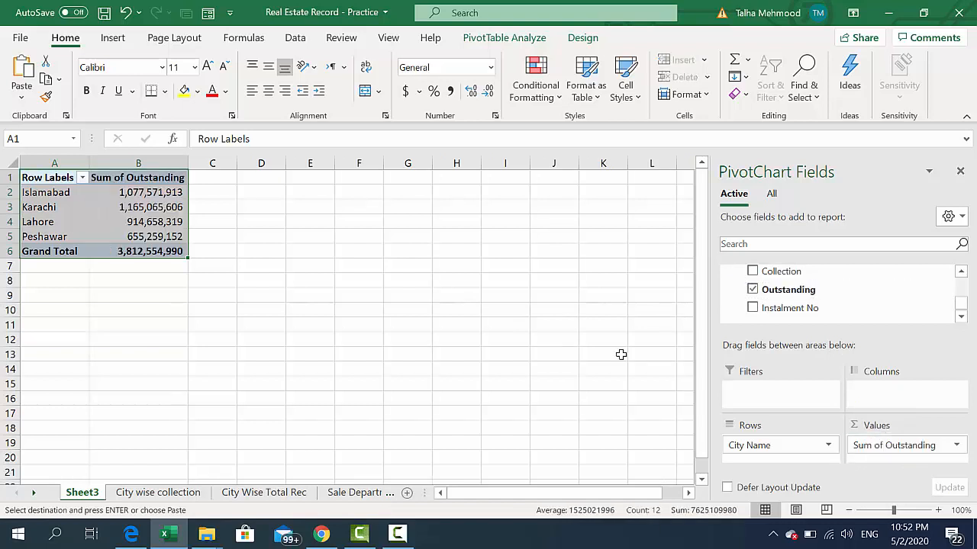
# Step: Rename Sheet3, which holds the Sum of Outstanding PivotTable, as "City wise outstanding"
pyautogui.doubleClick(91, 494)
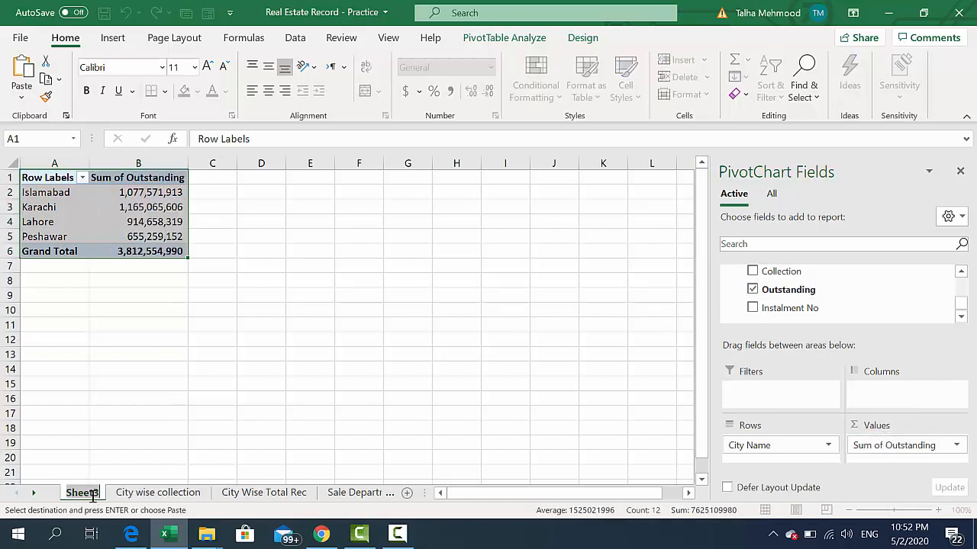
pyautogui.write('City wise')
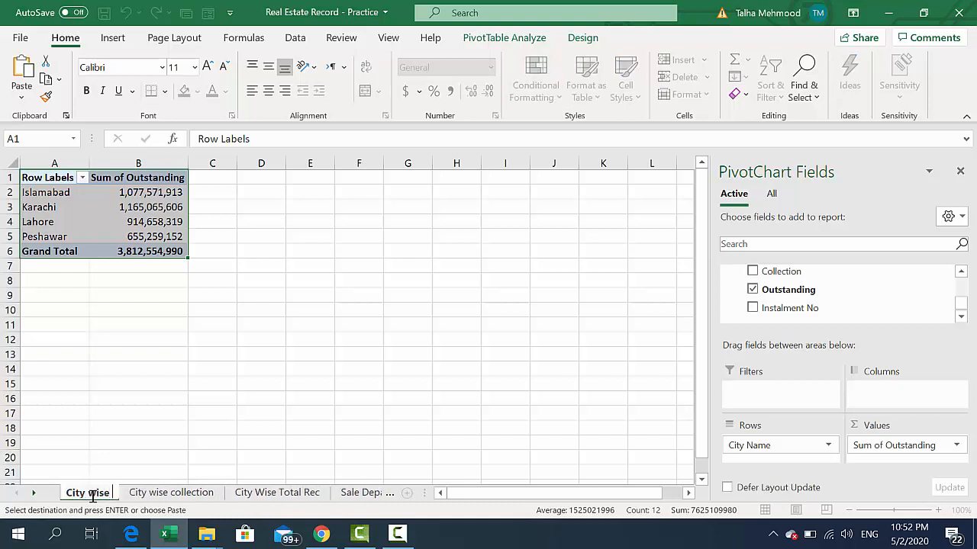
pyautogui.write(' outstan')
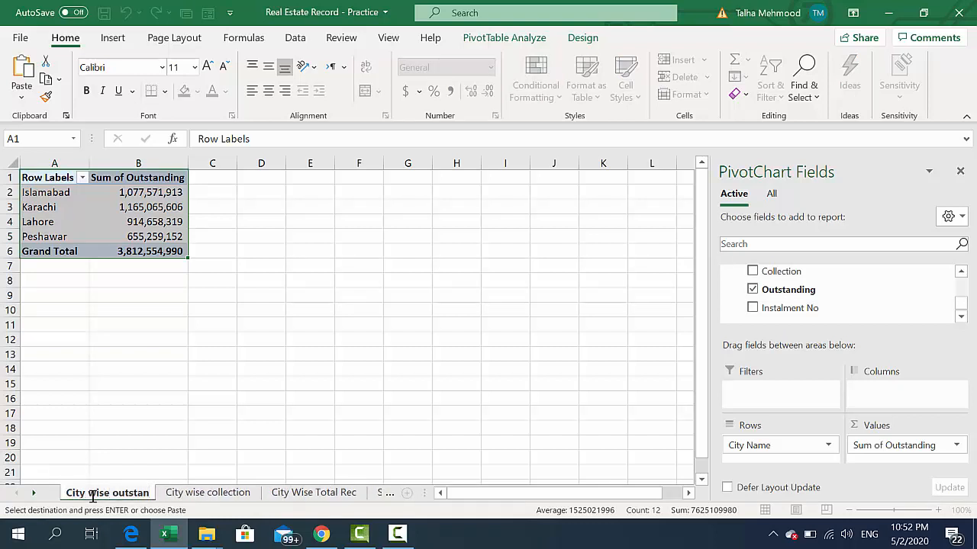
pyautogui.write('ding')
pyautogui.press('Return')
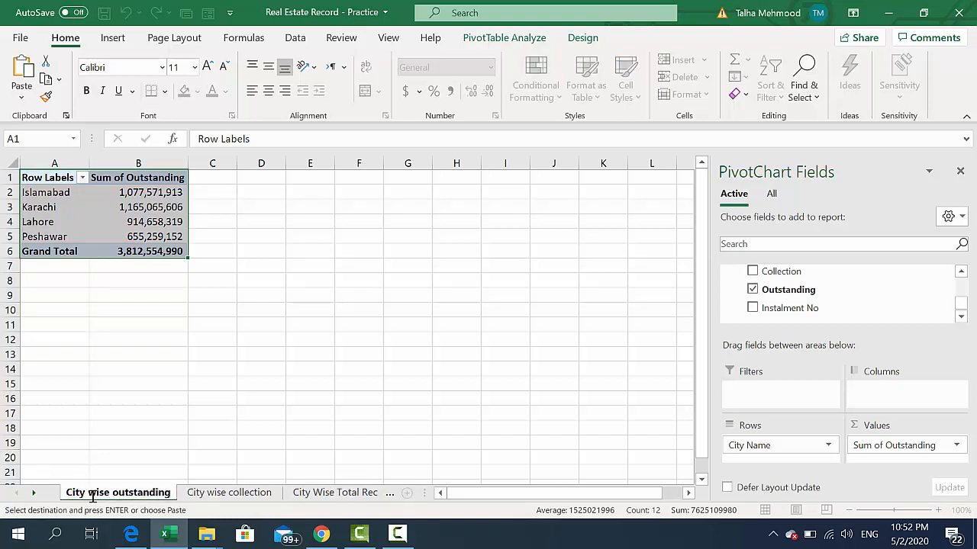
# Step: Insert a new worksheet before City Wise Total Rec and paste a copy of the City wise collection PivotTable into it at A1
pyautogui.hotkey('ctrl', 'pagedown')
pyautogui.hotkey('ctrl', 'pagedown')
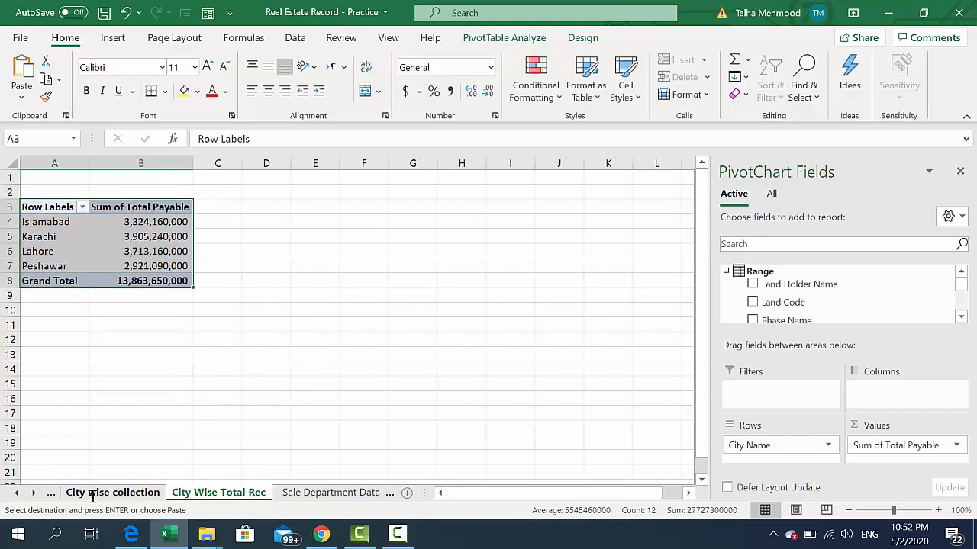
pyautogui.hotkey('ctrl', 'pageup')
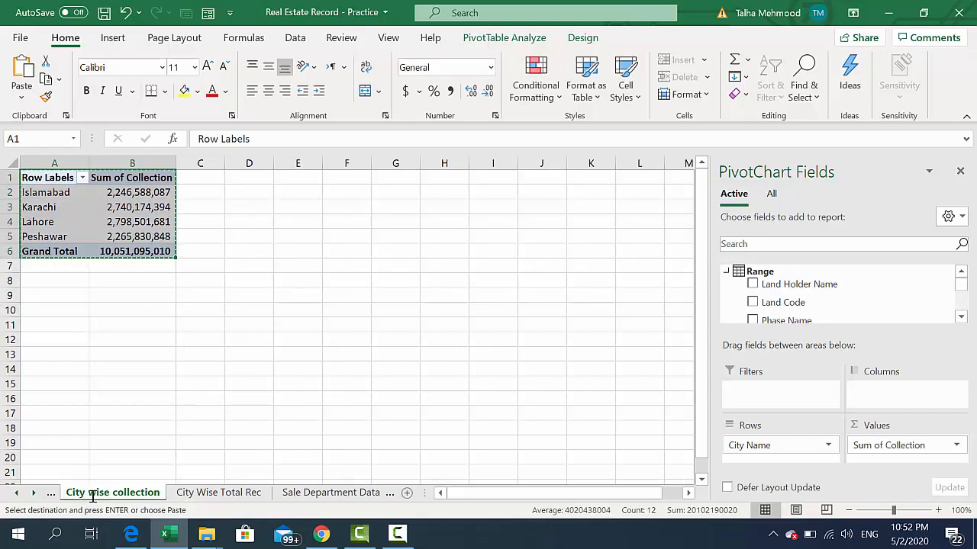
pyautogui.hotkey('ctrl', 'pageup')
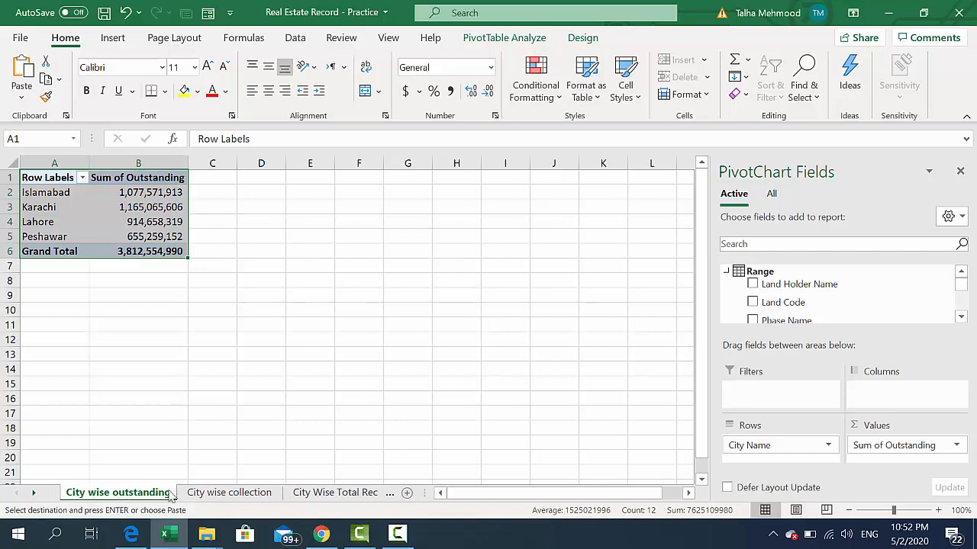
pyautogui.click(299, 496)
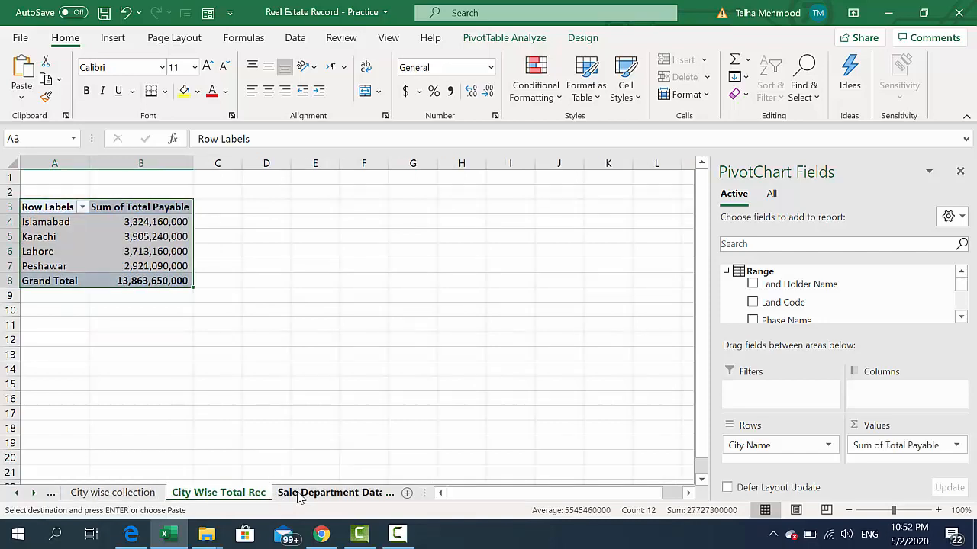
pyautogui.hotkey('shift', 'F11')
pyautogui.click(144, 496)
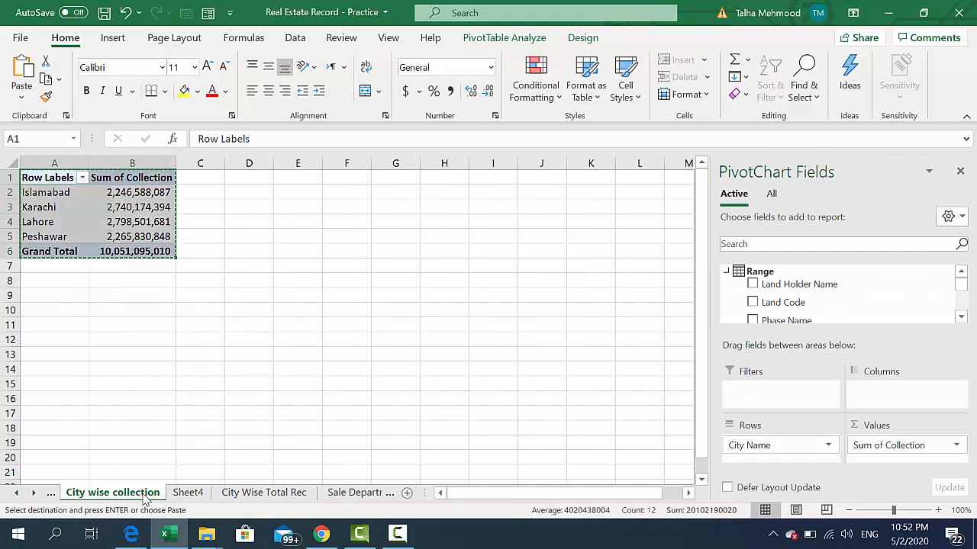
pyautogui.hotkey('ctrl', 'pagedown')
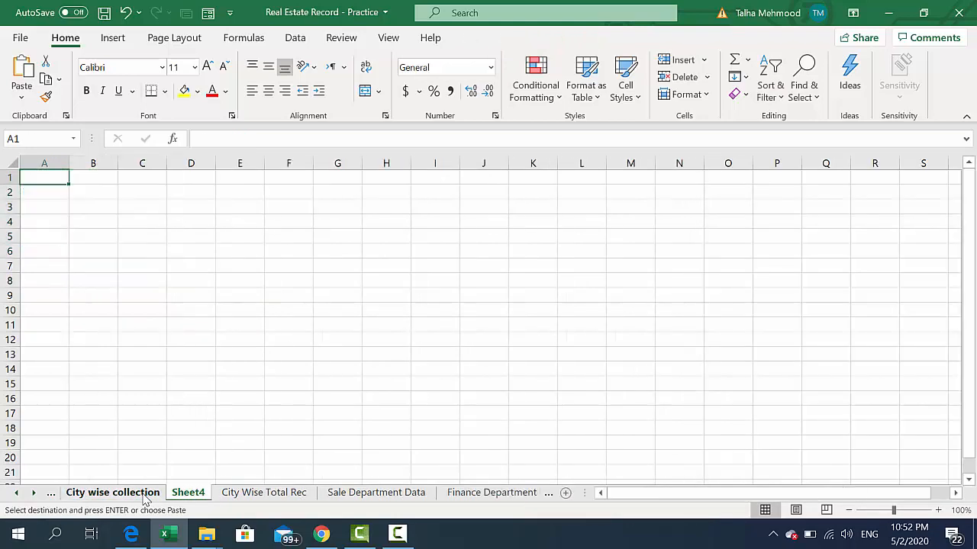
pyautogui.hotkey('ctrl', 'v')
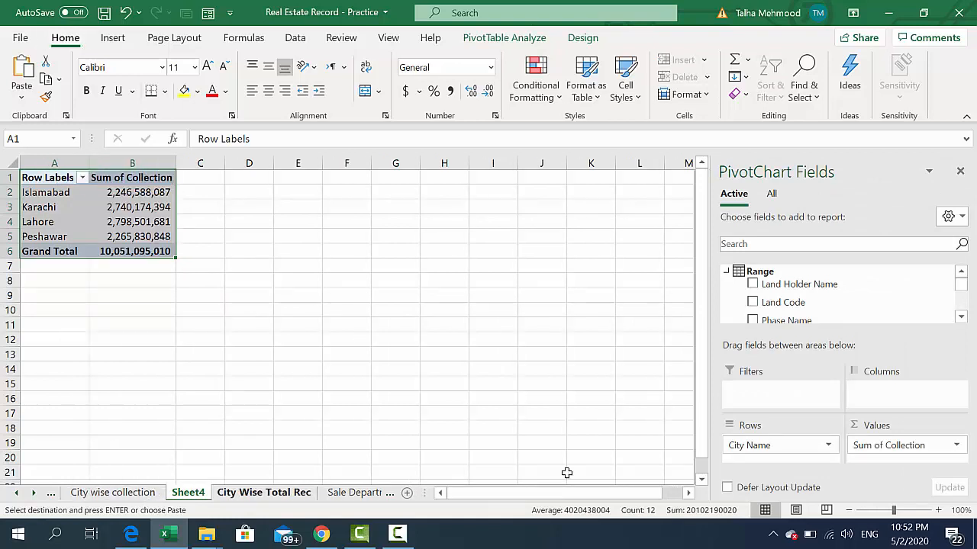
# Step: Replace City Name with Payment Date in the Rows area of the PivotTable on Sheet4
pyautogui.moveTo(964, 287); pyautogui.dragTo(967, 298)
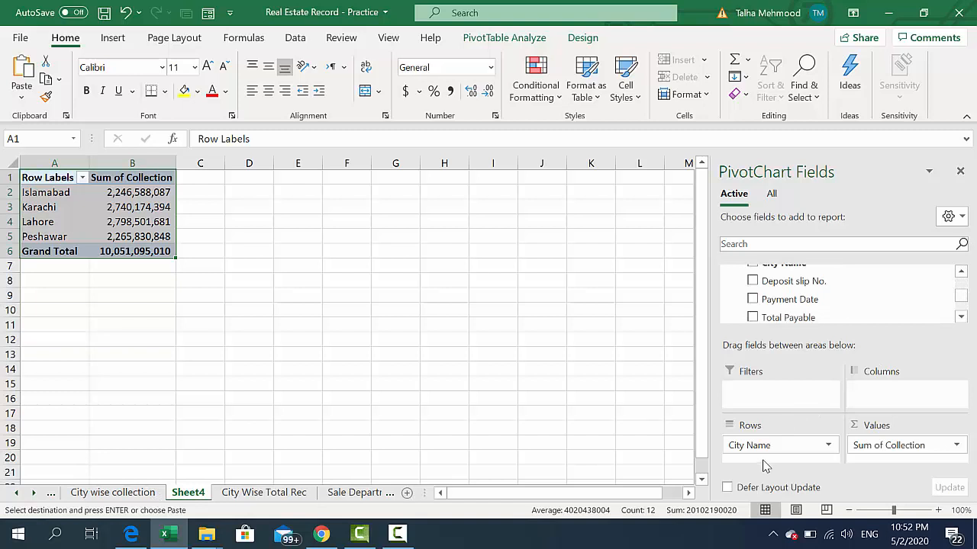
pyautogui.moveTo(761, 448); pyautogui.dragTo(596, 404)
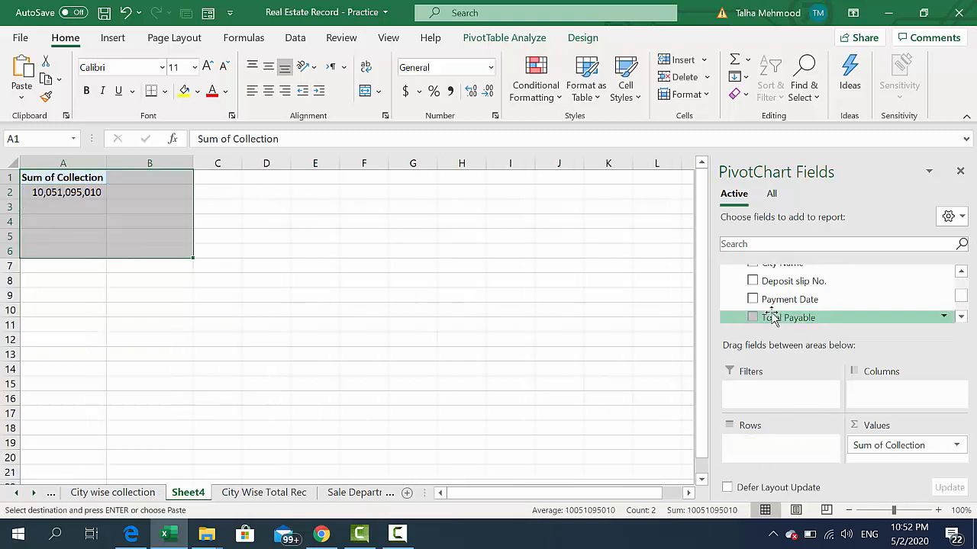
pyautogui.moveTo(771, 300); pyautogui.dragTo(780, 458)
# Step: Examine the Payment Date column's values and format in Sale Department Data, and return to the PivotTable on Sheet4
pyautogui.click(348, 497)
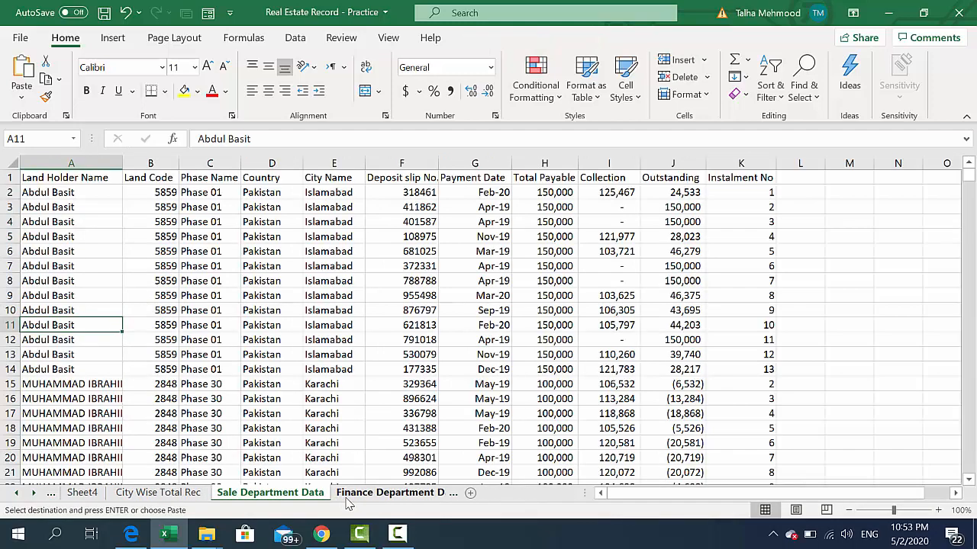
pyautogui.press('Right')
pyautogui.press('Right')
pyautogui.press('Right')
pyautogui.press('Right')
pyautogui.press('Right')
pyautogui.press('Up')
pyautogui.press('Right')
pyautogui.press('Up')
pyautogui.press('Up')
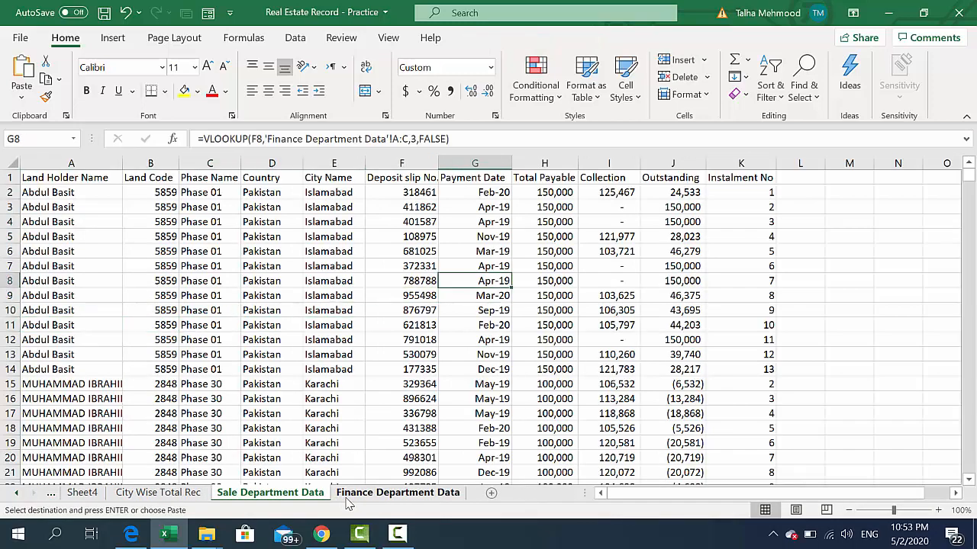
pyautogui.hotkey('ctrl', 'pageup')
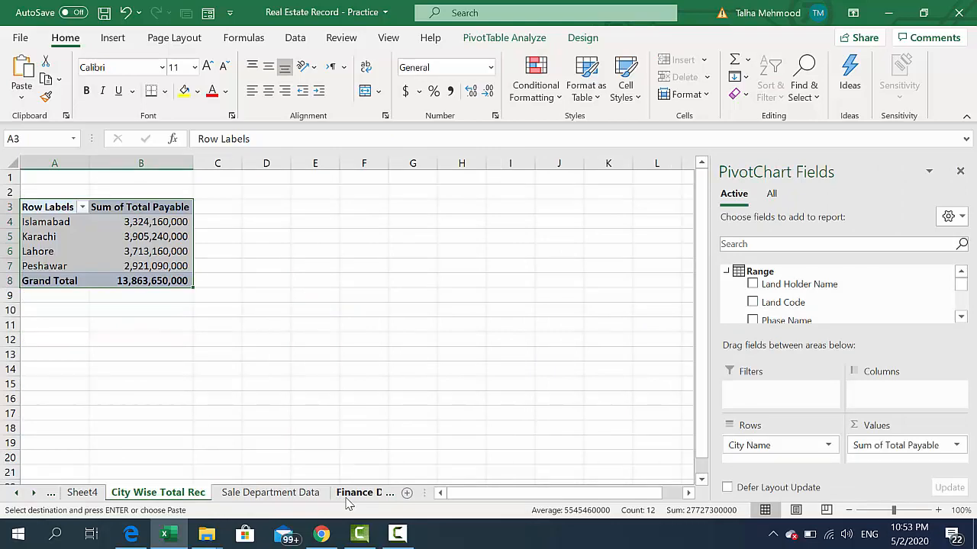
pyautogui.hotkey('ctrl', 'pageup')
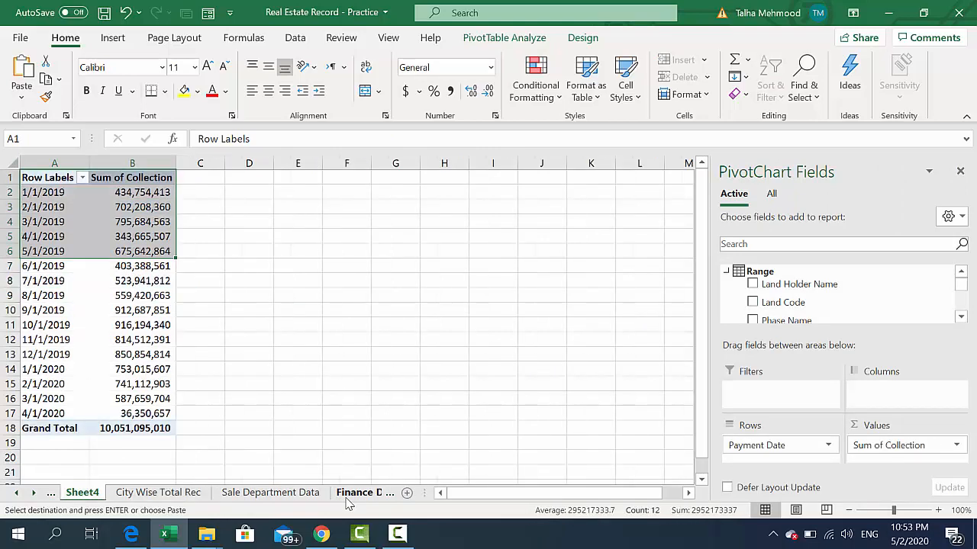
# Step: Group the Payment Date row labels of the PivotTable on Sheet4 by Months and Years
pyautogui.click(51, 295)
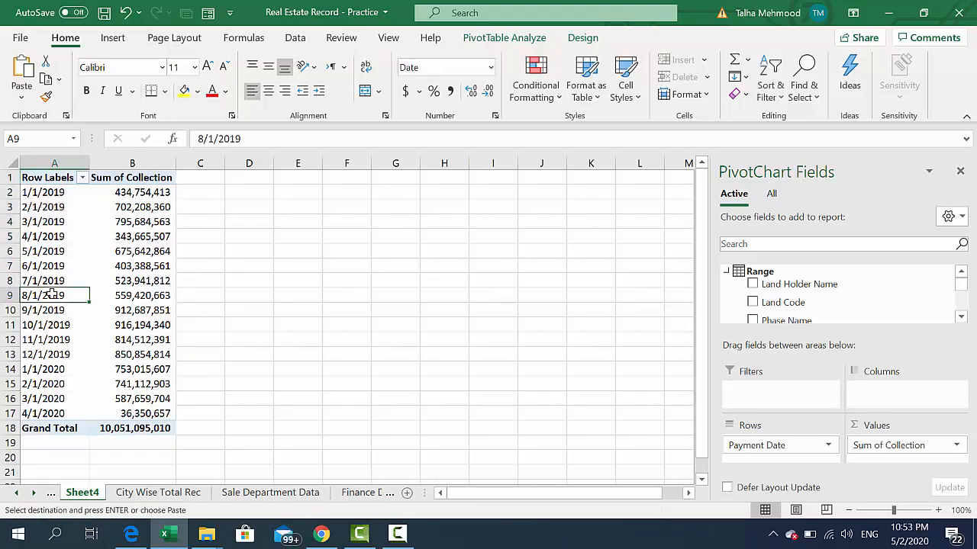
pyautogui.rightClick(51, 294)
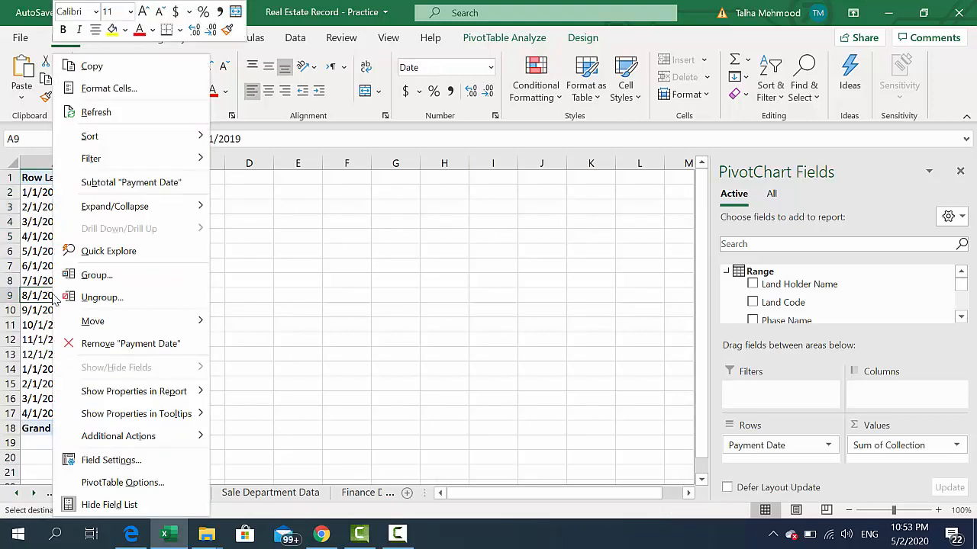
pyautogui.click(37, 265)
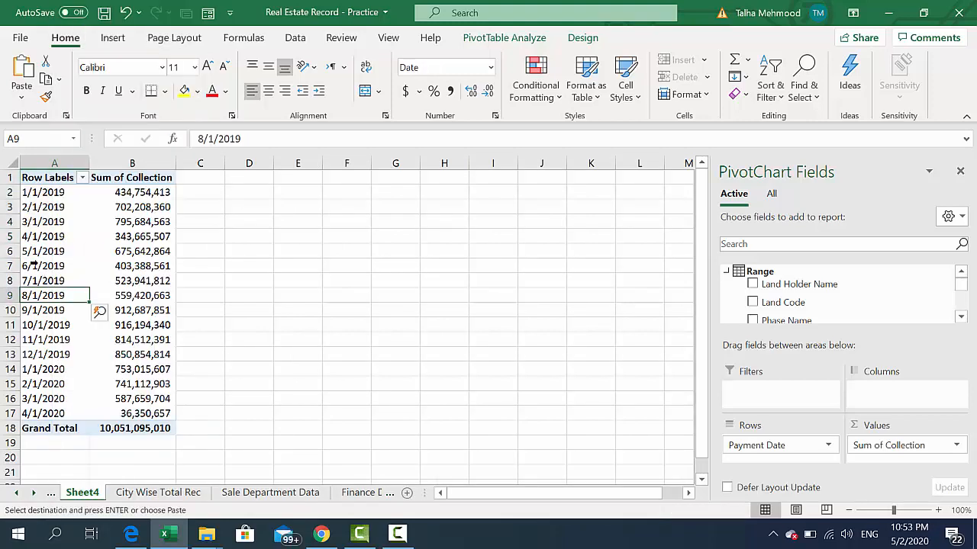
pyautogui.click(151, 251)
pyautogui.rightClick(152, 253)
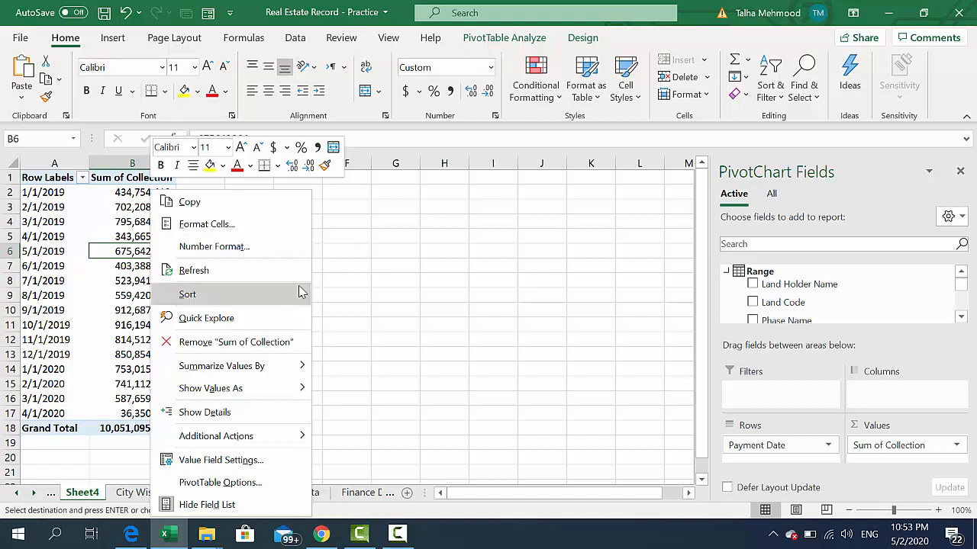
pyautogui.click(48, 267)
pyautogui.rightClick(48, 267)
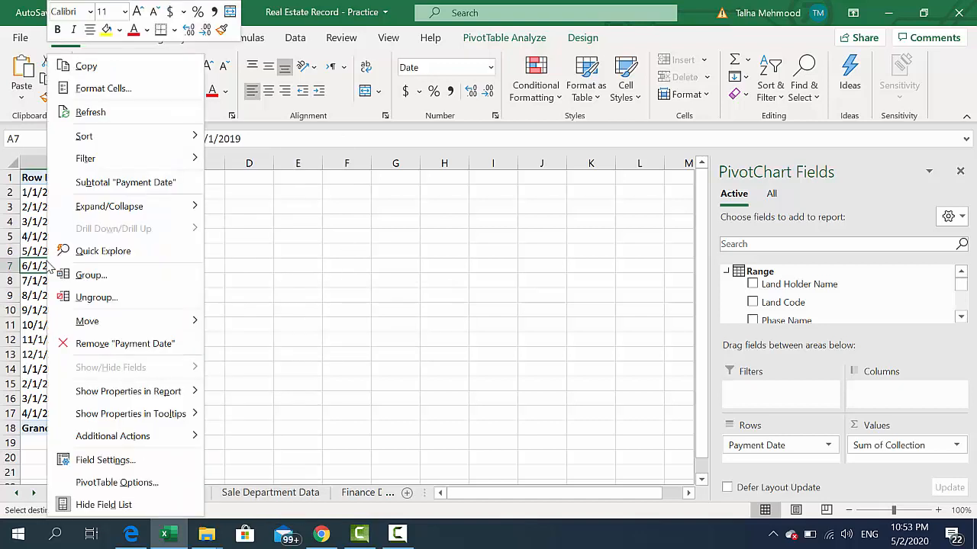
pyautogui.click(90, 276)
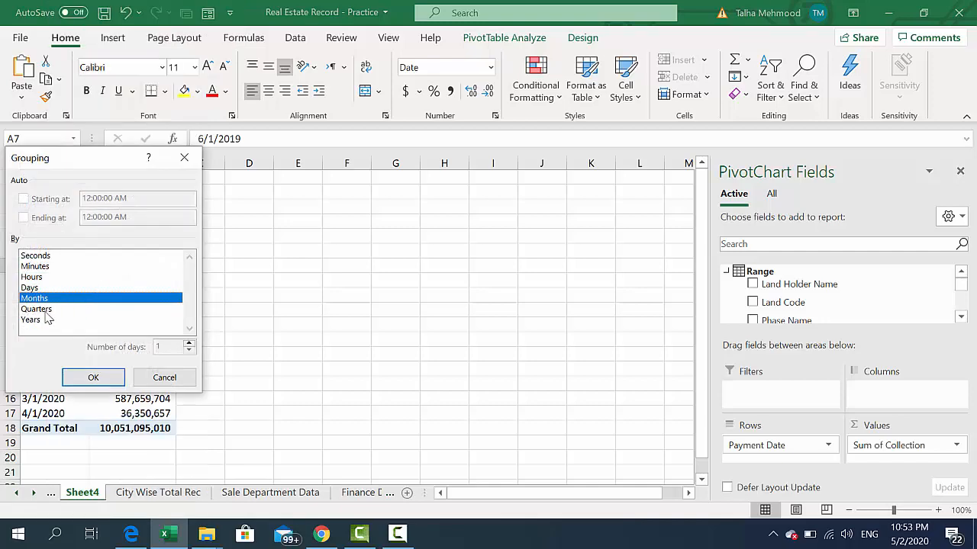
pyautogui.click(40, 324)
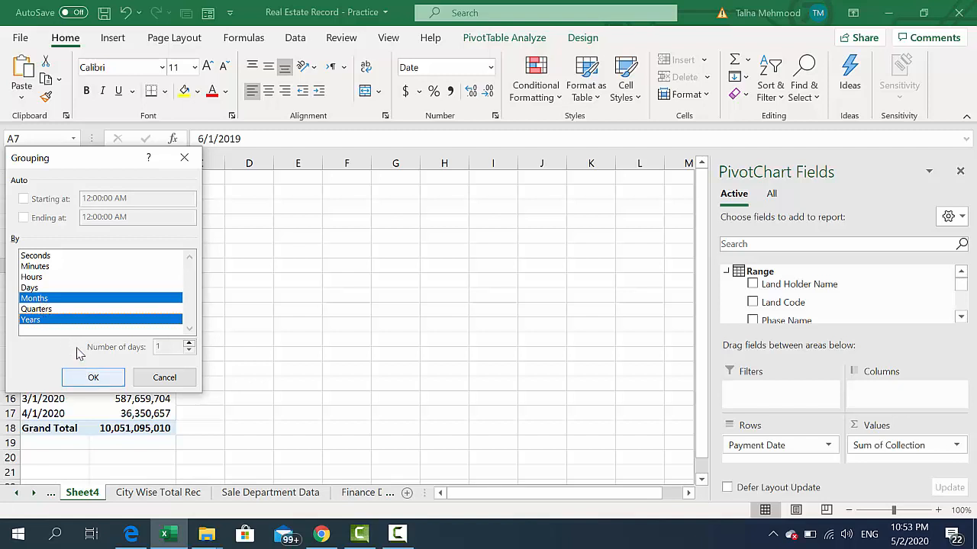
pyautogui.click(47, 320)
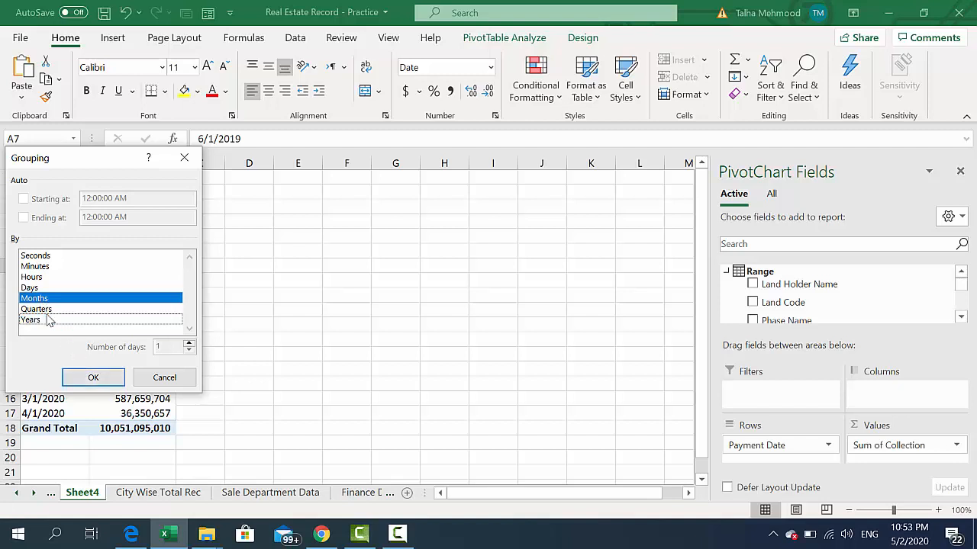
pyautogui.click(47, 321)
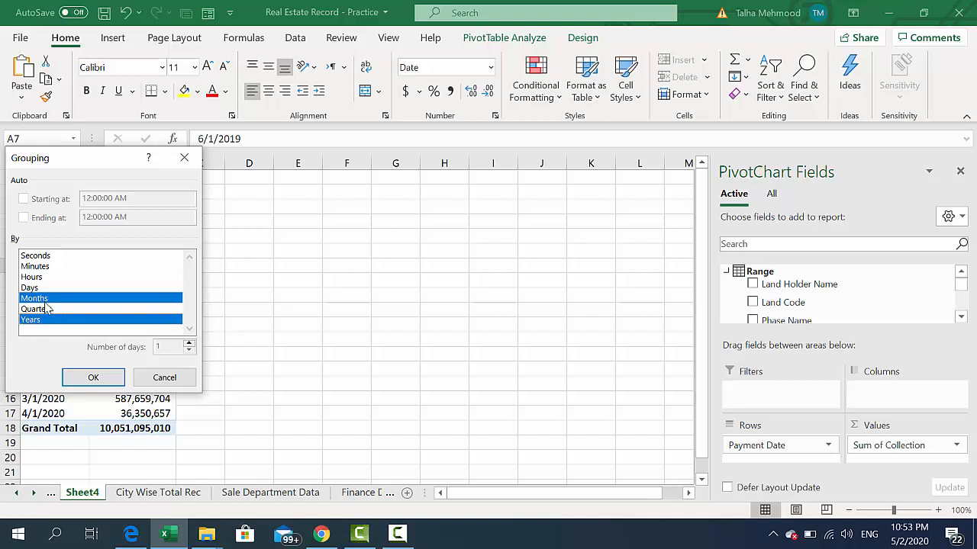
pyautogui.click(93, 376)
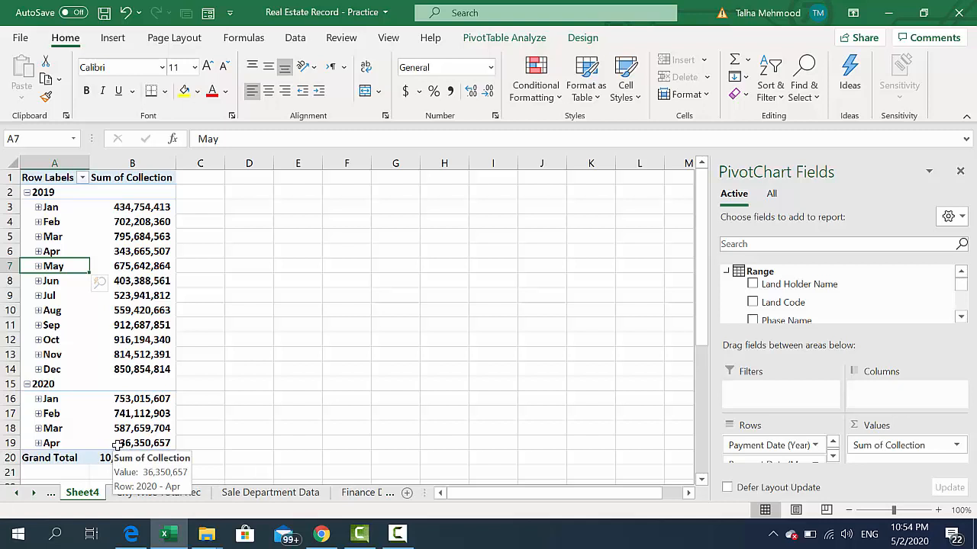
# Step: Rename Sheet4, which holds the grouped PivotTable, as "Month wise collection"
pyautogui.doubleClick(96, 492)
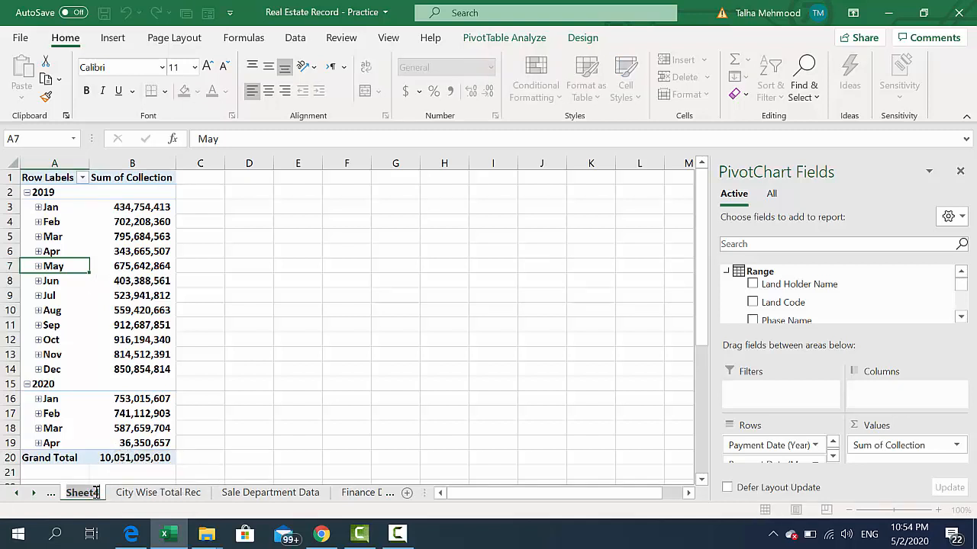
pyautogui.write('Month')
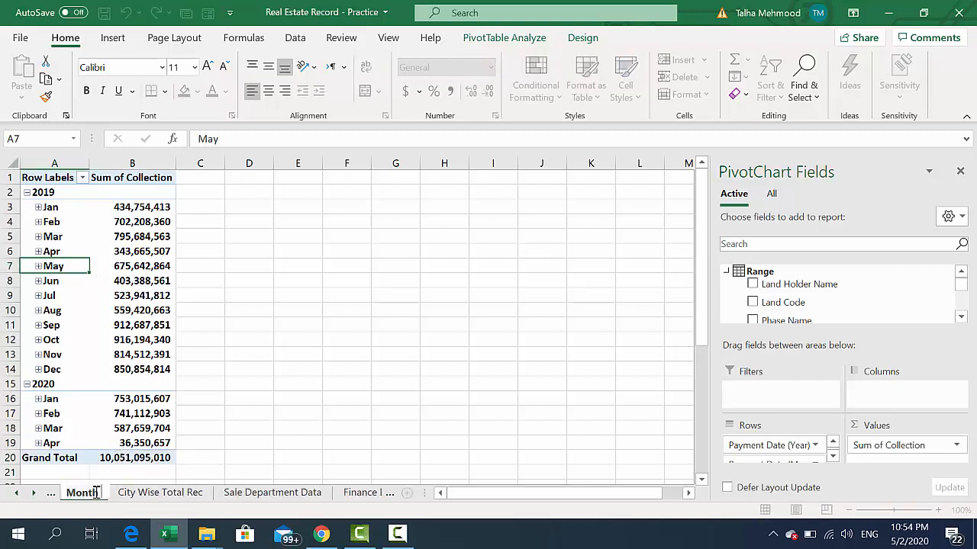
pyautogui.write(' wise collection')
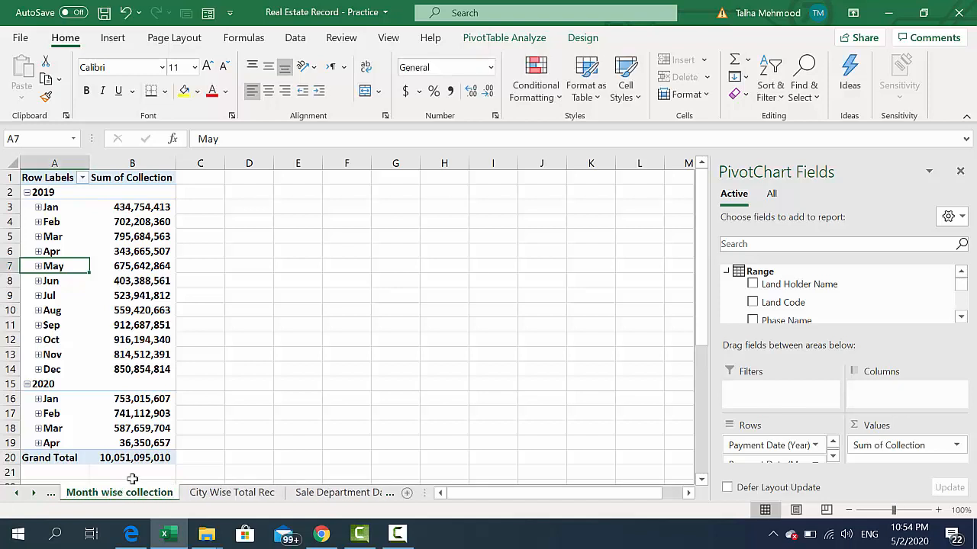
# Step: Insert a new worksheet before City wise outstanding and name it "DashBoard"
pyautogui.click(51, 494)
pyautogui.click(51, 494)
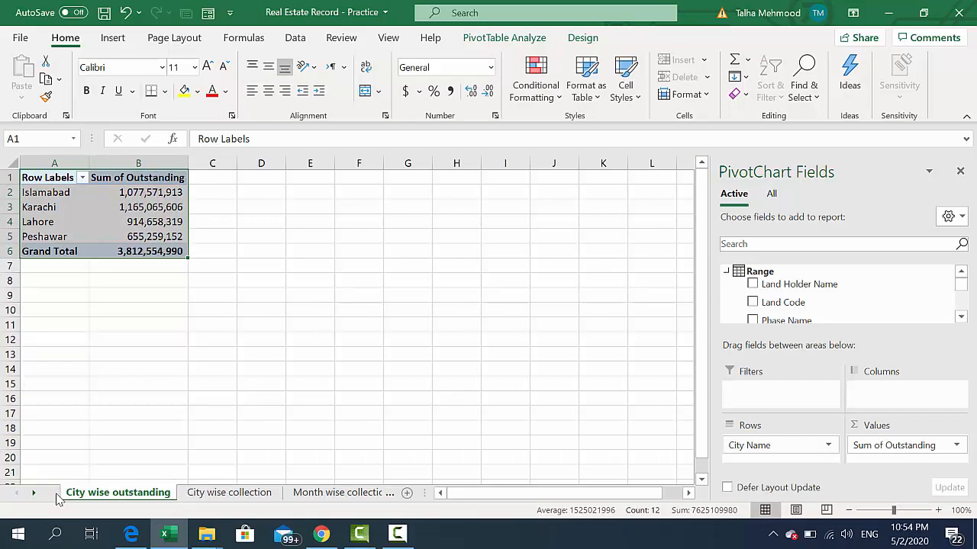
pyautogui.click(162, 222)
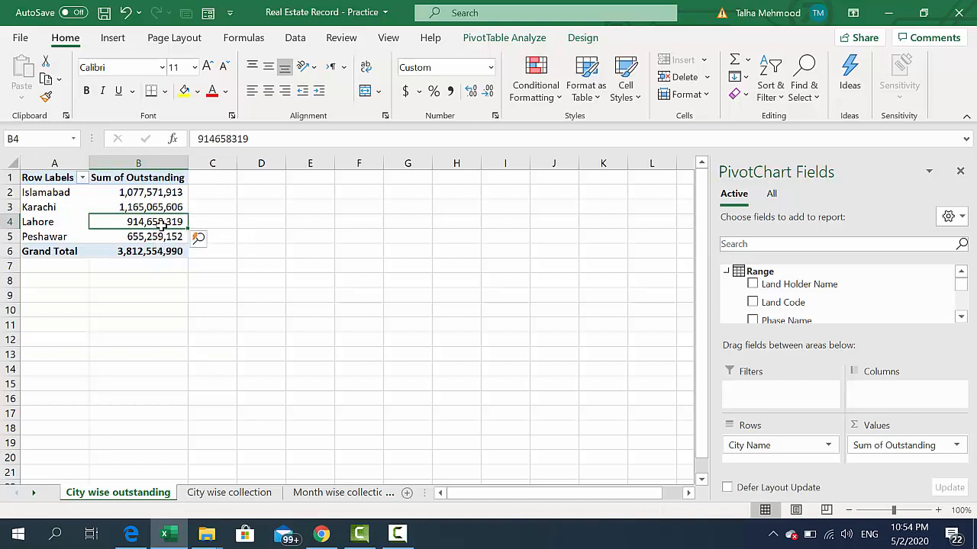
pyautogui.hotkey('shift', 'F11')
pyautogui.doubleClick(91, 493)
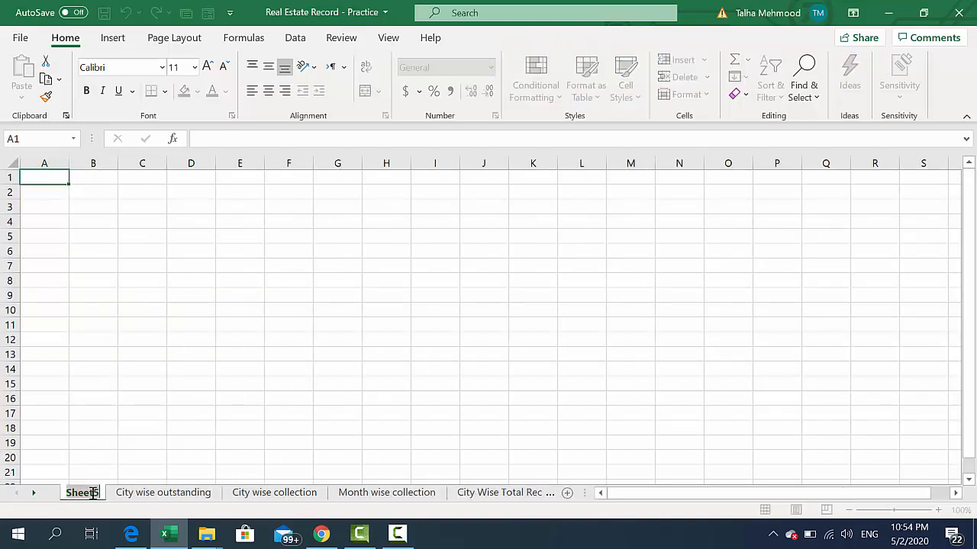
pyautogui.write('Dashb')
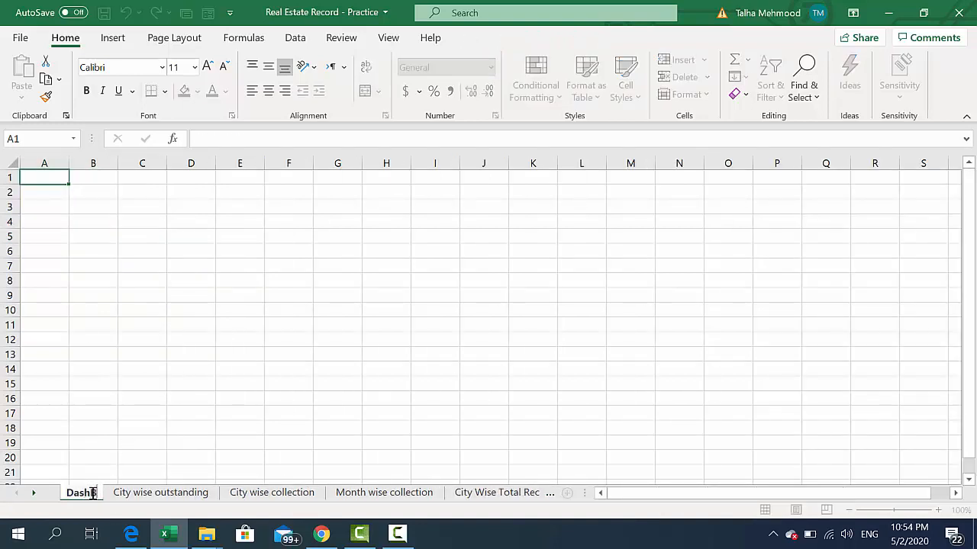
pyautogui.write('oard')
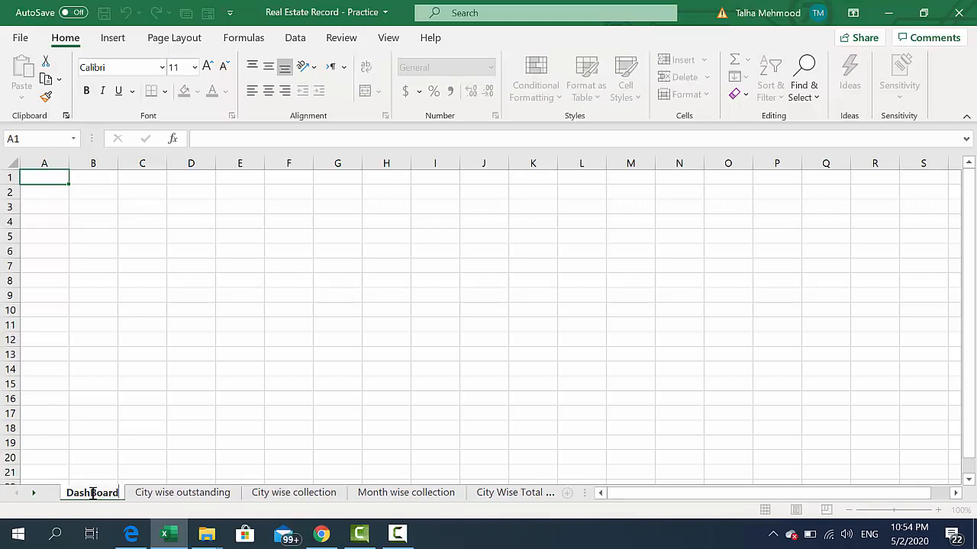
pyautogui.press('Return')
# Step: Insert a trial clustered column PivotChart from the City wise outstanding PivotTable, and delete it
pyautogui.click(163, 496)
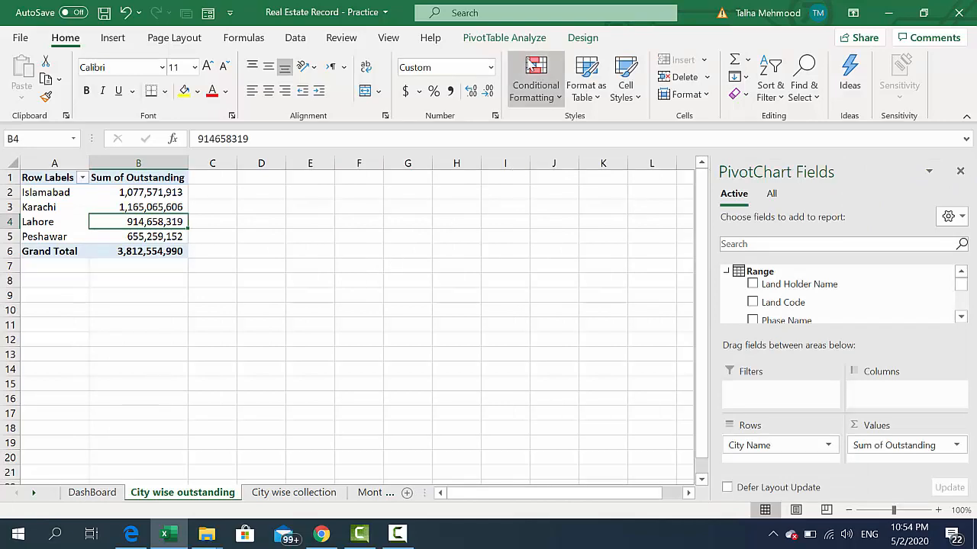
pyautogui.click(505, 38)
pyautogui.click(759, 95)
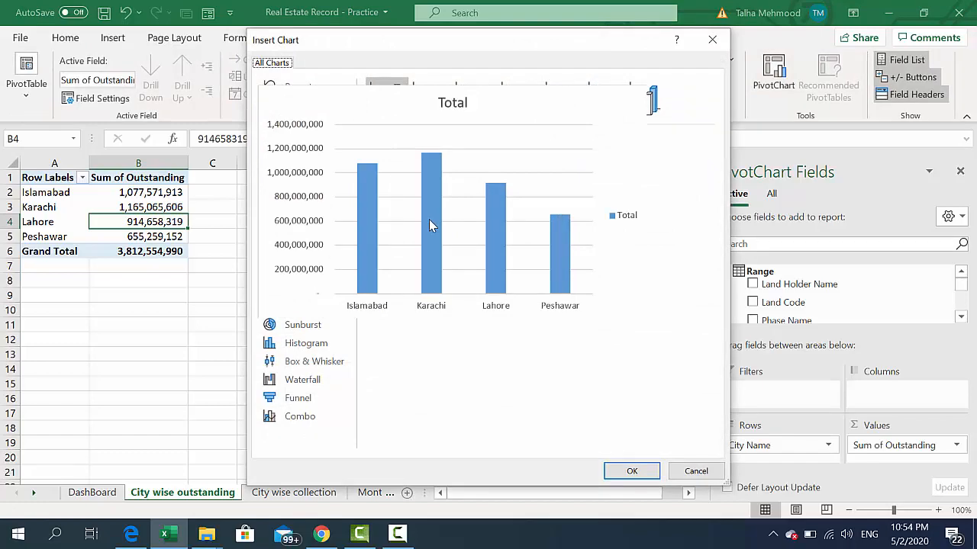
pyautogui.doubleClick(429, 220)
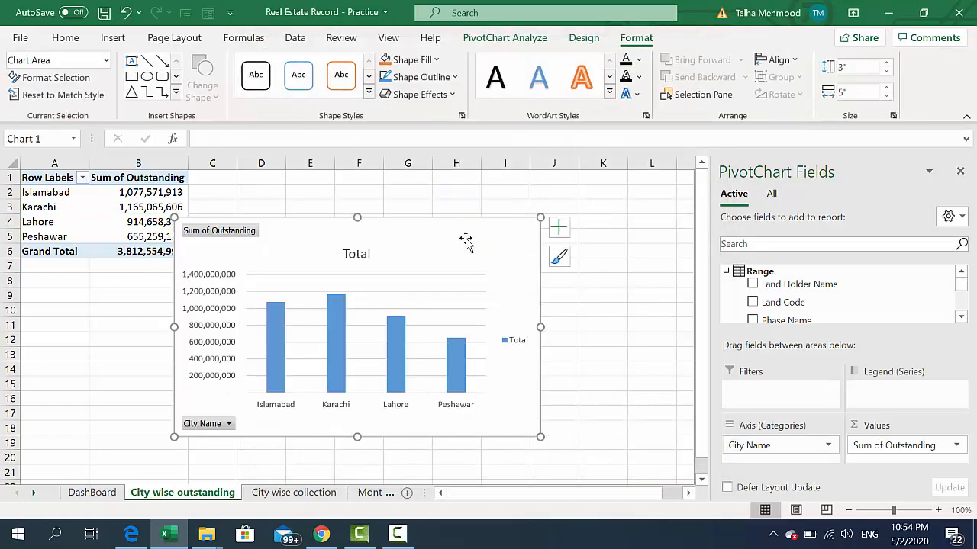
pyautogui.press('Delete')
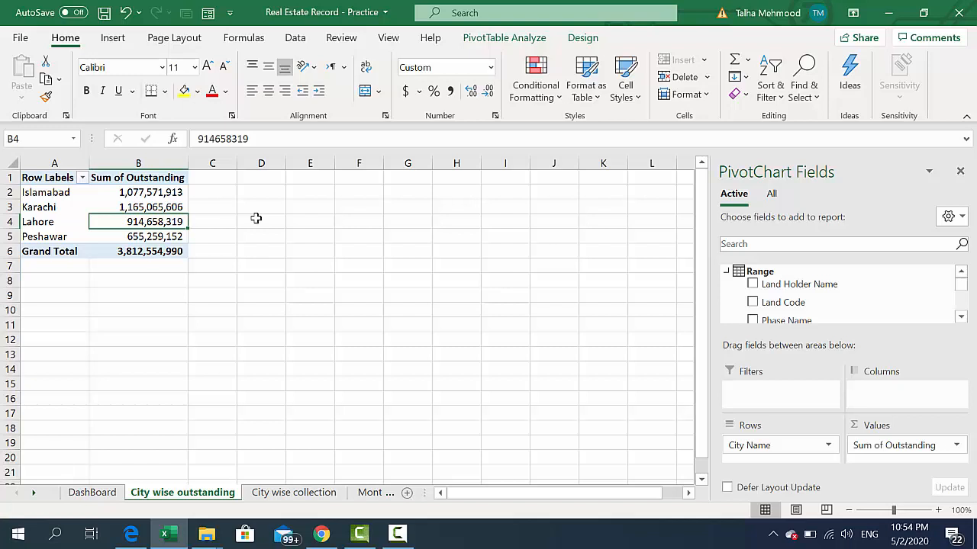
pyautogui.click(169, 207)
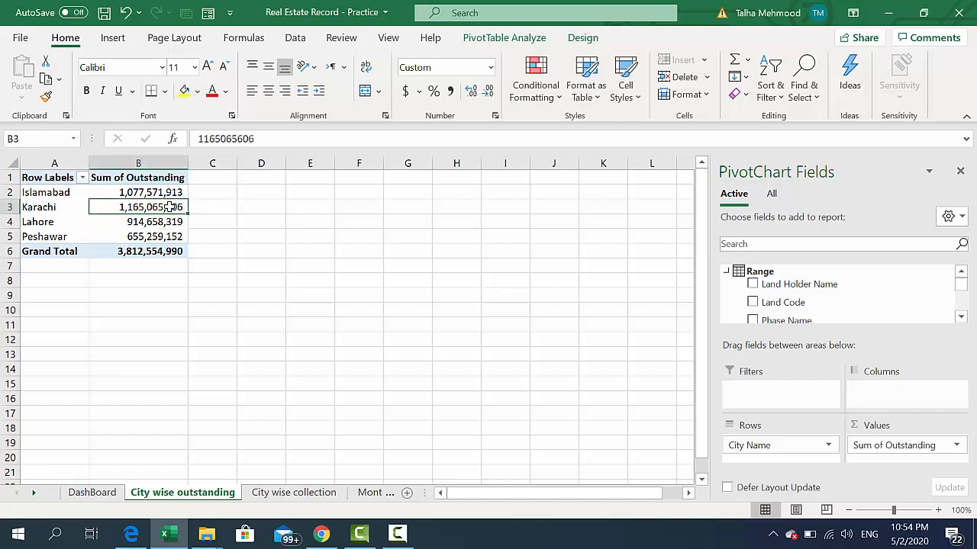
pyautogui.click(126, 223)
pyautogui.click(311, 220)
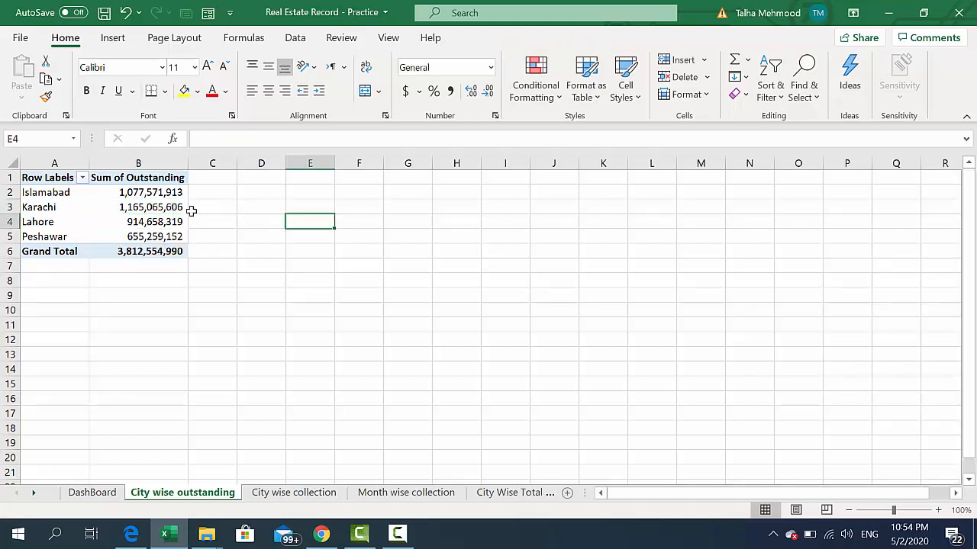
pyautogui.click(164, 207)
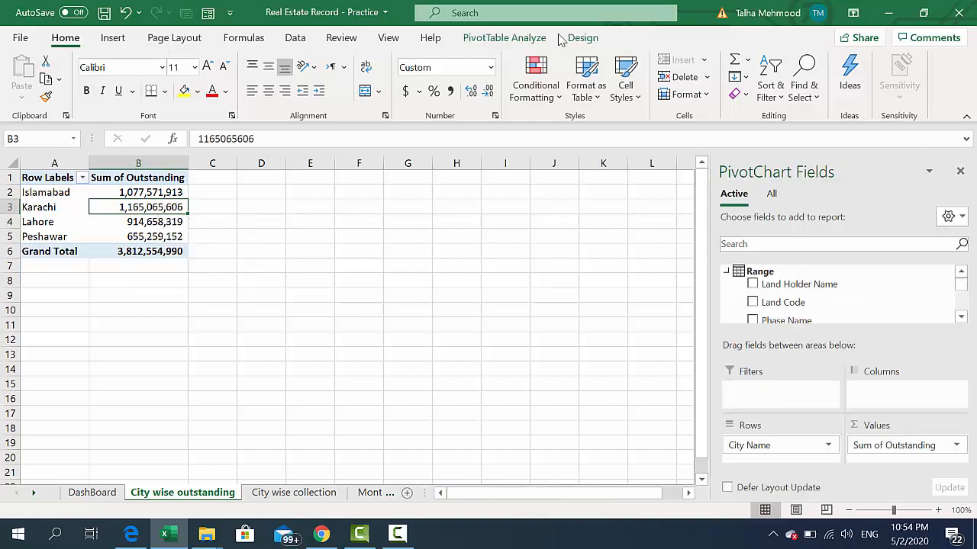
pyautogui.click(513, 40)
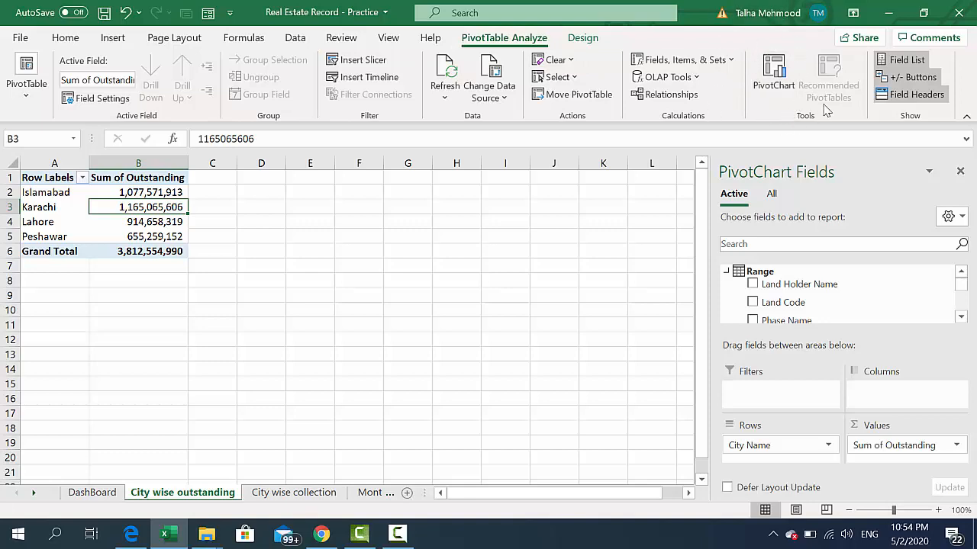
pyautogui.click(113, 37)
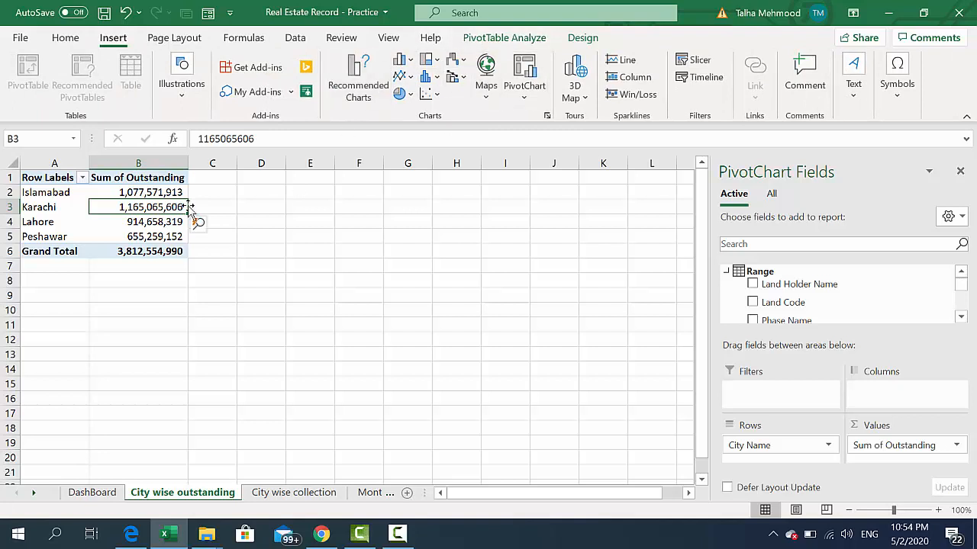
pyautogui.click(254, 222)
pyautogui.click(153, 221)
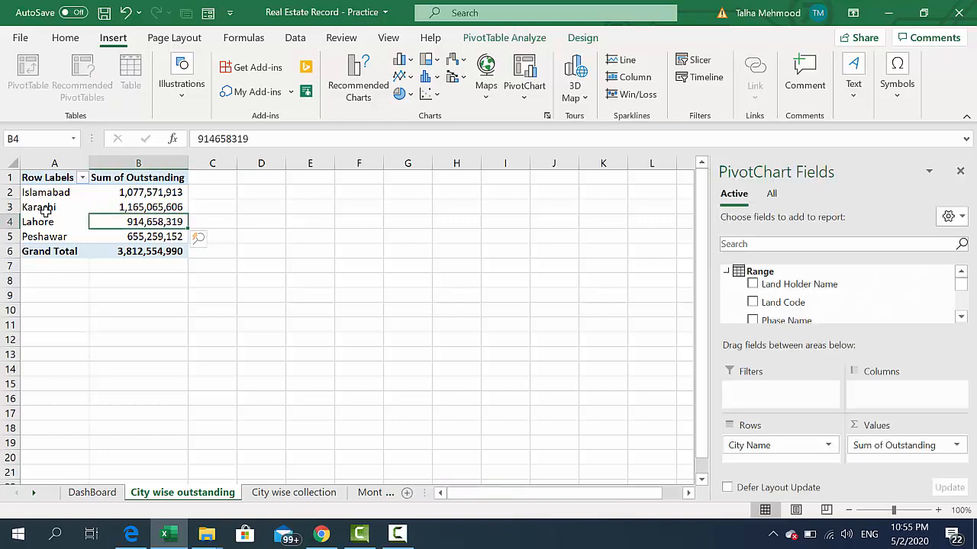
pyautogui.click(46, 209)
# Step: Insert a Clustered Column PivotChart of Sum of Outstanding by City Name on the City wise outstanding sheet
pyautogui.click(137, 209)
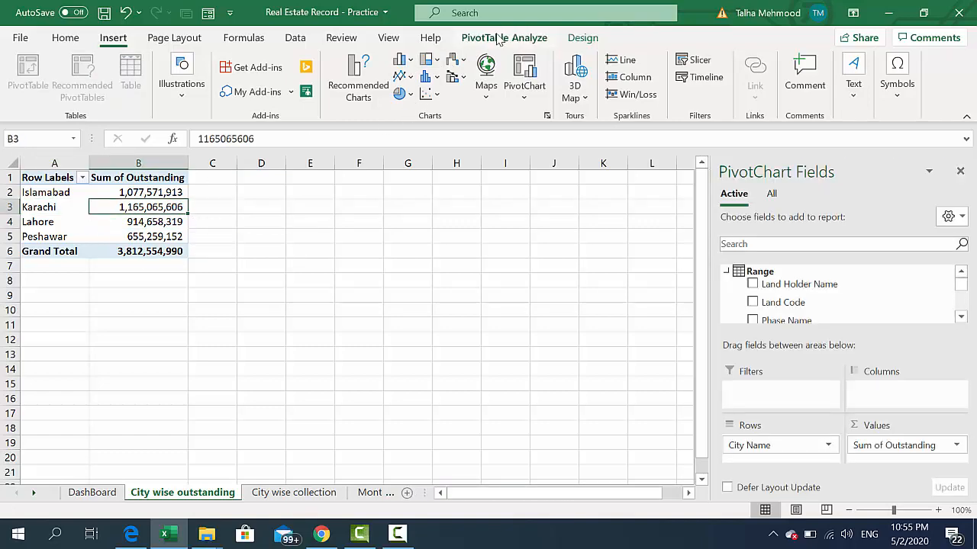
pyautogui.click(497, 39)
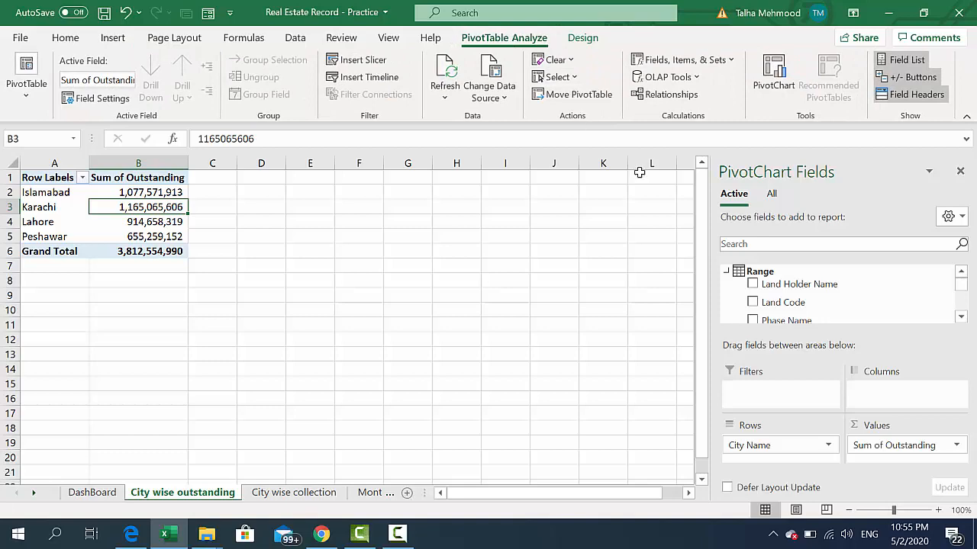
pyautogui.click(775, 92)
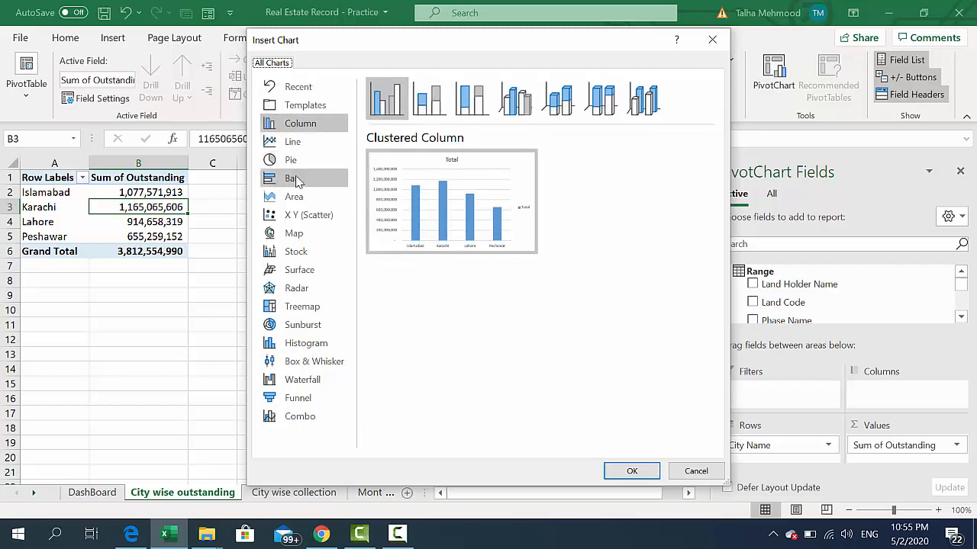
pyautogui.click(314, 180)
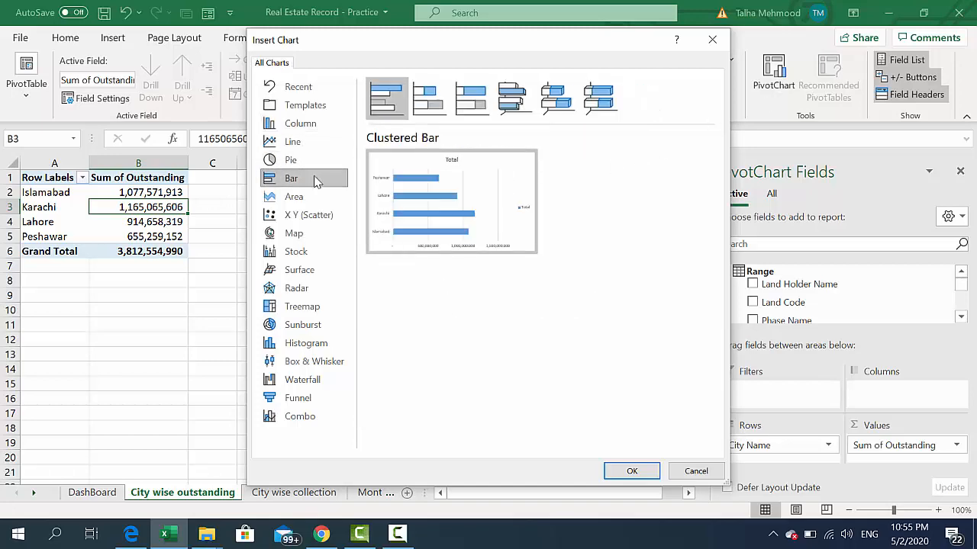
pyautogui.click(317, 128)
pyautogui.moveTo(519, 234)
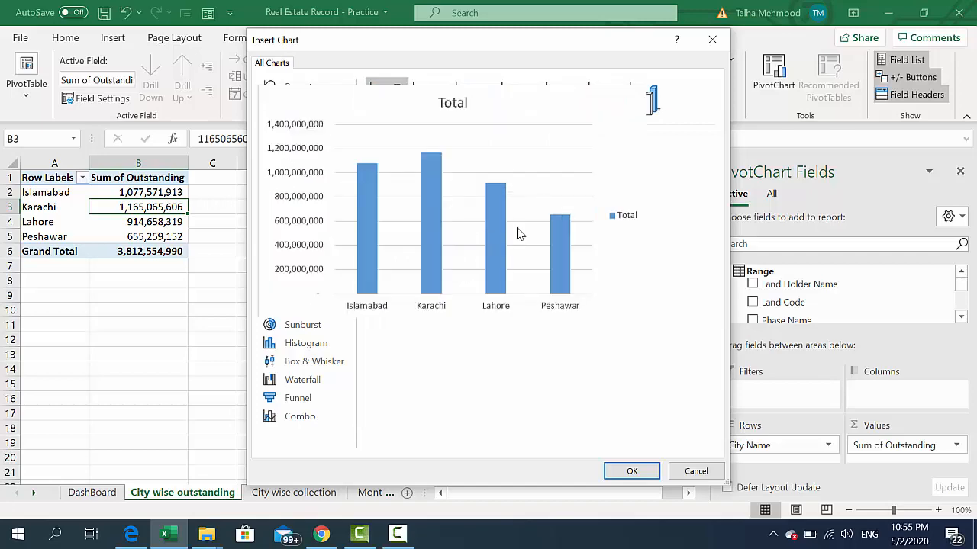
pyautogui.doubleClick(510, 190)
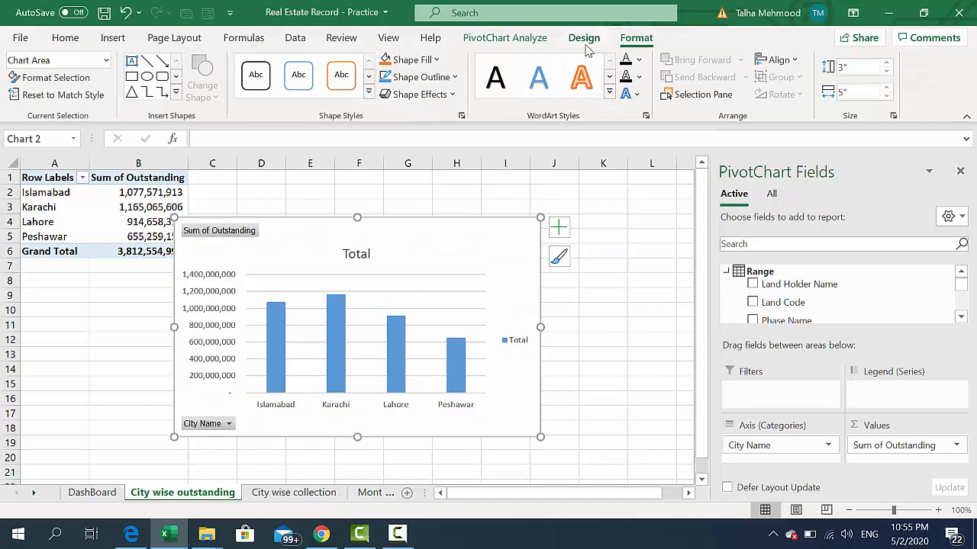
# Step: Apply chart Style 5 to the Sum of Outstanding PivotChart and delete its Total legend
pyautogui.click(584, 39)
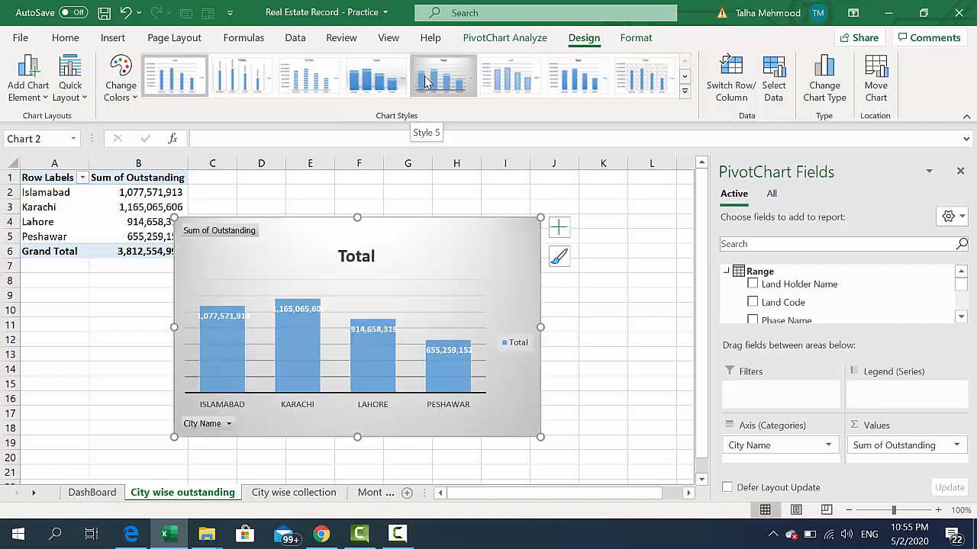
pyautogui.click(425, 82)
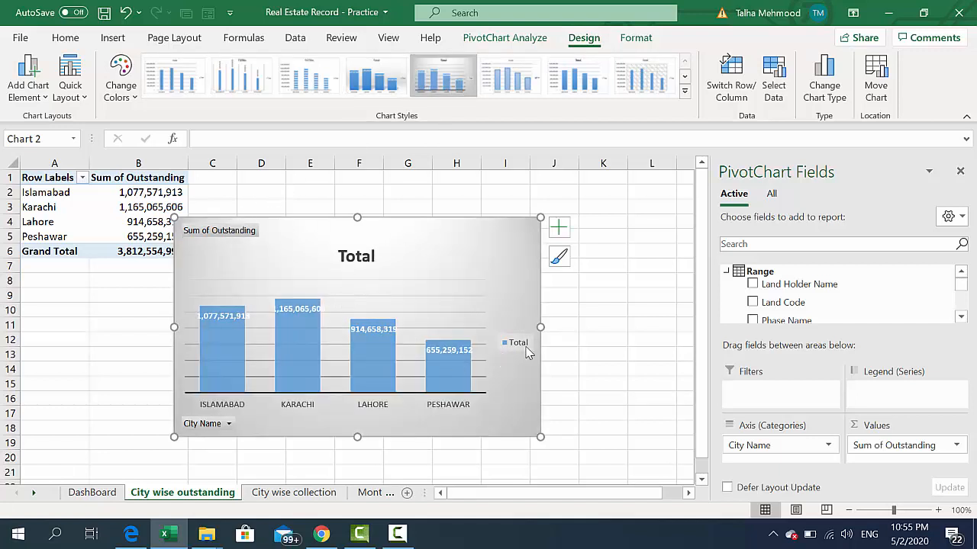
pyautogui.click(527, 353)
pyautogui.click(505, 279)
pyautogui.click(523, 345)
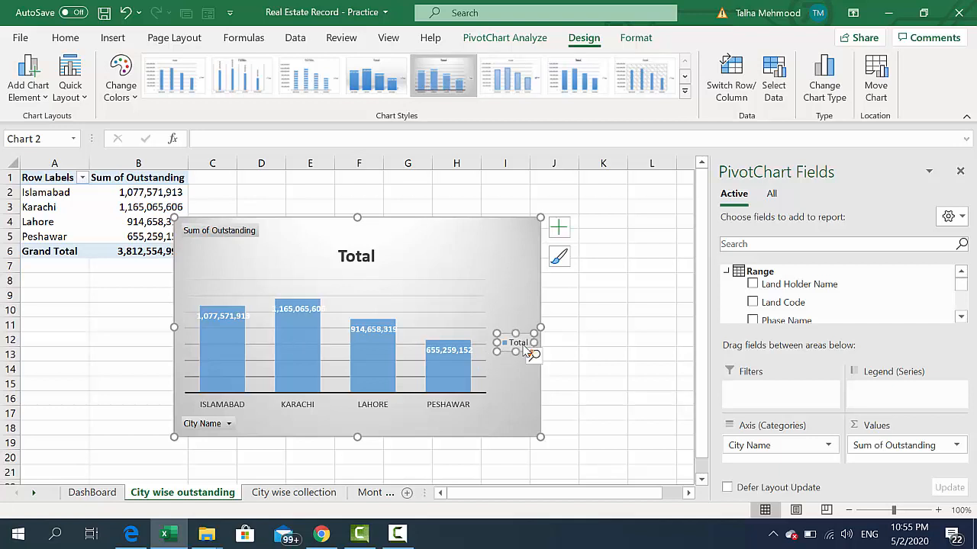
pyautogui.press('Delete')
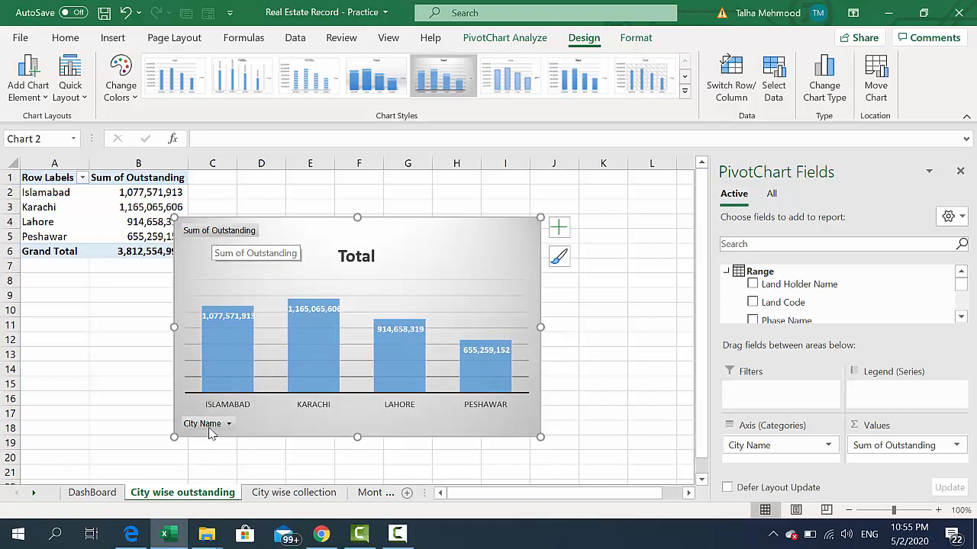
# Step: Hide all field buttons on the outstanding chart and change its title to "City wise outstanding"
pyautogui.rightClick(209, 232)
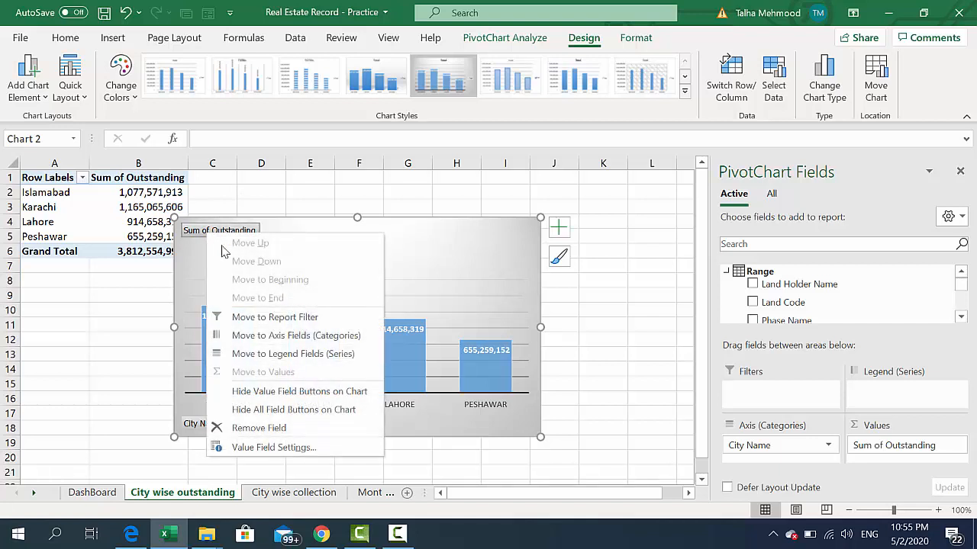
pyautogui.click(284, 410)
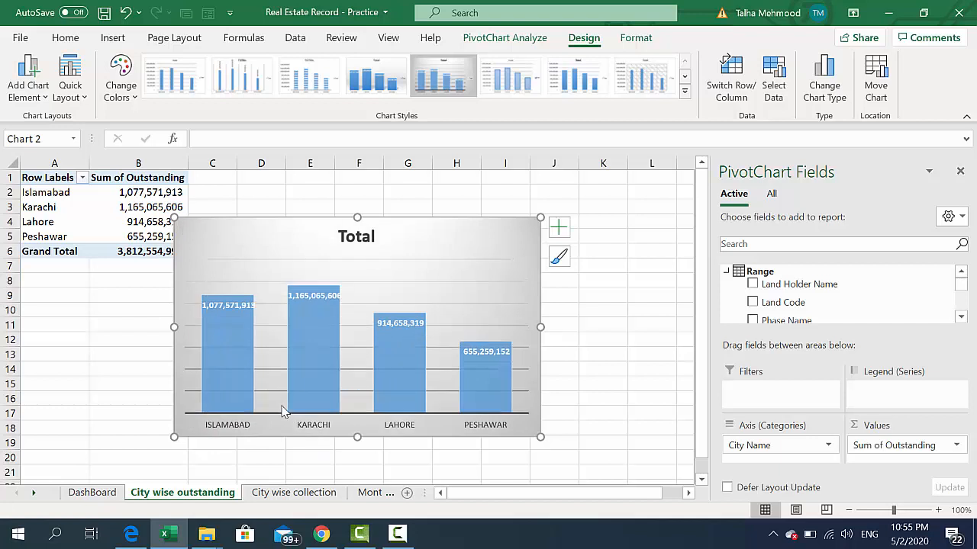
pyautogui.click(360, 232)
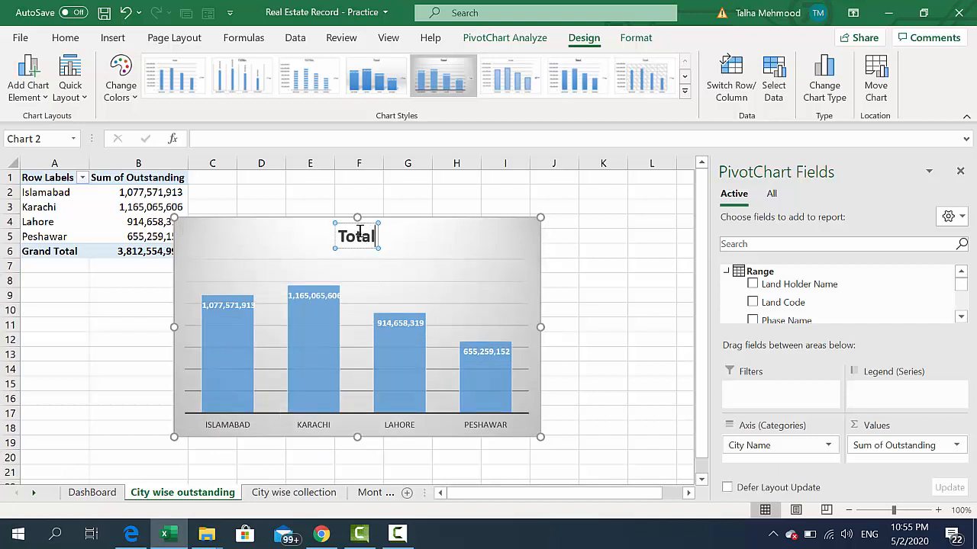
pyautogui.doubleClick(360, 231)
pyautogui.write('City wise ')
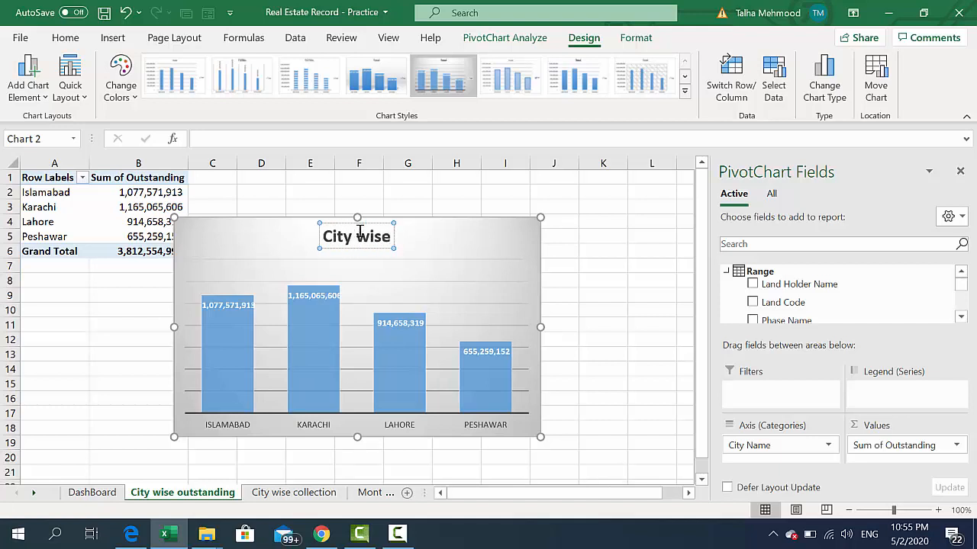
pyautogui.write('outstandi')
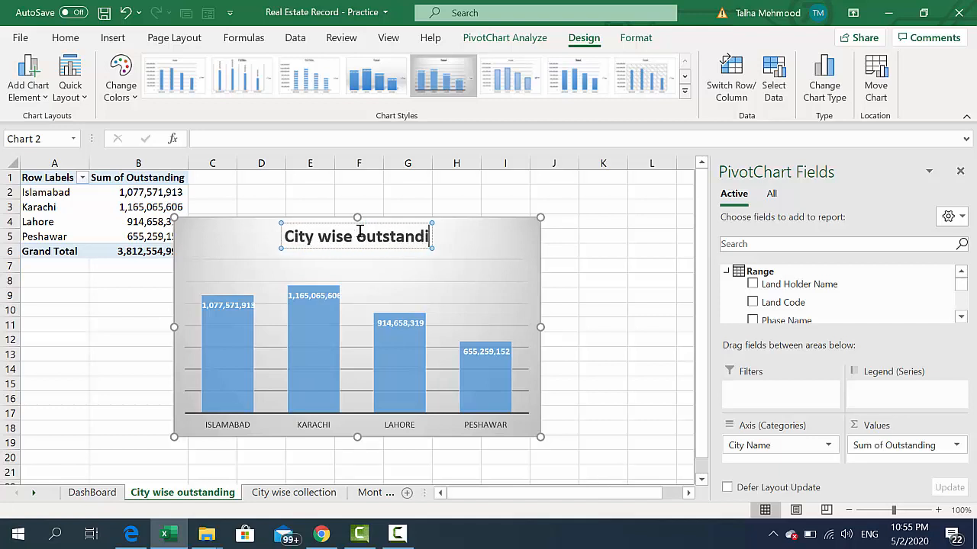
pyautogui.write('ng')
pyautogui.click(500, 244)
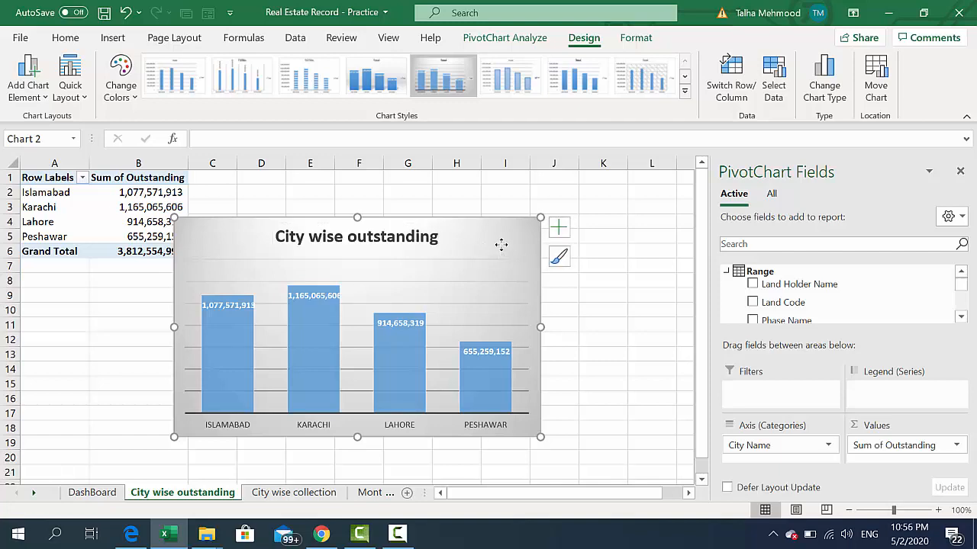
# Step: Paste the City wise outstanding chart into the DashBoard sheet at cell E12
pyautogui.press('Escape')
pyautogui.hotkey('ctrl', 'pageup')
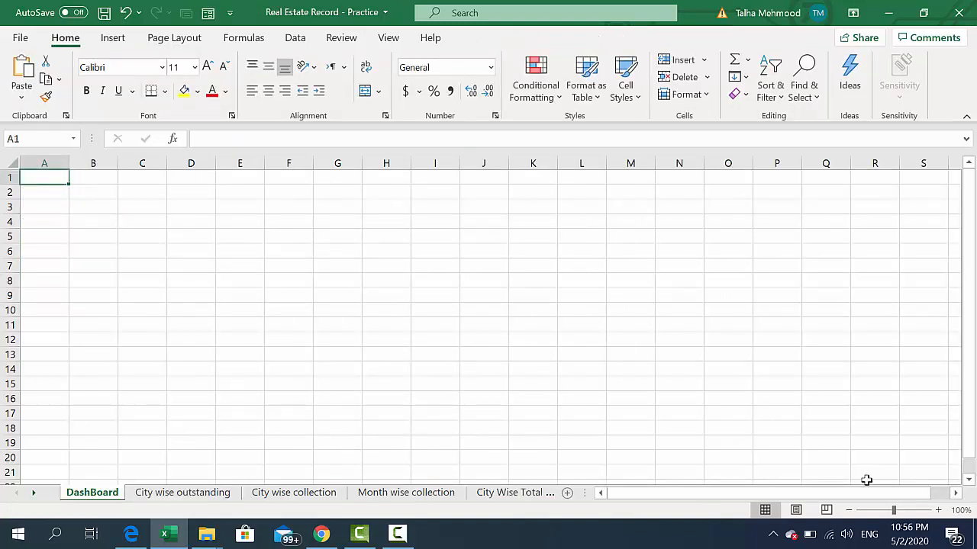
pyautogui.click(848, 510)
pyautogui.click(848, 509)
pyautogui.click(848, 510)
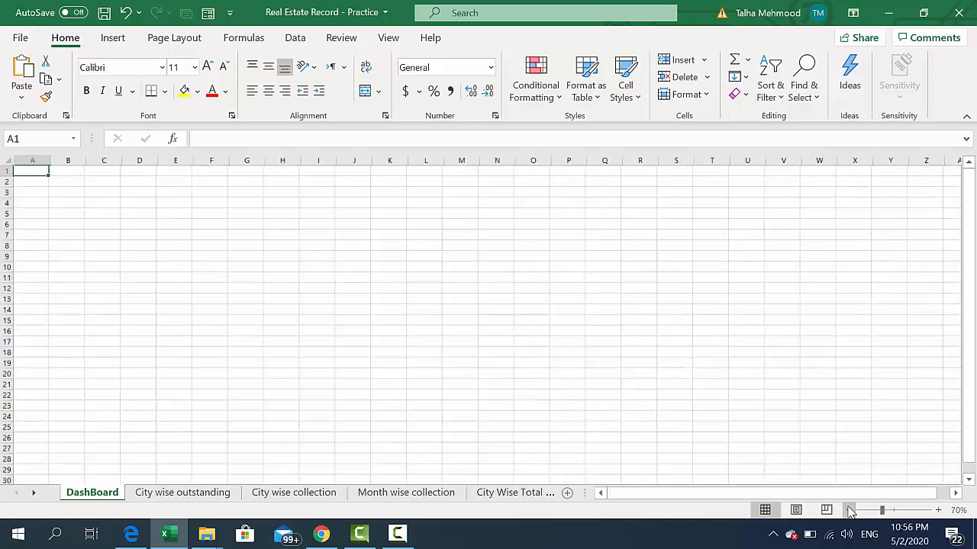
pyautogui.moveTo(882, 512); pyautogui.dragTo(883, 517)
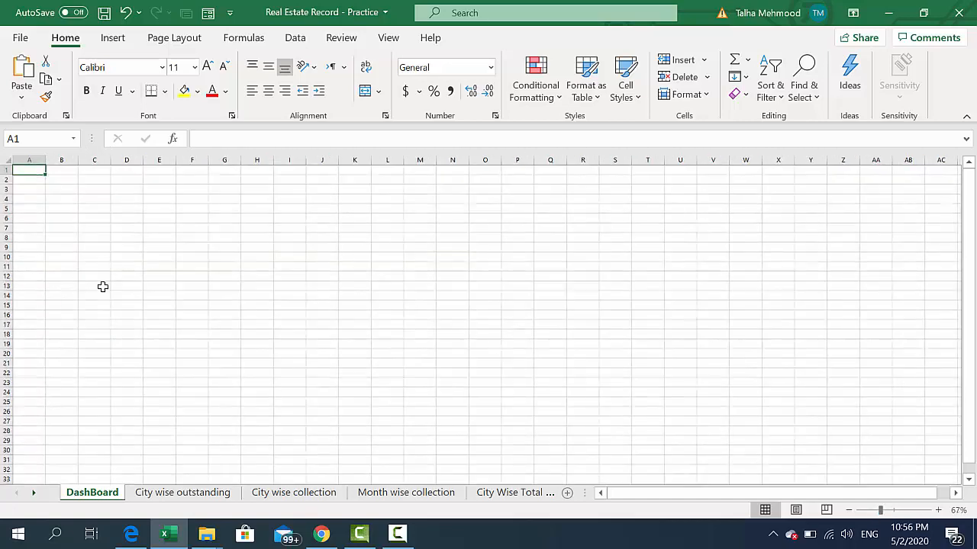
pyautogui.click(153, 277)
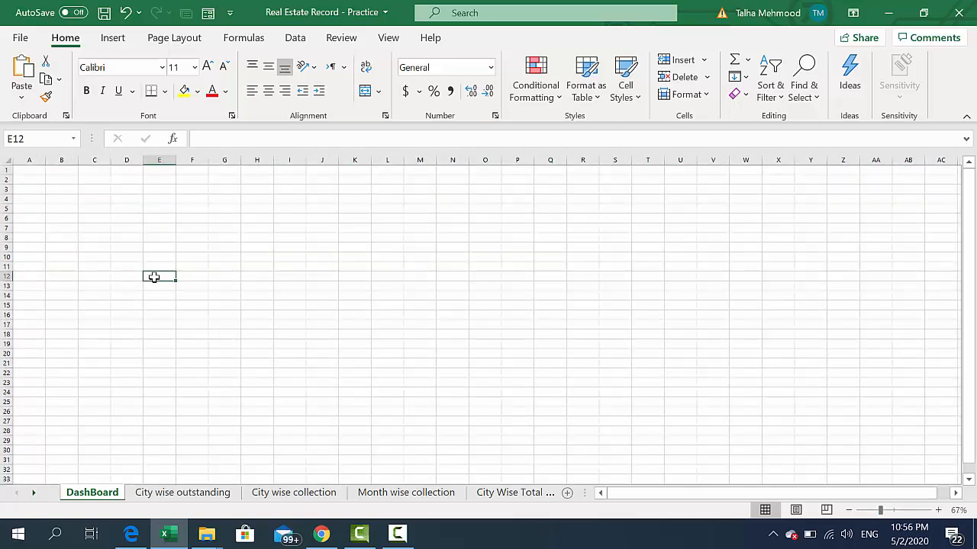
pyautogui.hotkey('ctrl', 'v')
pyautogui.click(411, 223)
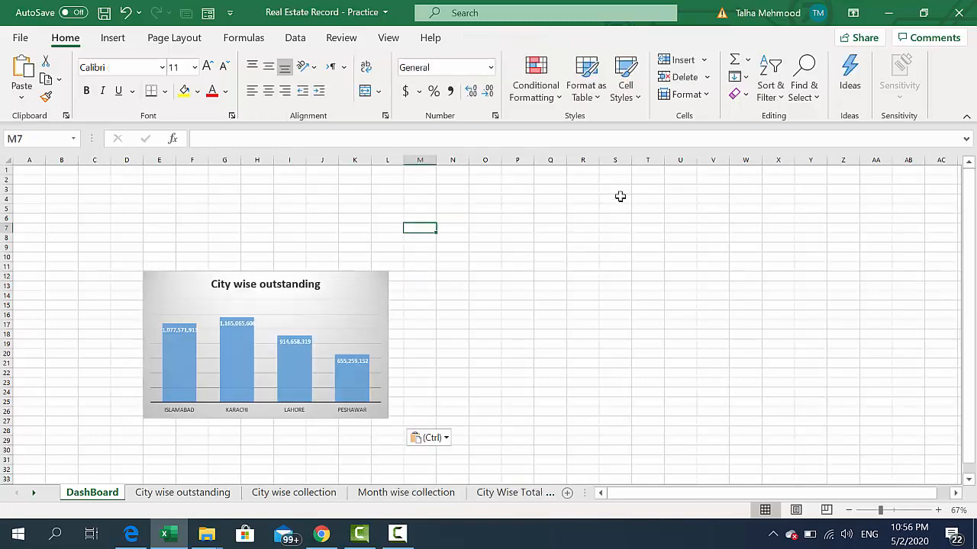
# Step: Hide the gridlines on the DashBoard sheet and move the chart down to about row 18, closing the PivotChart field list
pyautogui.click(172, 38)
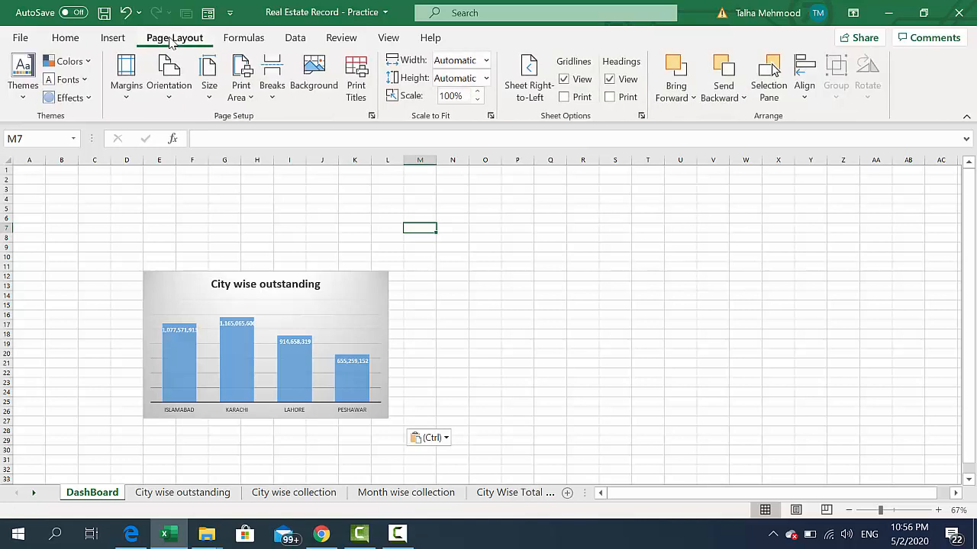
pyautogui.click(565, 79)
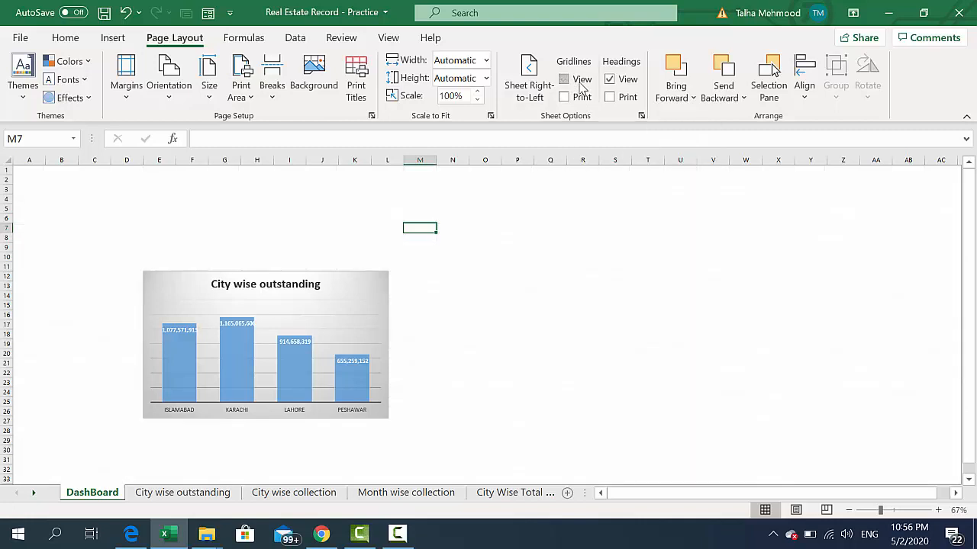
pyautogui.moveTo(346, 277); pyautogui.dragTo(370, 341)
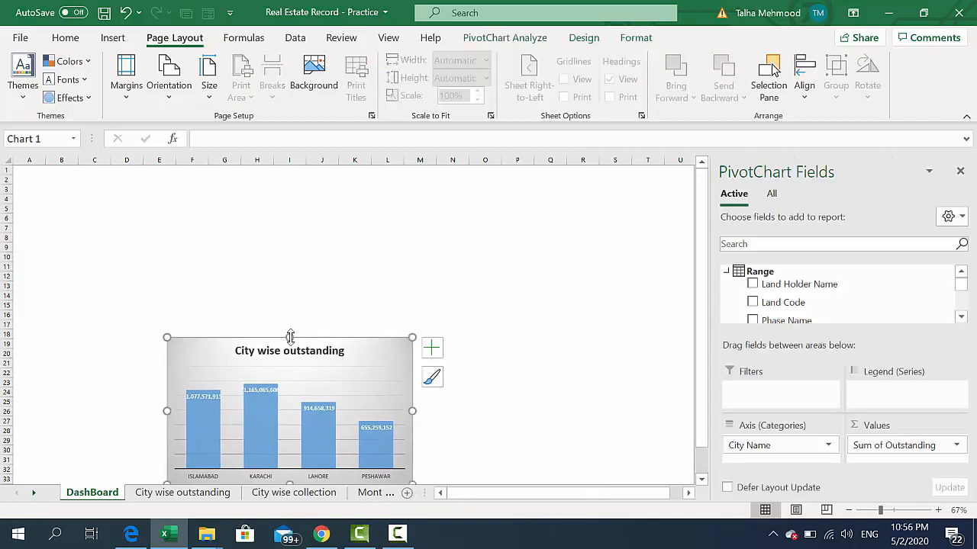
pyautogui.click(959, 171)
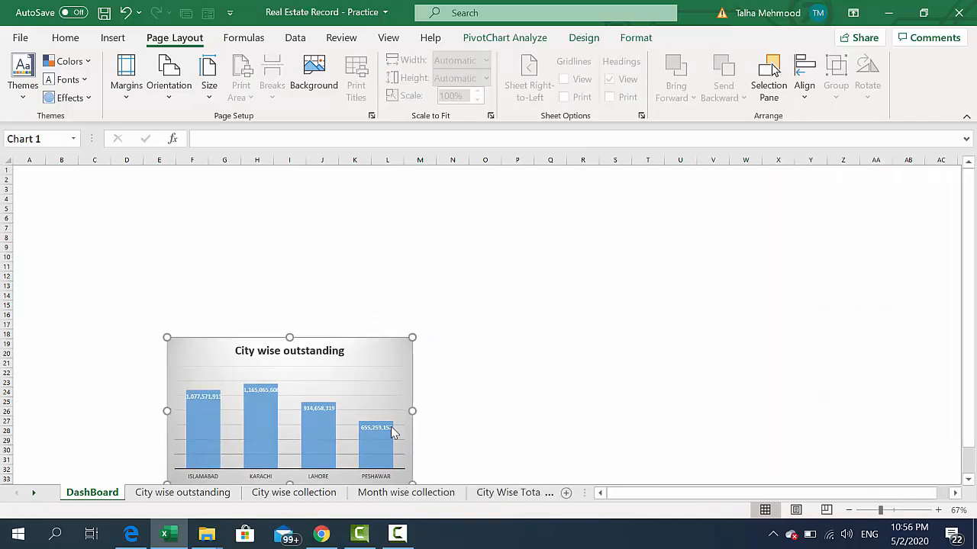
# Step: Insert a Clustered Column PivotChart from the PivotTable on the City wise collection sheet
pyautogui.click(293, 493)
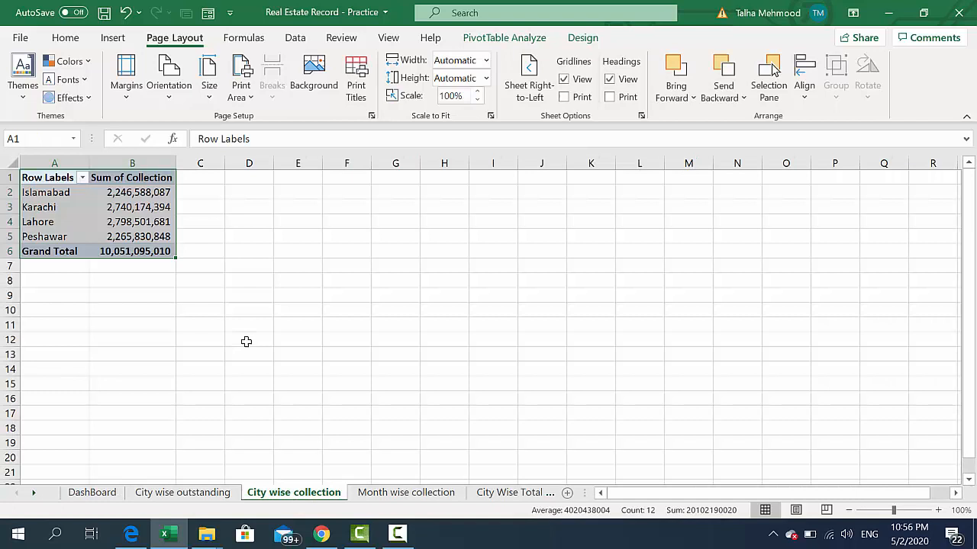
pyautogui.click(143, 222)
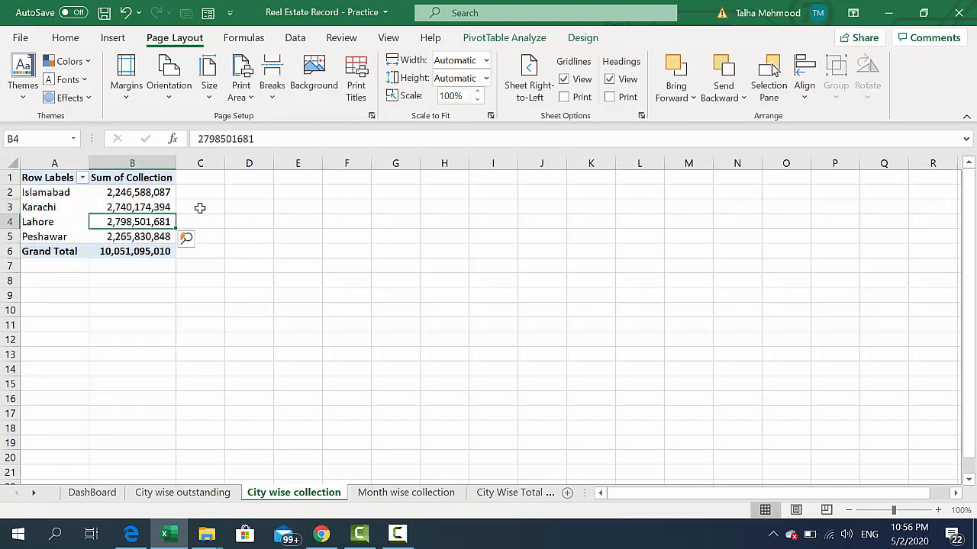
pyautogui.click(279, 220)
pyautogui.click(144, 207)
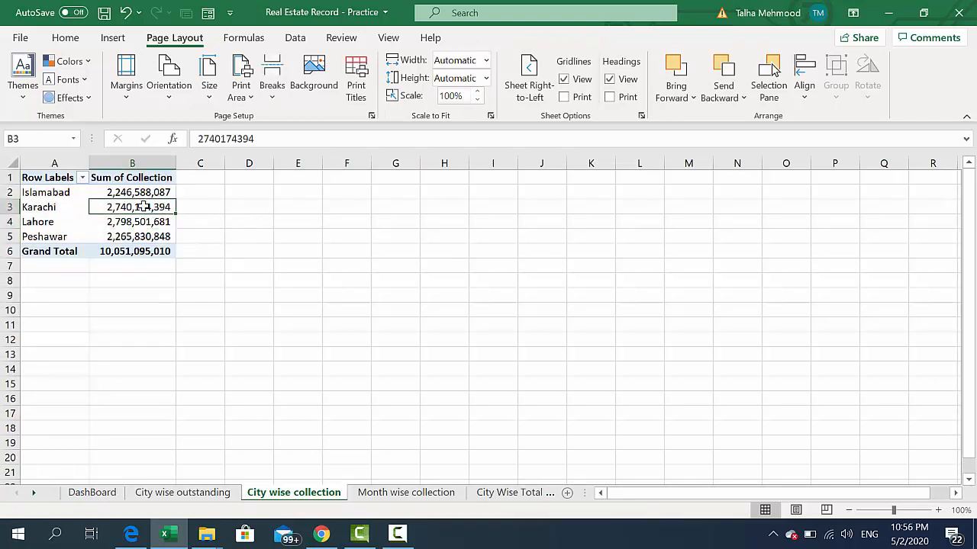
pyautogui.click(299, 220)
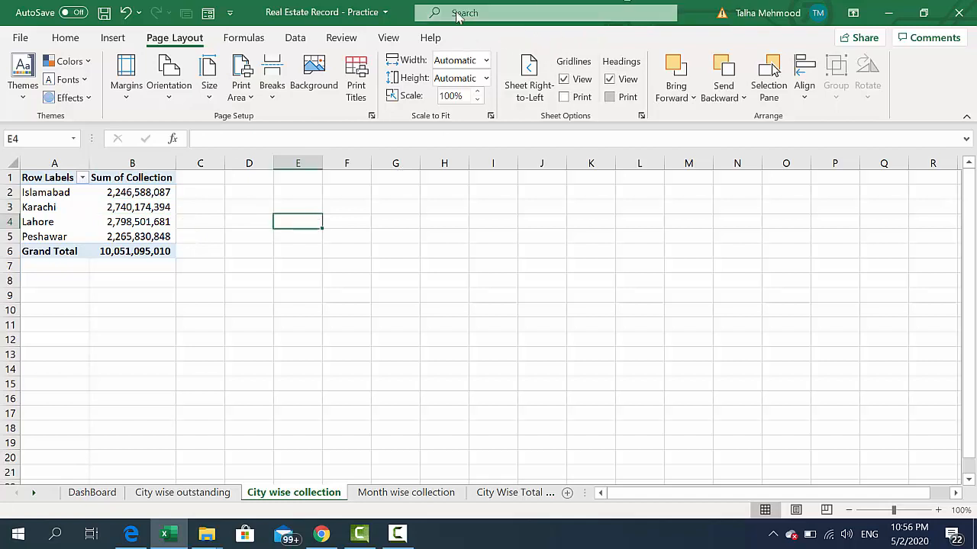
pyautogui.click(126, 222)
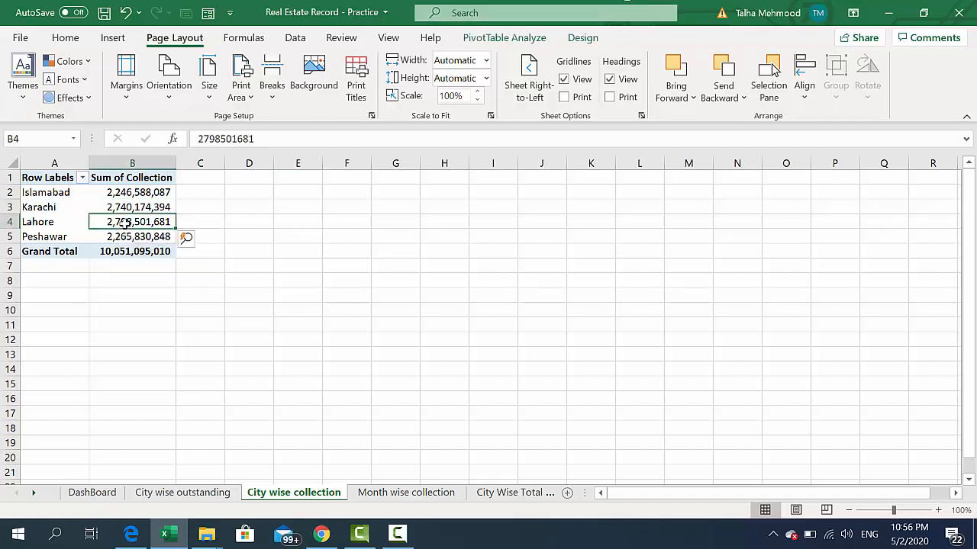
pyautogui.click(80, 204)
pyautogui.click(126, 207)
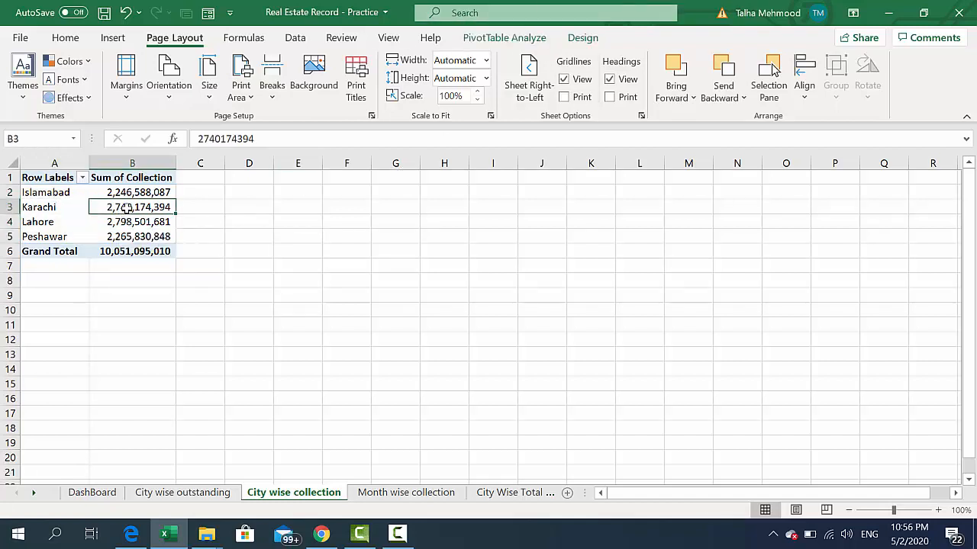
pyautogui.click(508, 40)
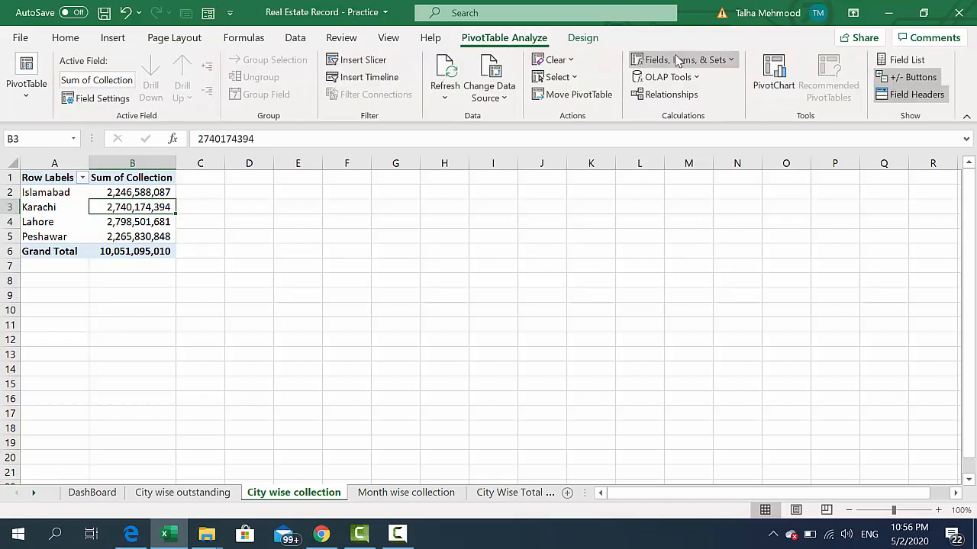
pyautogui.click(772, 73)
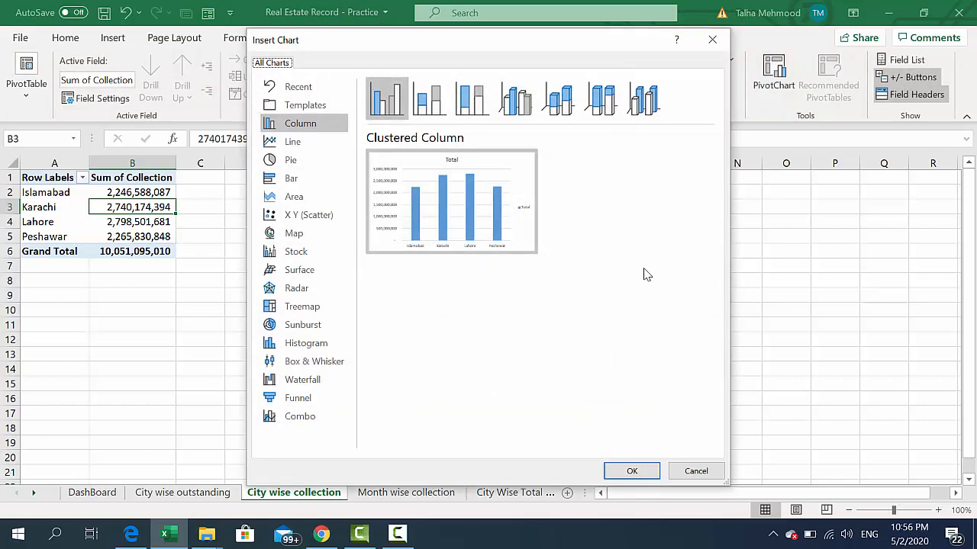
pyautogui.moveTo(463, 180)
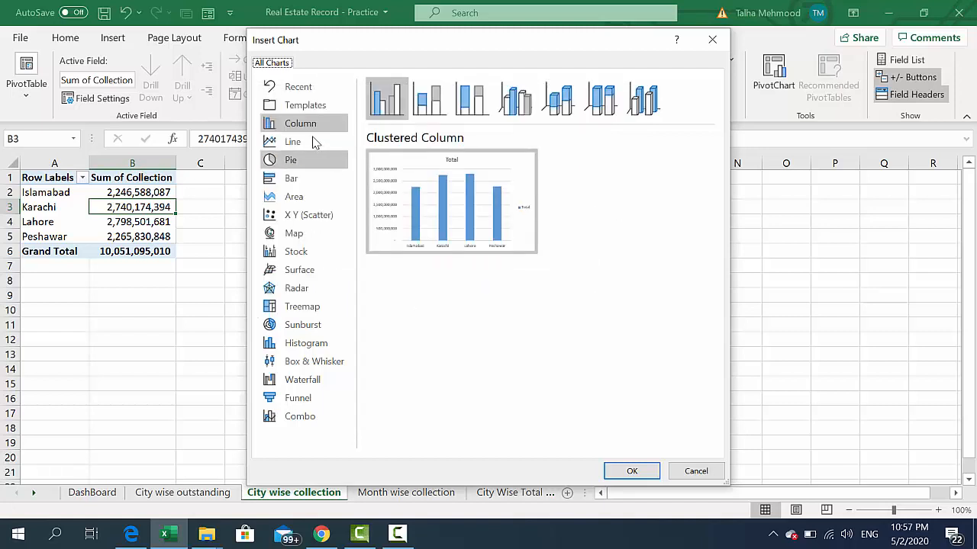
pyautogui.click(305, 142)
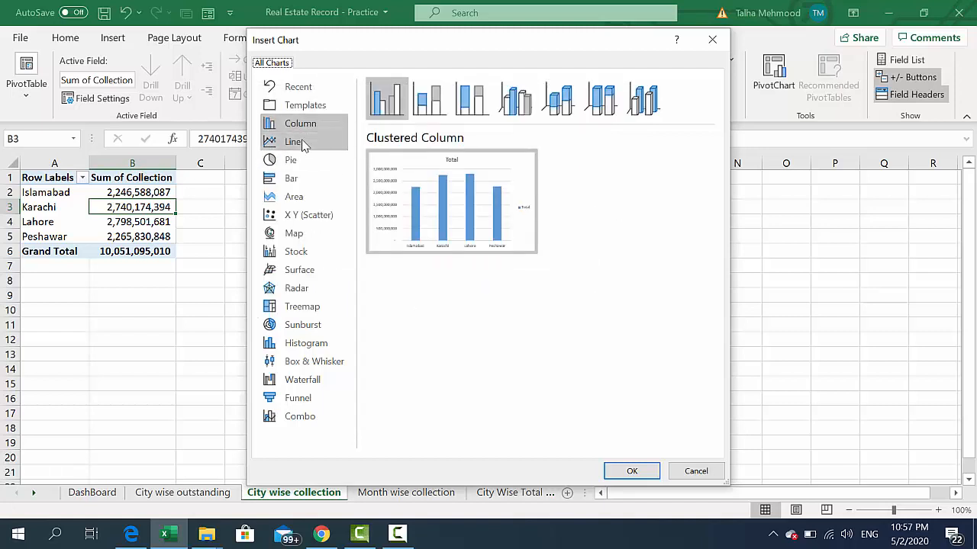
pyautogui.click(301, 161)
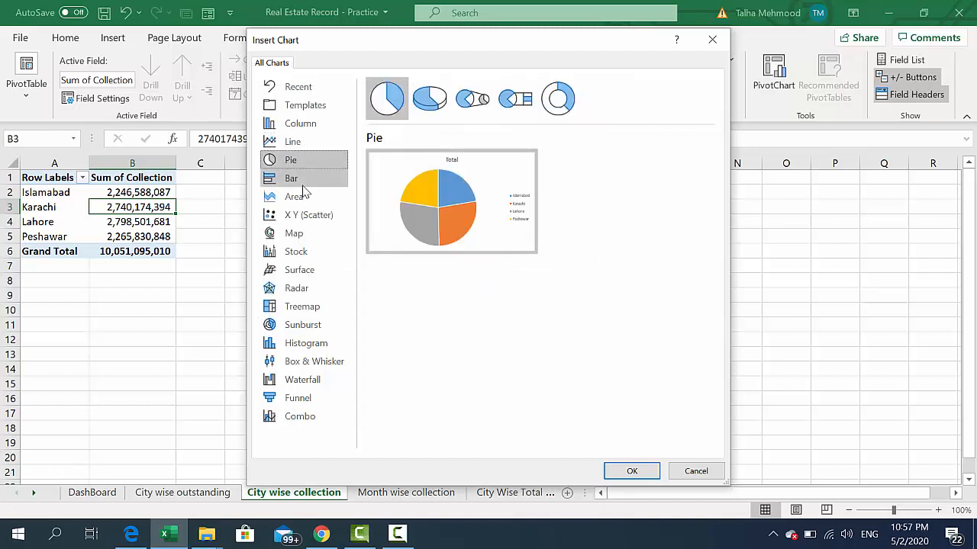
pyautogui.click(303, 180)
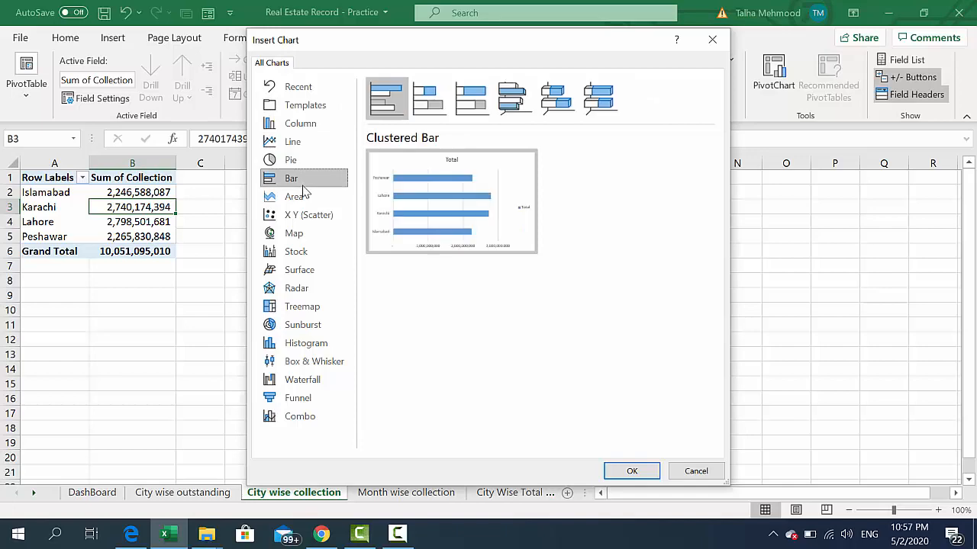
pyautogui.click(308, 128)
pyautogui.doubleClick(471, 193)
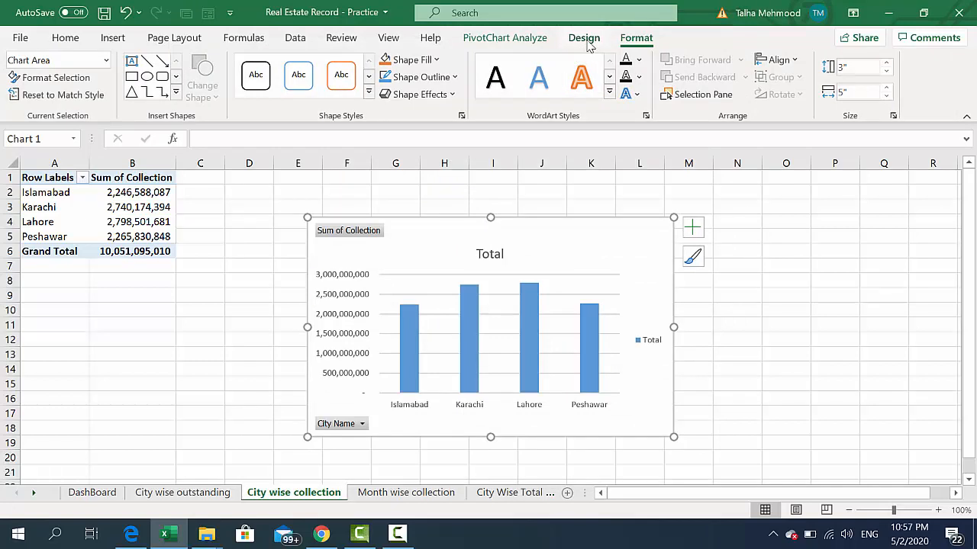
# Step: Apply chart Style 5 to the Sum of Collection PivotChart and hide all its field buttons
pyautogui.click(584, 38)
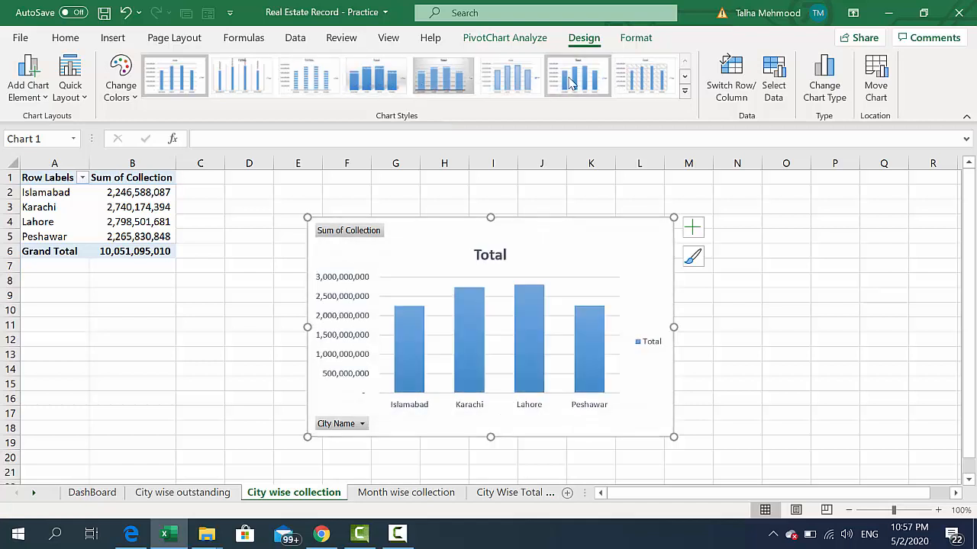
pyautogui.click(454, 74)
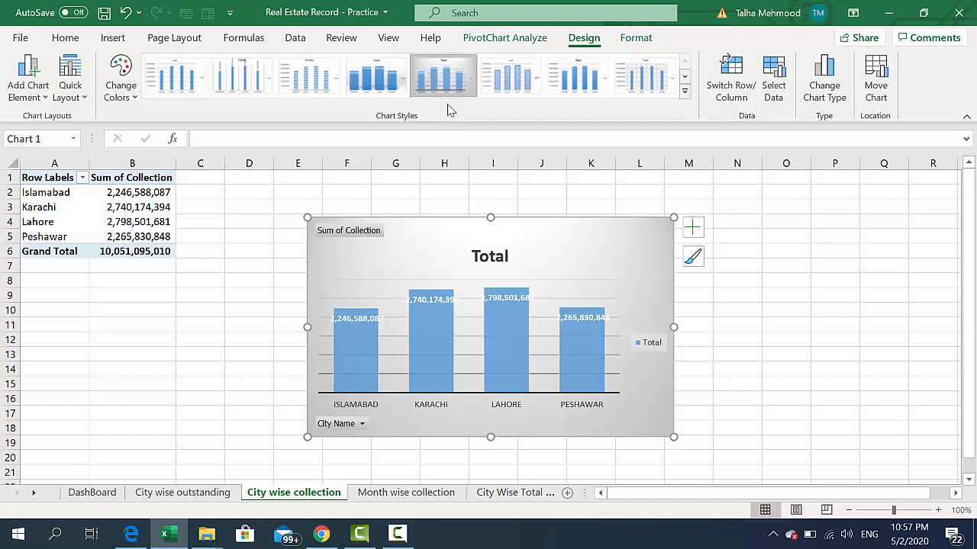
pyautogui.rightClick(364, 234)
pyautogui.click(451, 413)
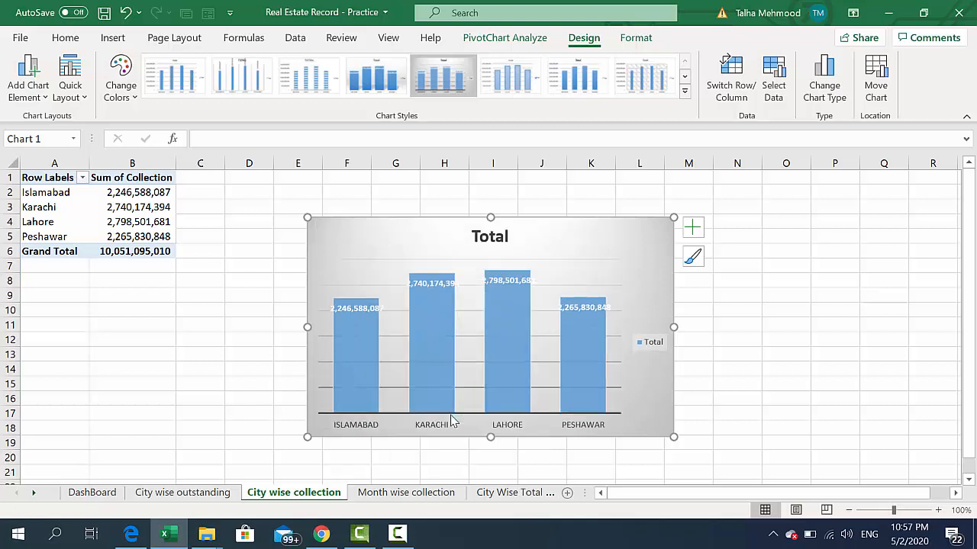
# Step: Delete the collection chart's legend and change its title to "City wise Collection"
pyautogui.click(657, 344)
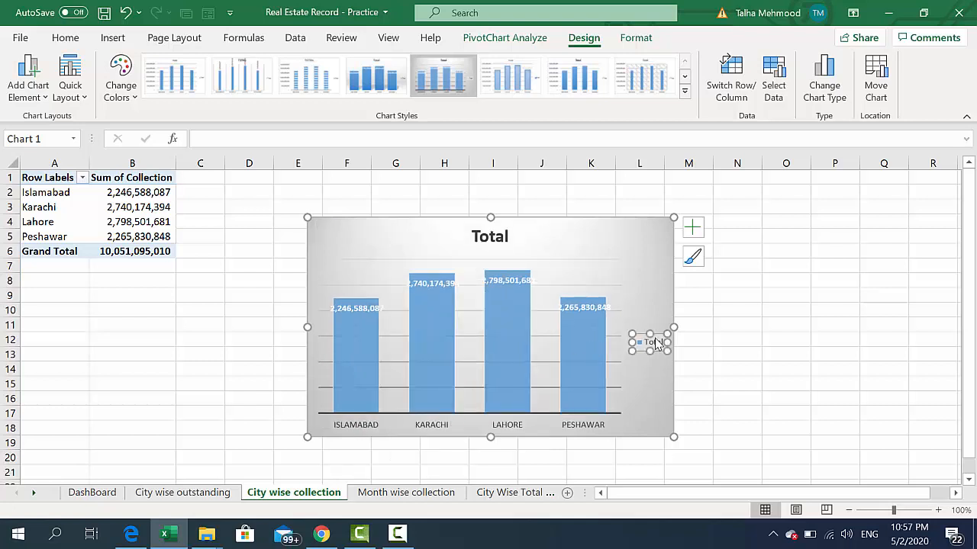
pyautogui.press('Delete')
pyautogui.click(496, 236)
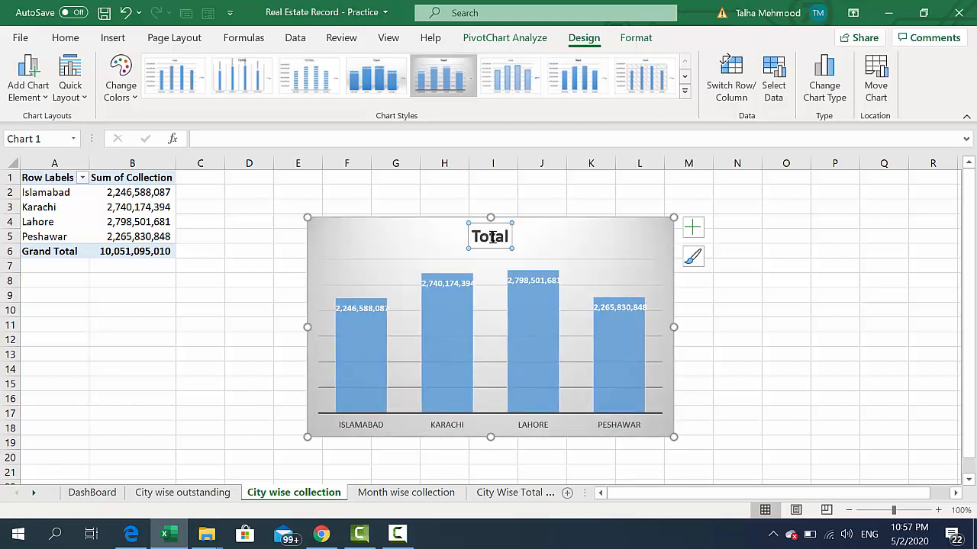
pyautogui.doubleClick(496, 236)
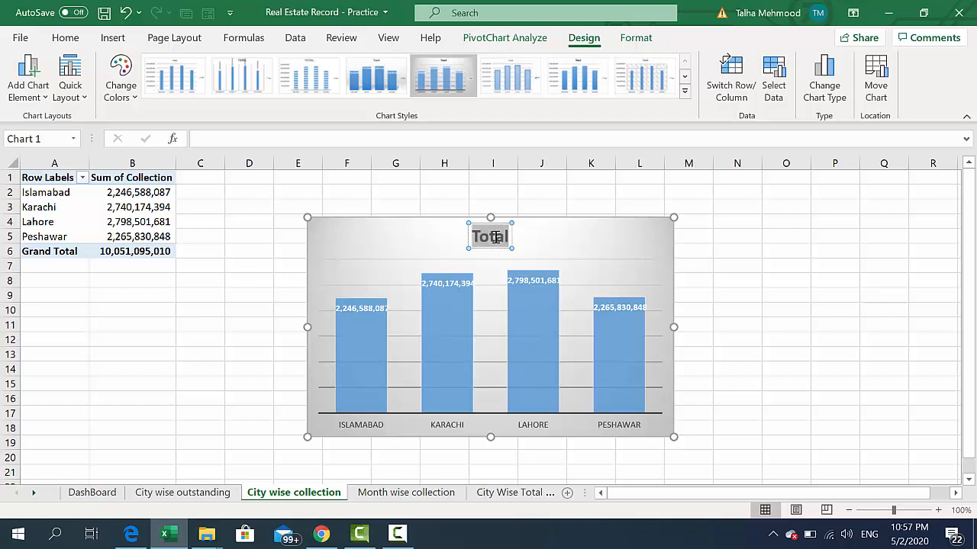
pyautogui.write('City Wise')
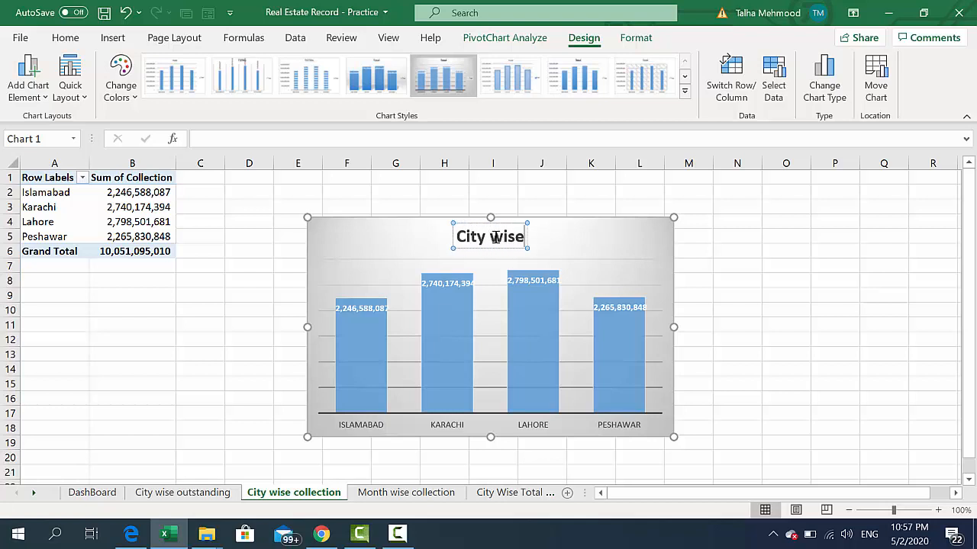
pyautogui.write(' Collection')
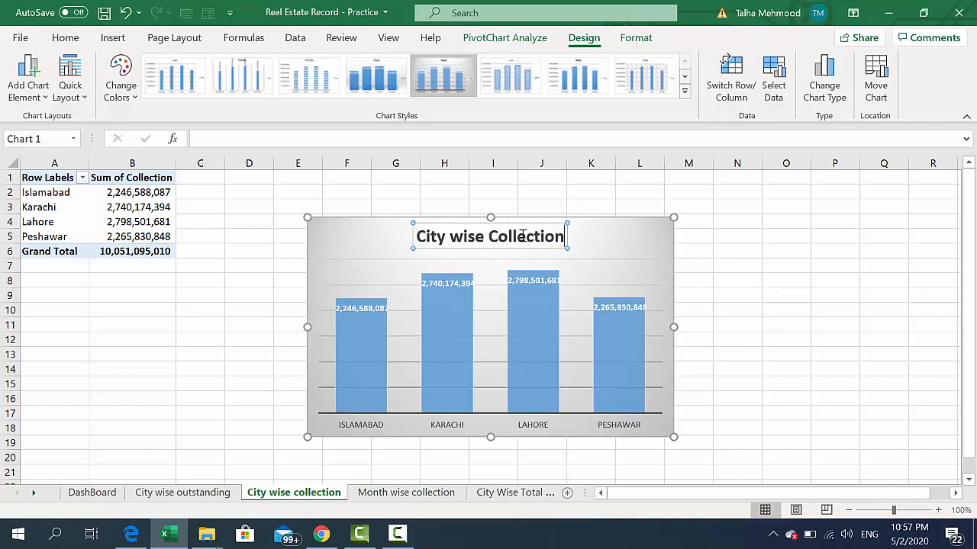
pyautogui.click(617, 244)
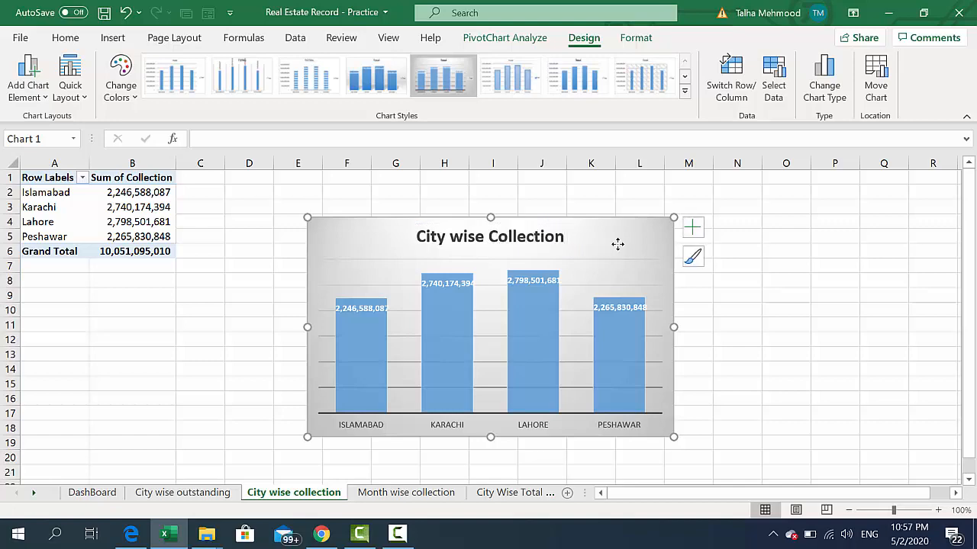
# Step: Move the City wise Collection chart to the DashBoard sheet at cell N19 and place it flush against the City wise outstanding chart
pyautogui.hotkey('ctrl', 'x')
pyautogui.hotkey('ctrl', 'pageup')
pyautogui.hotkey('ctrl', 'pageup')
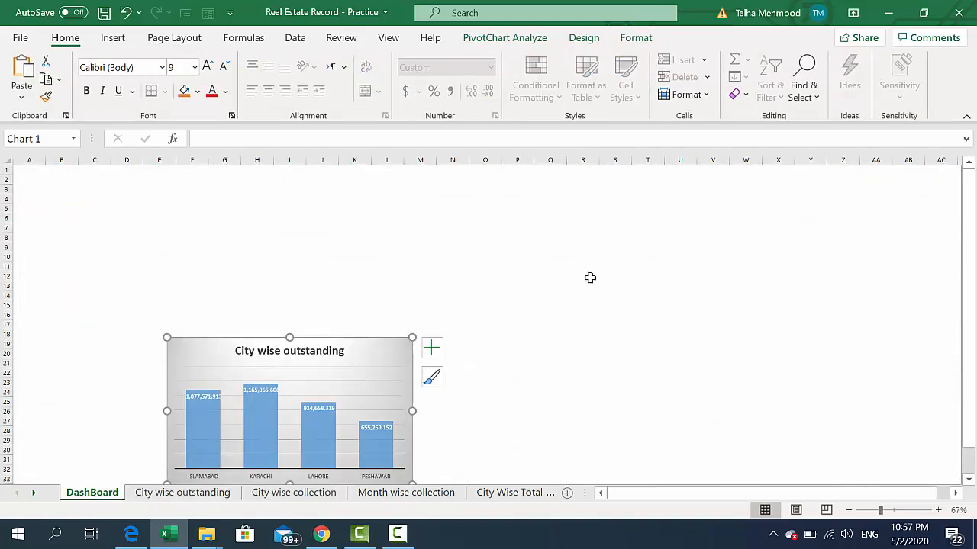
pyautogui.click(471, 353)
pyautogui.press('Left')
pyautogui.press('Left')
pyautogui.press('Up')
pyautogui.press('Right')
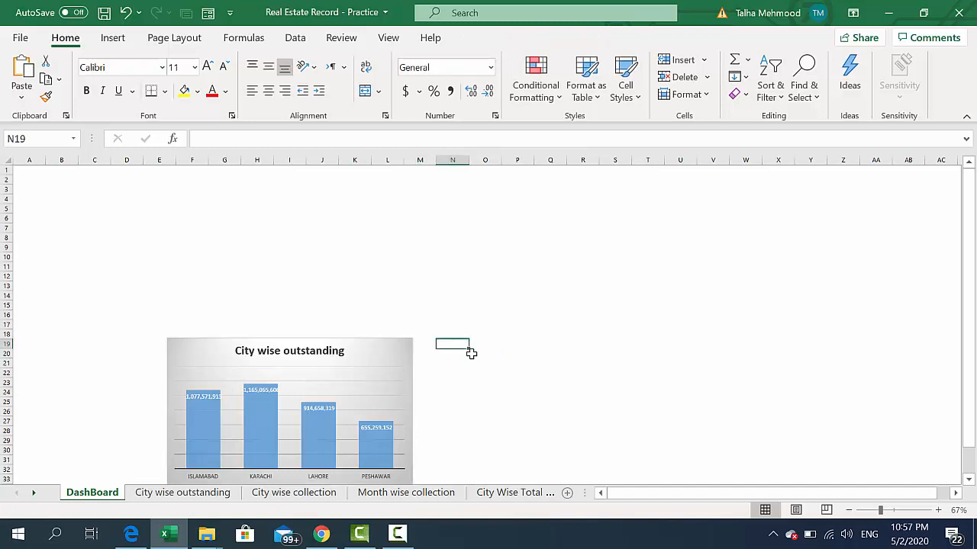
pyautogui.hotkey('ctrl', 'v')
pyautogui.moveTo(466, 355); pyautogui.dragTo(442, 353)
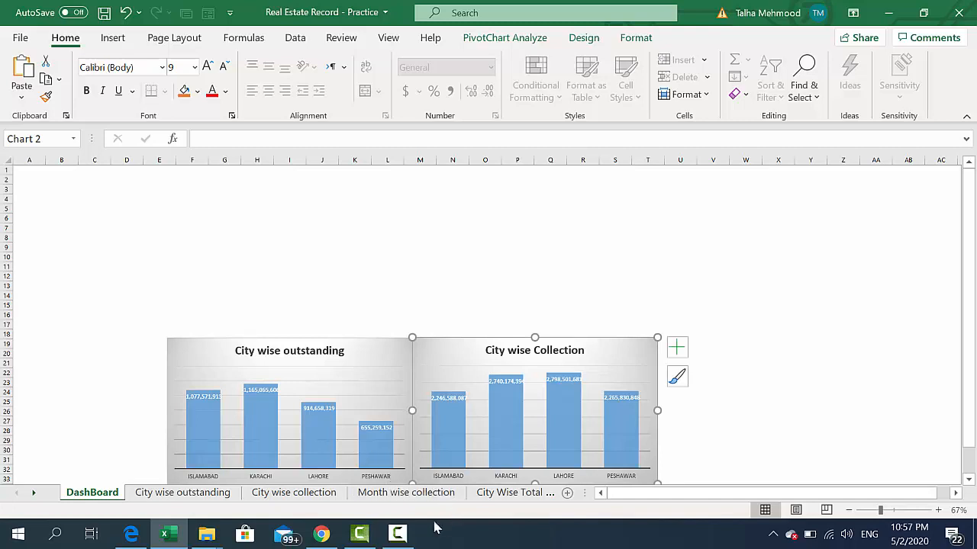
# Step: Insert a Clustered Column PivotChart from the PivotTable on the City Wise Total Rec sheet
pyautogui.click(500, 494)
pyautogui.click(160, 252)
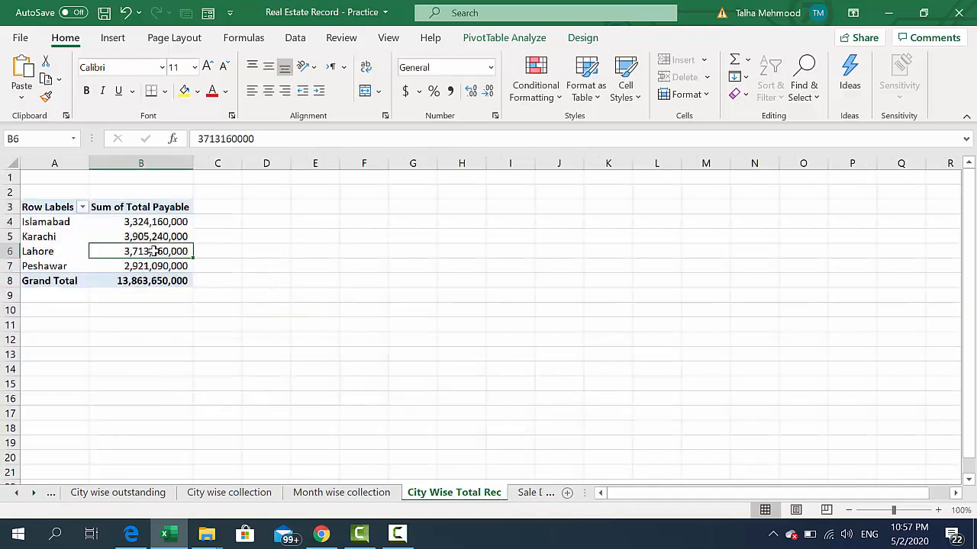
pyautogui.click(331, 249)
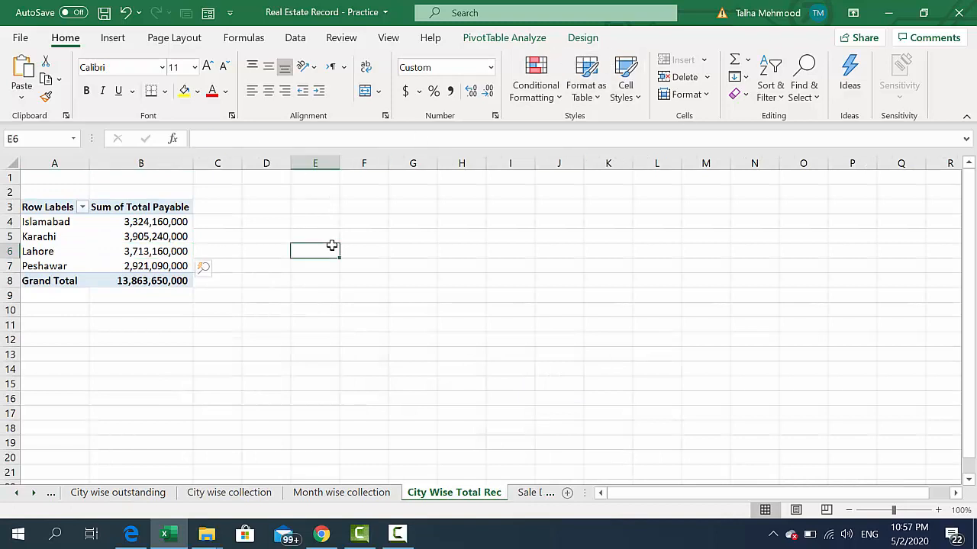
pyautogui.click(165, 238)
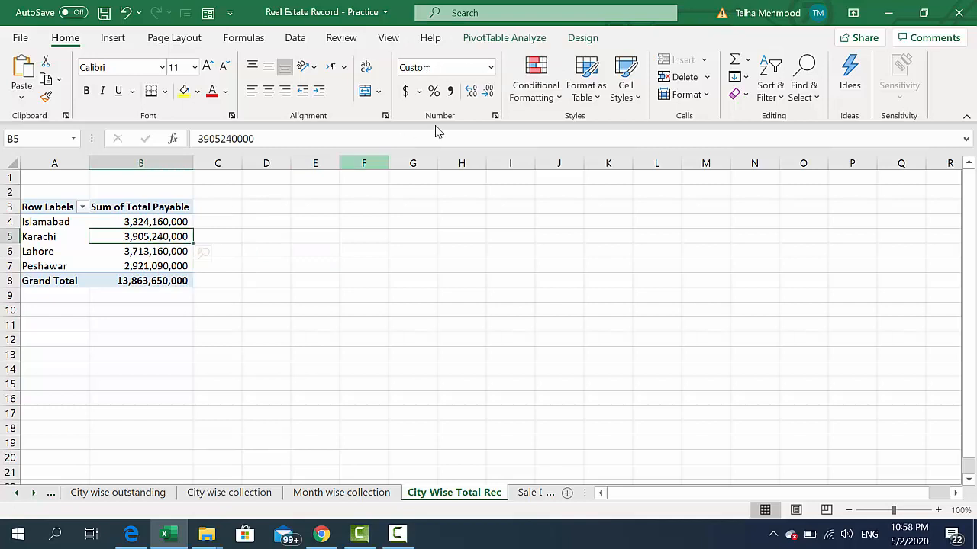
pyautogui.click(522, 44)
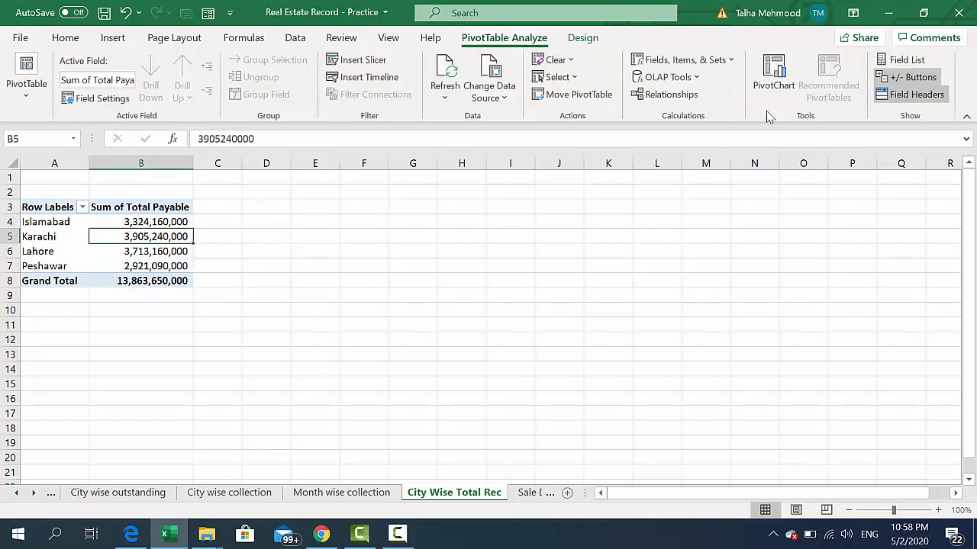
pyautogui.click(774, 79)
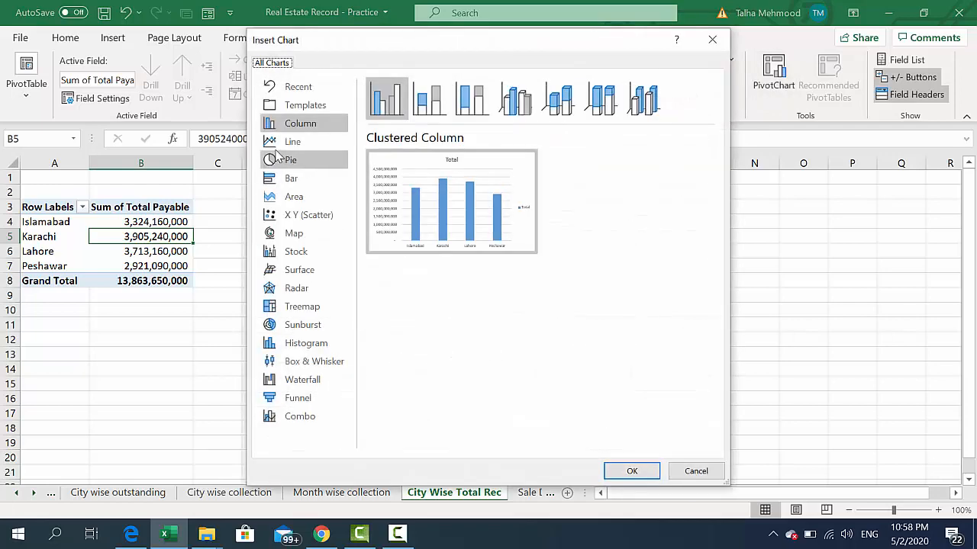
pyautogui.click(288, 143)
pyautogui.click(291, 160)
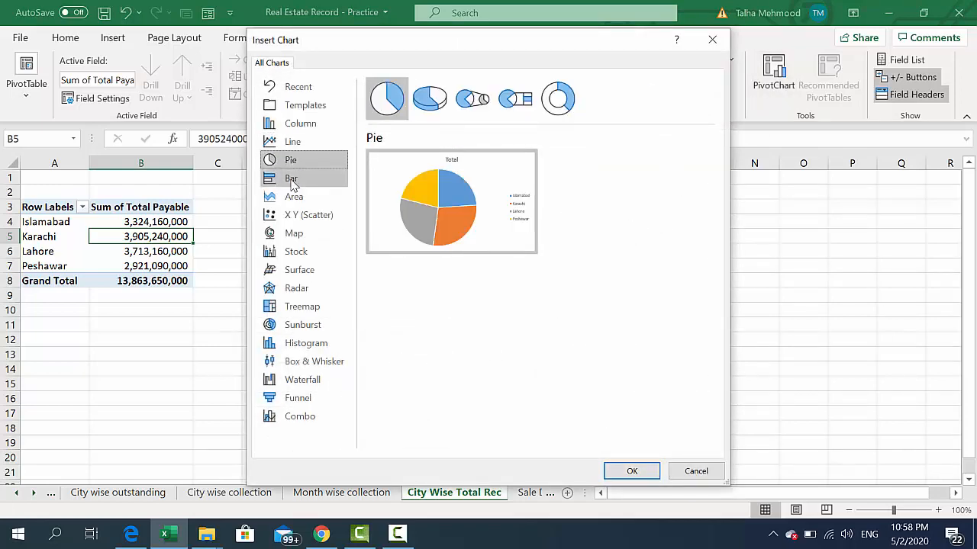
pyautogui.click(291, 180)
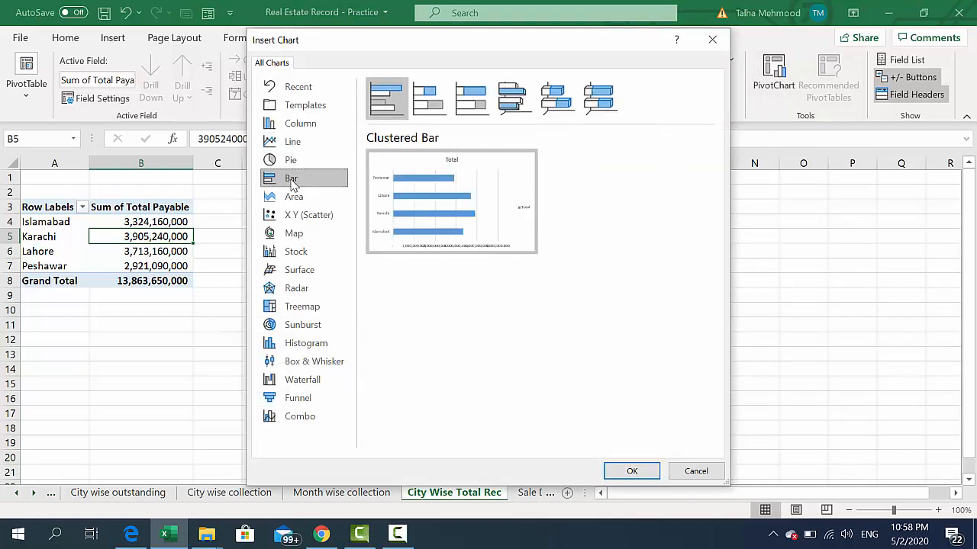
pyautogui.click(300, 125)
pyautogui.doubleClick(452, 189)
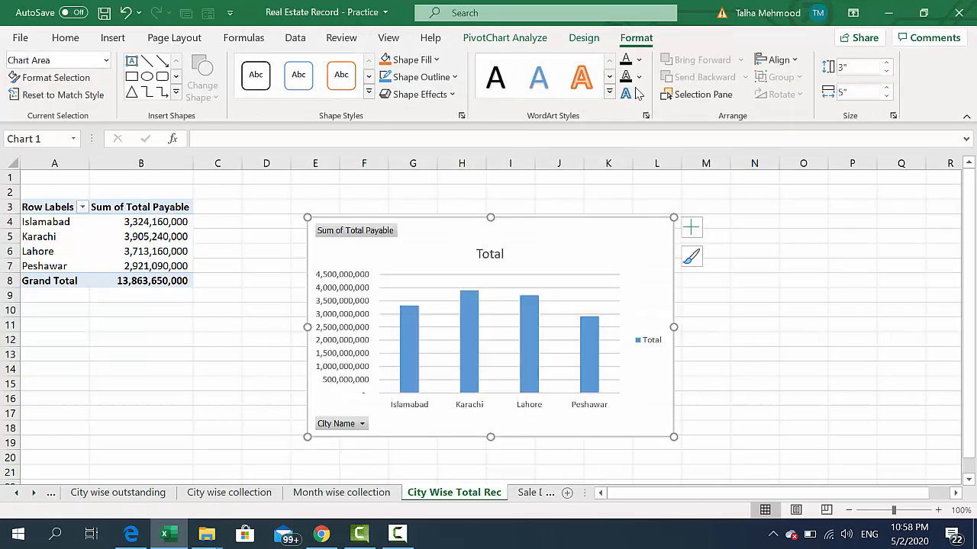
# Step: Apply chart Style 5 to the Sum of Total Payable PivotChart and hide all its field buttons
pyautogui.click(589, 39)
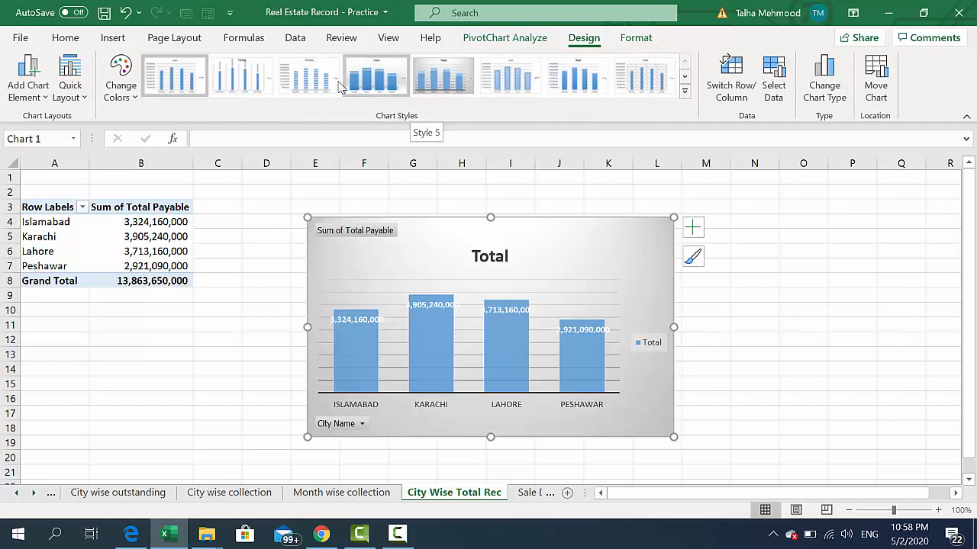
pyautogui.click(683, 81)
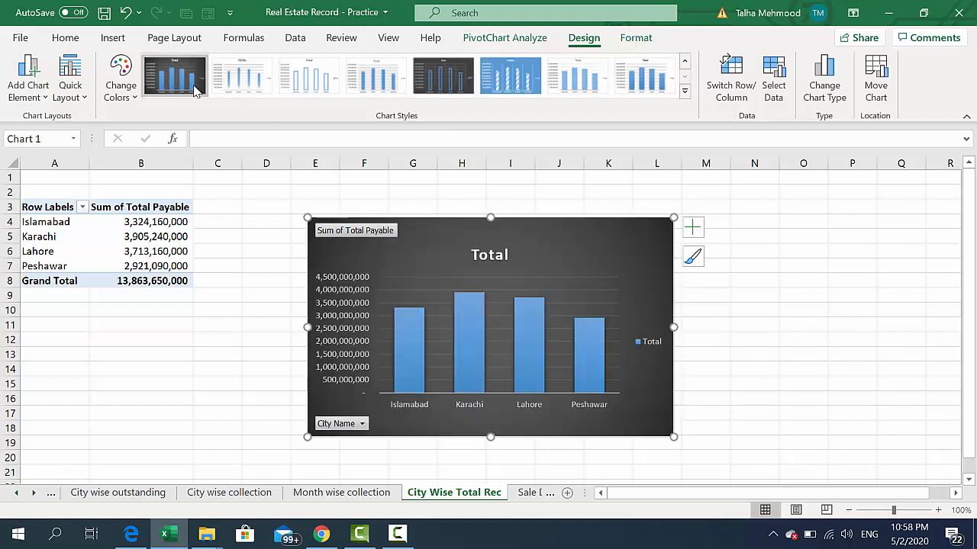
pyautogui.click(684, 61)
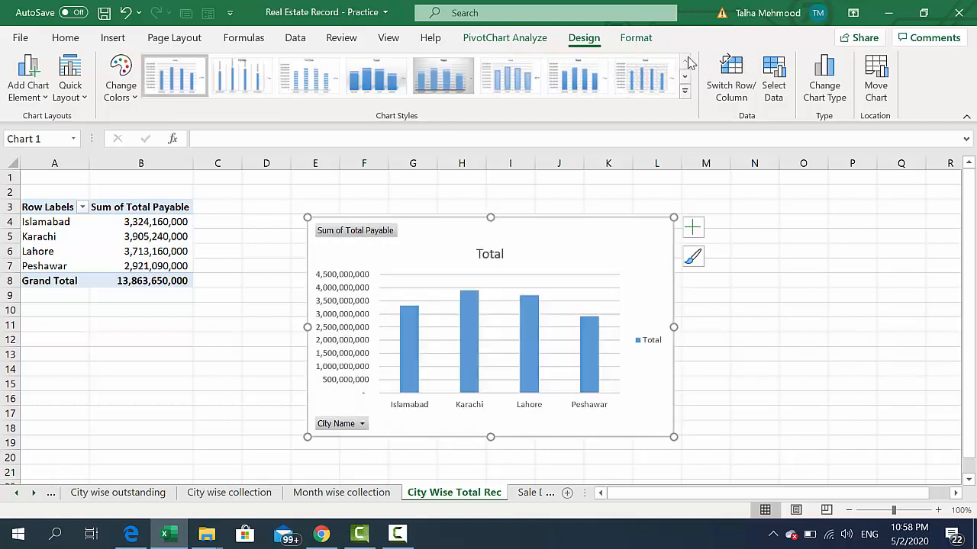
pyautogui.click(458, 79)
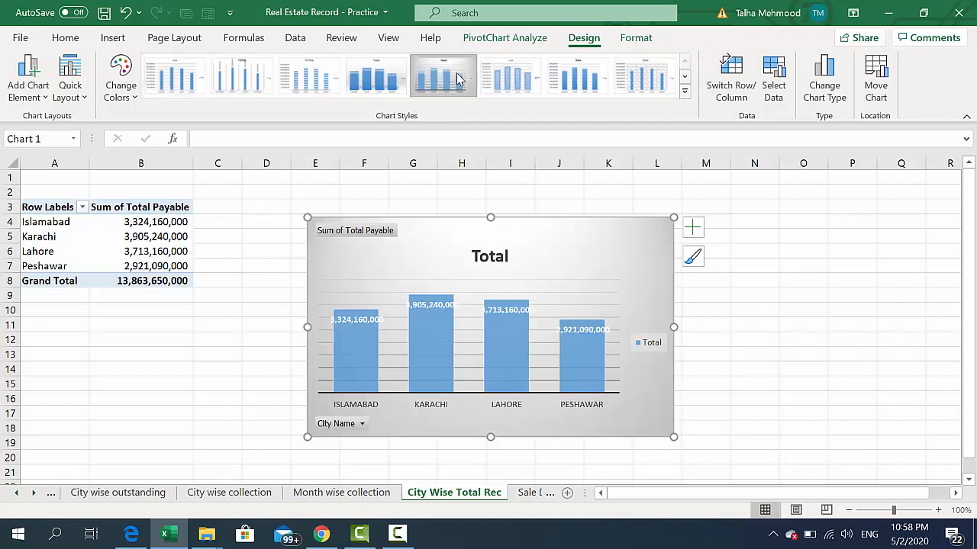
pyautogui.rightClick(346, 237)
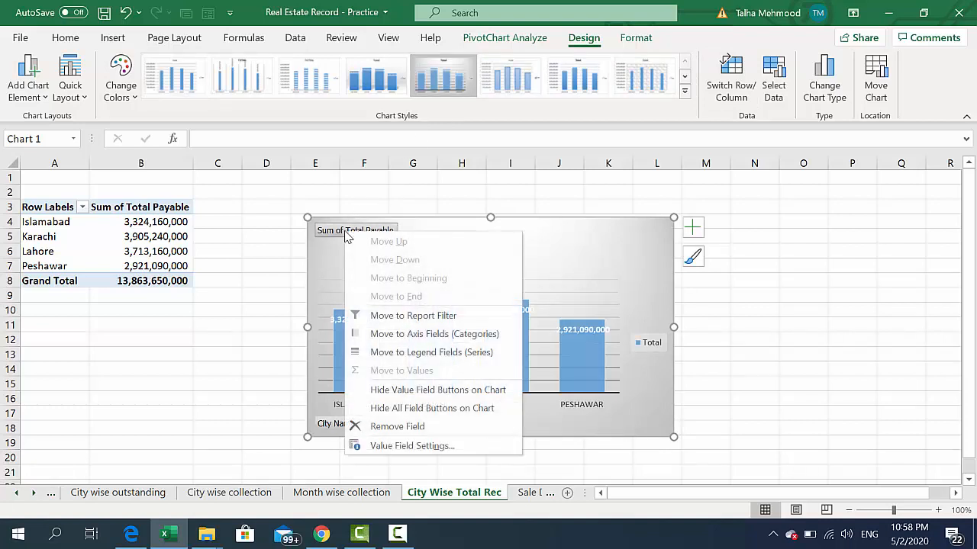
pyautogui.click(452, 410)
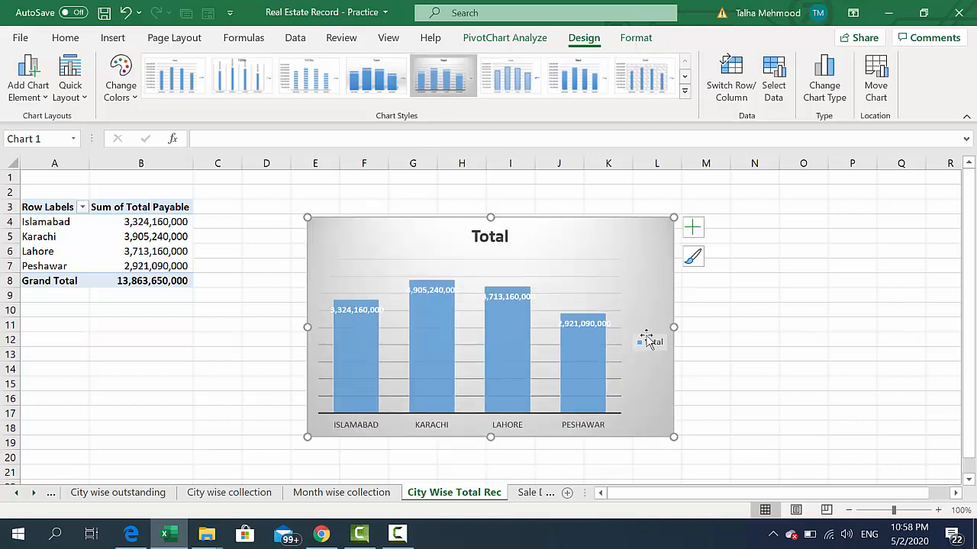
# Step: Delete the total payable chart's legend and change its title to "City wise Total Receivable"
pyautogui.click(650, 351)
pyautogui.press('Delete')
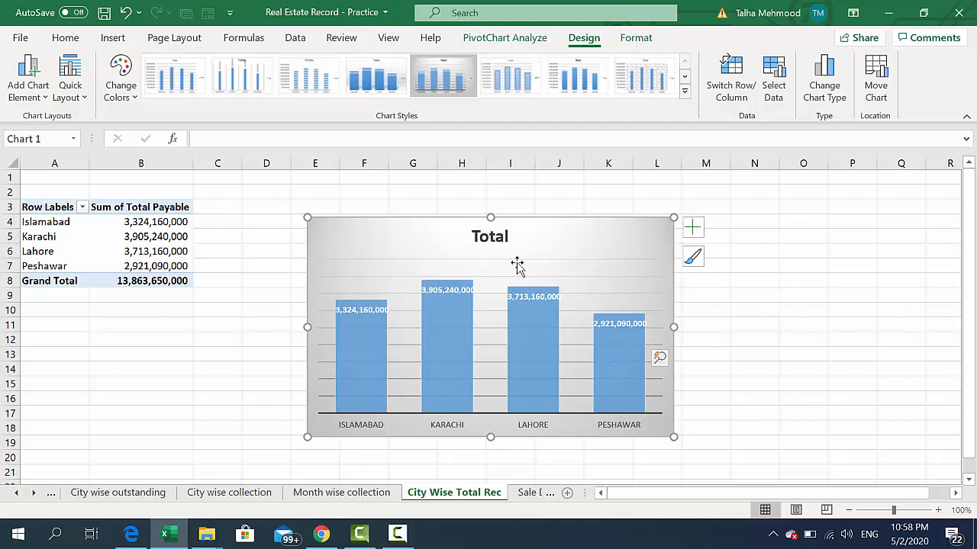
pyautogui.click(508, 241)
pyautogui.click(507, 238)
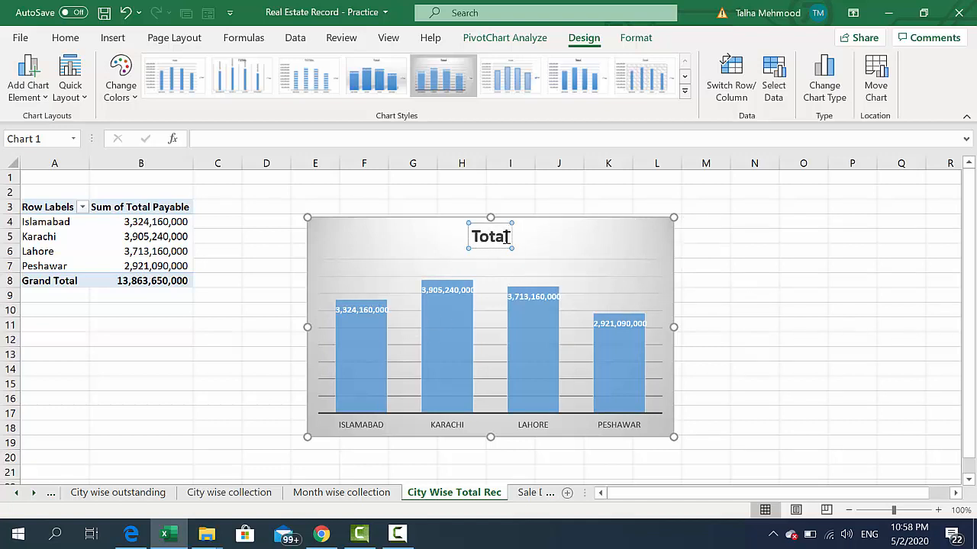
pyautogui.doubleClick(506, 237)
pyautogui.write('C')
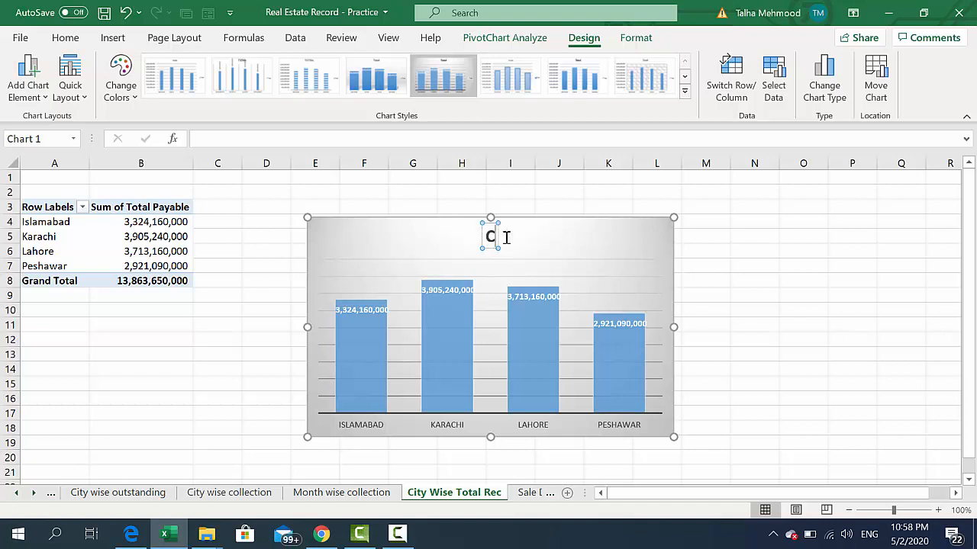
pyautogui.write('ity wi')
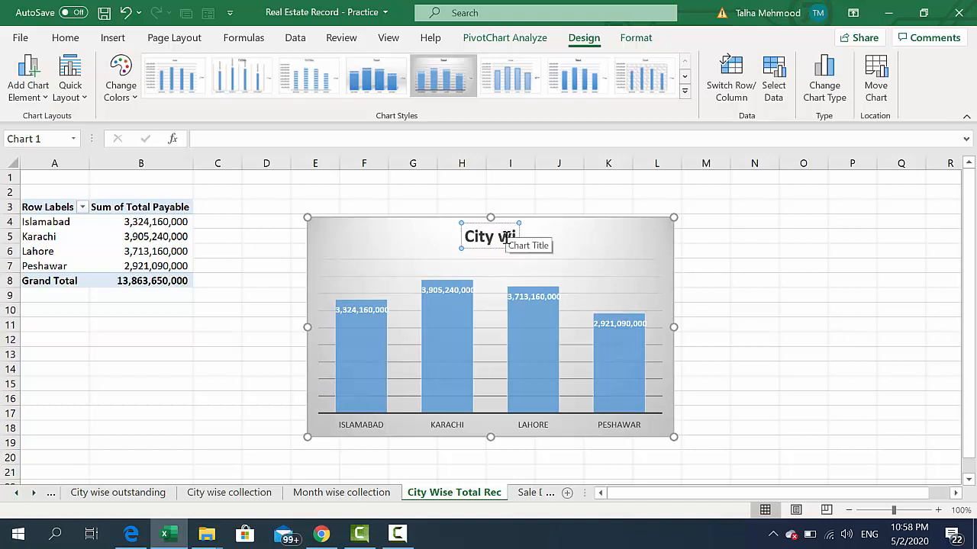
pyautogui.write('se To')
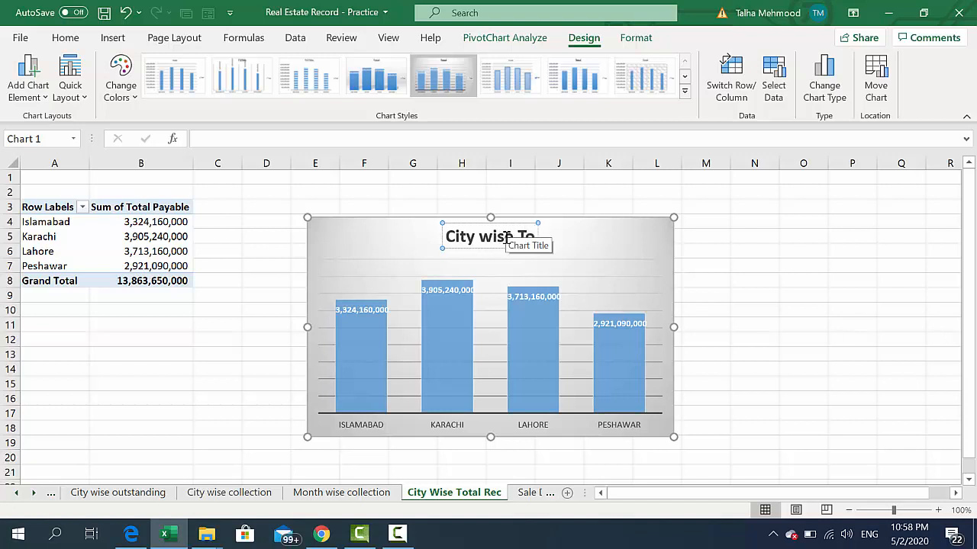
pyautogui.write('tal Rece')
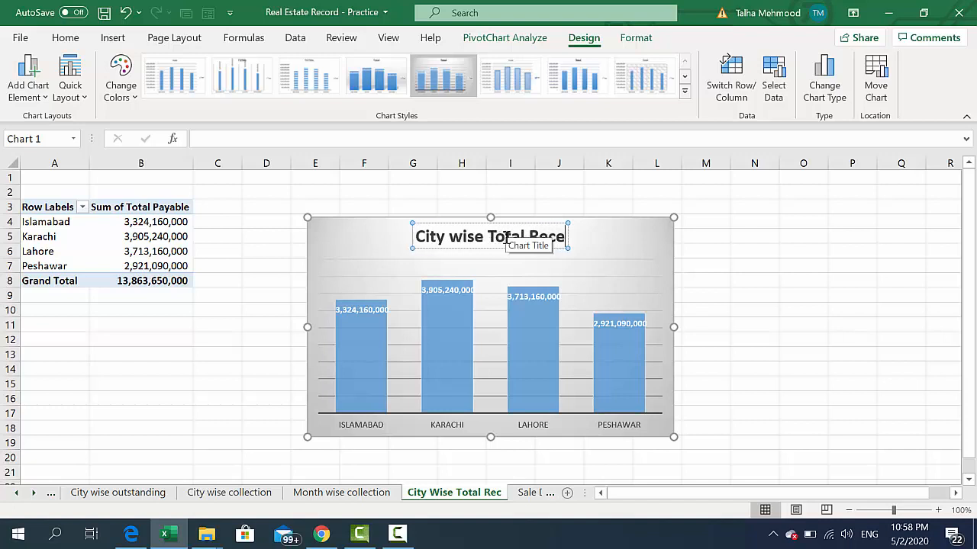
pyautogui.write('ivable')
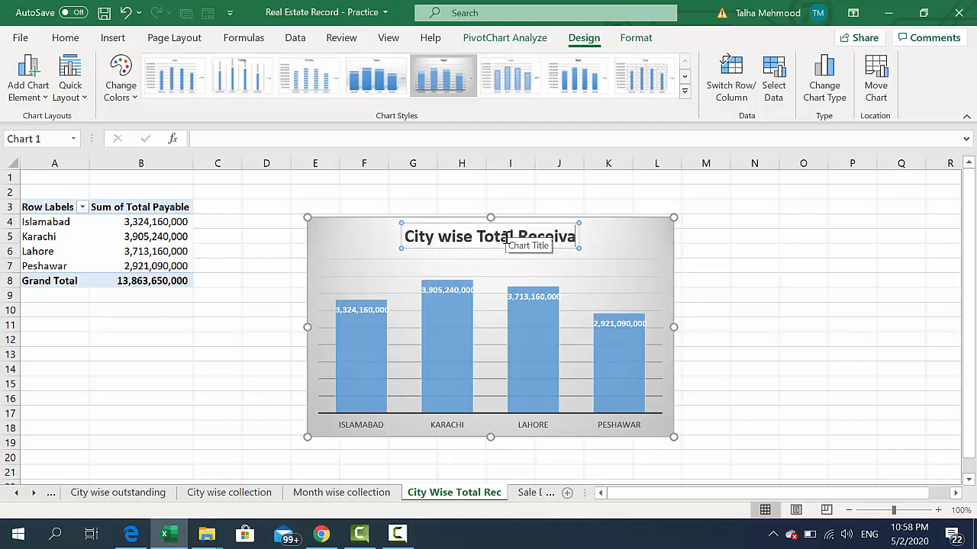
pyautogui.click(632, 241)
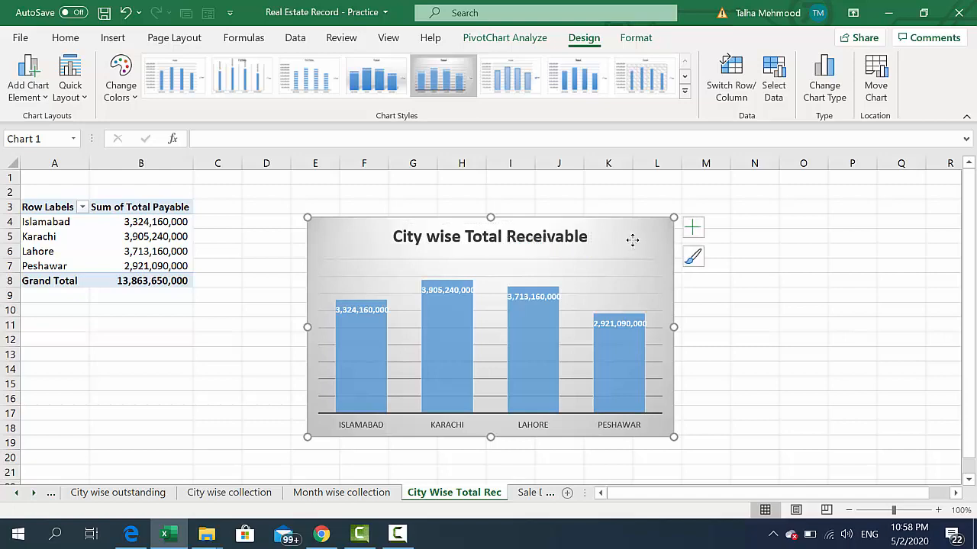
# Step: Cut the City wise Total Receivable chart and paste it into the DashBoard sheet at cell U19
pyautogui.press('Delete')
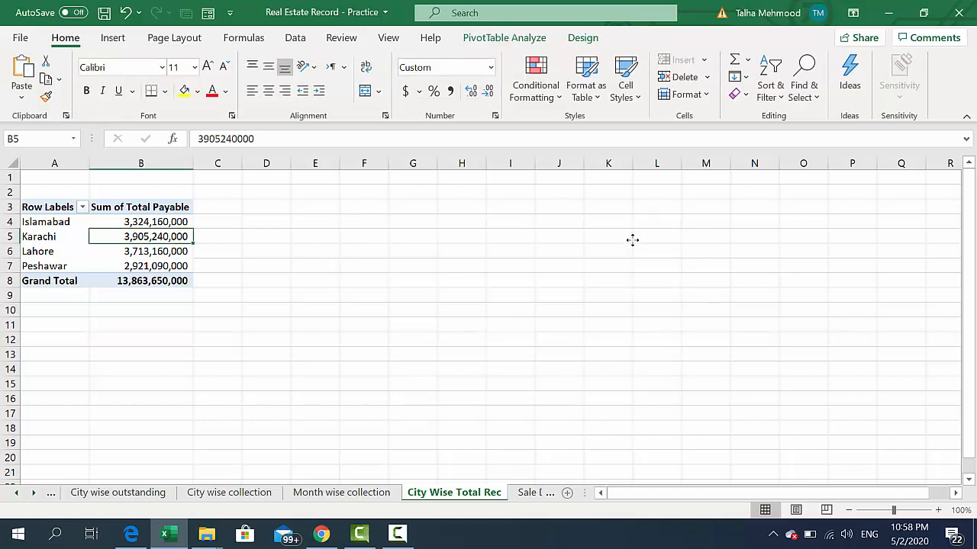
pyautogui.hotkey('ctrl', 'pageup')
pyautogui.hotkey('ctrl', 'pageup')
pyautogui.hotkey('ctrl', 'pageup')
pyautogui.hotkey('ctrl', 'pageup')
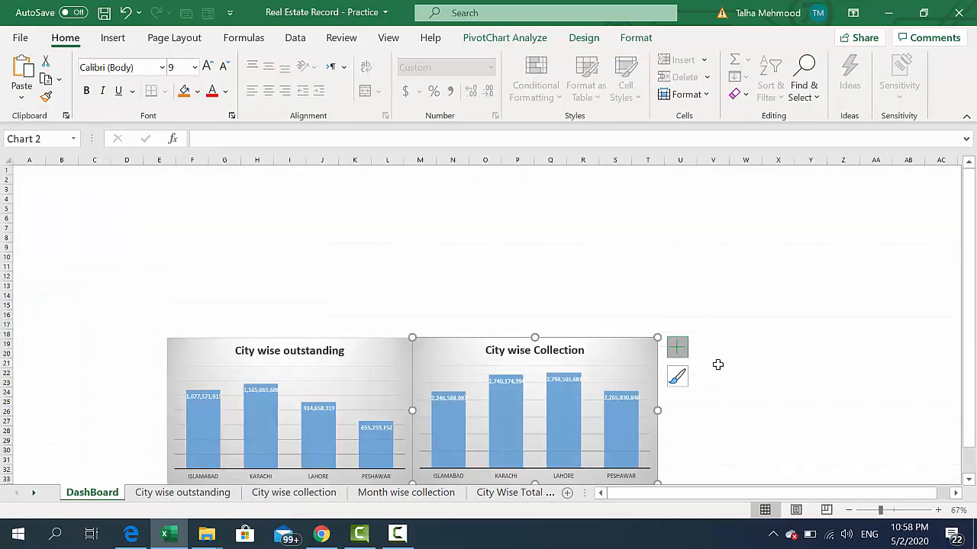
pyautogui.click(720, 352)
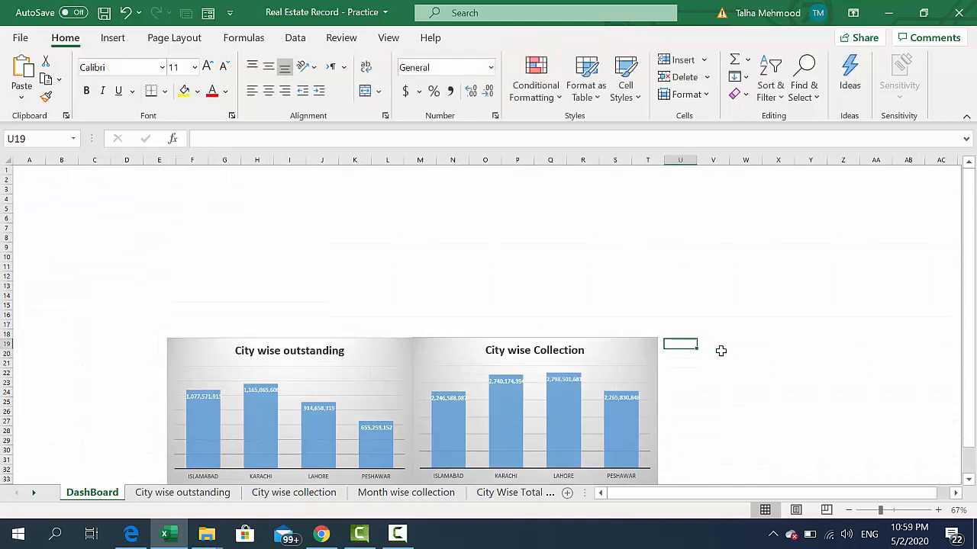
pyautogui.hotkey('ctrl', 'v')
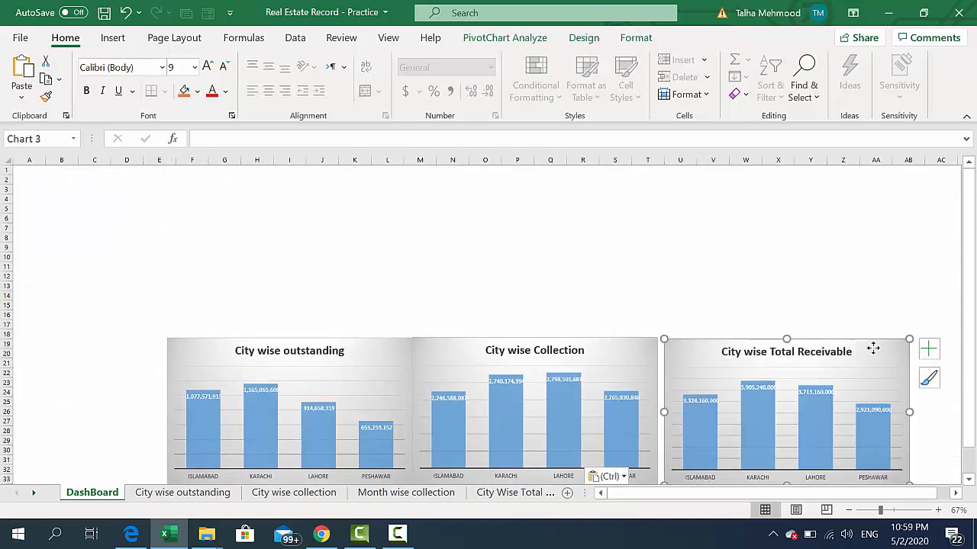
# Step: Shift the three city-wise charts rightward on the DashBoard sheet and widen the collection and outstanding charts so all three sit edge to edge
pyautogui.moveTo(872, 348); pyautogui.dragTo(922, 346)
pyautogui.moveTo(642, 350); pyautogui.dragTo(702, 351)
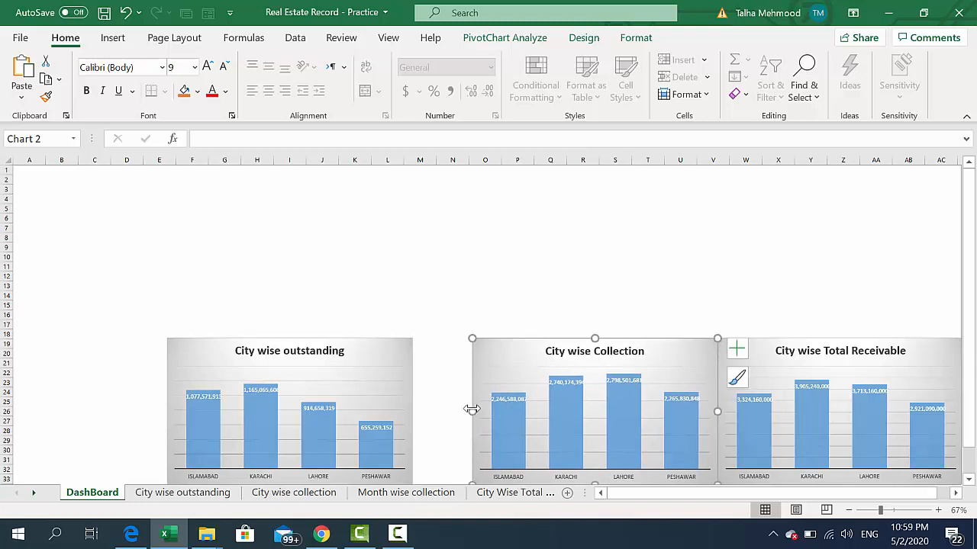
pyautogui.moveTo(472, 409); pyautogui.dragTo(458, 408)
pyautogui.moveTo(390, 348); pyautogui.dragTo(437, 349)
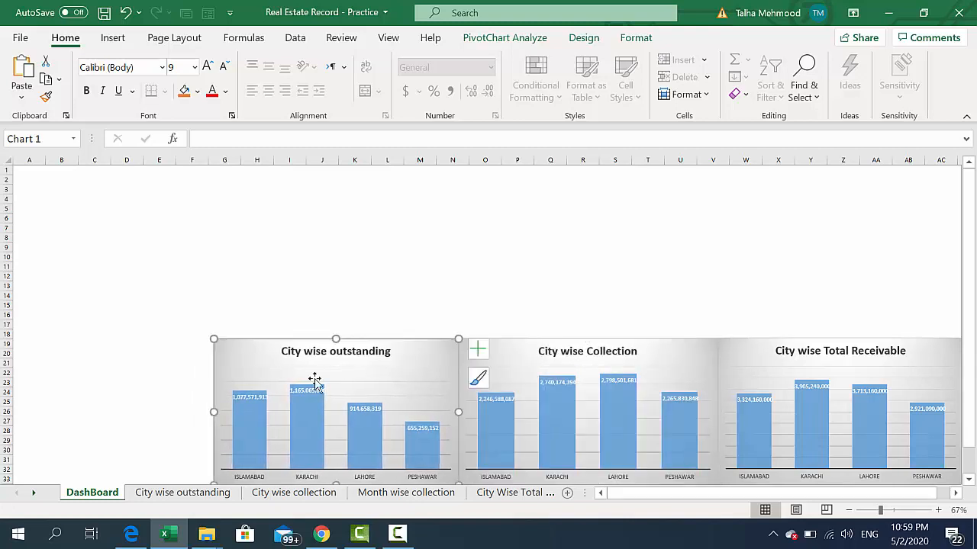
pyautogui.moveTo(212, 412)
pyautogui.mouseDown()
pyautogui.moveTo(196, 410)
pyautogui.moveTo(204, 410)
pyautogui.mouseUp()
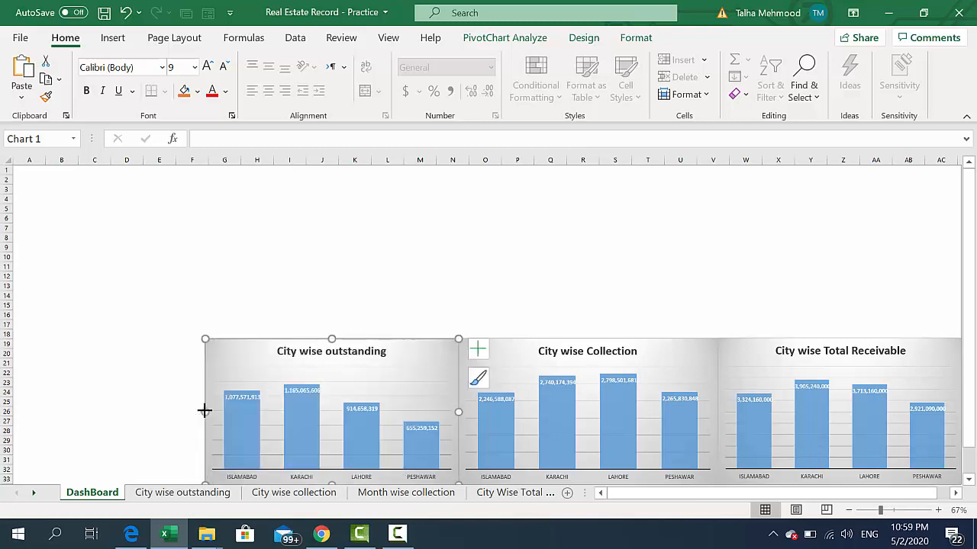
# Step: Insert a basic Line PivotChart from the Sum of Collection PivotTable on the Month wise collection sheet
pyautogui.click(389, 496)
pyautogui.click(156, 297)
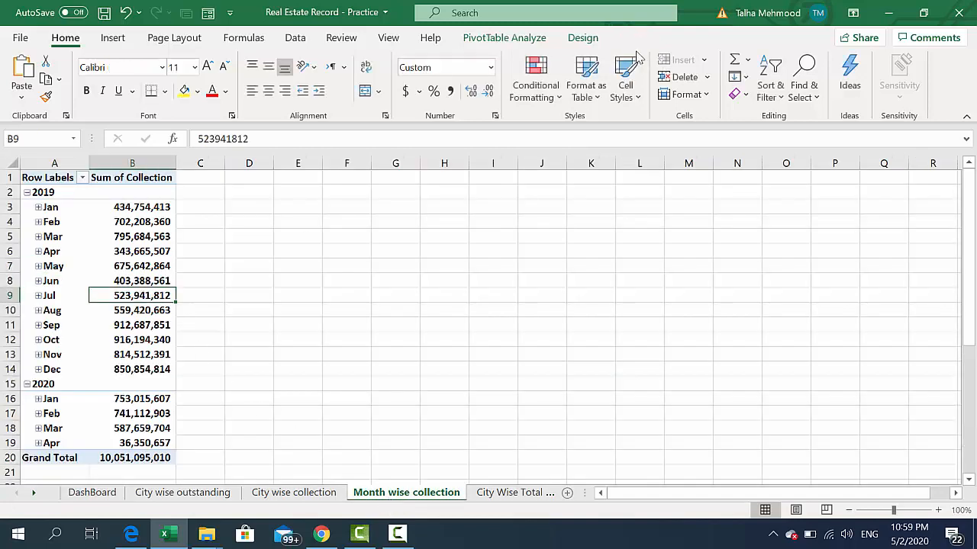
pyautogui.click(504, 38)
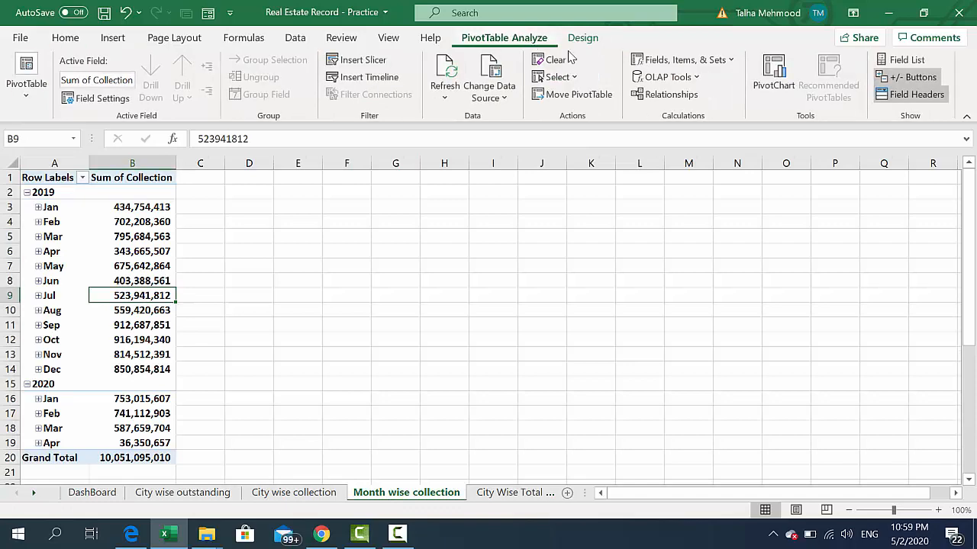
pyautogui.click(773, 76)
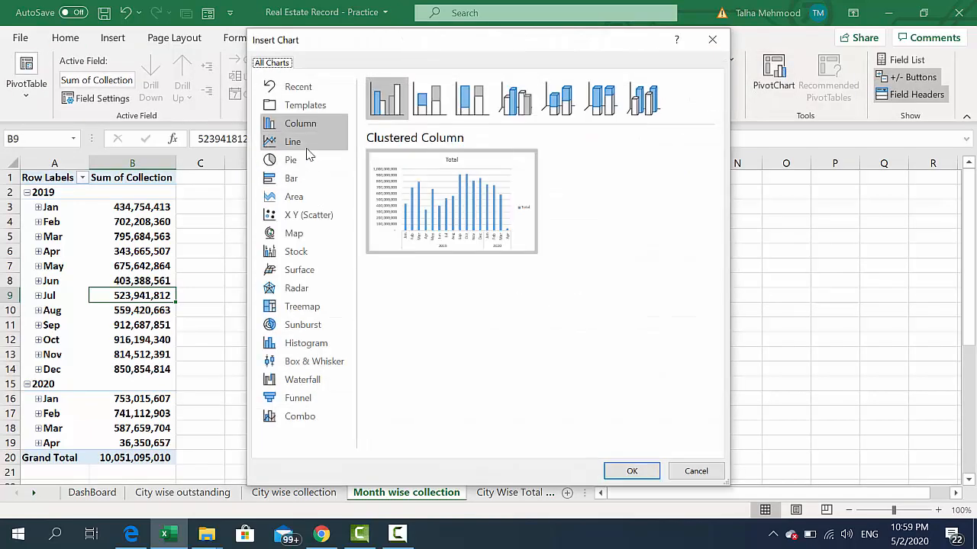
pyautogui.click(306, 148)
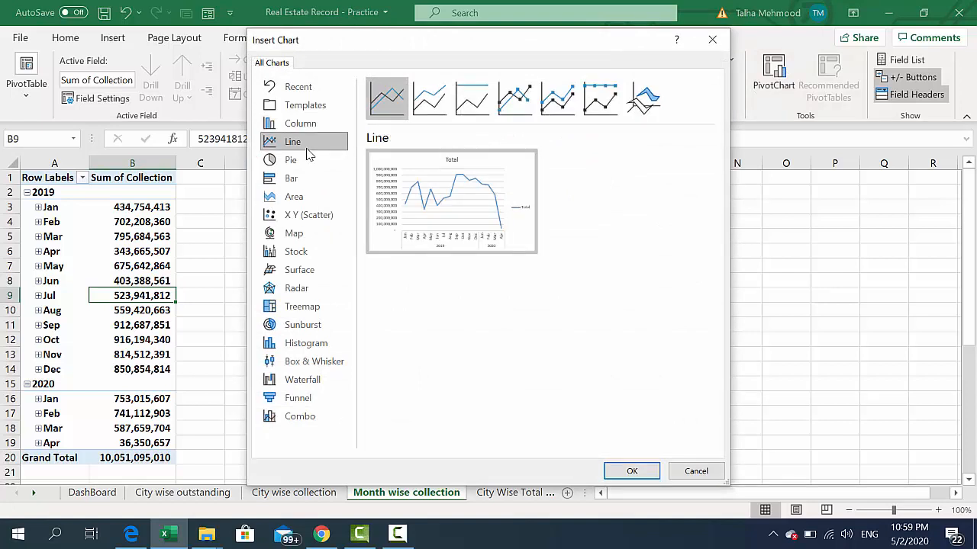
pyautogui.moveTo(411, 194)
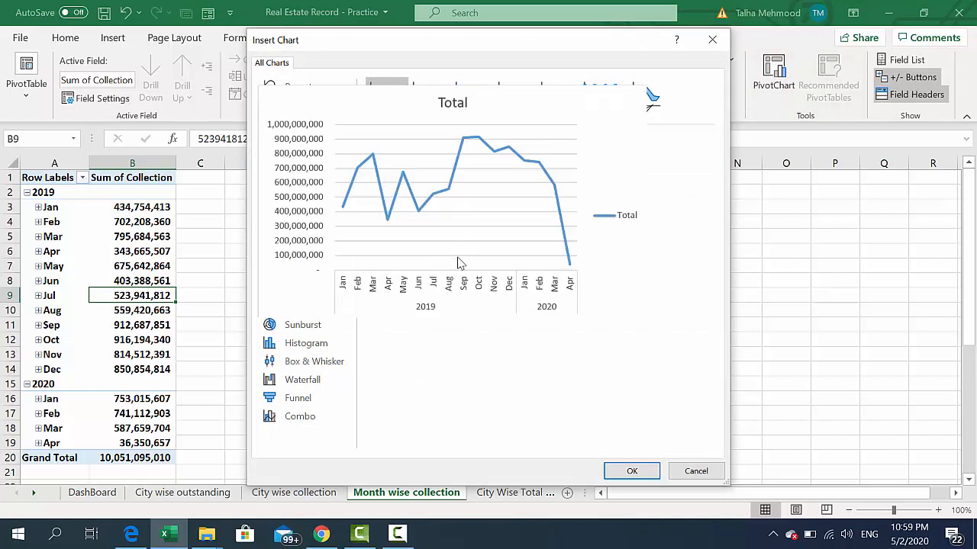
pyautogui.click(439, 106)
pyautogui.click(462, 107)
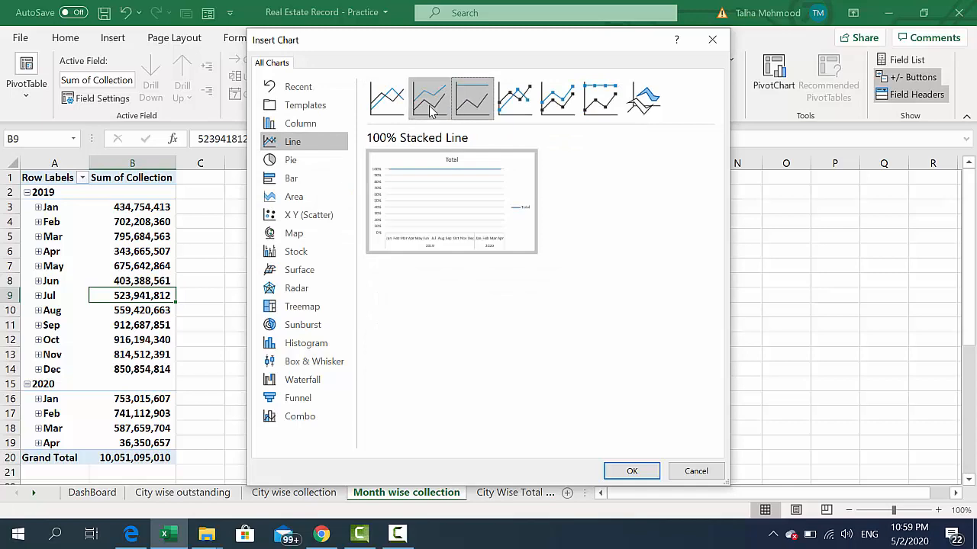
pyautogui.click(387, 100)
pyautogui.moveTo(438, 212)
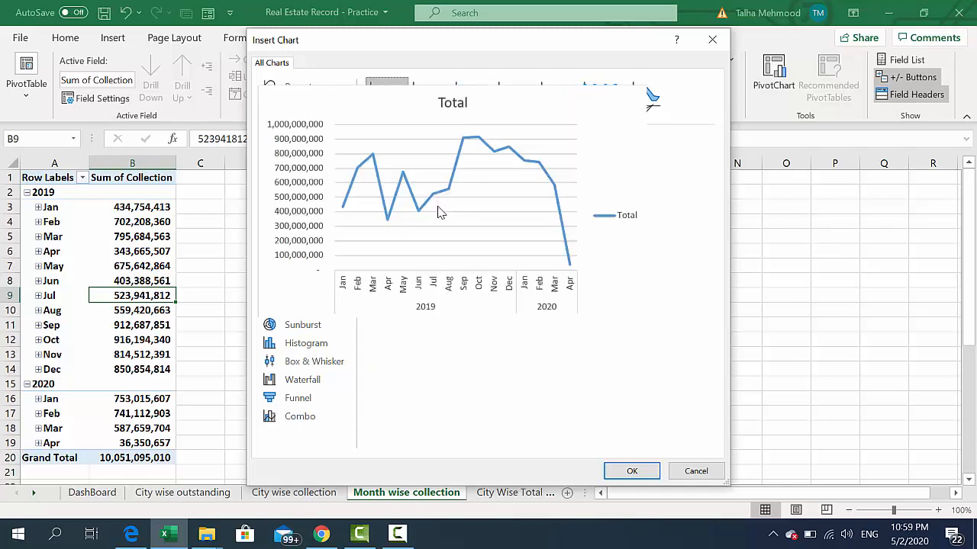
pyautogui.press('Return')
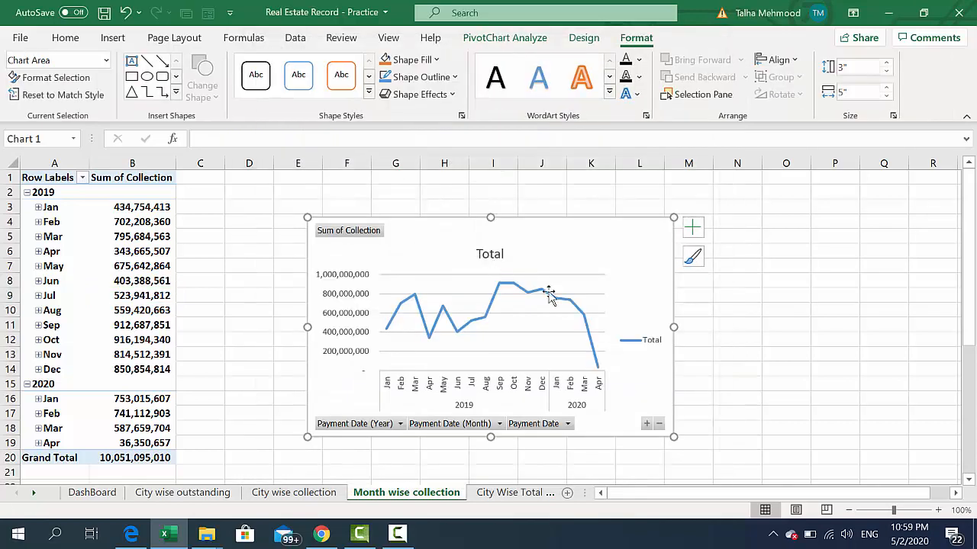
# Step: Show the available chart styles for the month-wise collection line chart
pyautogui.click(592, 45)
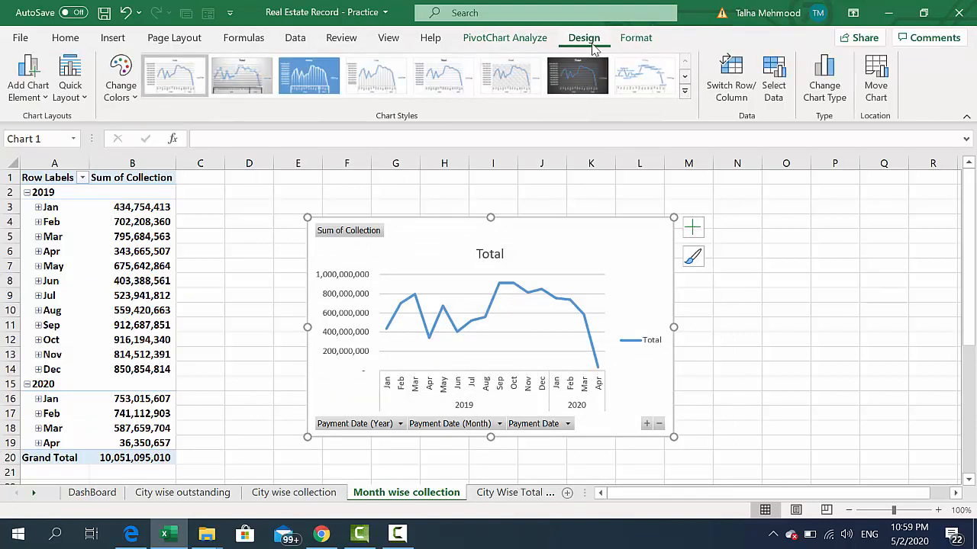
# Step: Apply the fifth chart style, a line with round markers, to the pivot chart and hide all its field buttons
pyautogui.click(446, 90)
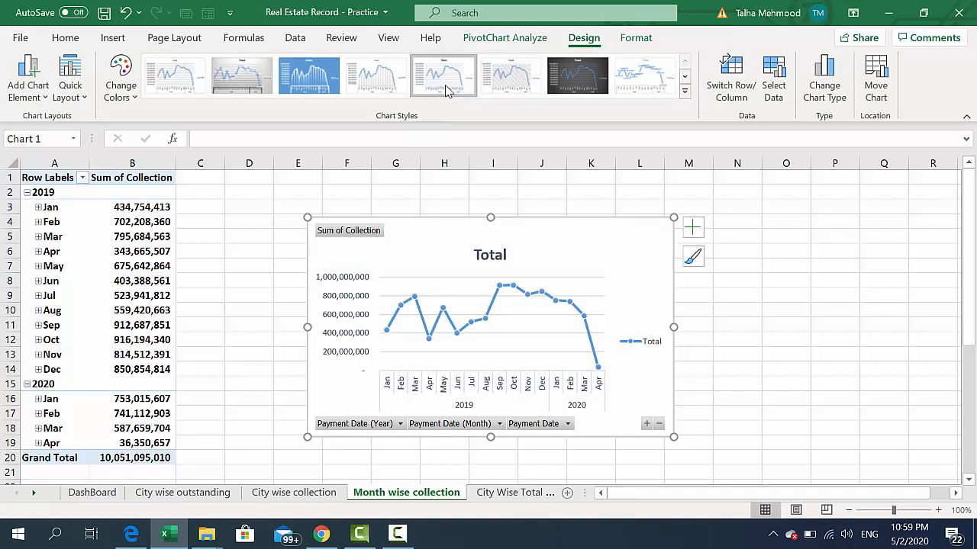
pyautogui.rightClick(344, 233)
pyautogui.click(441, 410)
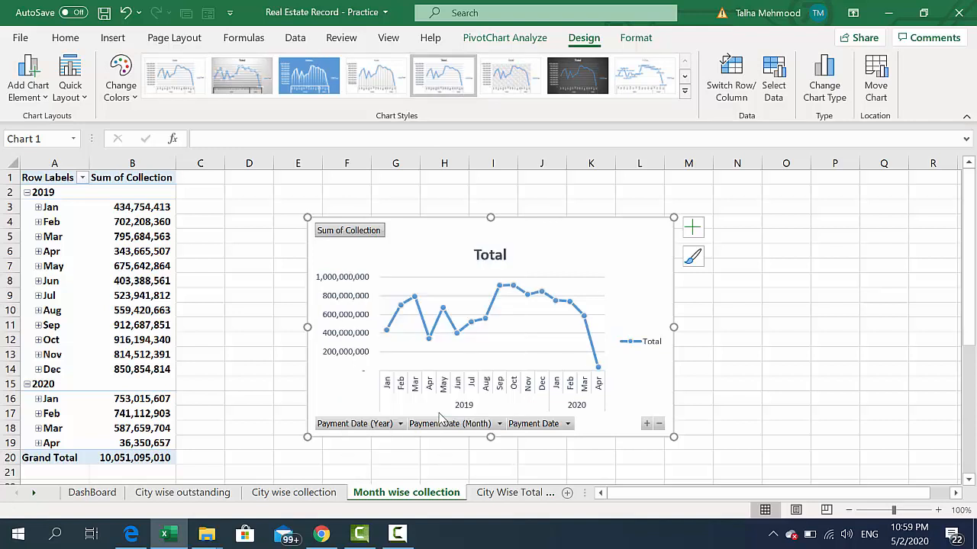
# Step: Delete the legend and the vertical value axis from the pivot chart
pyautogui.click(654, 346)
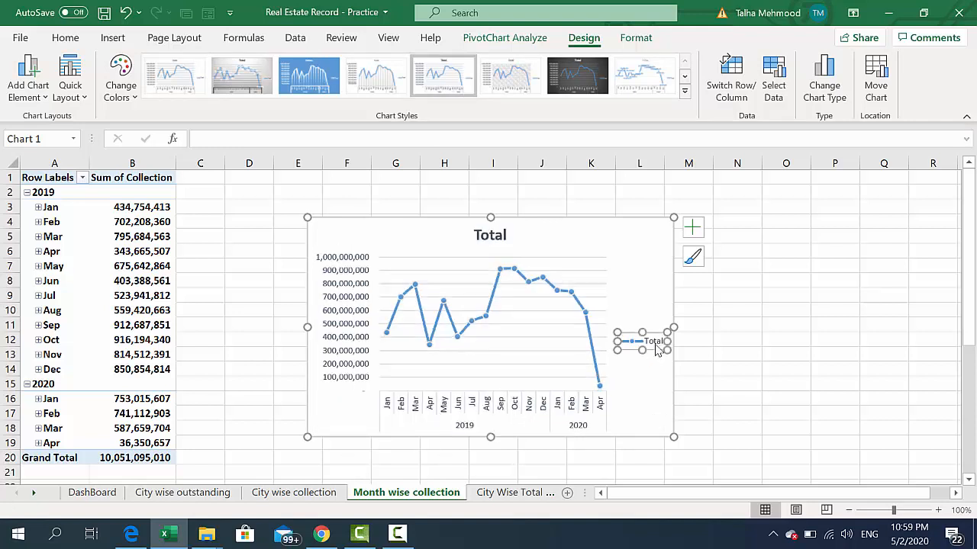
pyautogui.press('Delete')
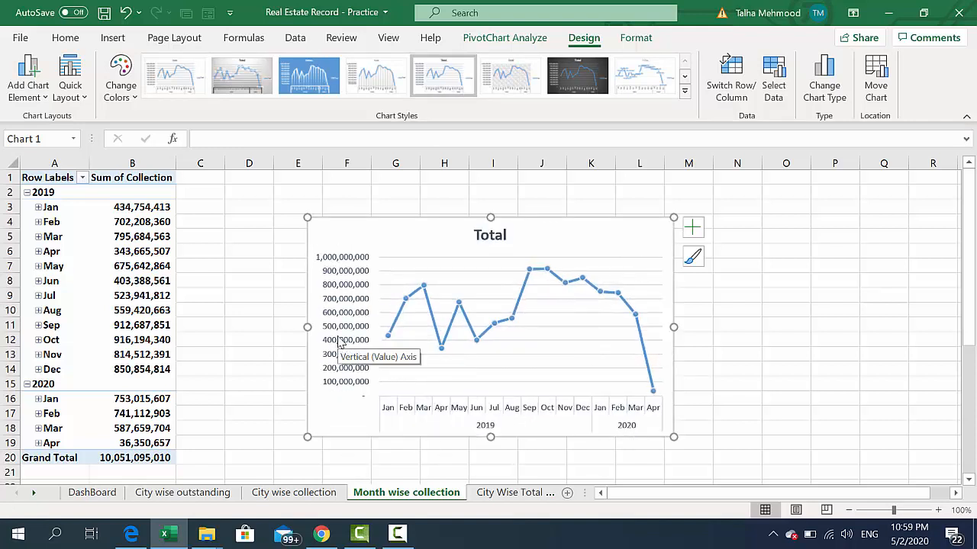
pyautogui.click(340, 343)
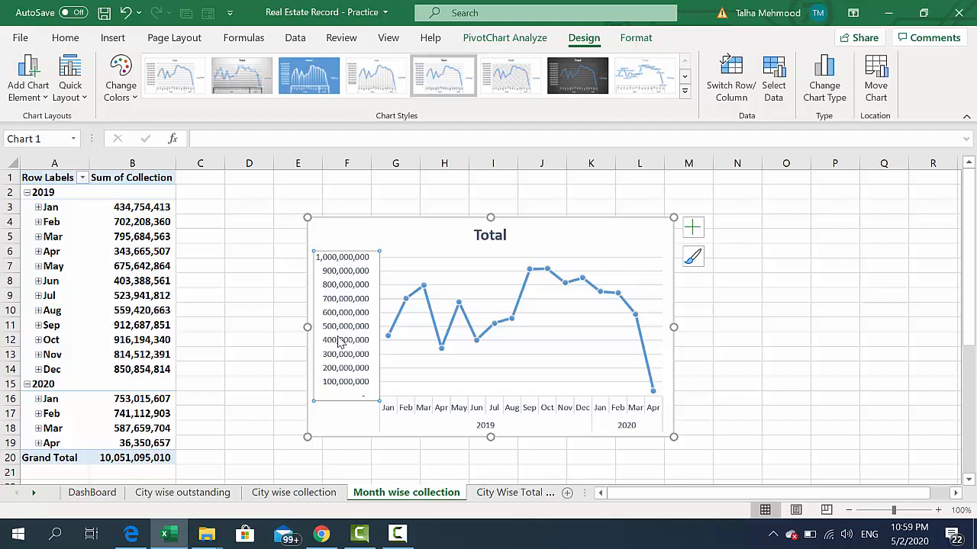
pyautogui.press('Delete')
# Step: Add data labels to the line of the pivot chart
pyautogui.click(699, 227)
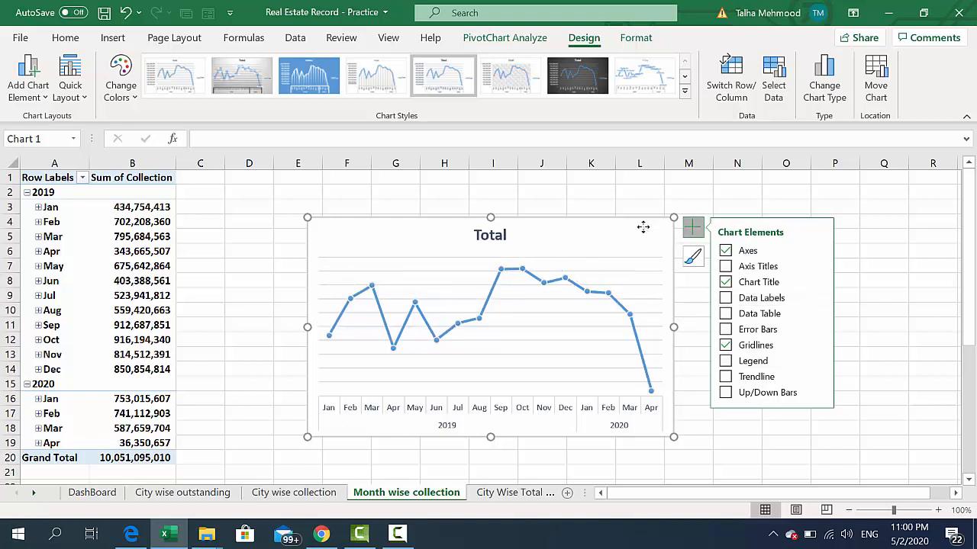
pyautogui.click(693, 227)
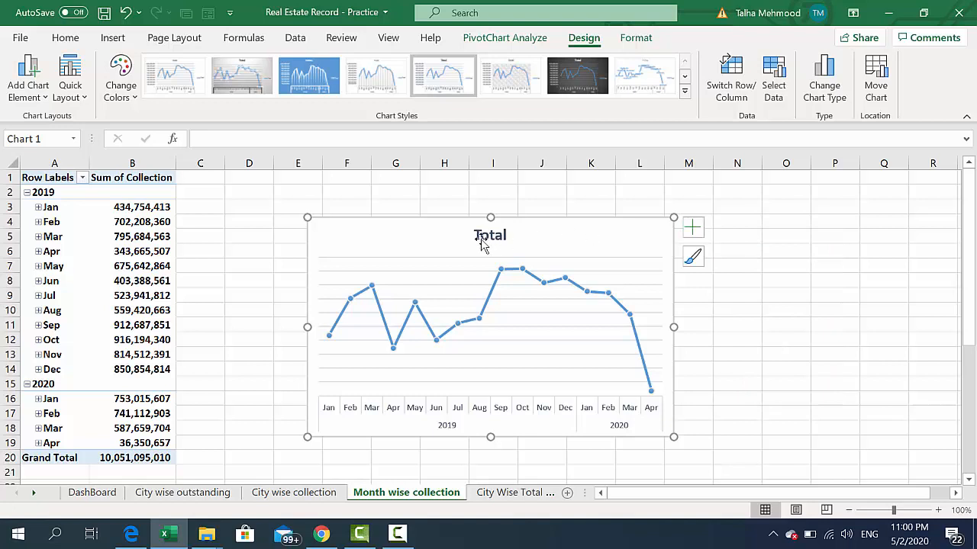
pyautogui.click(693, 227)
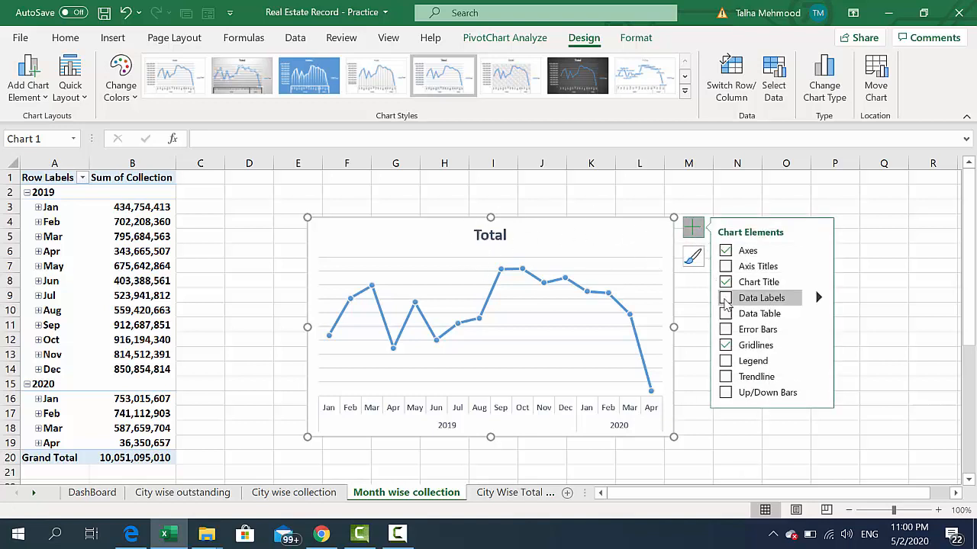
pyautogui.click(725, 298)
pyautogui.click(724, 300)
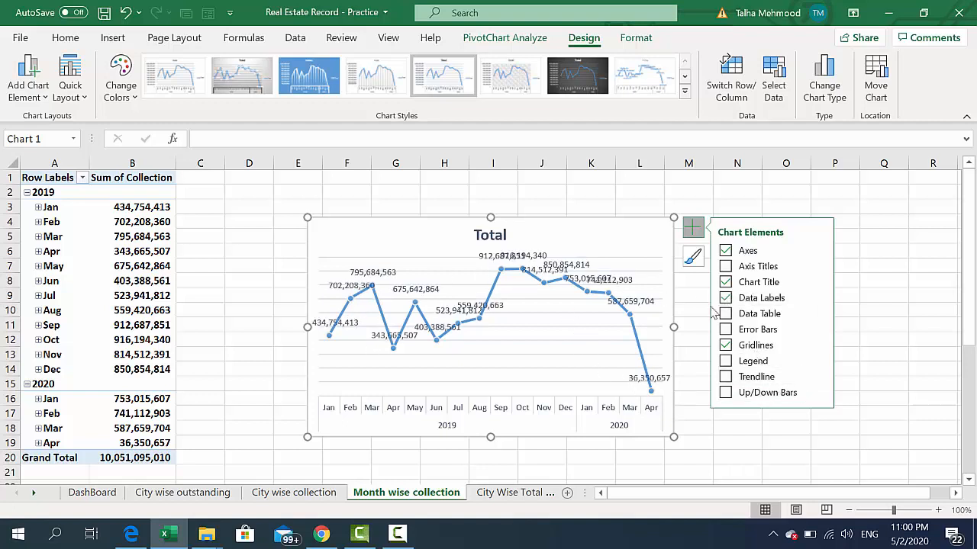
# Step: Change the chart title to "Month wise collection"
pyautogui.click(498, 237)
pyautogui.doubleClick(502, 236)
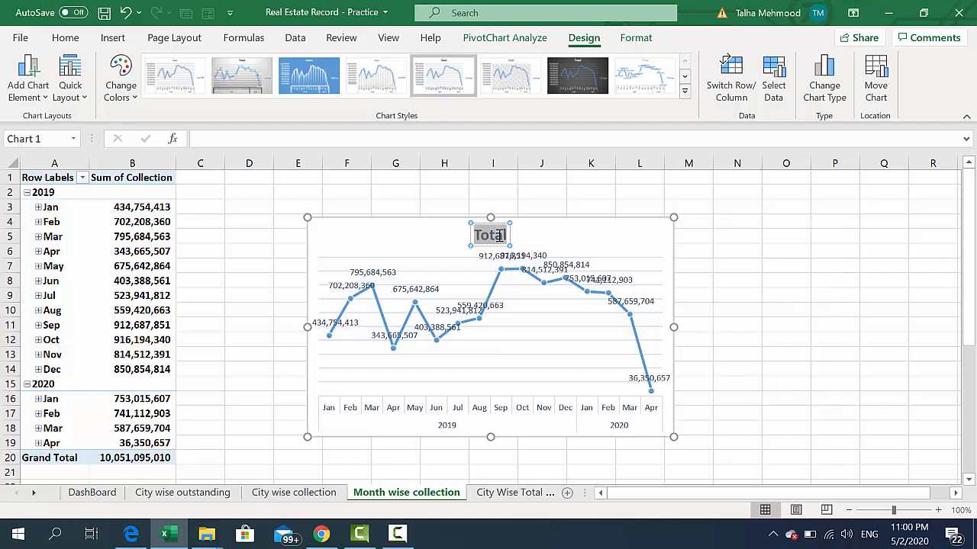
pyautogui.write('Month wise c')
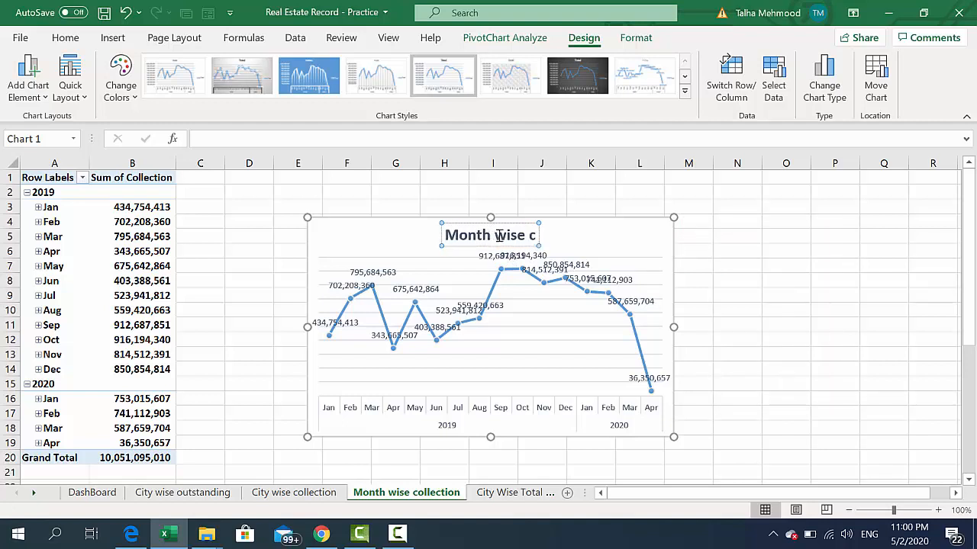
pyautogui.write('ollection')
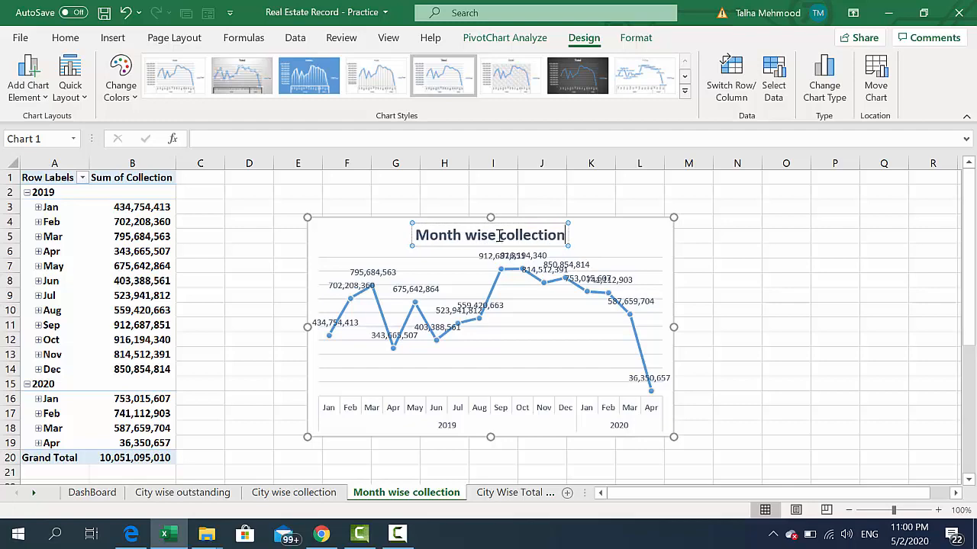
# Step: Move the month wise collection chart from its sheet to the empty area of the DashBoard sheet
pyautogui.click(630, 247)
pyautogui.press('Escape')
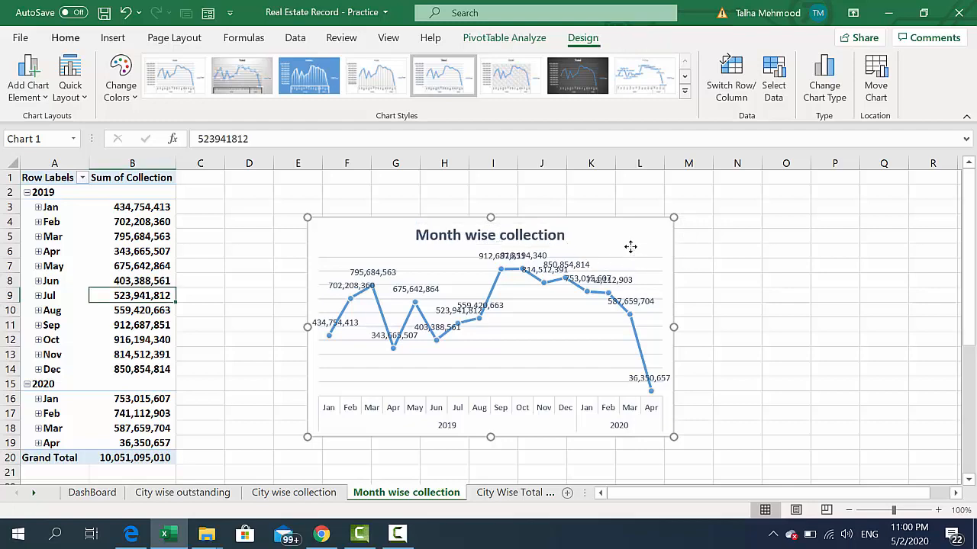
pyautogui.hotkey('ctrl', 'pageup')
pyautogui.hotkey('ctrl', 'pageup')
pyautogui.hotkey('ctrl', 'pageup')
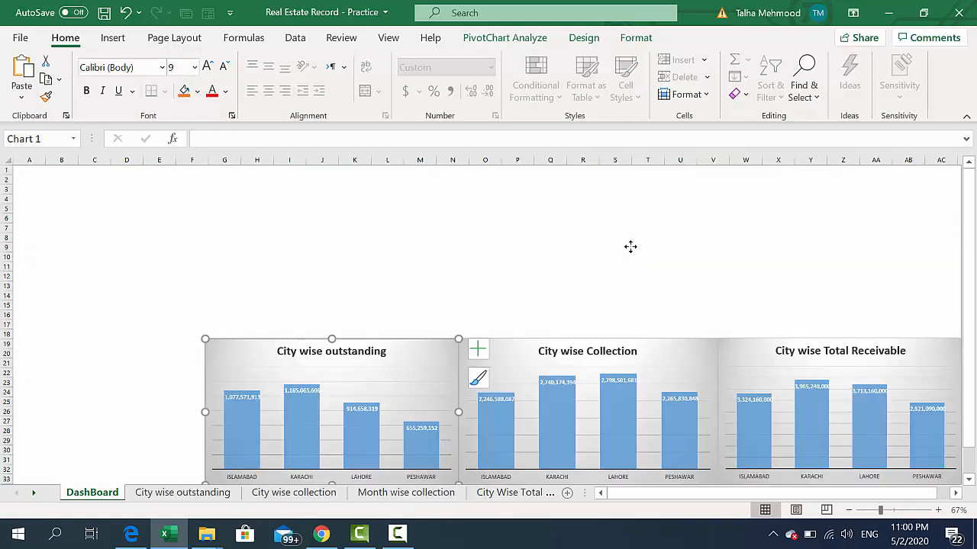
pyautogui.click(236, 251)
pyautogui.hotkey('ctrl', 'v')
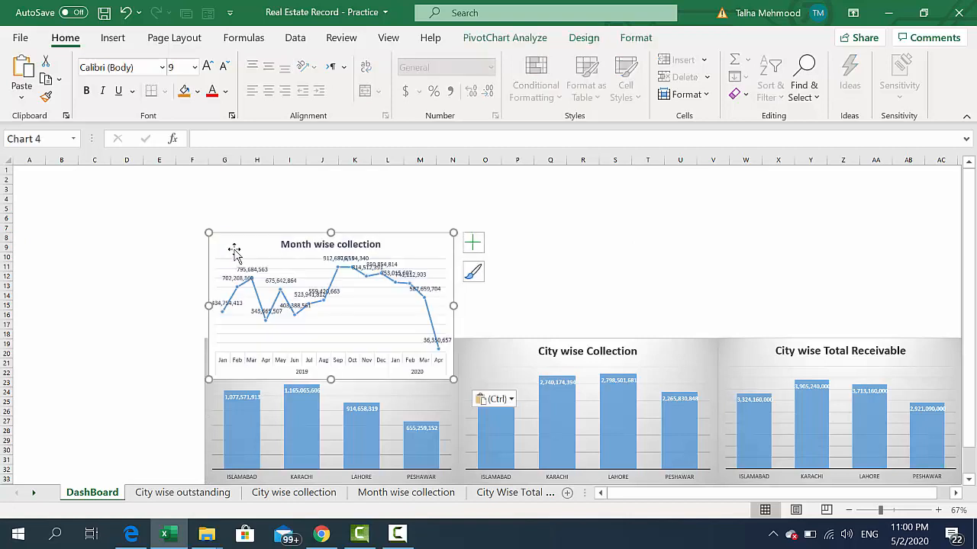
# Step: Place the month wise chart directly above the city charts, reduce its height and widen it to span all three
pyautogui.moveTo(239, 249); pyautogui.dragTo(232, 208)
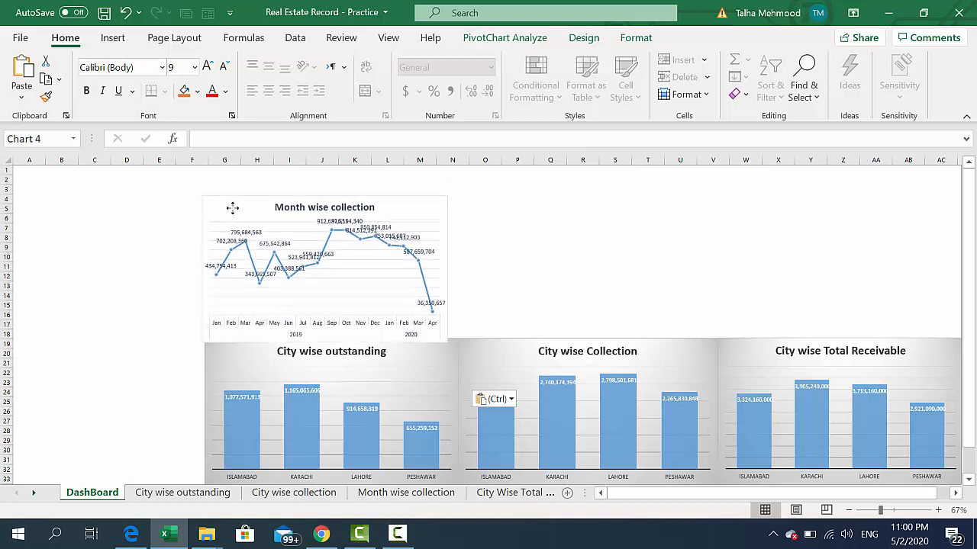
pyautogui.moveTo(324, 192); pyautogui.dragTo(324, 231)
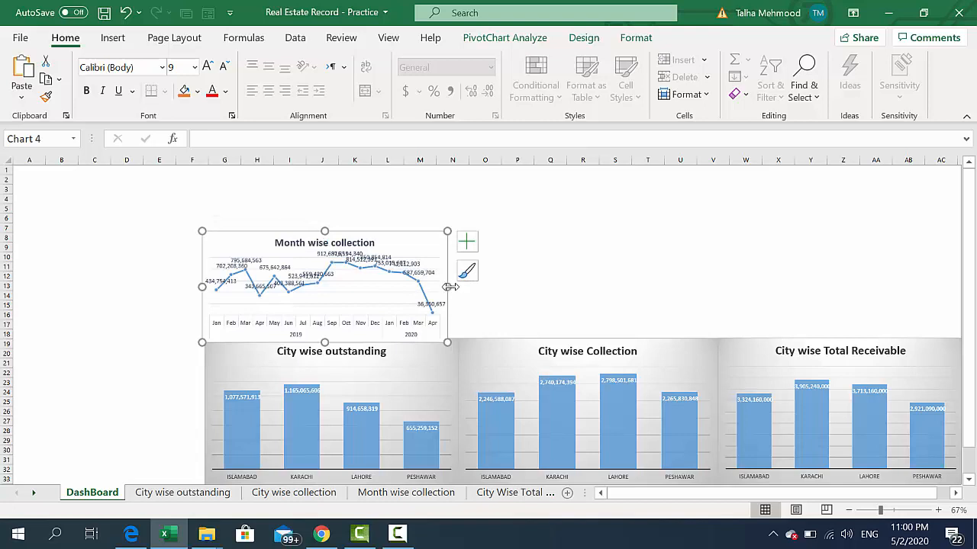
pyautogui.moveTo(450, 287); pyautogui.dragTo(865, 279)
pyautogui.moveTo(804, 496); pyautogui.dragTo(679, 508)
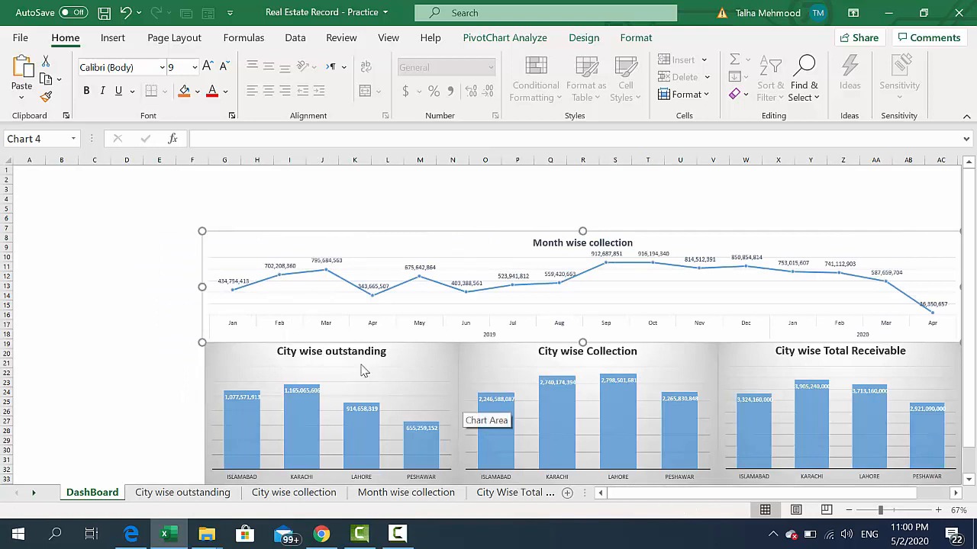
pyautogui.click(219, 367)
pyautogui.click(95, 326)
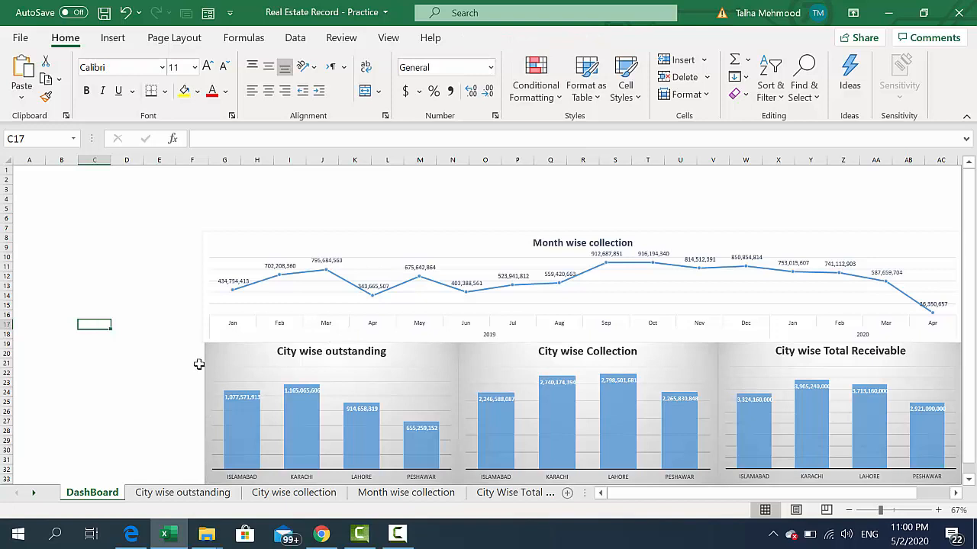
# Step: Insert a new blank worksheet in front of the Sale Department Data sheet
pyautogui.click(433, 495)
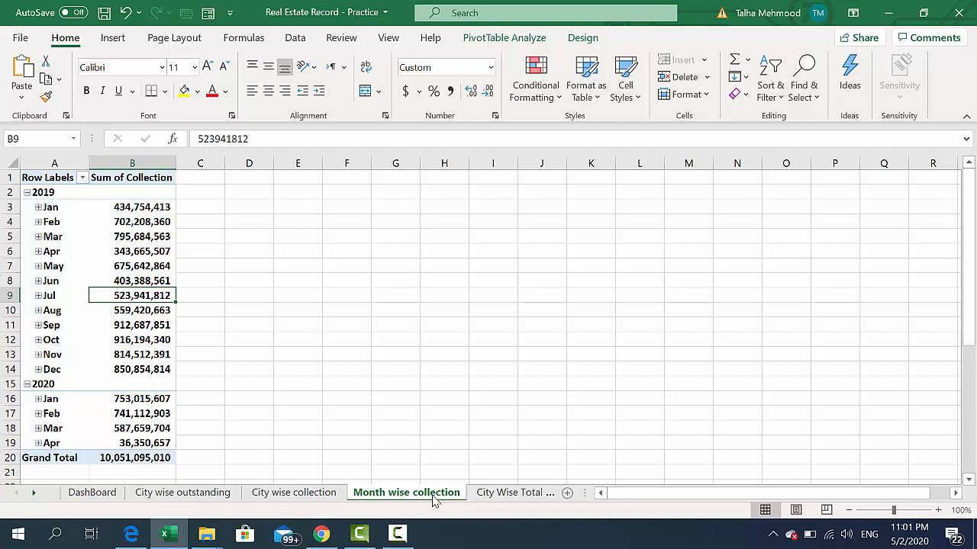
pyautogui.click(484, 492)
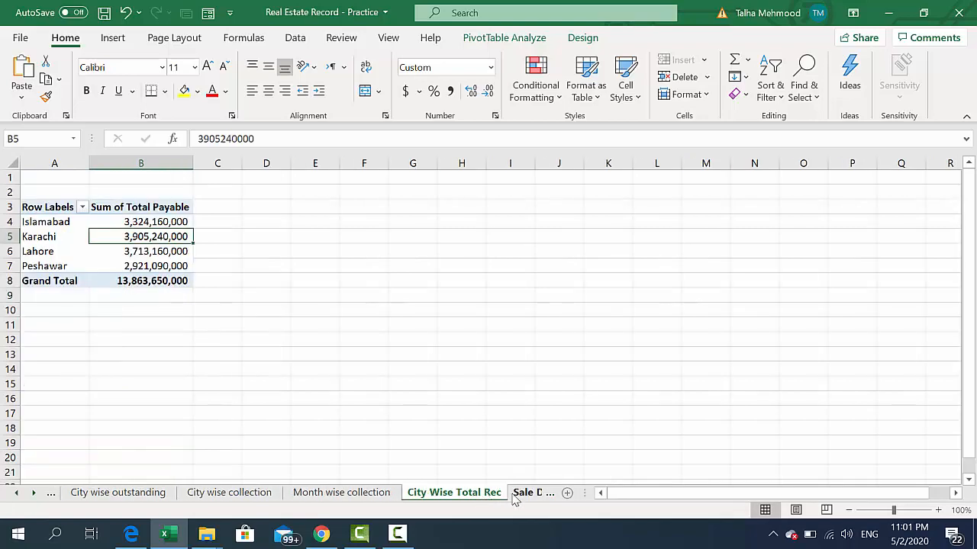
pyautogui.click(515, 493)
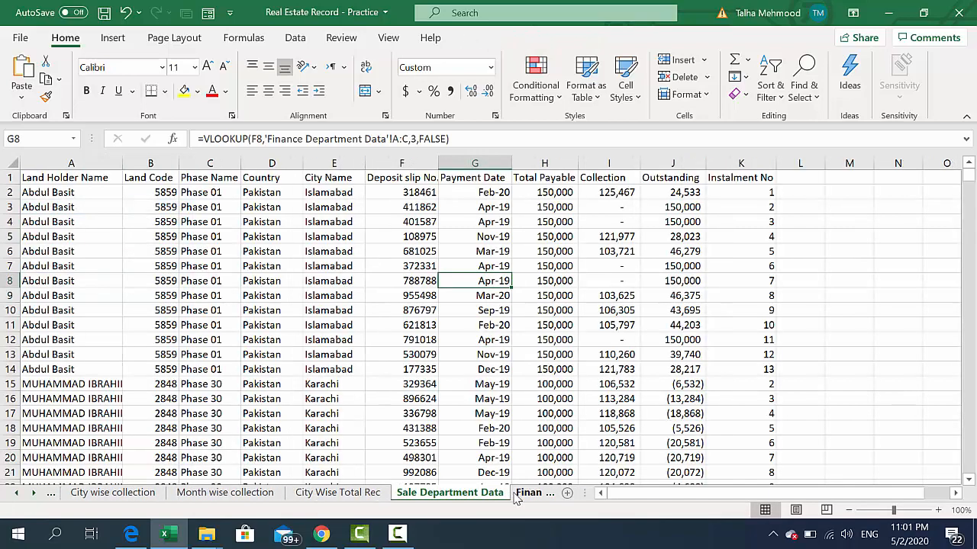
pyautogui.hotkey('shift', 'F11')
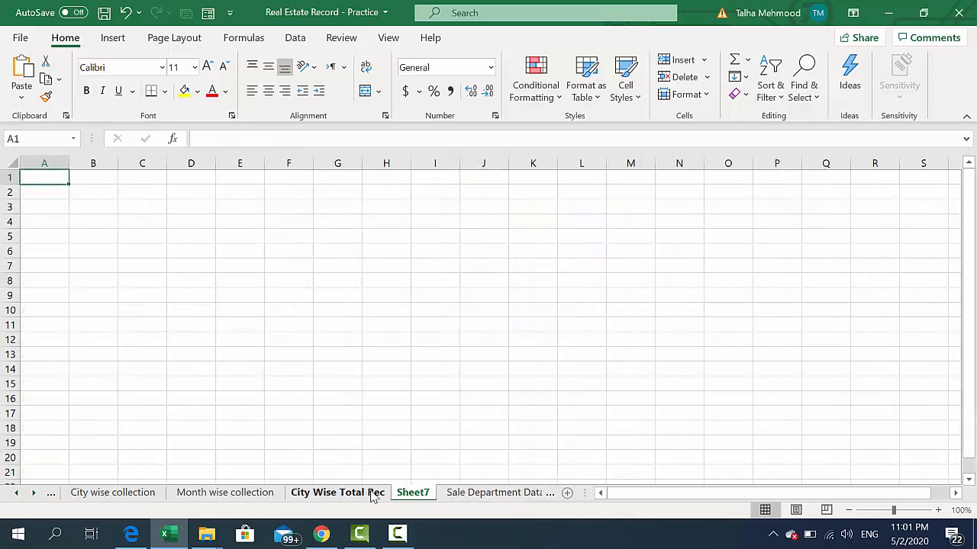
# Step: Copy the whole pivot table from the City Wise Total Rec sheet to cell A1 of the new blank sheet
pyautogui.click(372, 494)
pyautogui.hotkey('shift', 'Down')
pyautogui.hotkey('shift', 'Down')
pyautogui.hotkey('shift', 'Down')
pyautogui.hotkey('shift', 'Down')
pyautogui.hotkey('shift', 'Down')
pyautogui.hotkey('shift', 'Right')
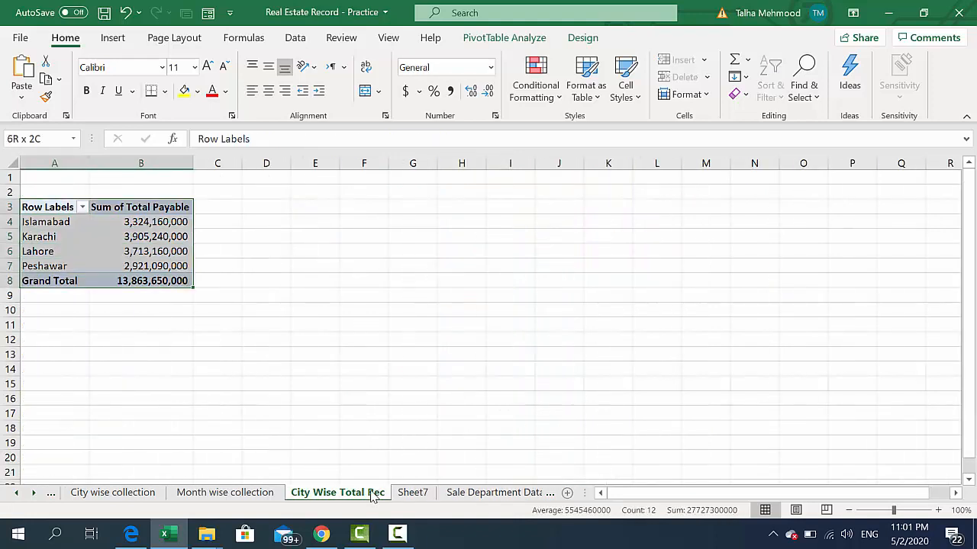
pyautogui.hotkey('ctrl', 'c')
pyautogui.hotkey('ctrl', 'pagedown')
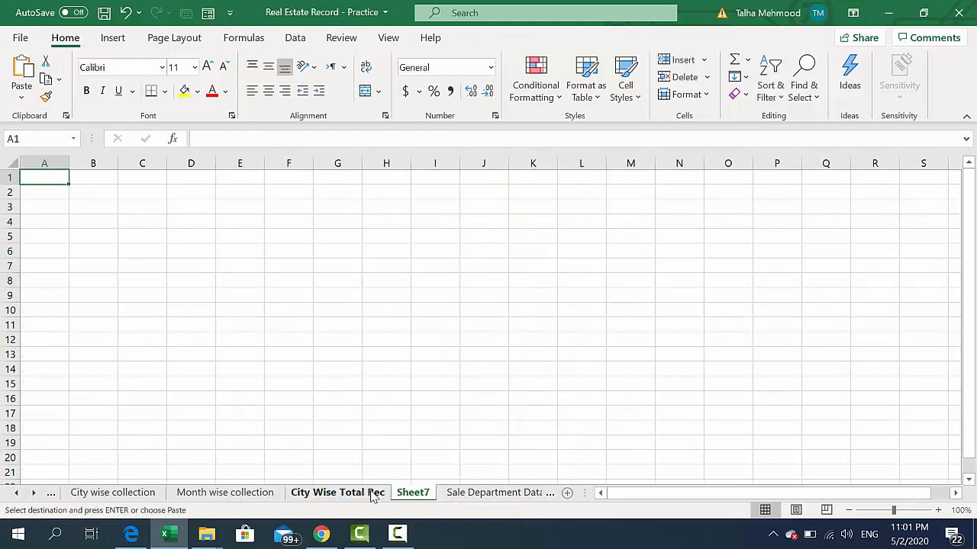
pyautogui.hotkey('ctrl', 'v')
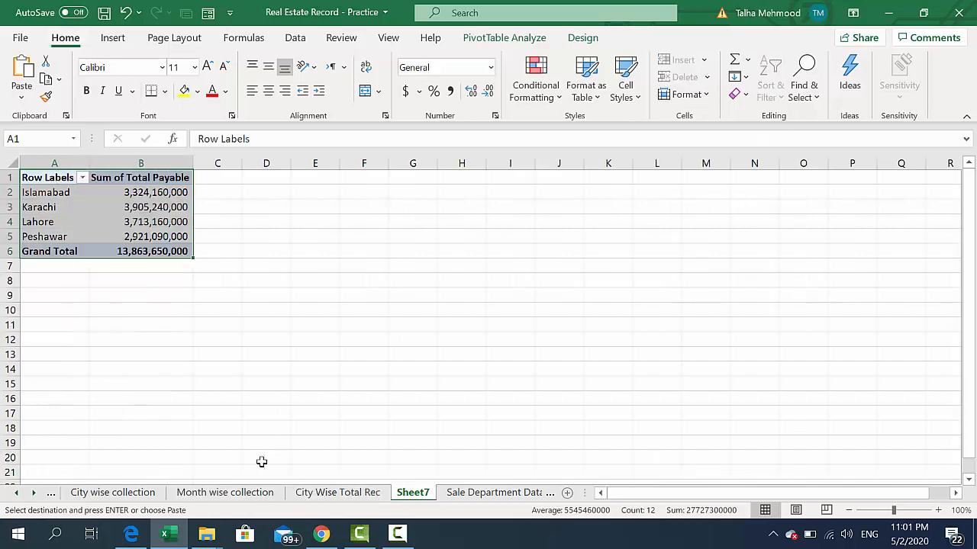
# Step: Show the copied pivot table's field list and replace City Name with Country in its rows
pyautogui.click(155, 221)
pyautogui.rightClick(155, 222)
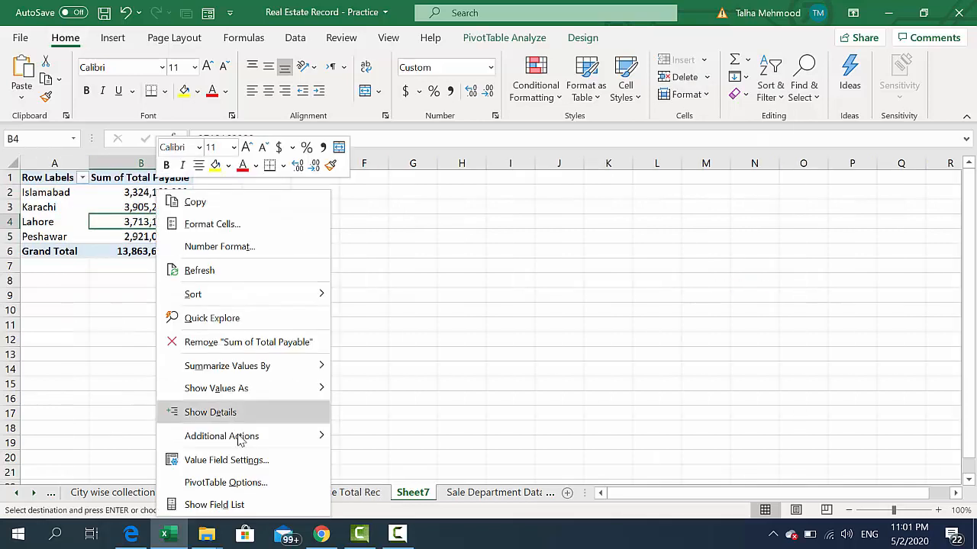
pyautogui.click(244, 508)
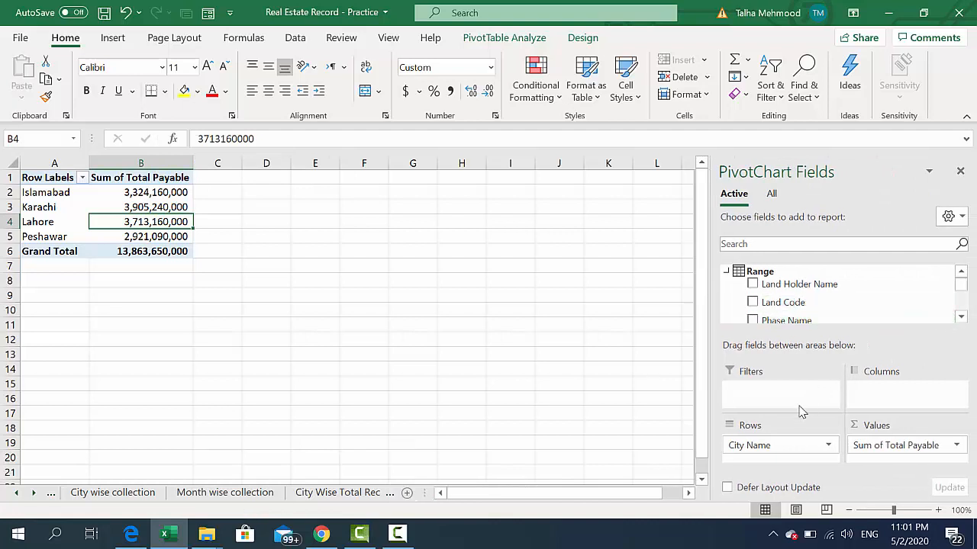
pyautogui.moveTo(964, 285); pyautogui.dragTo(964, 292)
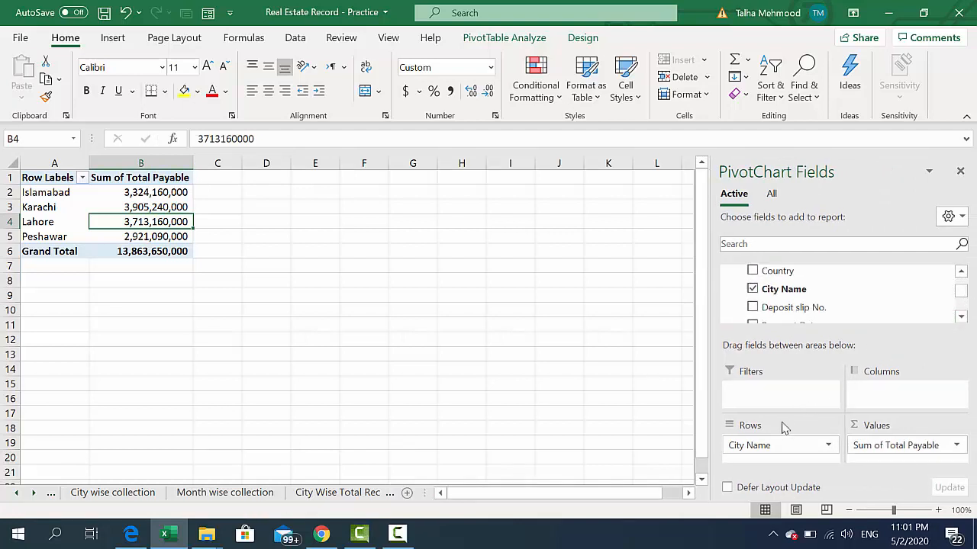
pyautogui.moveTo(779, 444); pyautogui.dragTo(700, 424)
pyautogui.moveTo(793, 270); pyautogui.dragTo(800, 456)
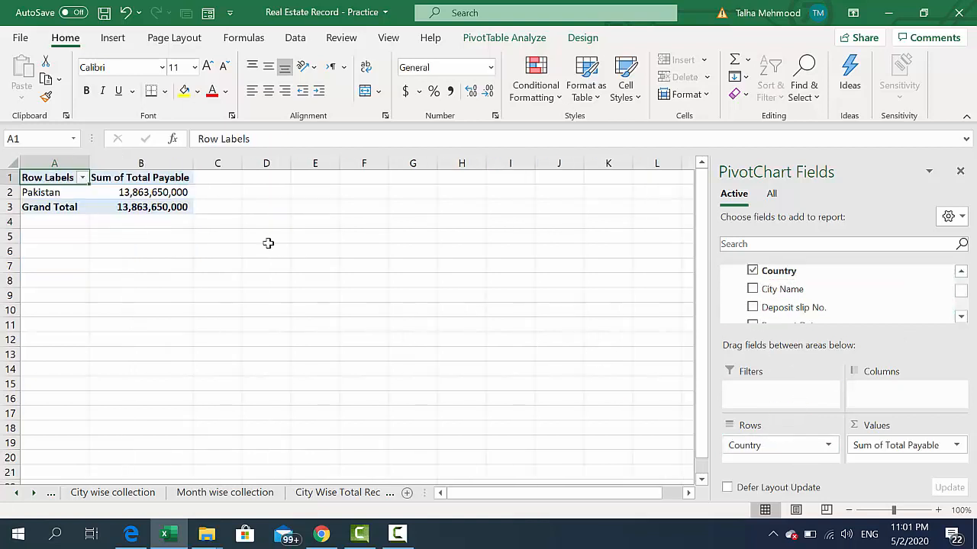
# Step: Show the field list of the country-level total payable pivot table
pyautogui.click(175, 196)
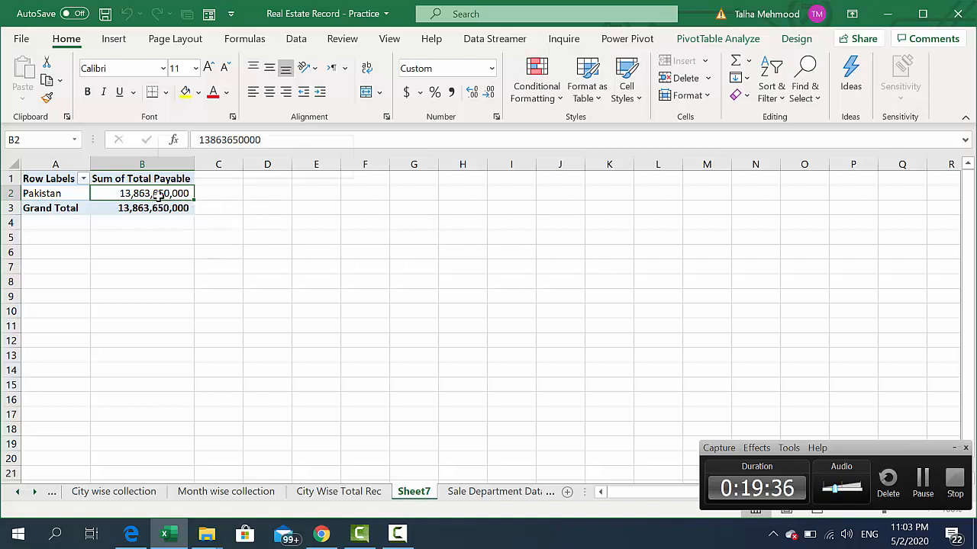
pyautogui.rightClick(160, 194)
pyautogui.click(211, 504)
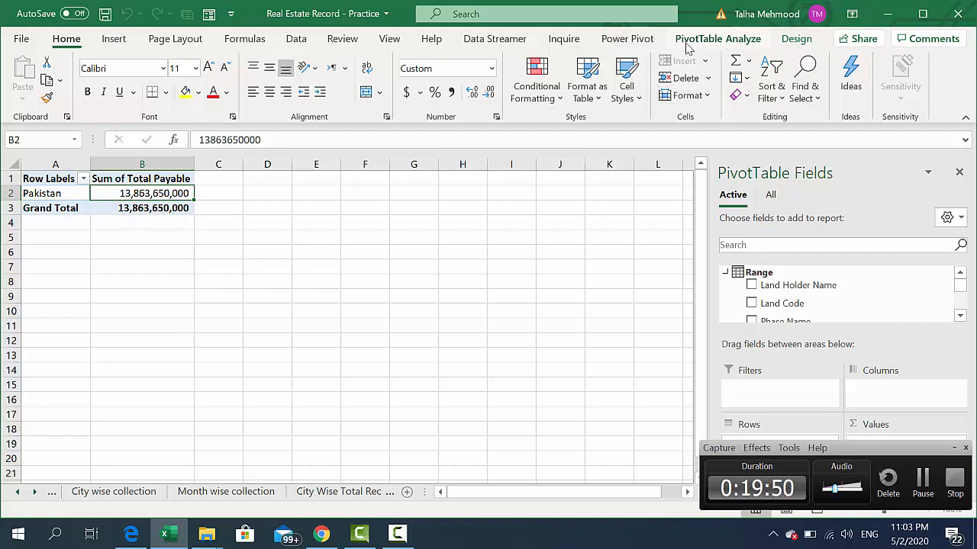
pyautogui.click(645, 42)
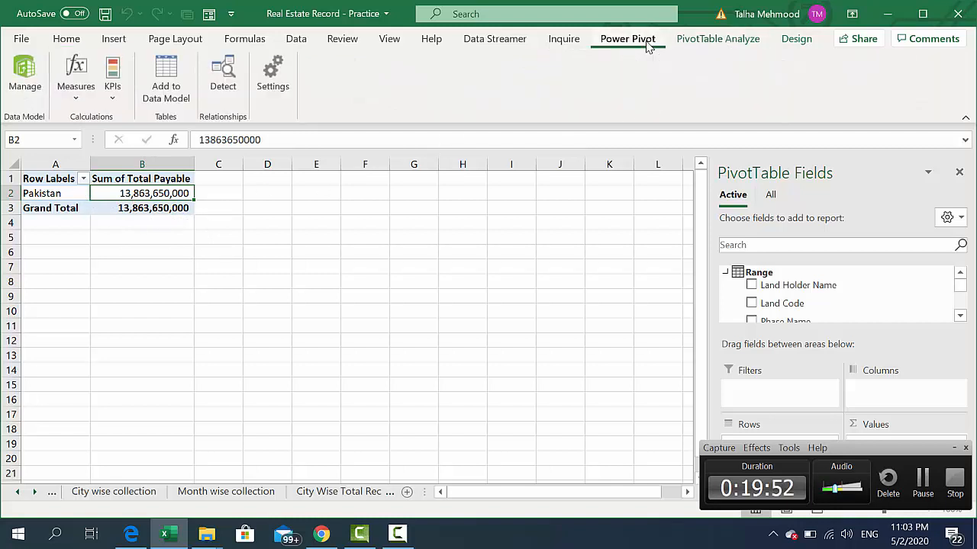
pyautogui.click(75, 84)
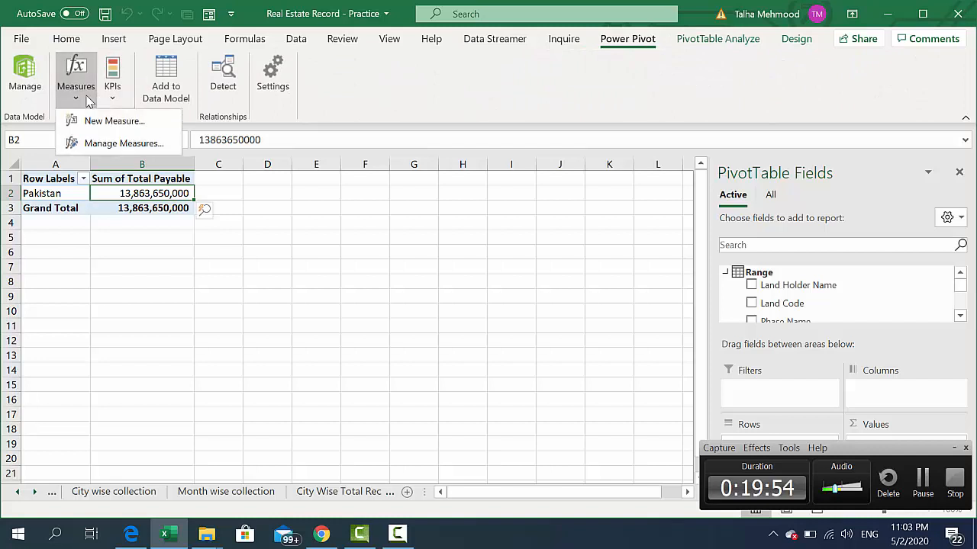
pyautogui.click(89, 121)
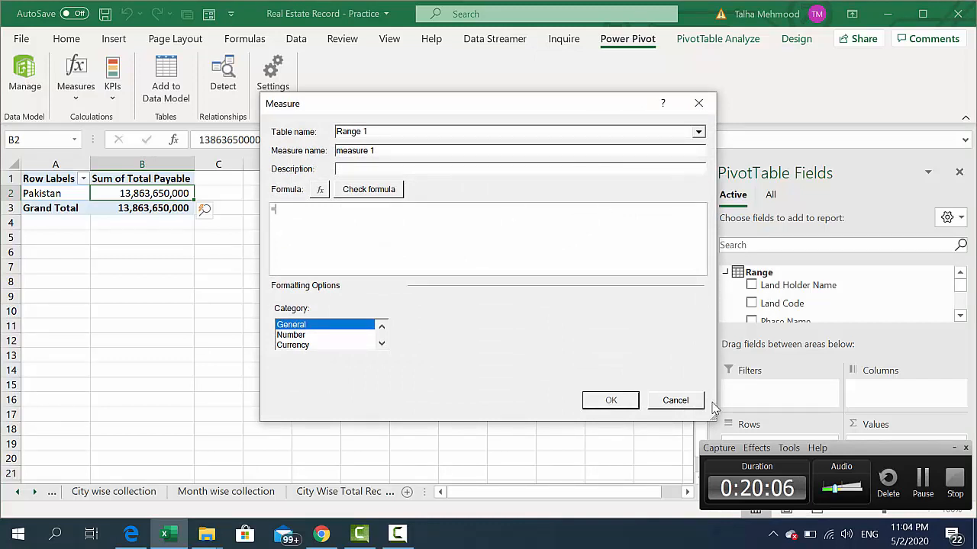
pyautogui.click(675, 400)
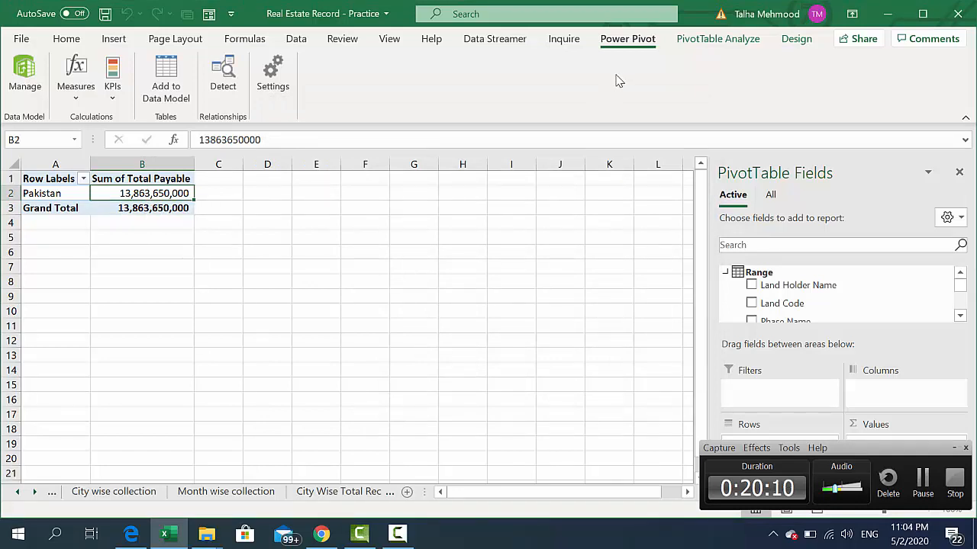
# Step: Start a new Power Pivot measure in the Range 1 table and name it % Collection
pyautogui.click(74, 96)
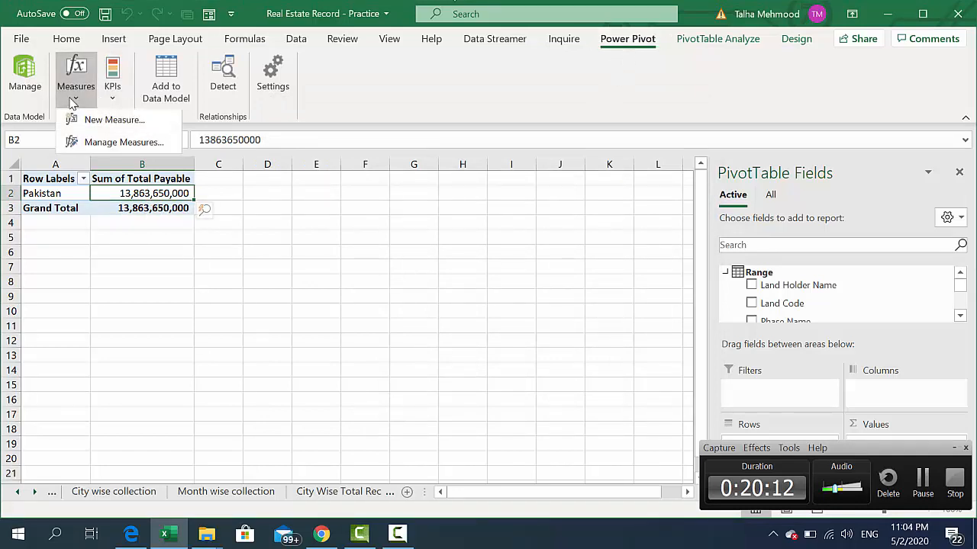
pyautogui.click(99, 120)
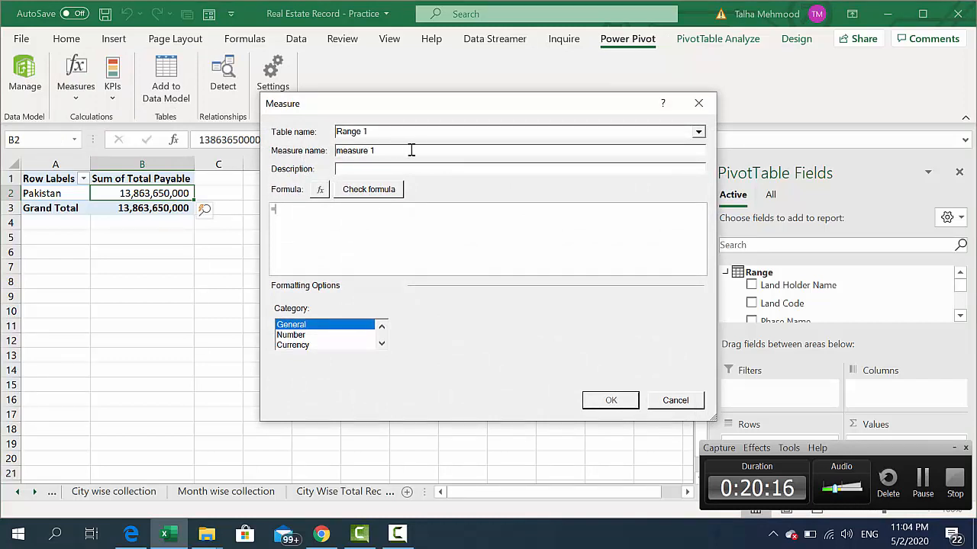
pyautogui.moveTo(414, 151); pyautogui.dragTo(334, 150)
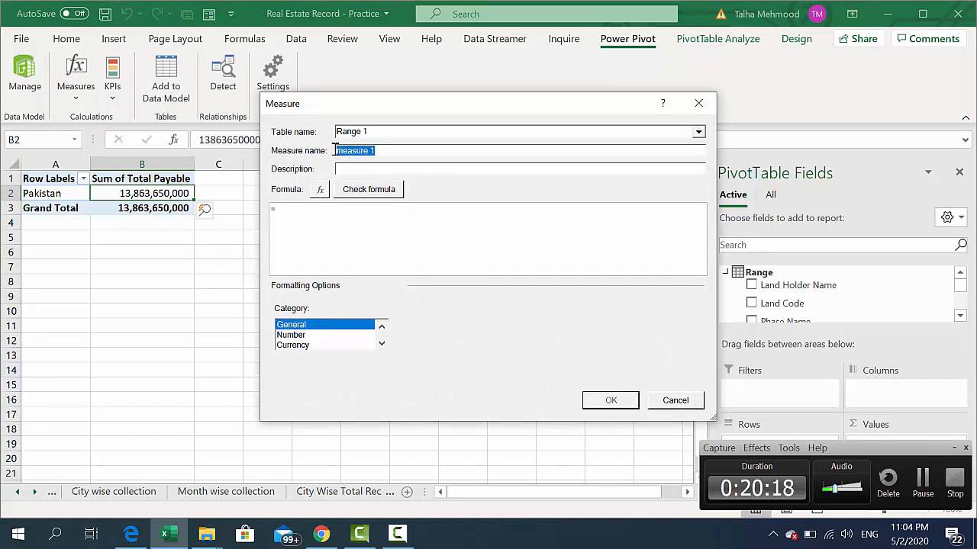
pyautogui.write('% Collection')
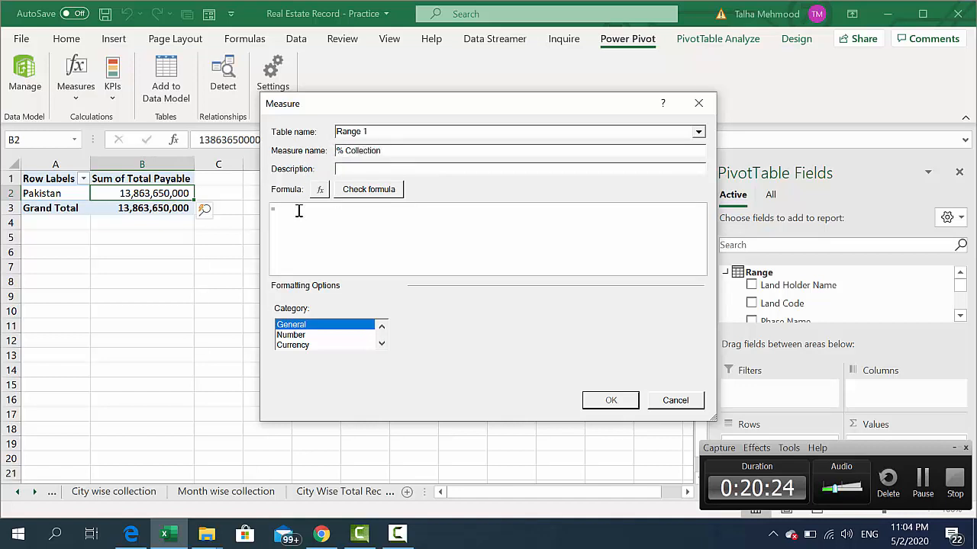
# Step: Define the % Collection measure as =[Sum of Collection]/[Sum of Total Payable] and create it
pyautogui.write('coll')
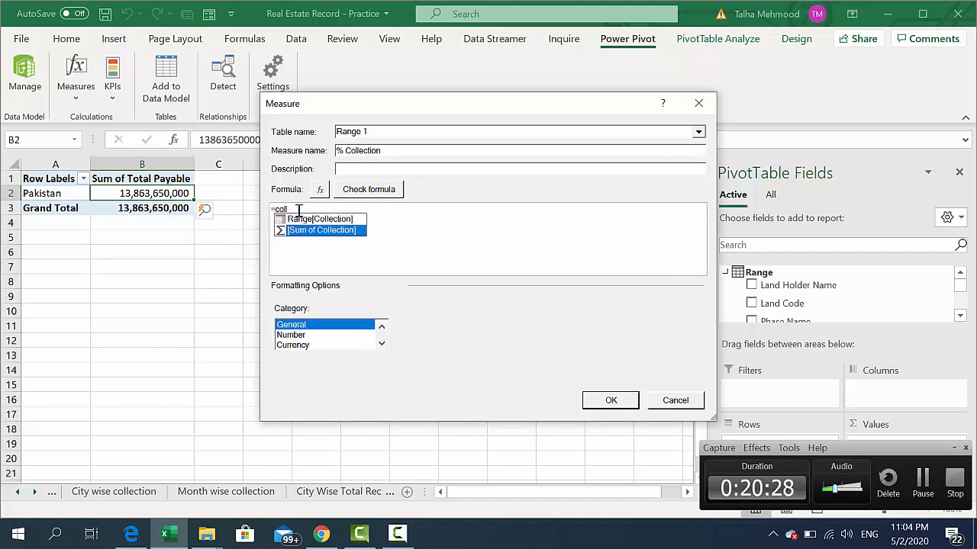
pyautogui.press('Tab')
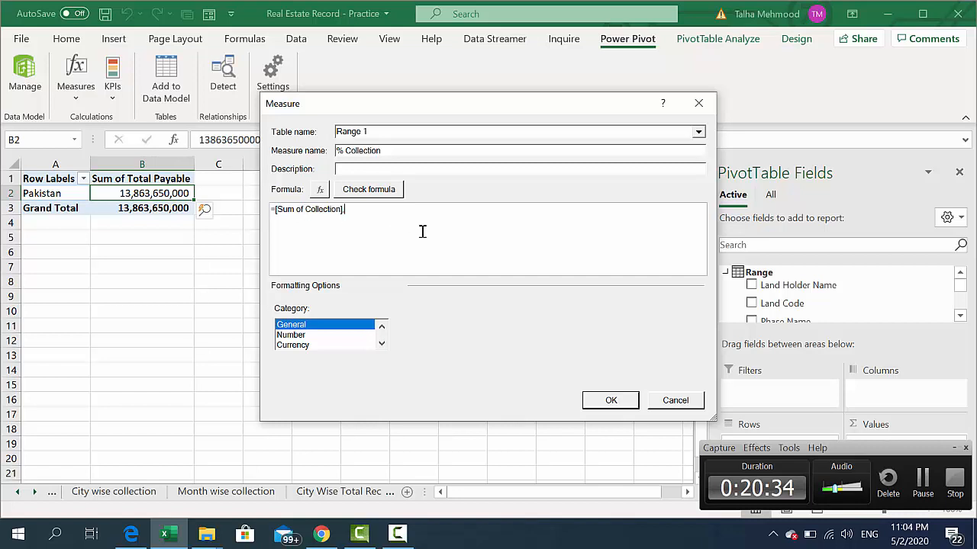
pyautogui.write('/paya')
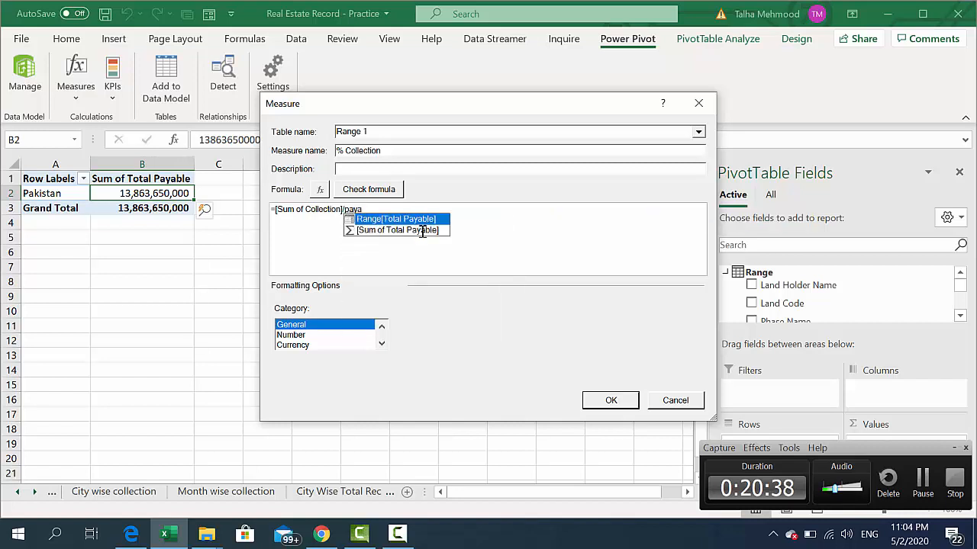
pyautogui.click(422, 231)
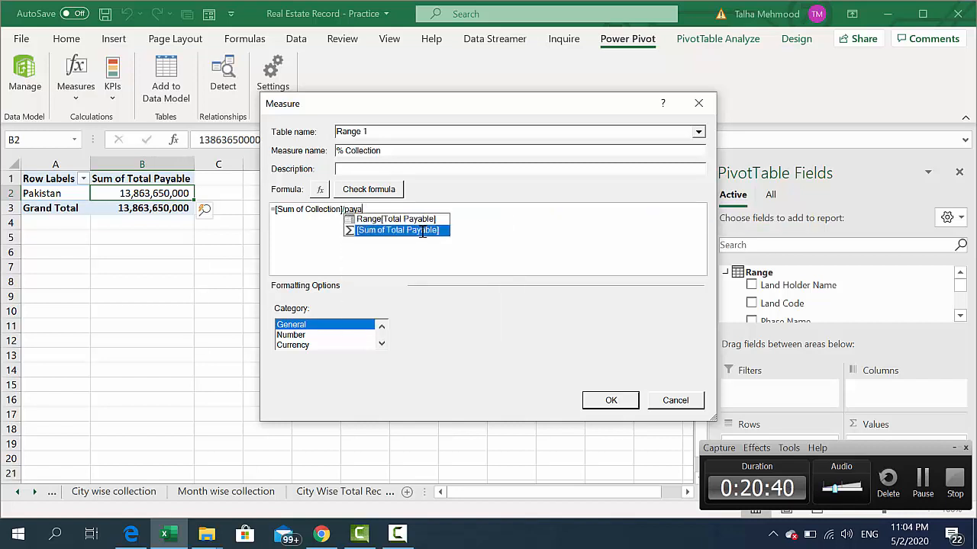
pyautogui.press('Tab')
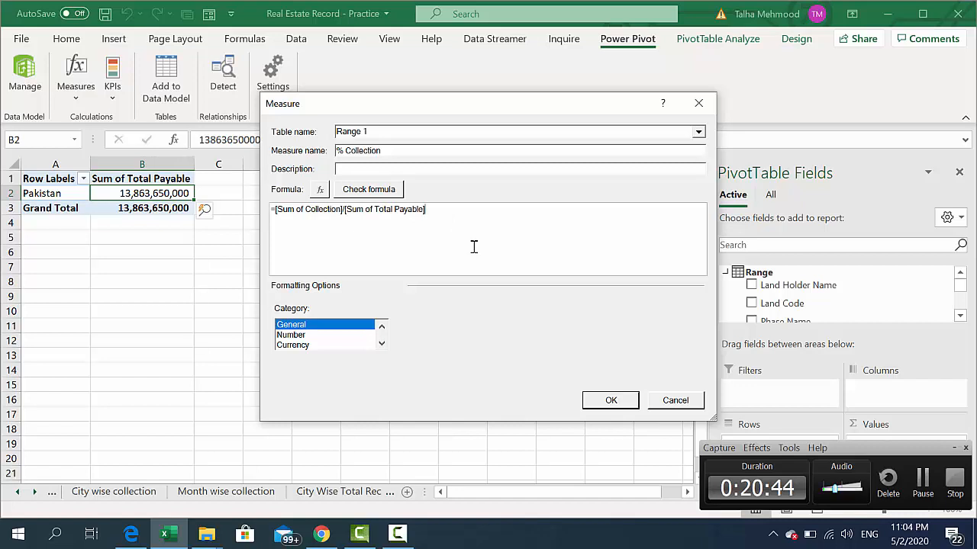
pyautogui.click(611, 400)
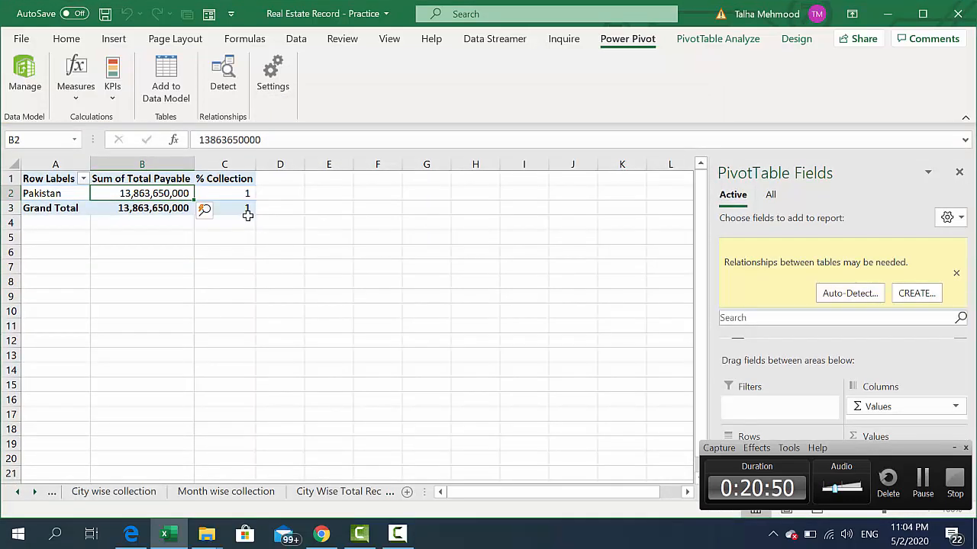
# Step: Start another new measure in the Range 1 table and name it % Outstanding
pyautogui.click(234, 195)
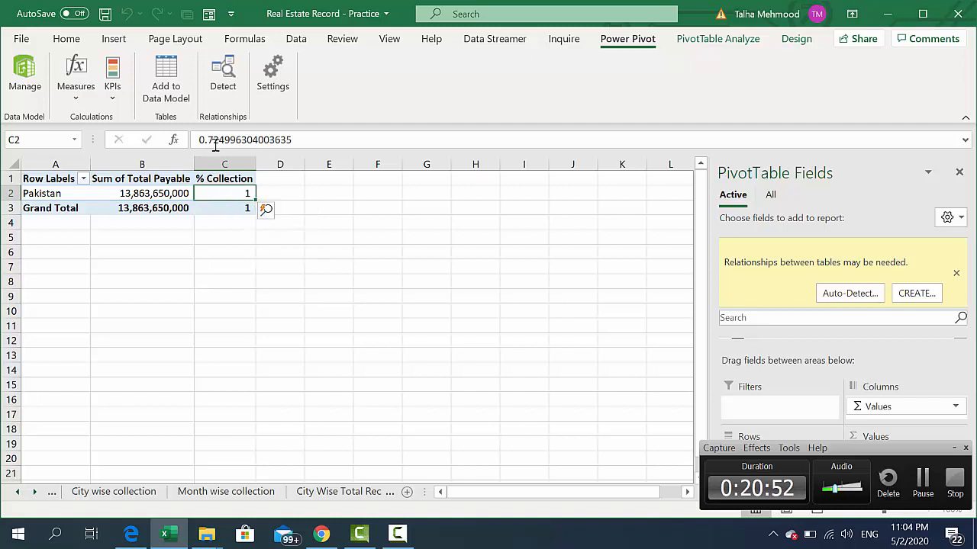
pyautogui.click(85, 101)
pyautogui.click(100, 121)
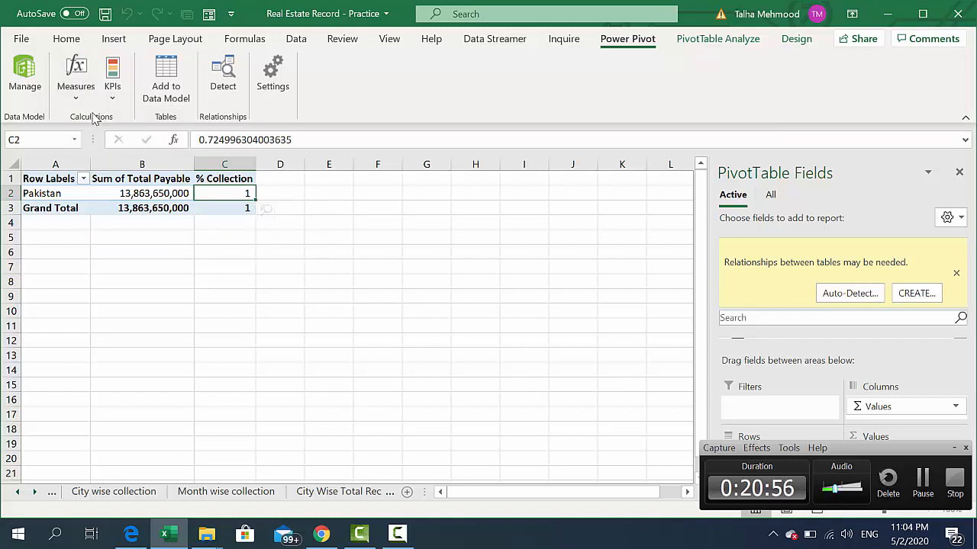
pyautogui.moveTo(386, 150); pyautogui.dragTo(297, 151)
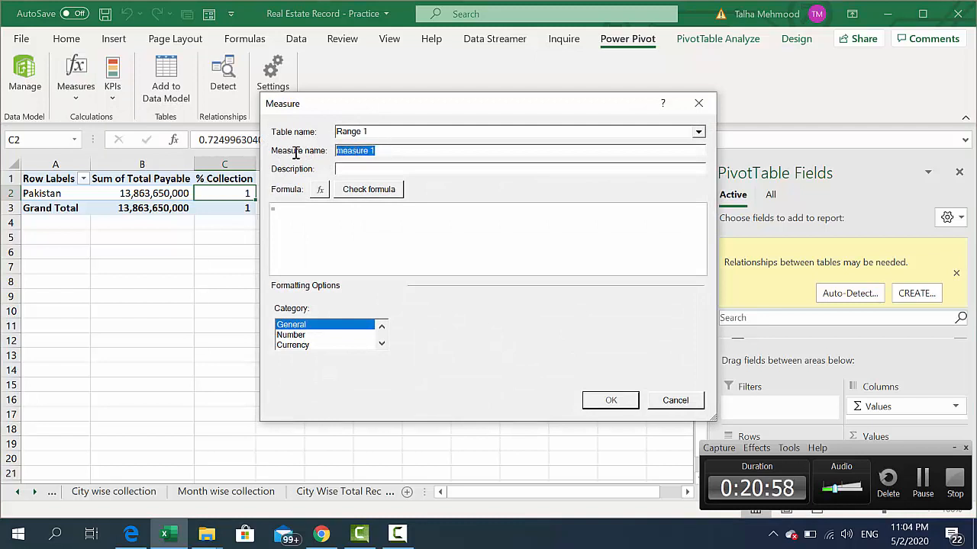
pyautogui.write('% O')
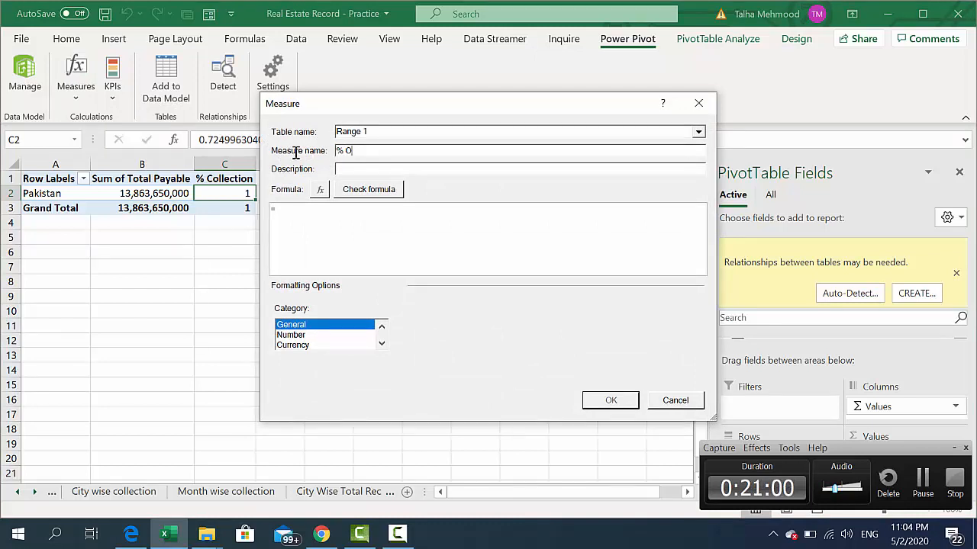
pyautogui.write('utstanding')
# Step: Define the % Outstanding measure as =[Sum of Outstanding]/[Sum of Total Payable] and create it
pyautogui.click(314, 212)
pyautogui.write('out')
pyautogui.press('Down')
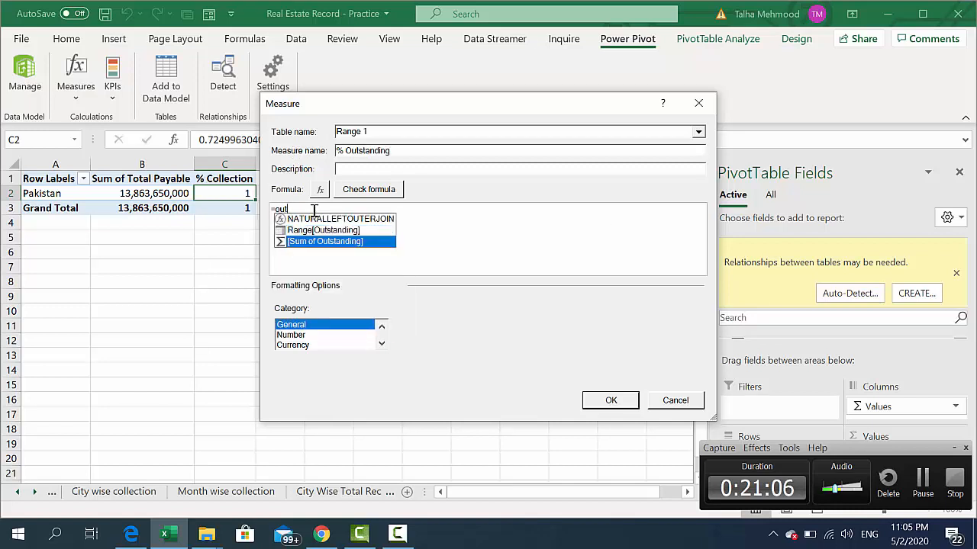
pyautogui.press('Tab')
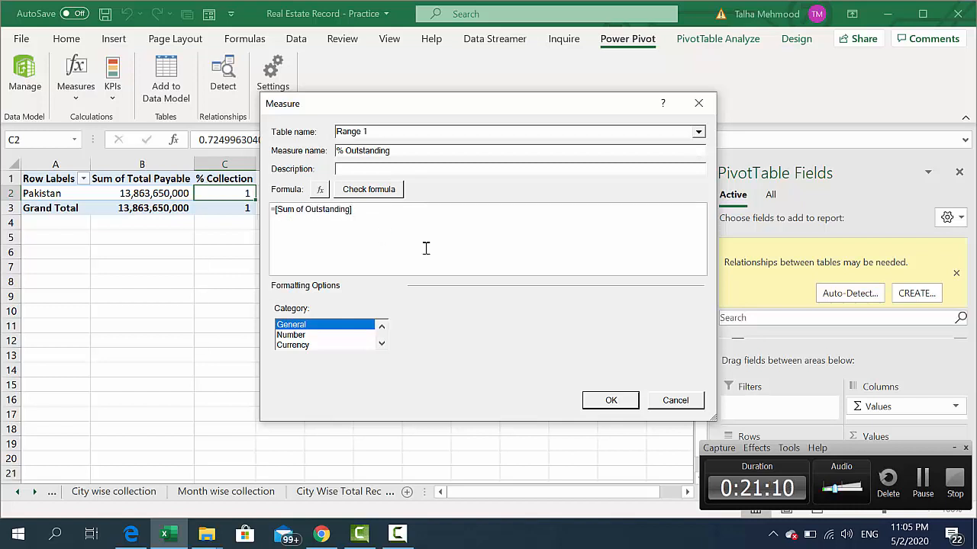
pyautogui.write('/paya')
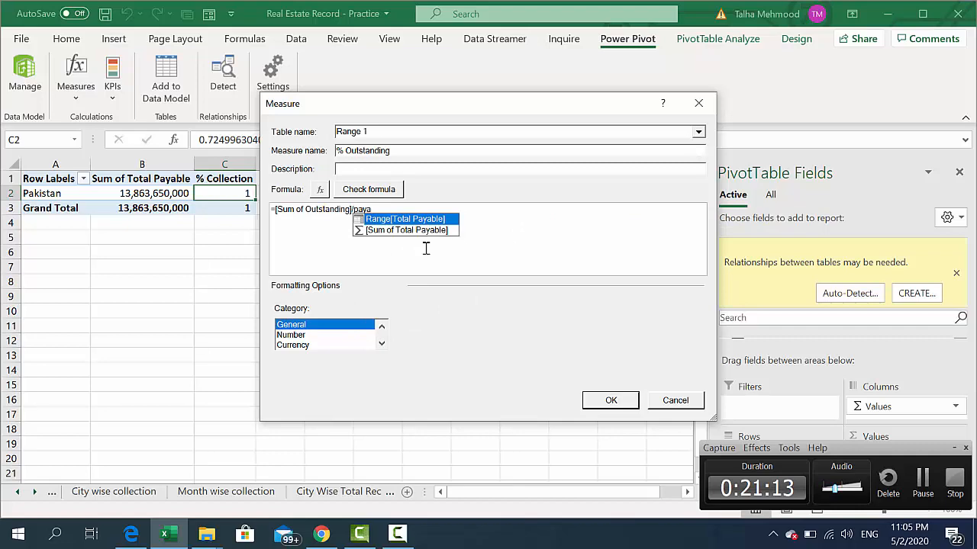
pyautogui.press('Down')
pyautogui.press('Tab')
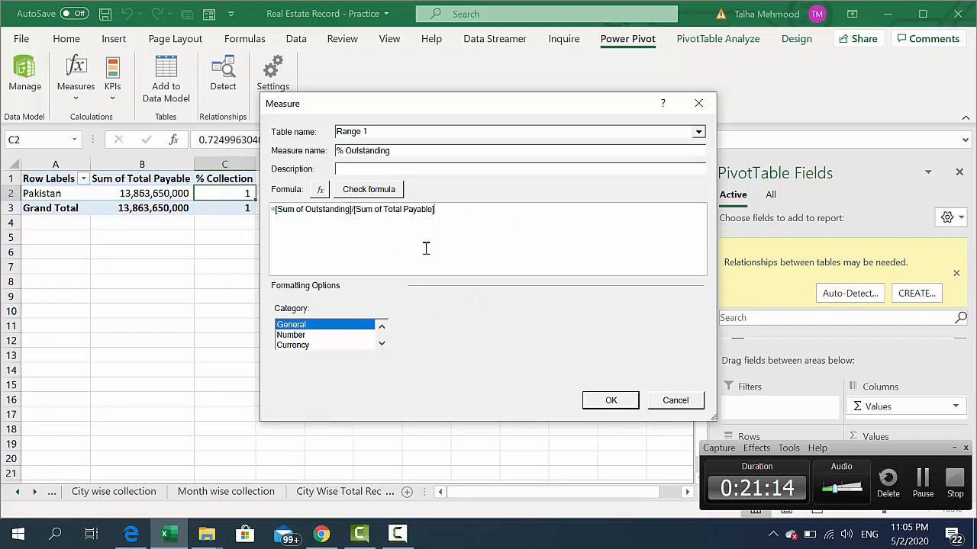
pyautogui.click(611, 401)
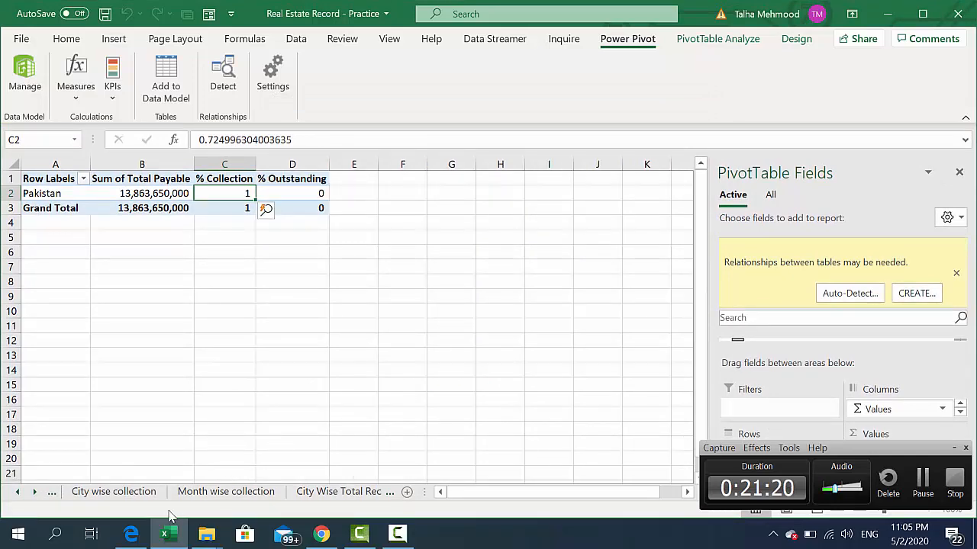
# Step: Go to the Sale Department Data sheet and examine the Total Payable, Collection and Outstanding columns behind the measures
pyautogui.click(122, 492)
pyautogui.click(52, 492)
pyautogui.click(52, 492)
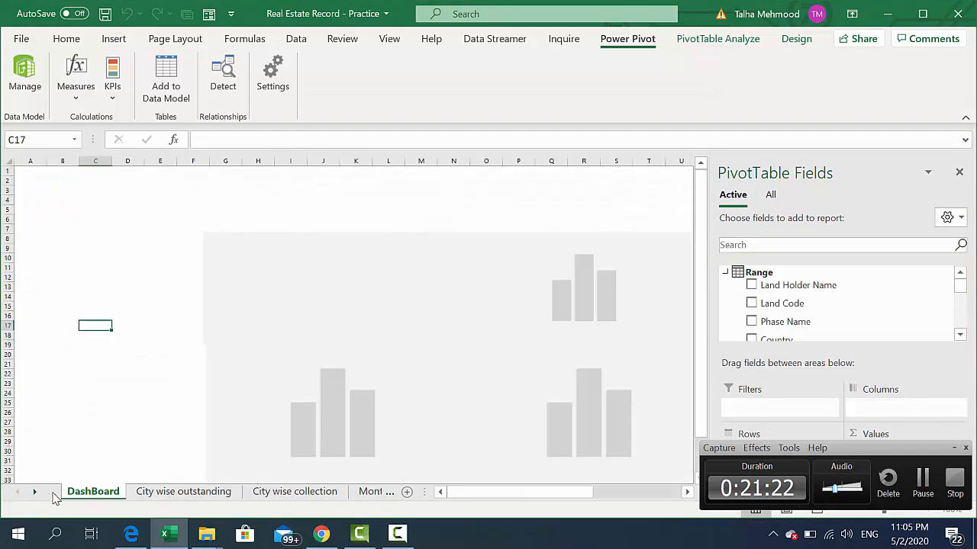
pyautogui.click(366, 492)
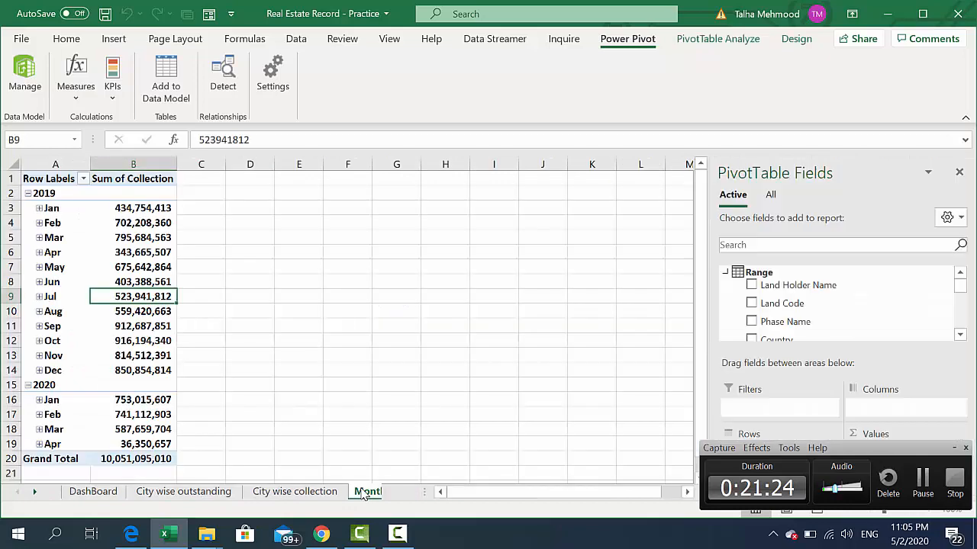
pyautogui.click(392, 493)
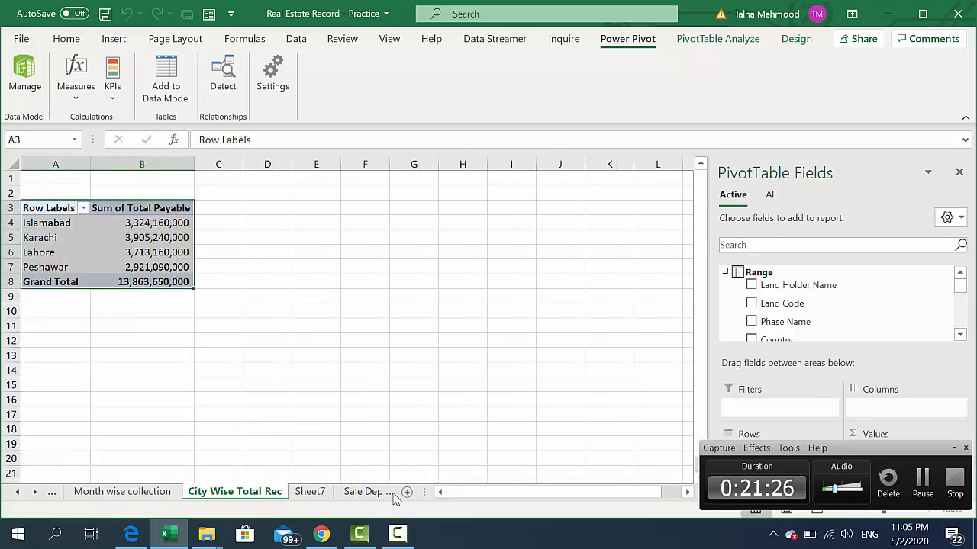
pyautogui.click(370, 492)
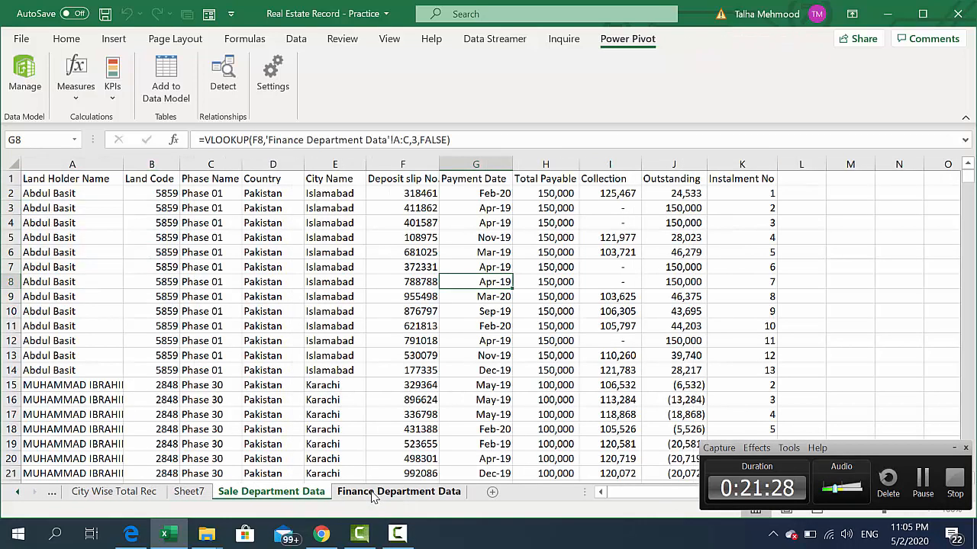
pyautogui.press('Right')
pyautogui.press('Up')
pyautogui.press('Up')
pyautogui.press('Up')
pyautogui.press('Up')
pyautogui.press('Up')
pyautogui.press('Up')
pyautogui.press('Up')
pyautogui.press('Right')
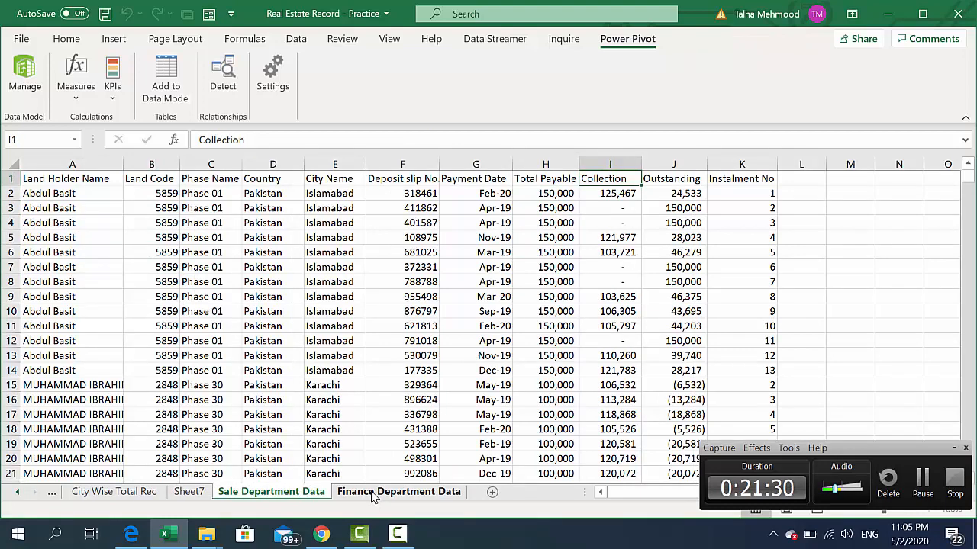
pyautogui.press('Right')
pyautogui.press('Left')
pyautogui.press('Left')
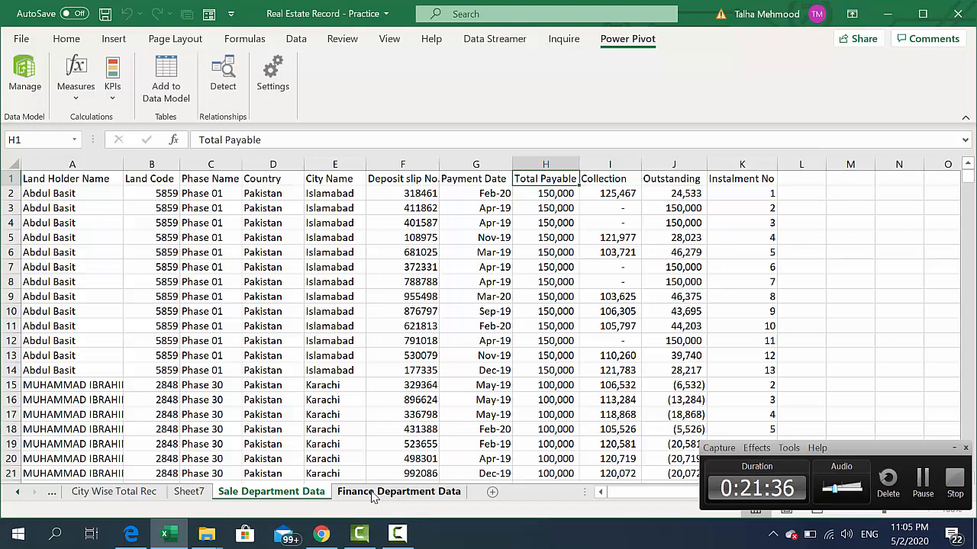
pyautogui.press('Right')
pyautogui.press('Down')
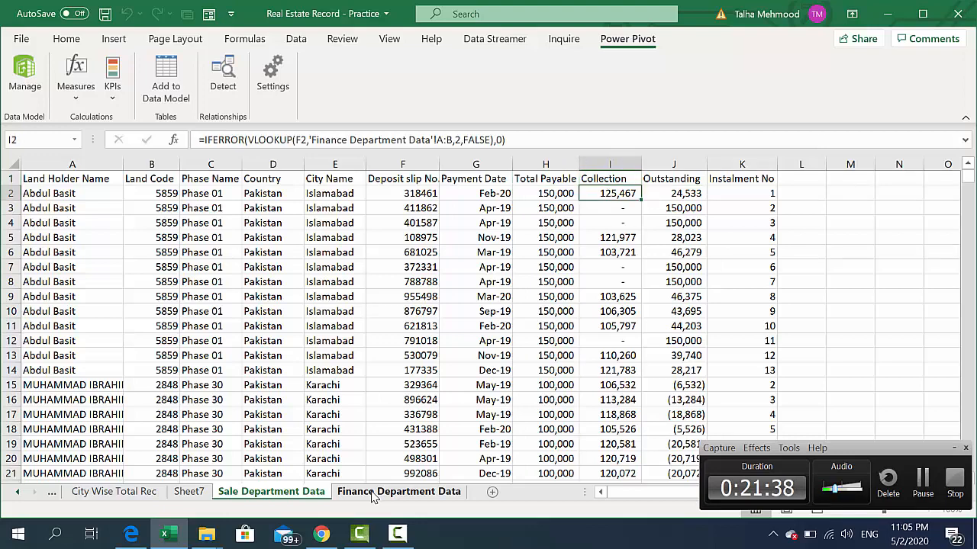
pyautogui.press('Right')
pyautogui.press('Left')
pyautogui.press('Left')
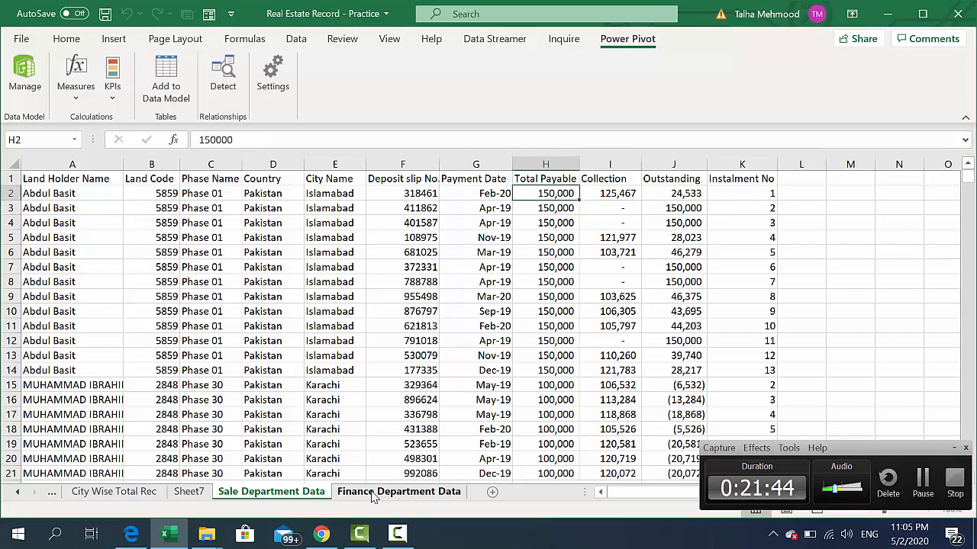
# Step: Return to the country pivot on Sheet7 and check the underlying % Outstanding value for Pakistan
pyautogui.hotkey('ctrl', 'pageup')
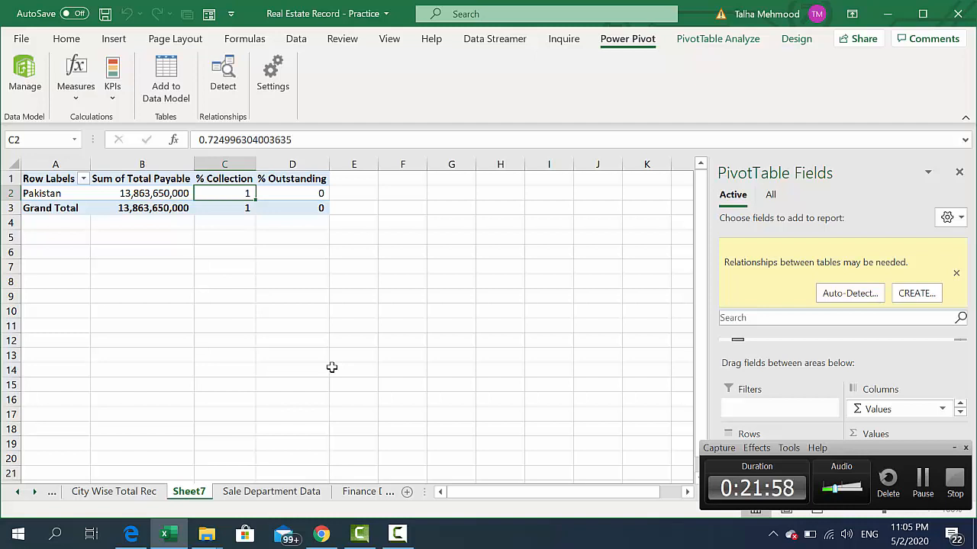
pyautogui.press('Right')
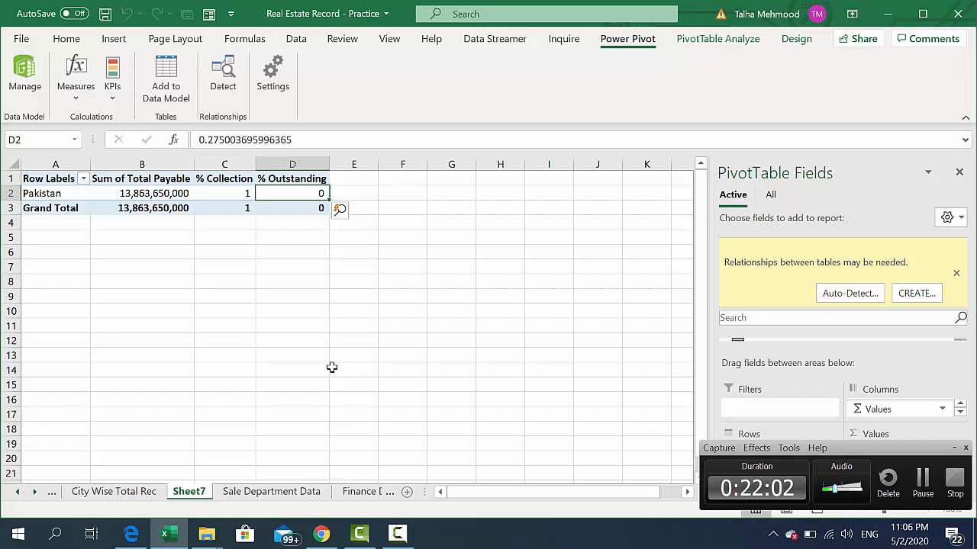
# Step: Remove Sum of Total Payable from the pivot and rearrange it with the measure values as rows and Country as columns
pyautogui.click(956, 273)
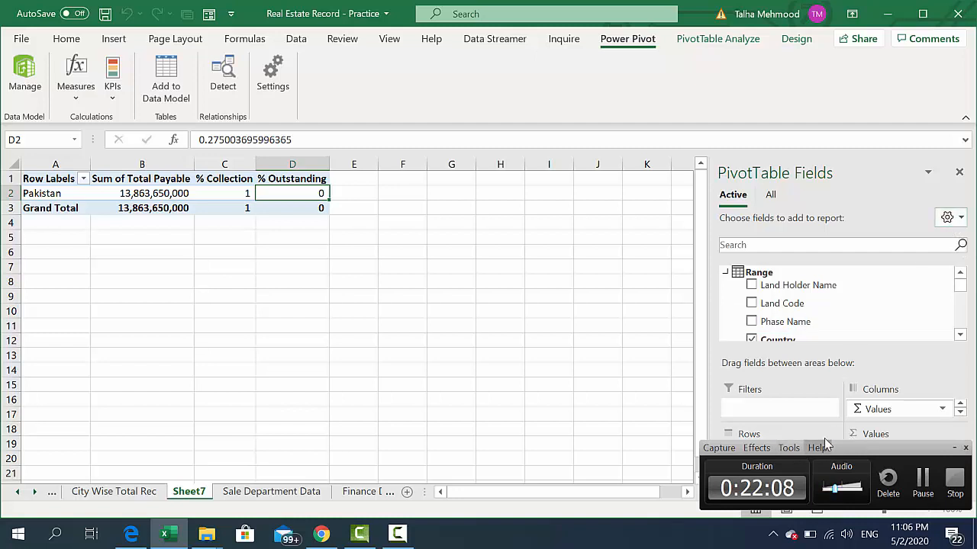
pyautogui.moveTo(842, 448); pyautogui.dragTo(684, 538)
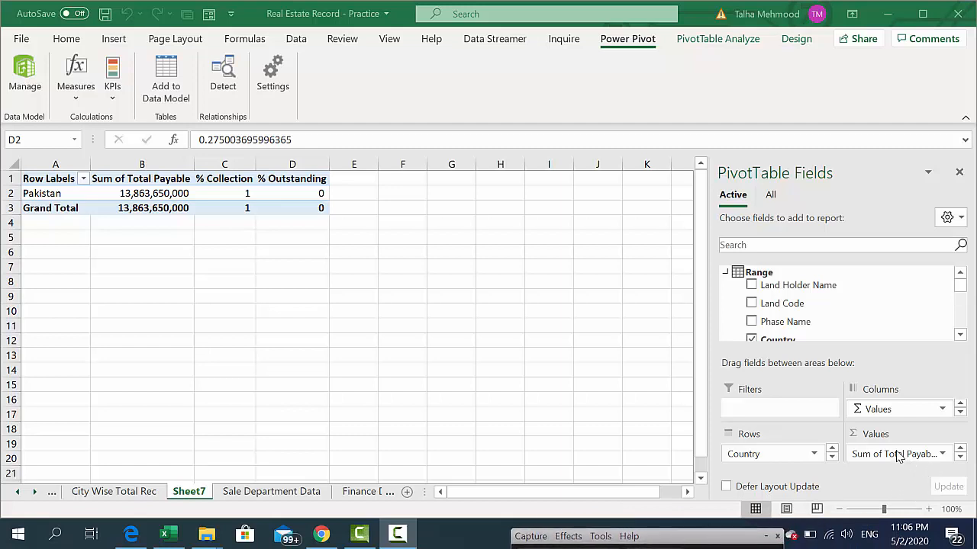
pyautogui.moveTo(899, 455); pyautogui.dragTo(555, 395)
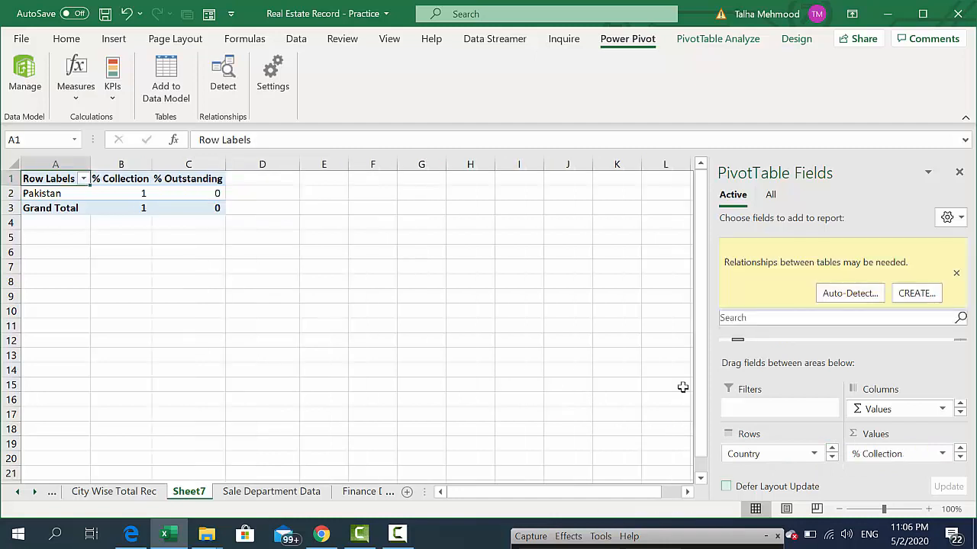
pyautogui.click(957, 275)
pyautogui.moveTo(887, 402)
pyautogui.mouseDown()
pyautogui.moveTo(806, 451)
pyautogui.moveTo(794, 477)
pyautogui.moveTo(763, 453)
pyautogui.moveTo(885, 412)
pyautogui.mouseUp()
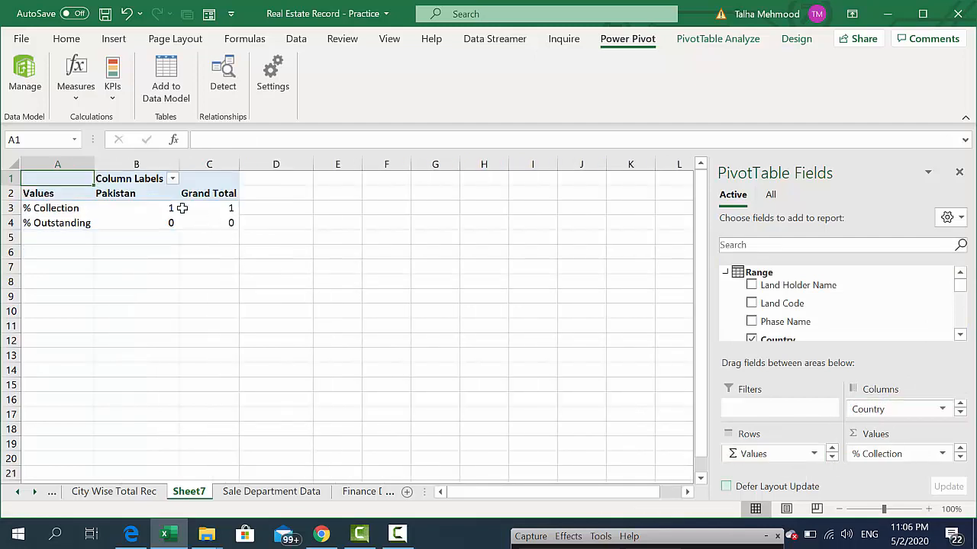
# Step: Format the % Collection and % Outstanding values, including the grand totals, as percentages with two decimal places
pyautogui.moveTo(178, 208); pyautogui.dragTo(191, 226)
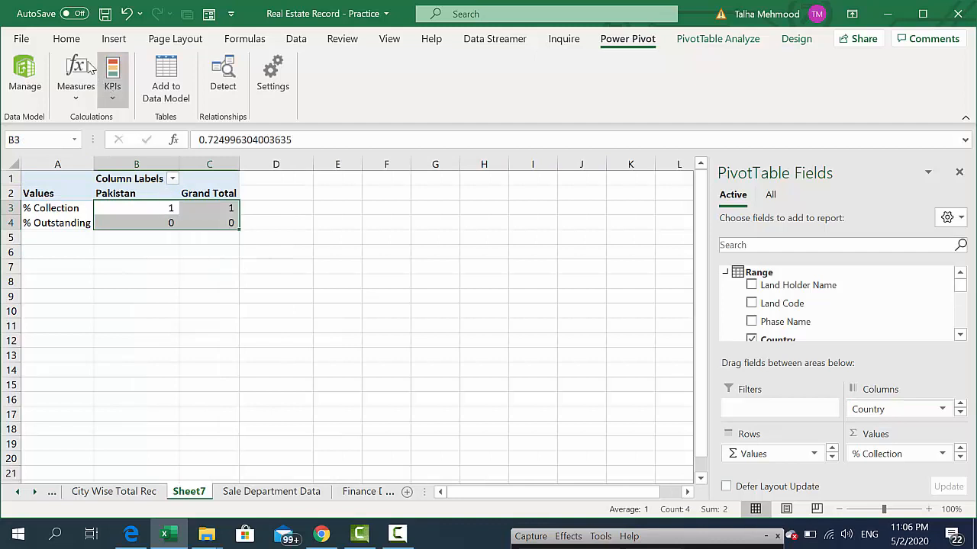
pyautogui.click(67, 39)
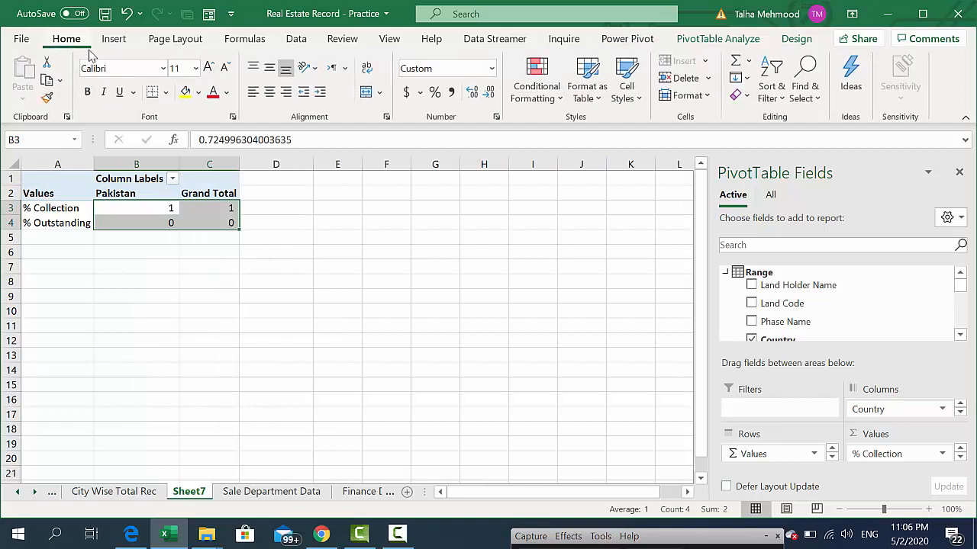
pyautogui.click(435, 92)
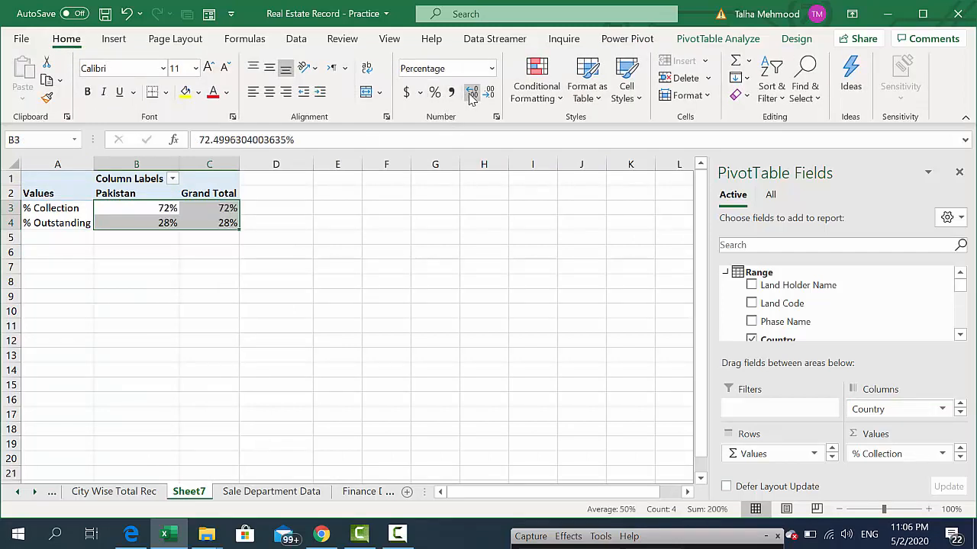
pyautogui.doubleClick(470, 96)
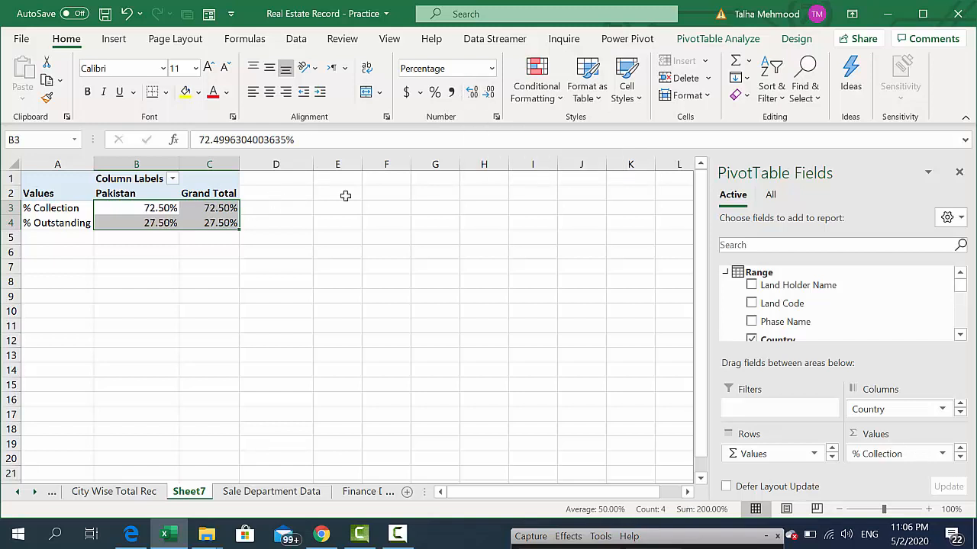
# Step: Insert a standard pie PivotChart of % Collection and % Outstanding from the country pivot
pyautogui.click(733, 39)
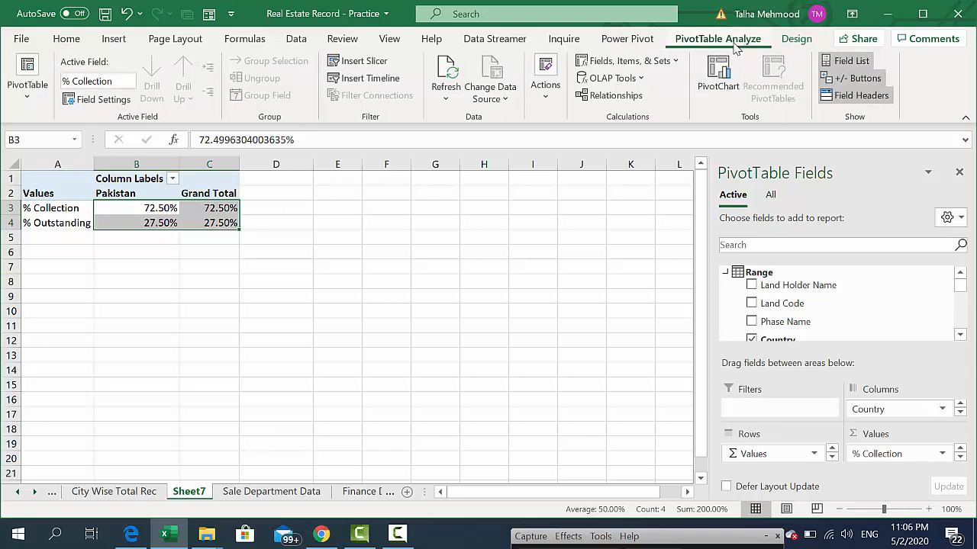
pyautogui.click(720, 70)
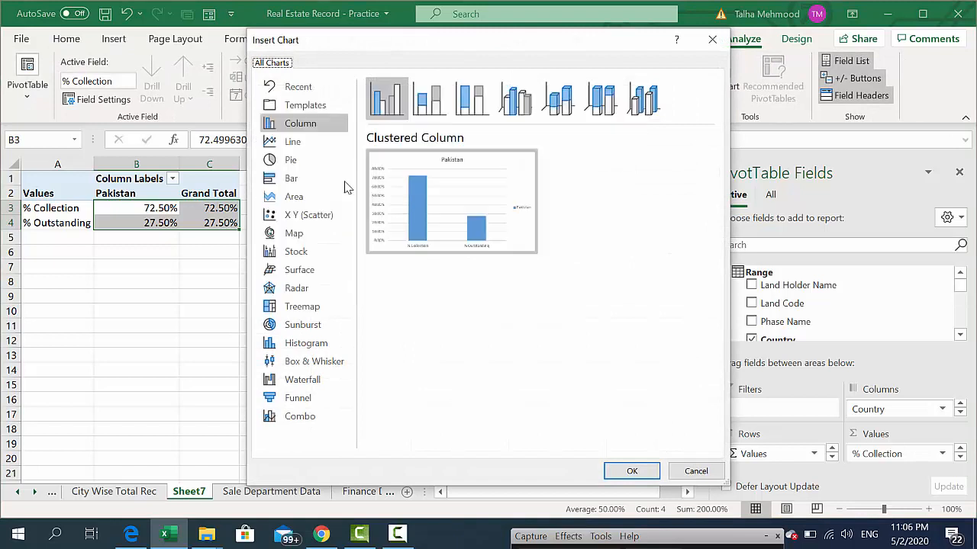
pyautogui.click(324, 153)
pyautogui.click(314, 131)
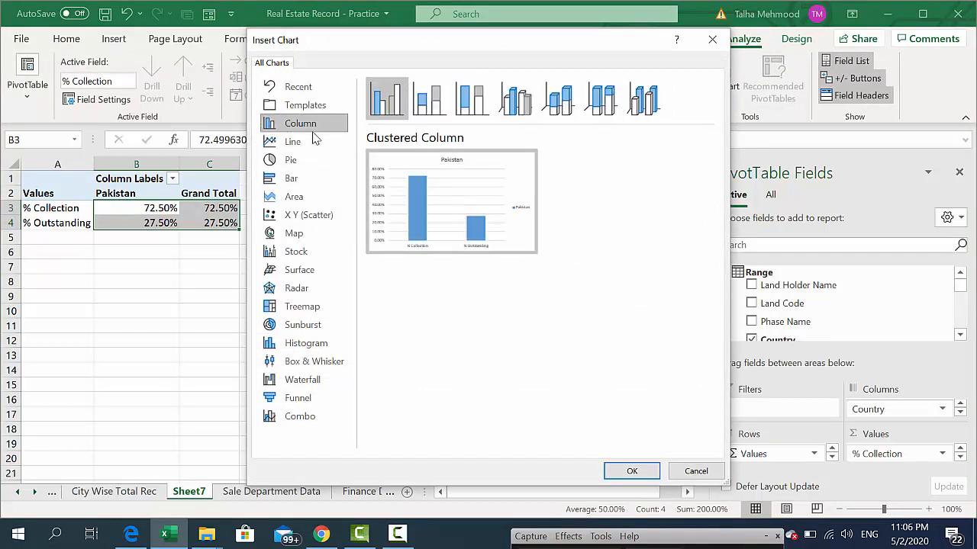
pyautogui.click(308, 149)
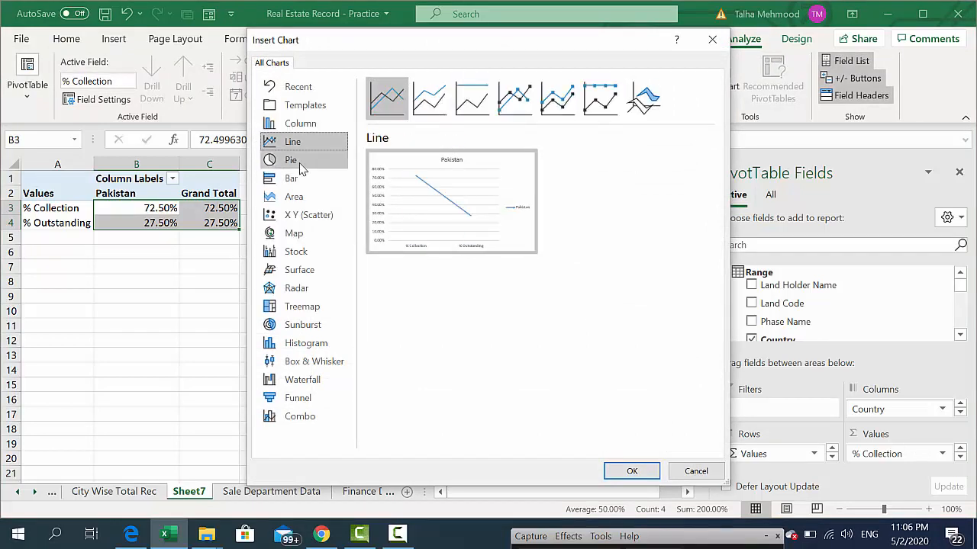
pyautogui.click(297, 177)
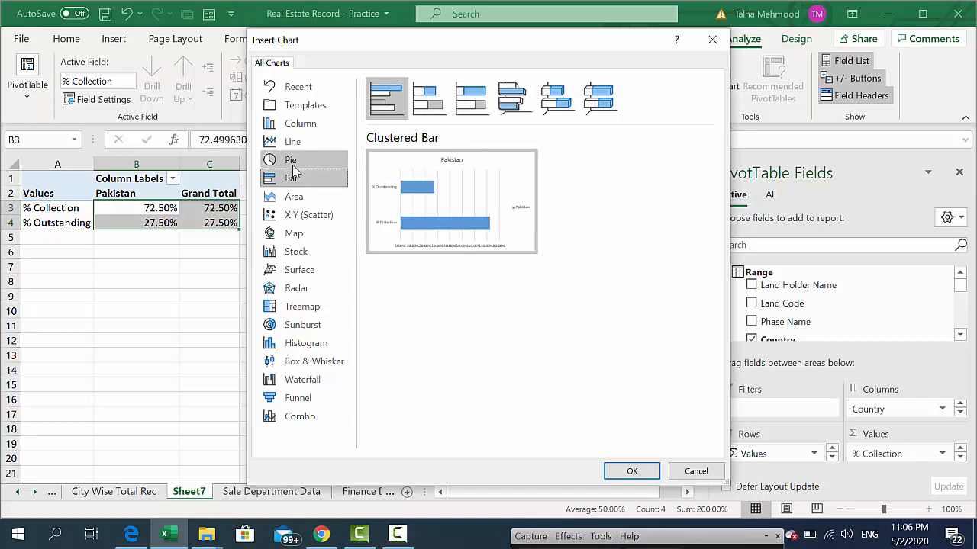
pyautogui.click(294, 167)
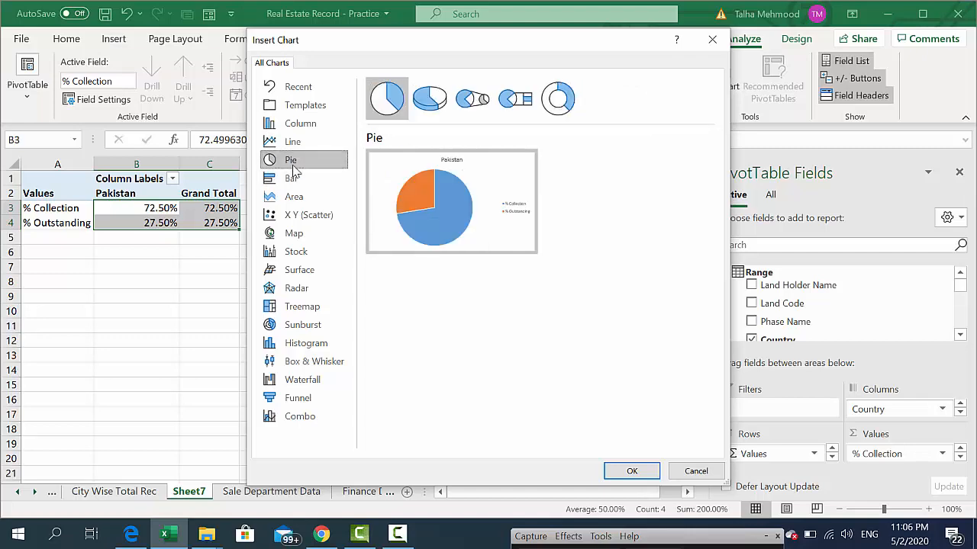
pyautogui.doubleClick(447, 214)
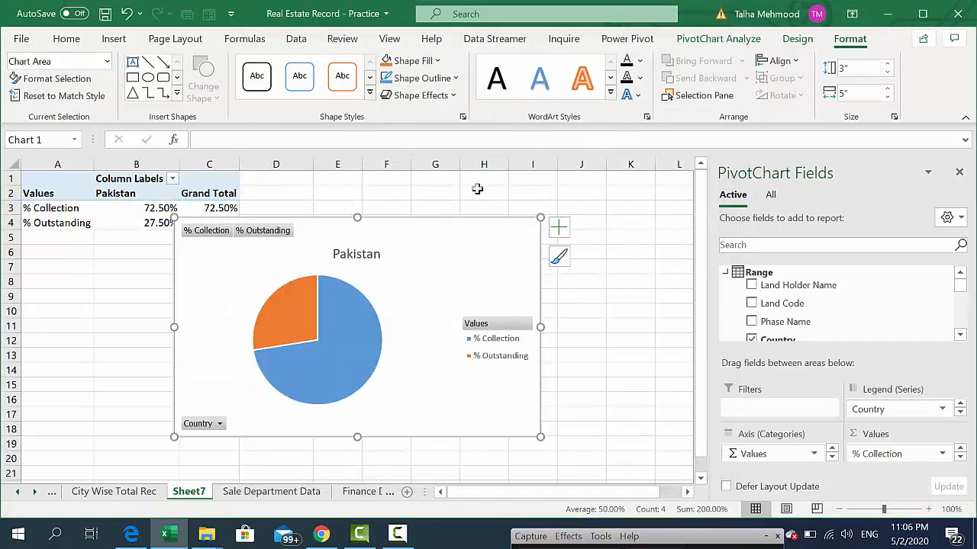
# Step: Try a solid blue chart style on the pie chart, then apply Style 3 with the grey gradient background
pyautogui.click(797, 38)
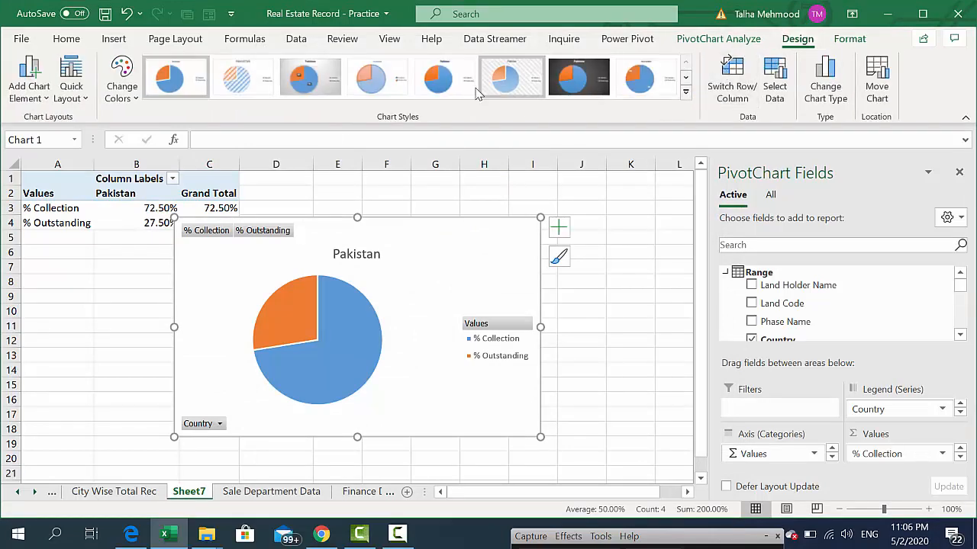
pyautogui.click(685, 77)
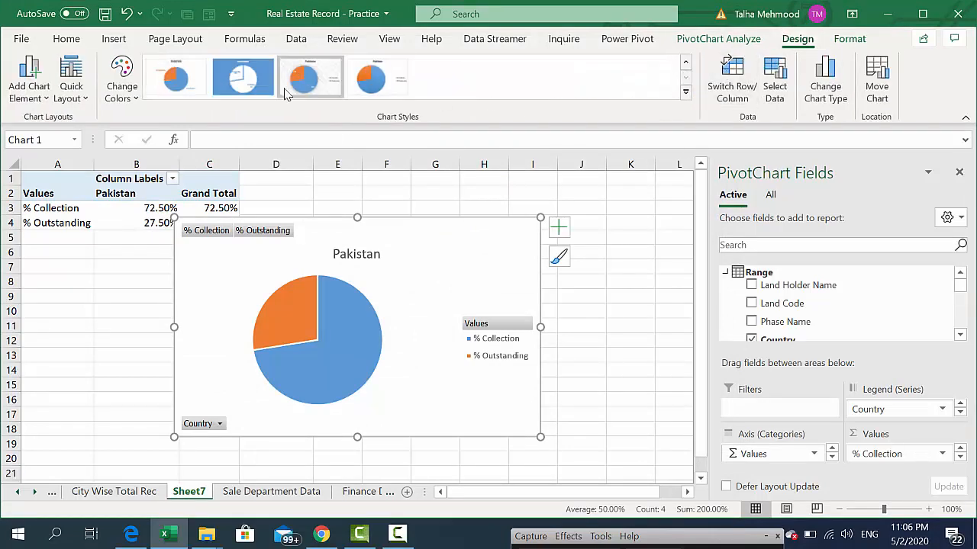
pyautogui.click(243, 77)
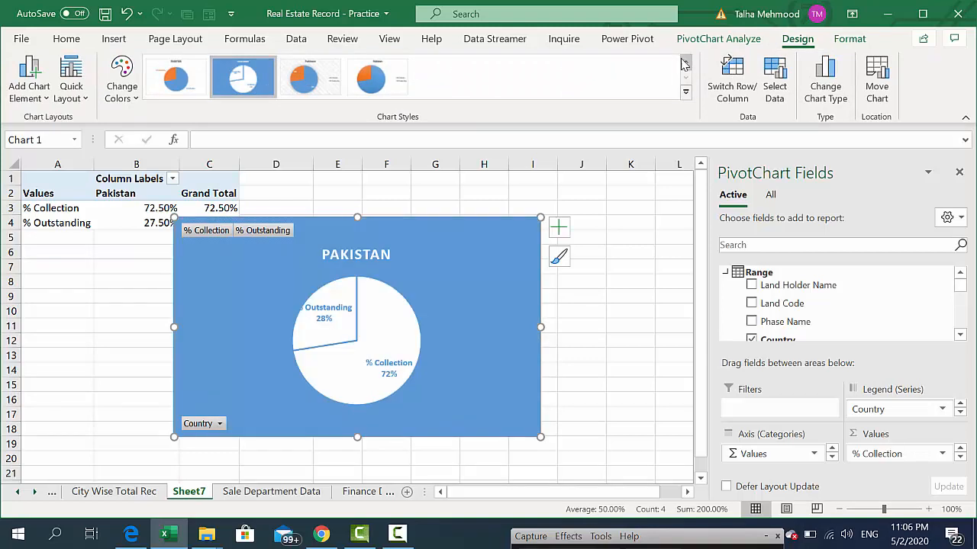
pyautogui.click(685, 63)
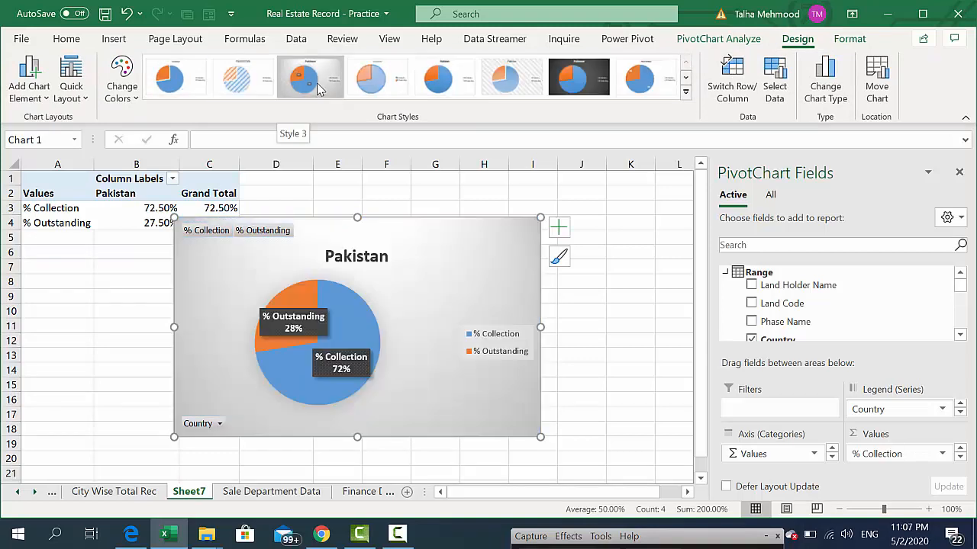
pyautogui.click(319, 90)
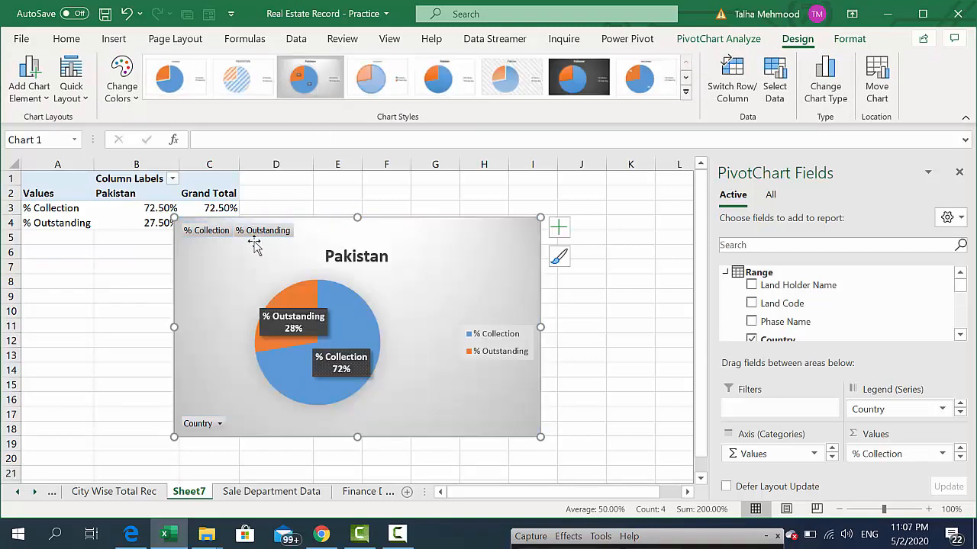
# Step: Hide all field buttons on the pie chart and delete its Pakistan title
pyautogui.rightClick(209, 232)
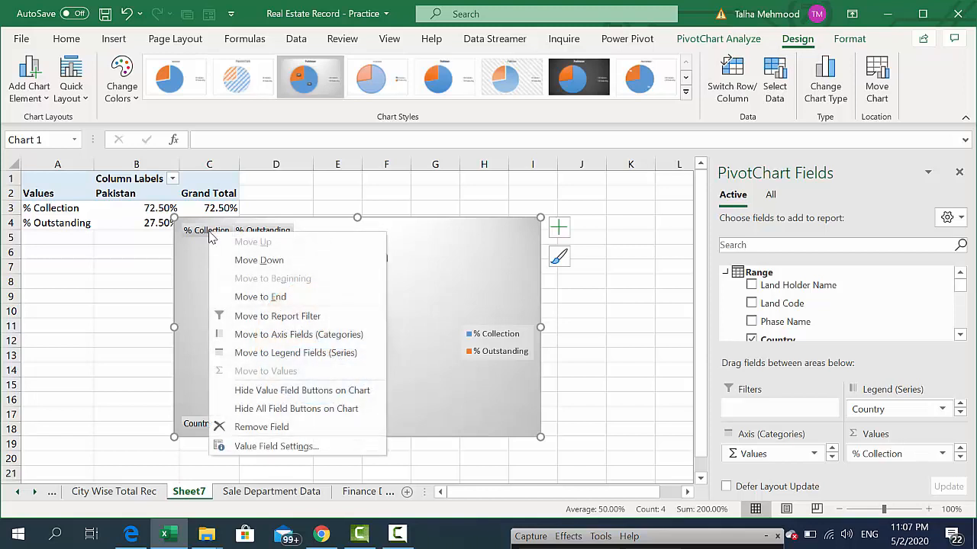
pyautogui.click(298, 409)
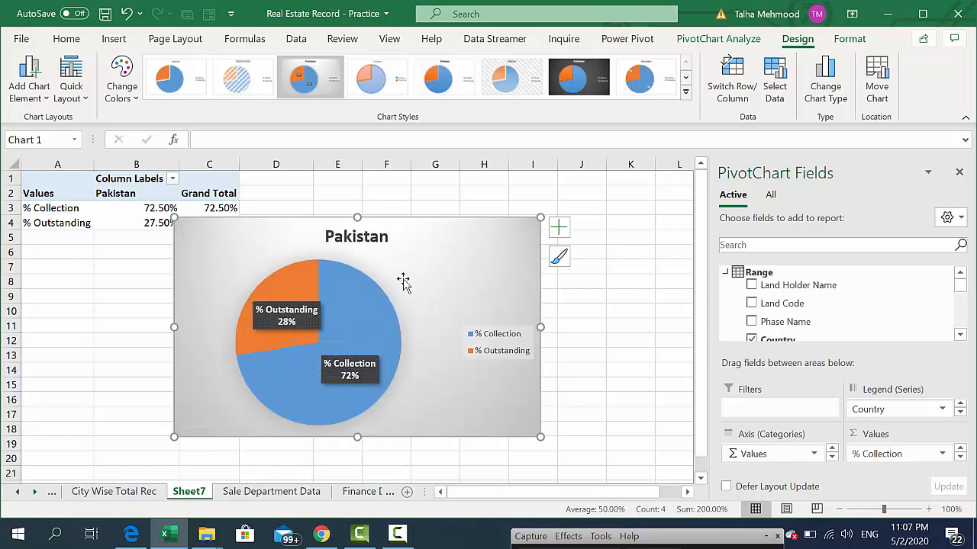
pyautogui.click(378, 243)
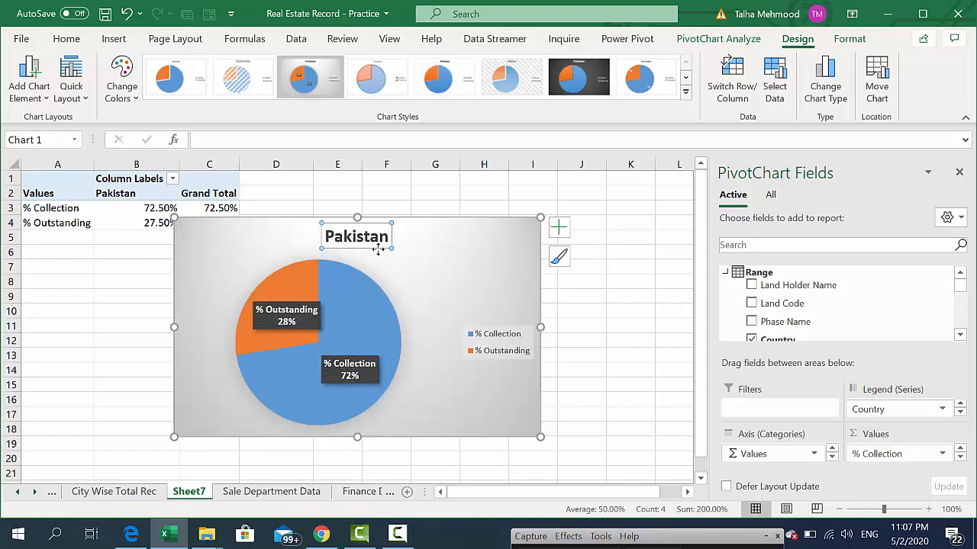
pyautogui.press('Delete')
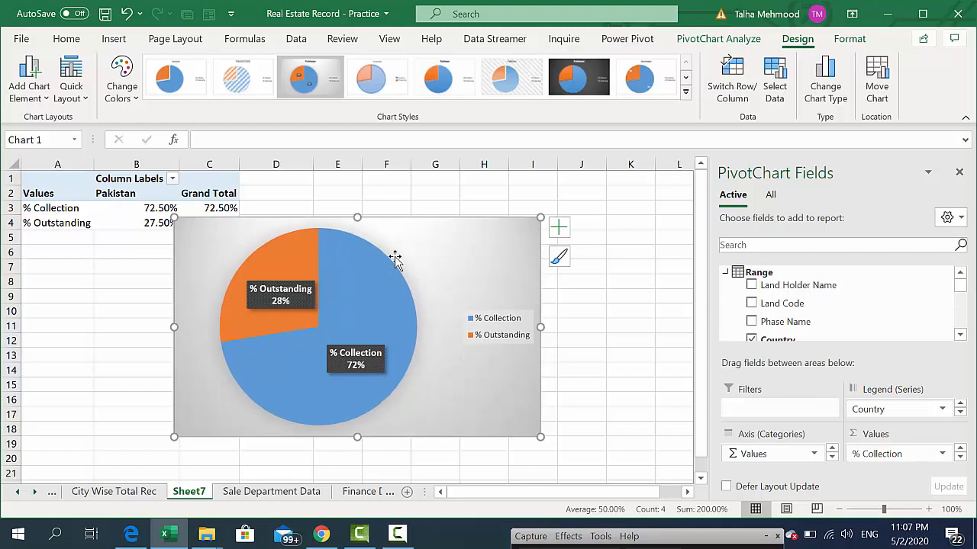
# Step: Place the pie chart's legend at the top of the chart
pyautogui.click(557, 238)
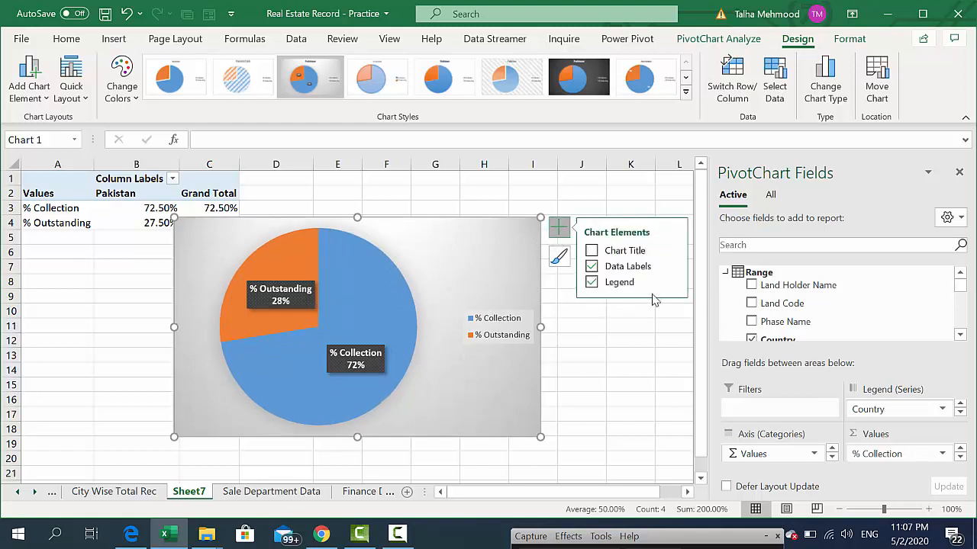
pyautogui.click(674, 285)
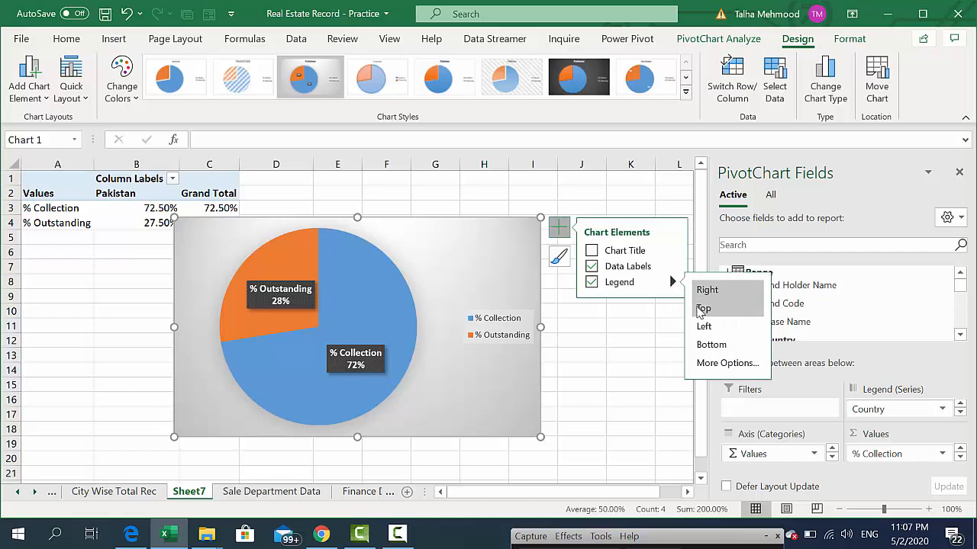
pyautogui.click(703, 307)
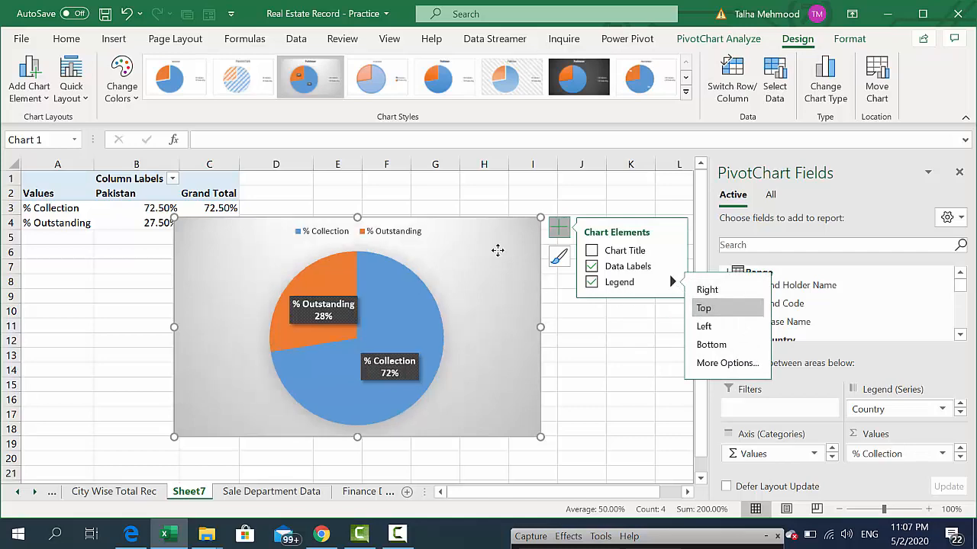
# Step: Move the pie chart from Sheet7 to the DashBoard sheet, placing it at cell A13
pyautogui.press('Escape')
pyautogui.press('Delete')
pyautogui.hotkey('ctrl', 'pageup')
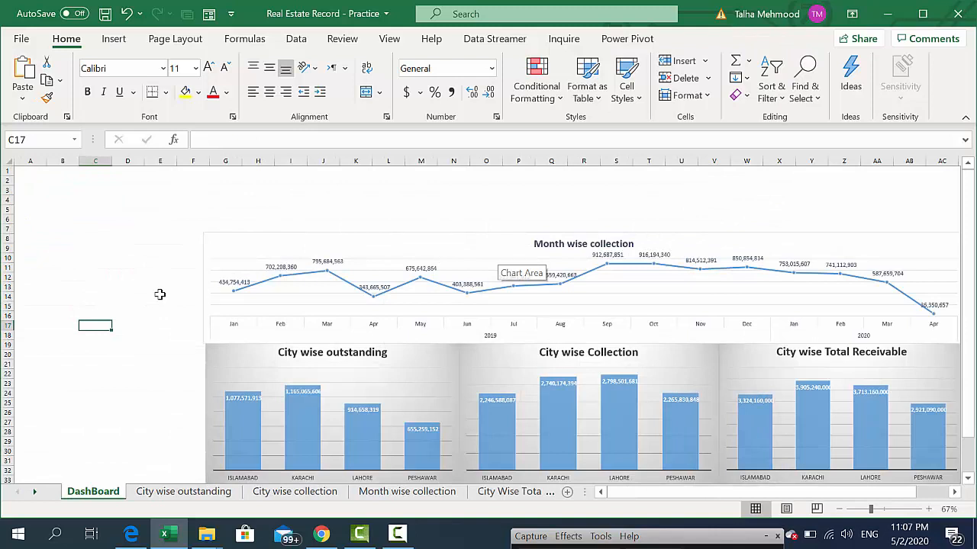
pyautogui.click(57, 276)
pyautogui.click(45, 287)
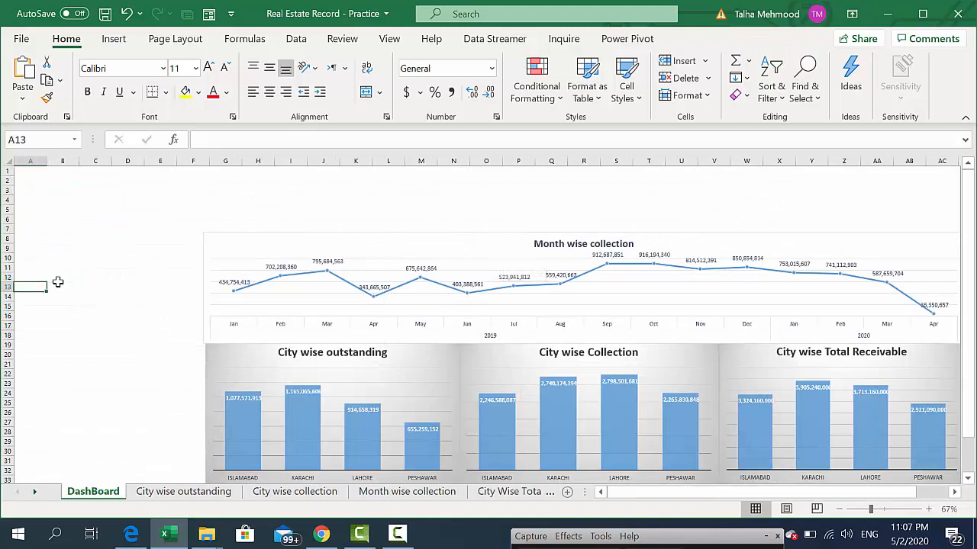
pyautogui.hotkey('ctrl', 'v')
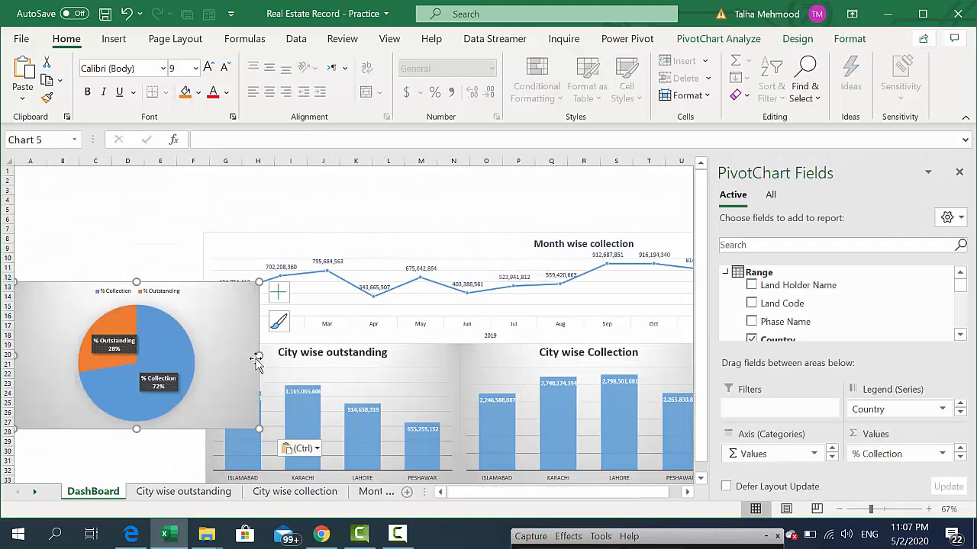
# Step: Narrow the pie chart and pull in the Month wise collection chart's left edge so the two meet without overlapping
pyautogui.moveTo(260, 357); pyautogui.dragTo(229, 357)
pyautogui.click(251, 248)
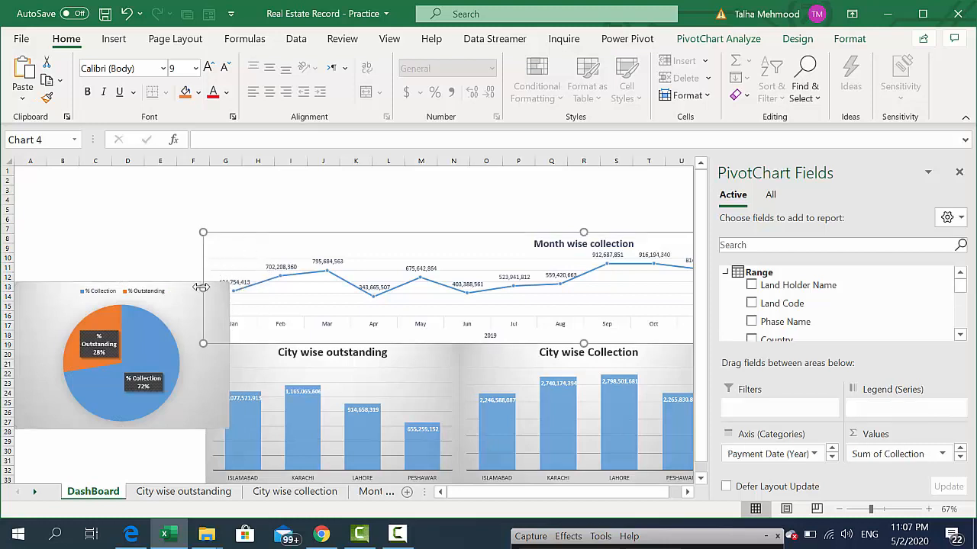
pyautogui.moveTo(200, 287); pyautogui.dragTo(229, 287)
pyautogui.click(959, 171)
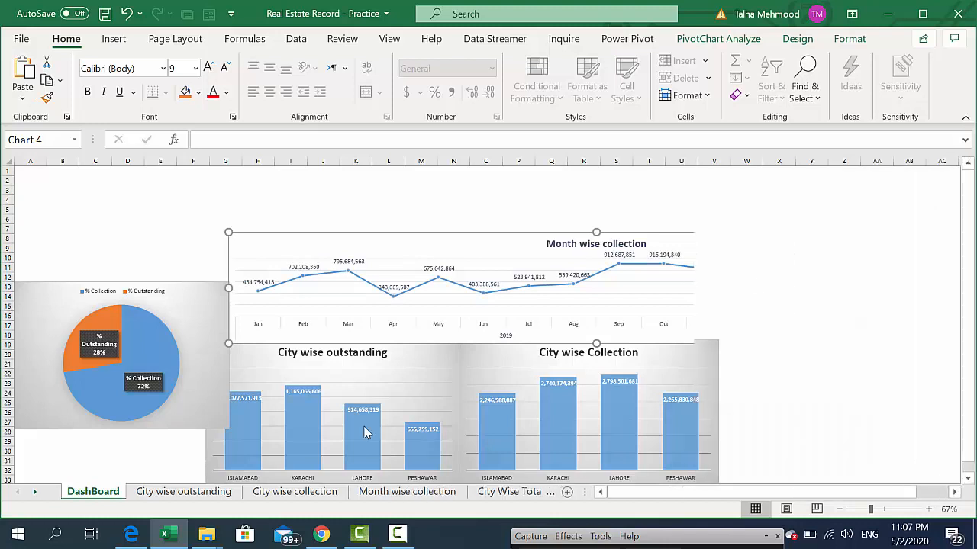
# Step: Resize the City wise outstanding chart so its left edge meets the pie chart and its right edge slightly overlaps the City wise Collection chart
pyautogui.click(397, 362)
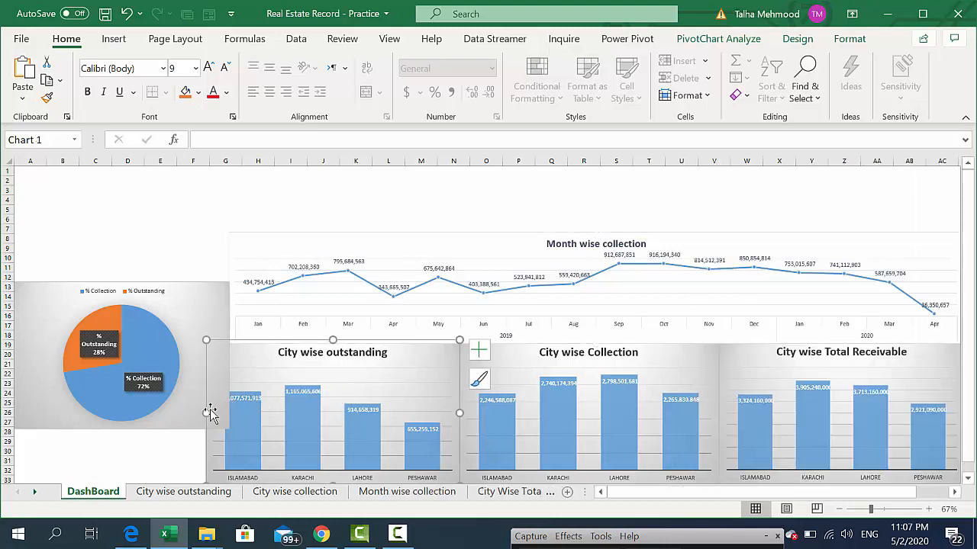
pyautogui.moveTo(207, 412); pyautogui.dragTo(229, 412)
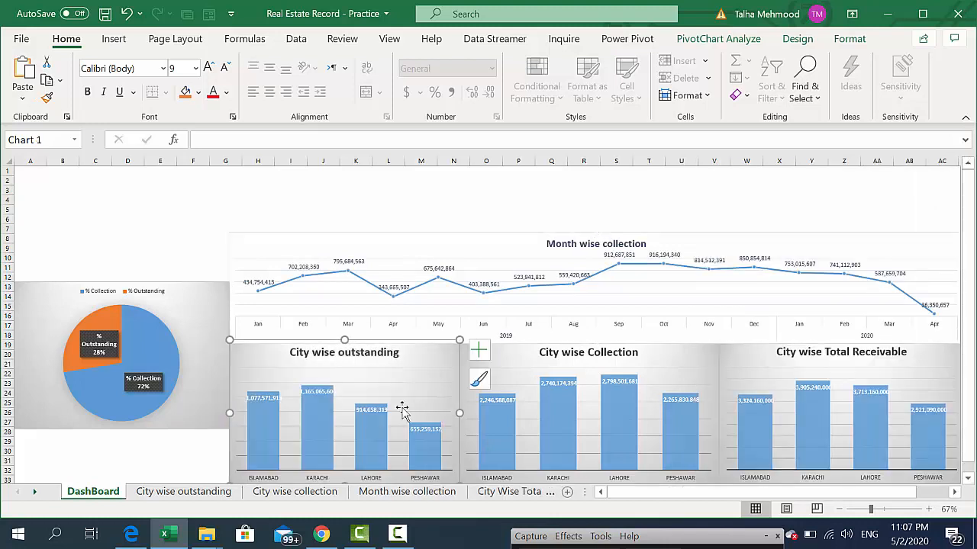
pyautogui.moveTo(459, 412)
pyautogui.mouseDown()
pyautogui.moveTo(481, 408)
pyautogui.moveTo(471, 411)
pyautogui.mouseUp()
# Step: Extend the City wise Collection chart's right edge slightly and pull in the City wise Total Receivable chart's left edge to meet it
pyautogui.click(530, 365)
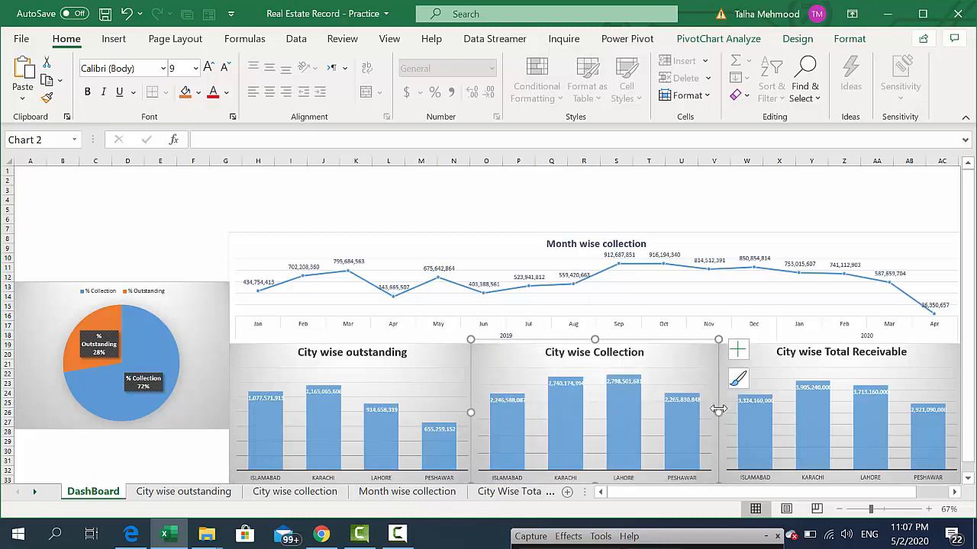
pyautogui.moveTo(718, 409); pyautogui.dragTo(708, 410)
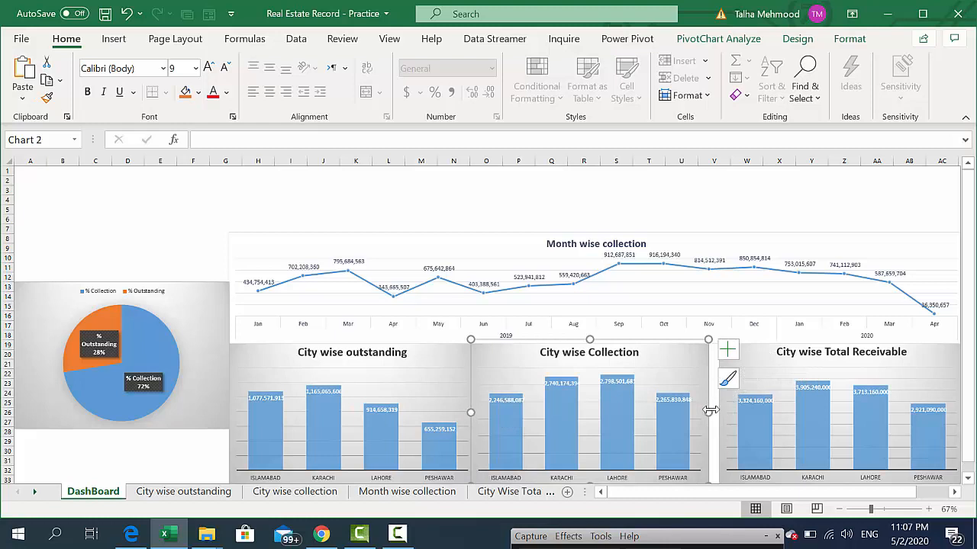
pyautogui.moveTo(711, 411); pyautogui.dragTo(725, 410)
pyautogui.click(767, 362)
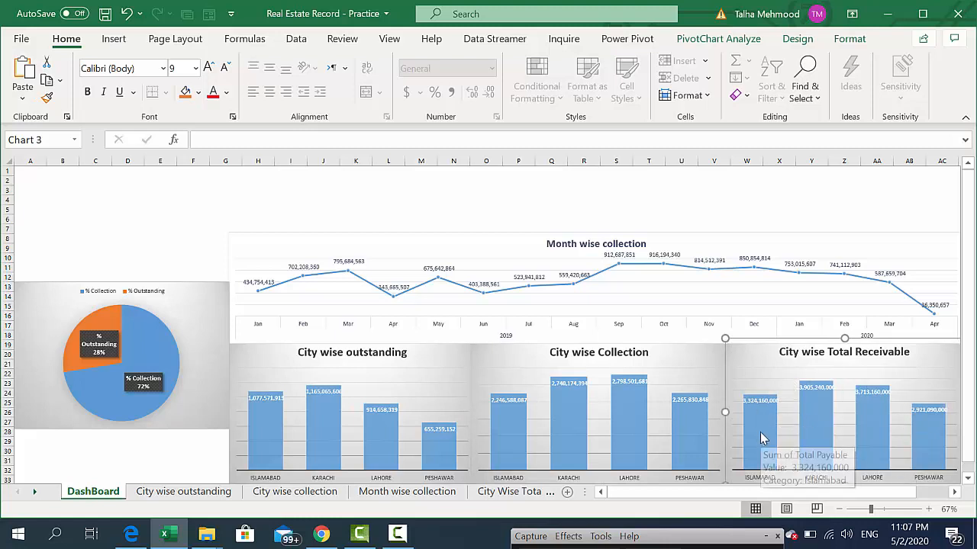
# Step: Inspect the individual bar values in the City wise Total Receivable and City wise Collection charts
pyautogui.moveTo(757, 429)
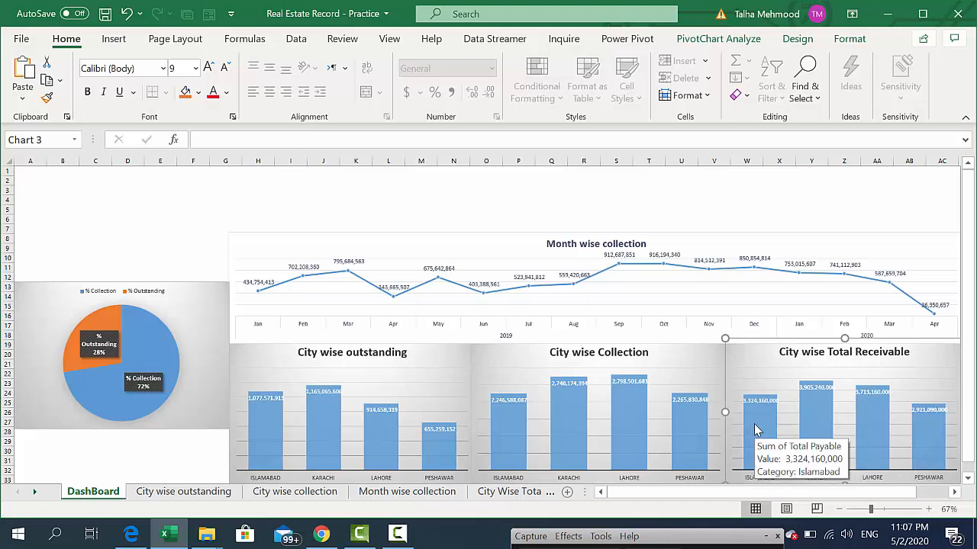
pyautogui.moveTo(824, 441)
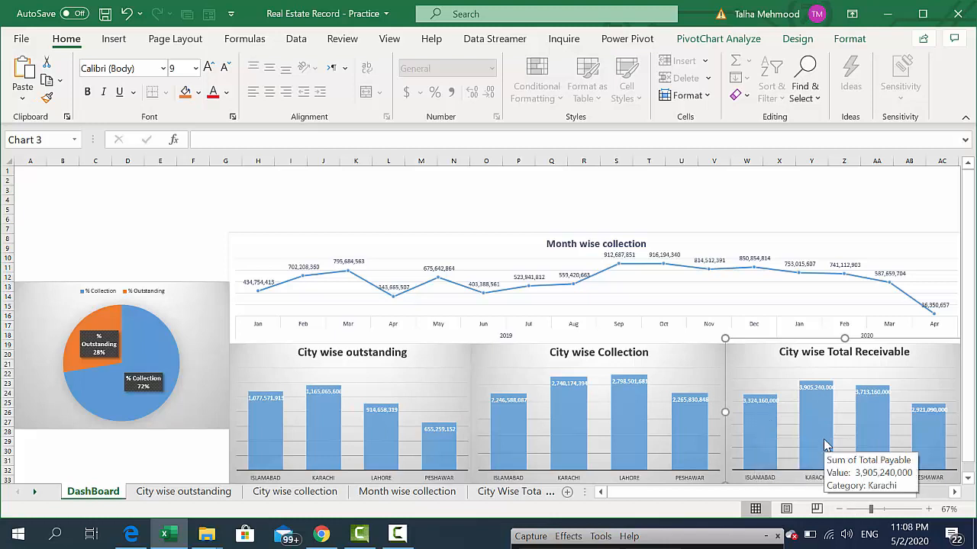
pyautogui.moveTo(873, 424)
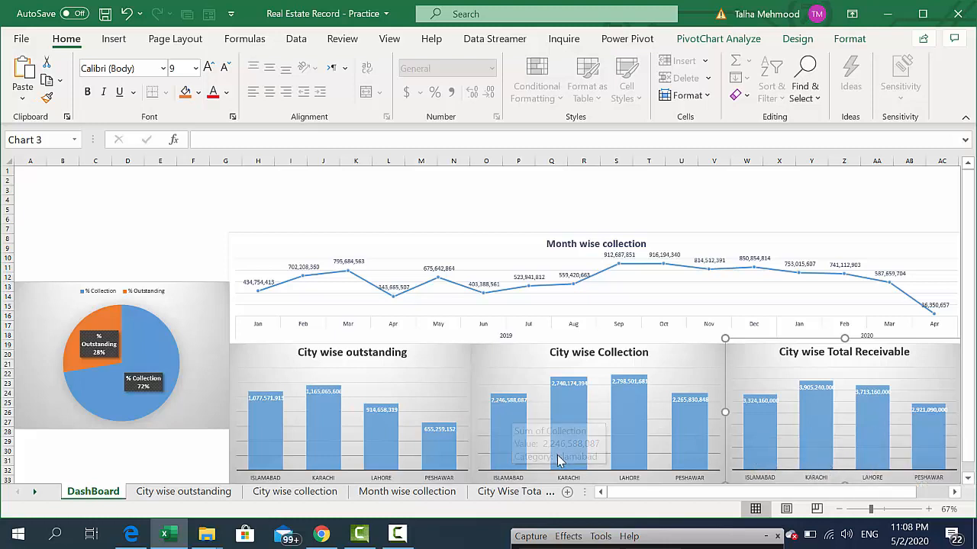
pyautogui.moveTo(564, 431)
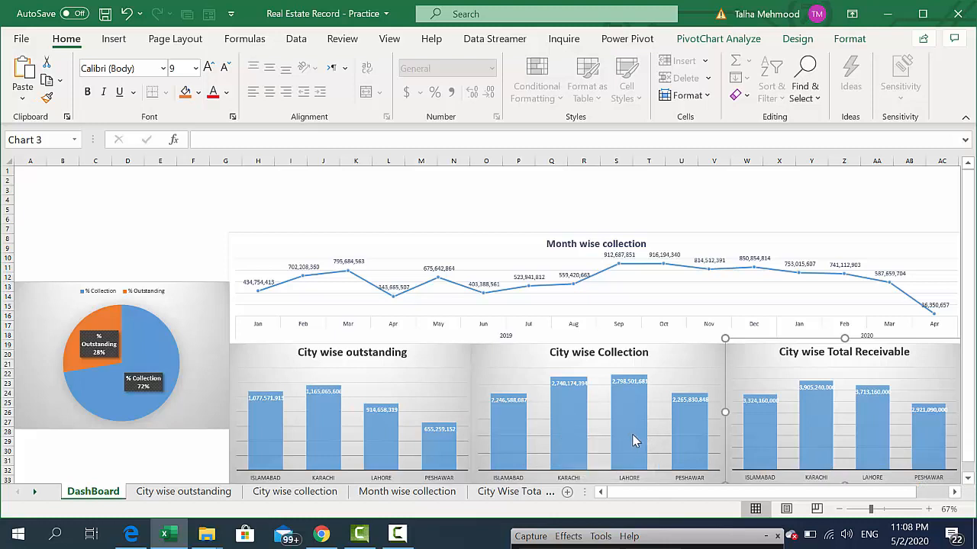
pyautogui.moveTo(687, 464)
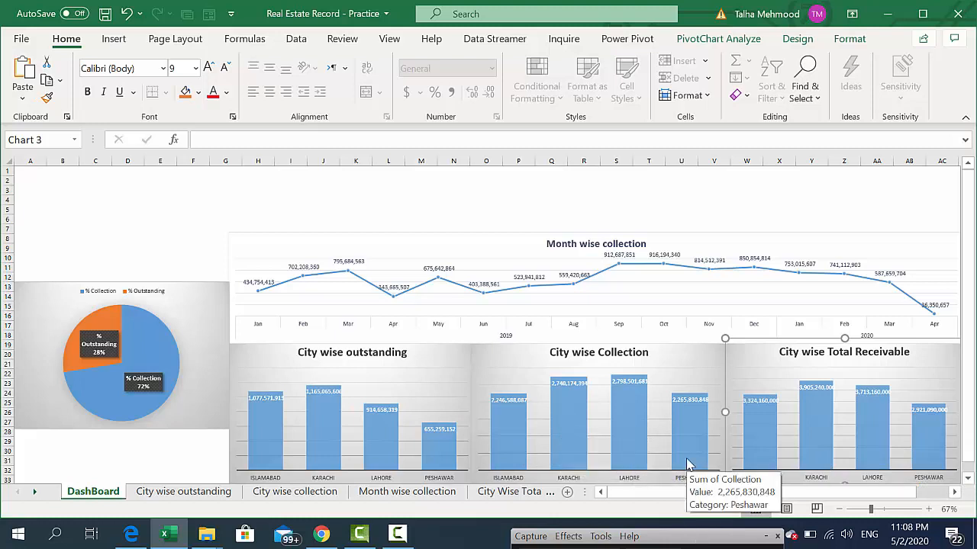
# Step: Stretch the pie chart downward so its lower edge lines up with the three city charts
pyautogui.click(188, 339)
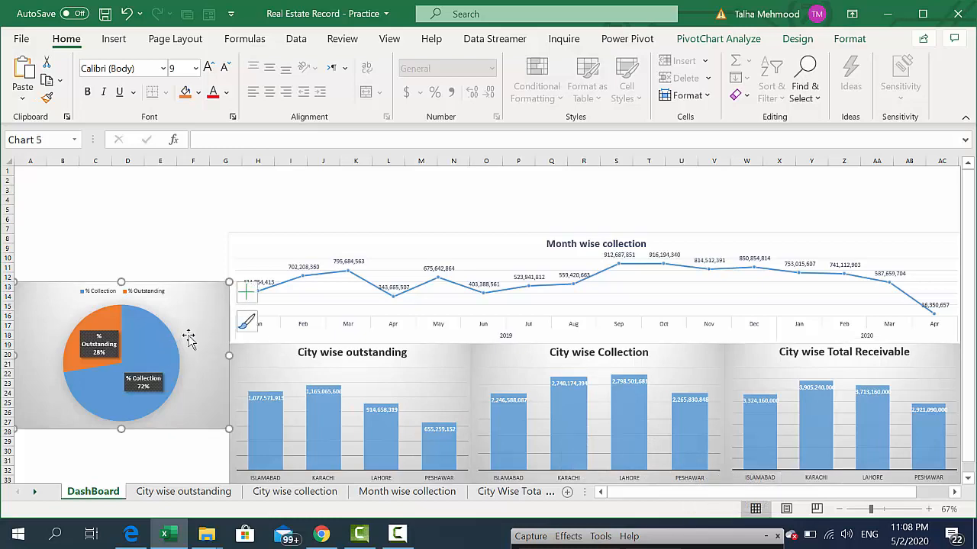
pyautogui.moveTo(122, 428); pyautogui.dragTo(135, 457)
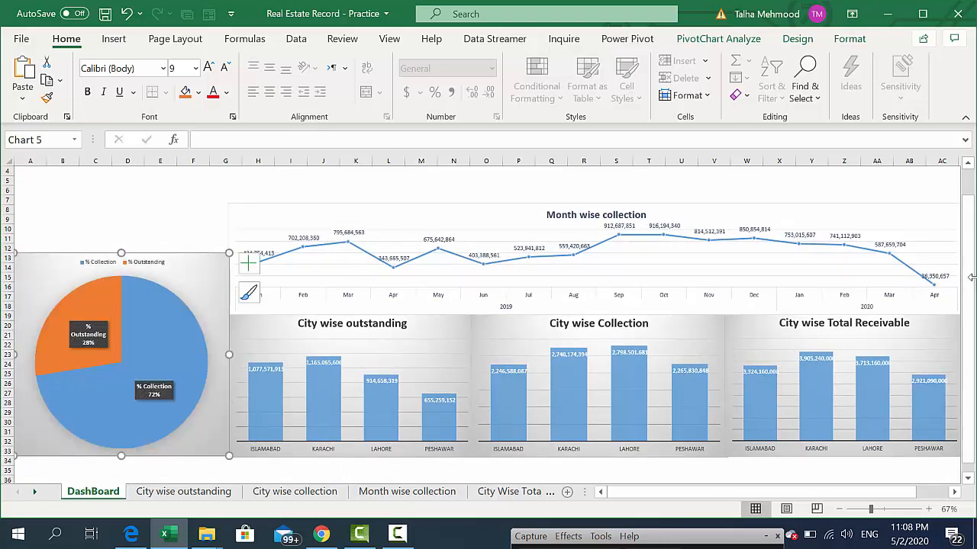
pyautogui.moveTo(973, 284); pyautogui.dragTo(973, 275)
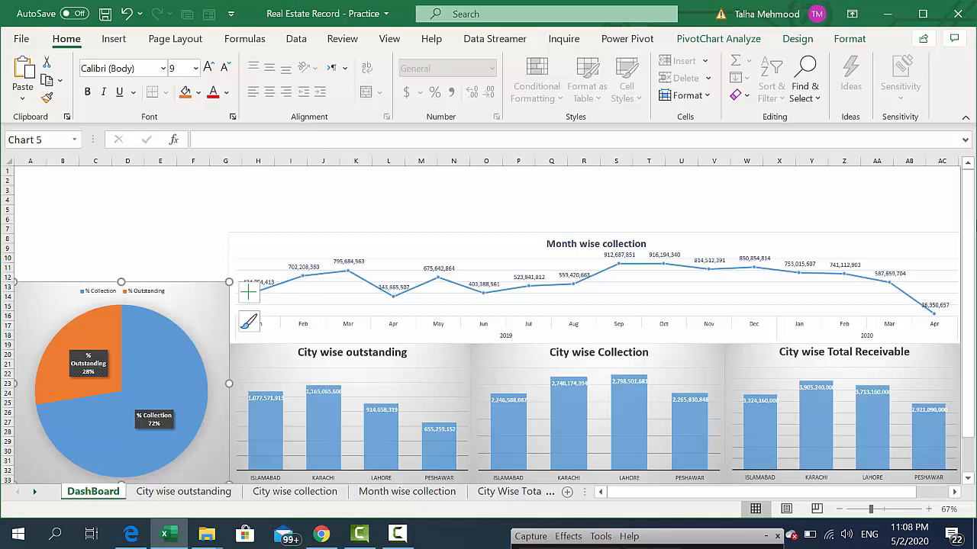
# Step: Review the pivot table fields on the Month wise collection, City wise collection and City wise outstanding sheets, and return to DashBoard with the field list closed
pyautogui.click(440, 492)
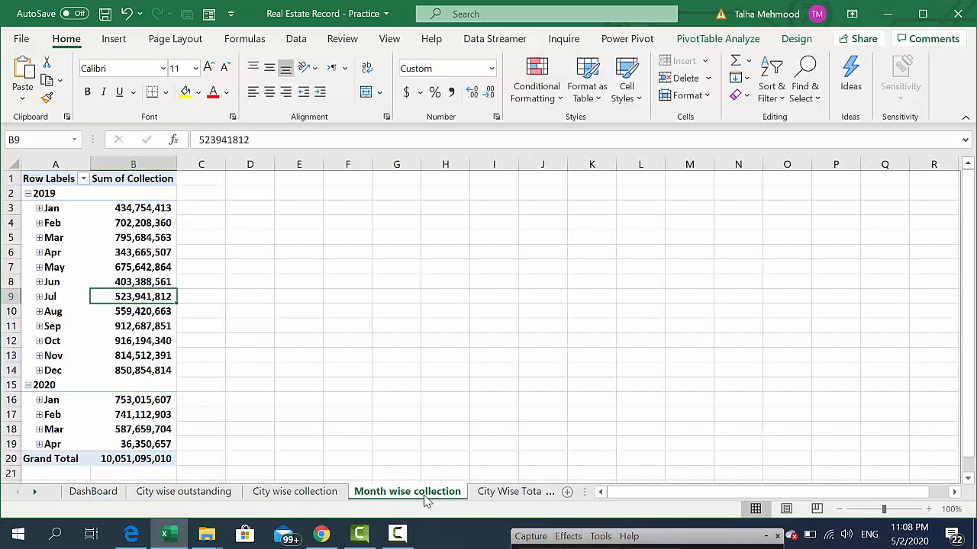
pyautogui.rightClick(141, 354)
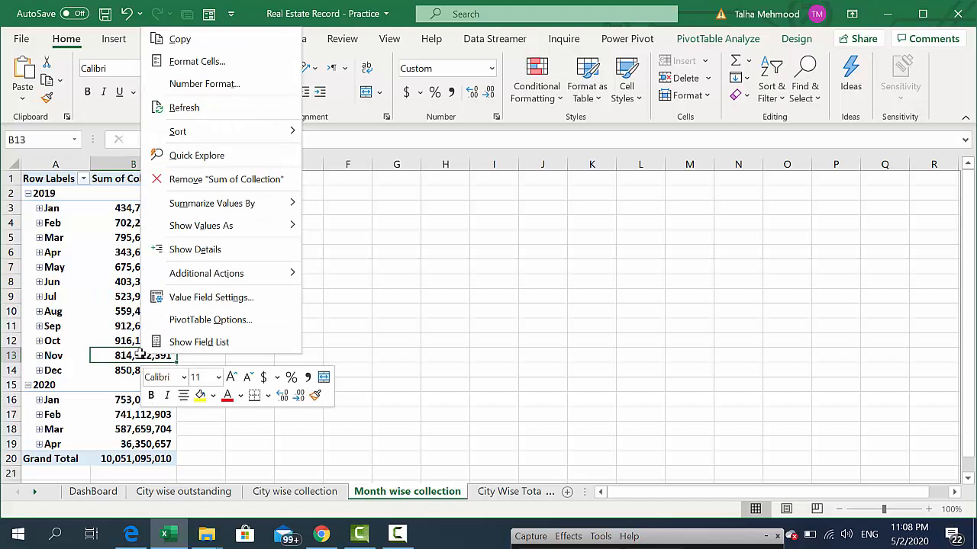
pyautogui.click(208, 342)
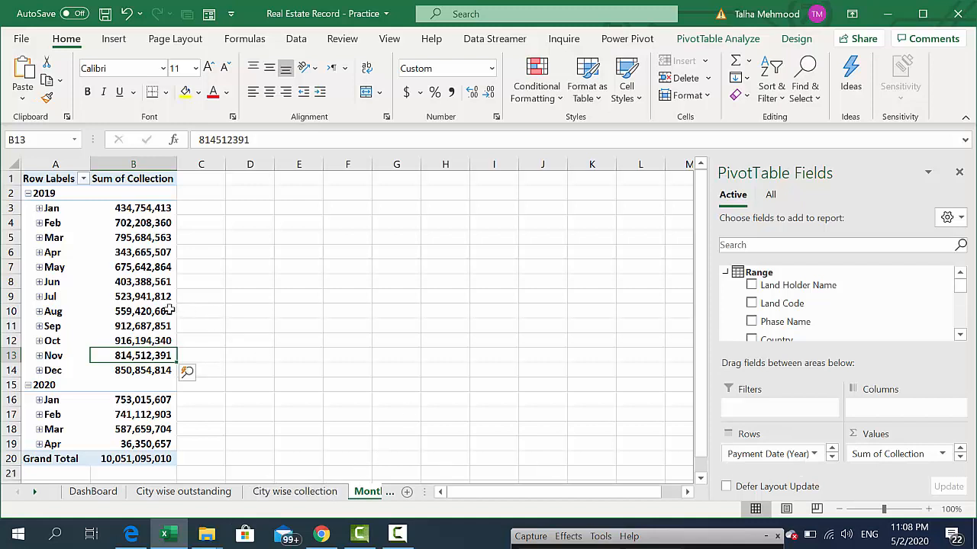
pyautogui.click(329, 493)
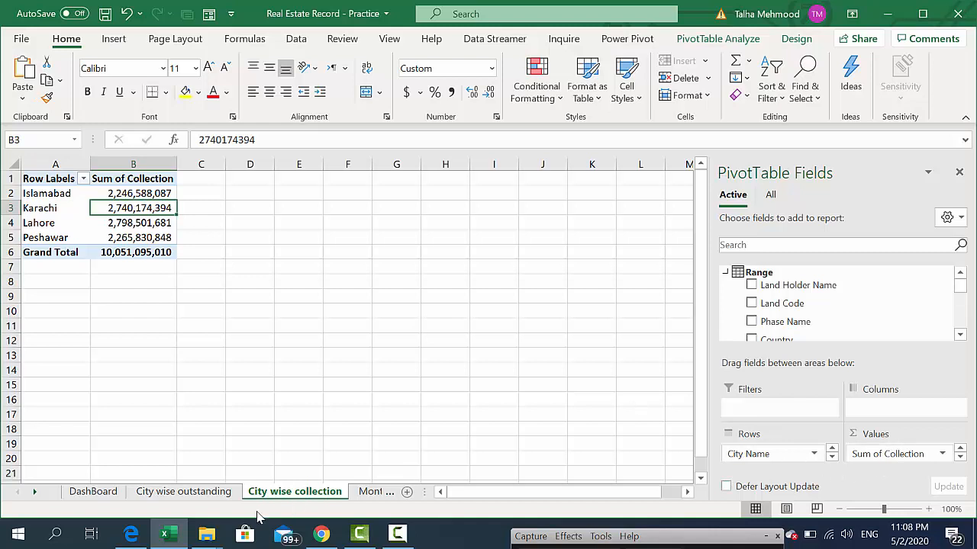
pyautogui.click(174, 493)
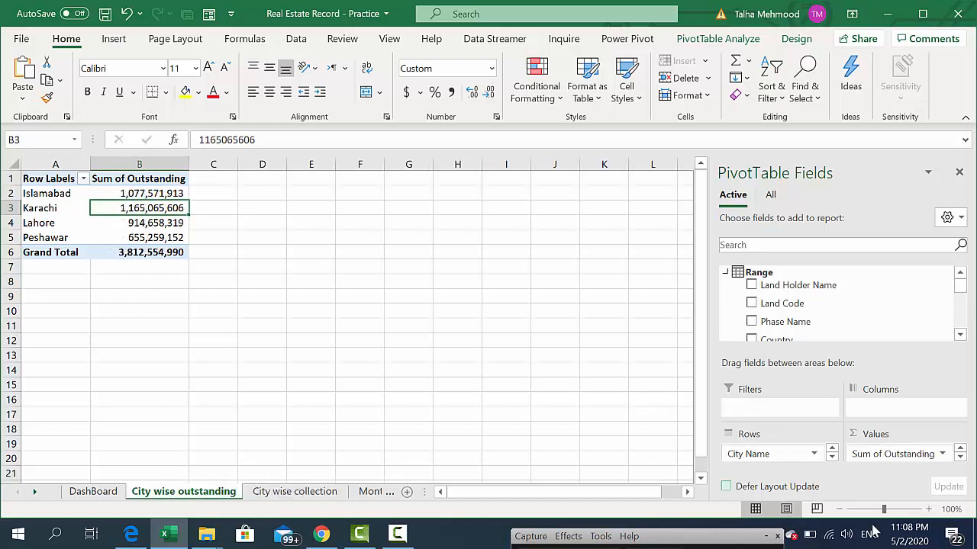
pyautogui.click(93, 492)
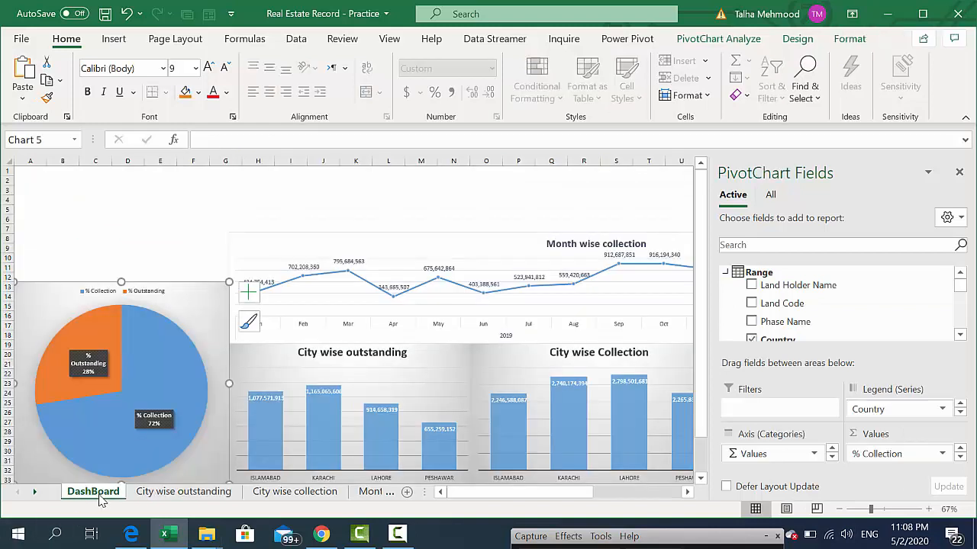
pyautogui.click(959, 172)
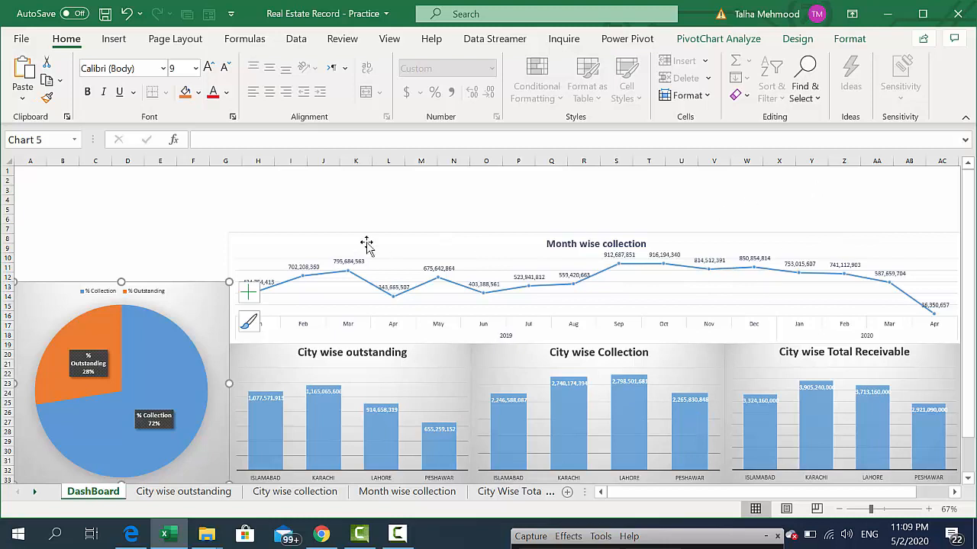
# Step: Insert slicers for Phase Name and Land Holder Name from the pie chart
pyautogui.click(201, 304)
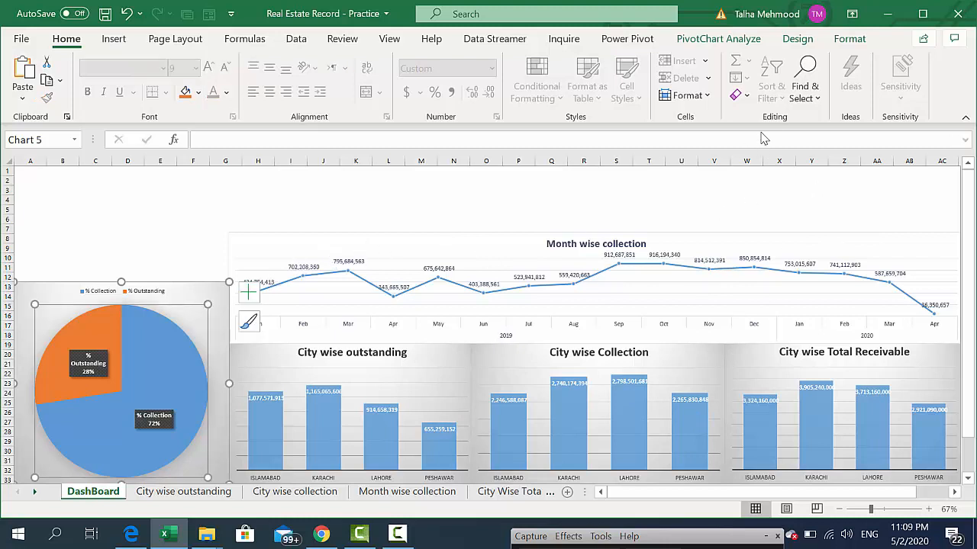
pyautogui.click(735, 42)
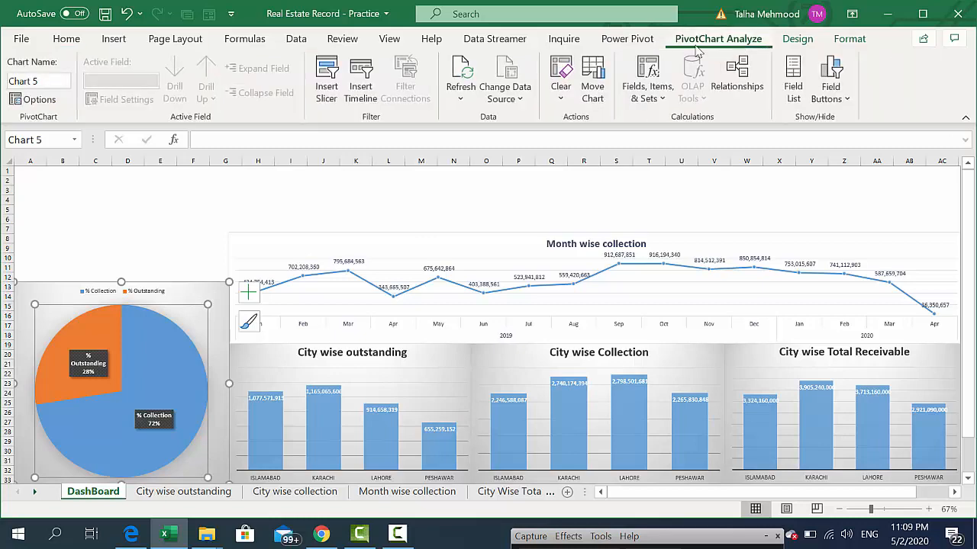
pyautogui.click(330, 99)
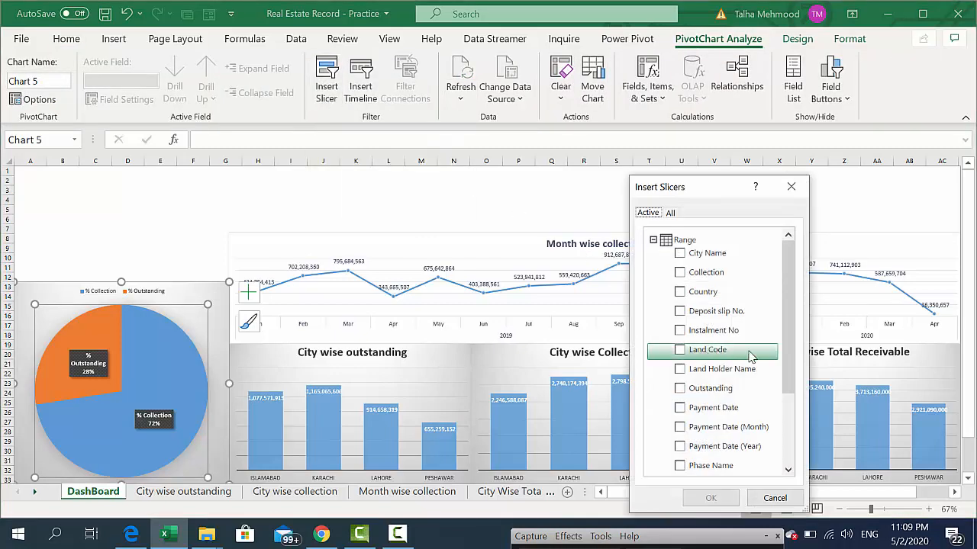
pyautogui.moveTo(786, 357); pyautogui.dragTo(775, 402)
pyautogui.scroll(1, 778, 359)
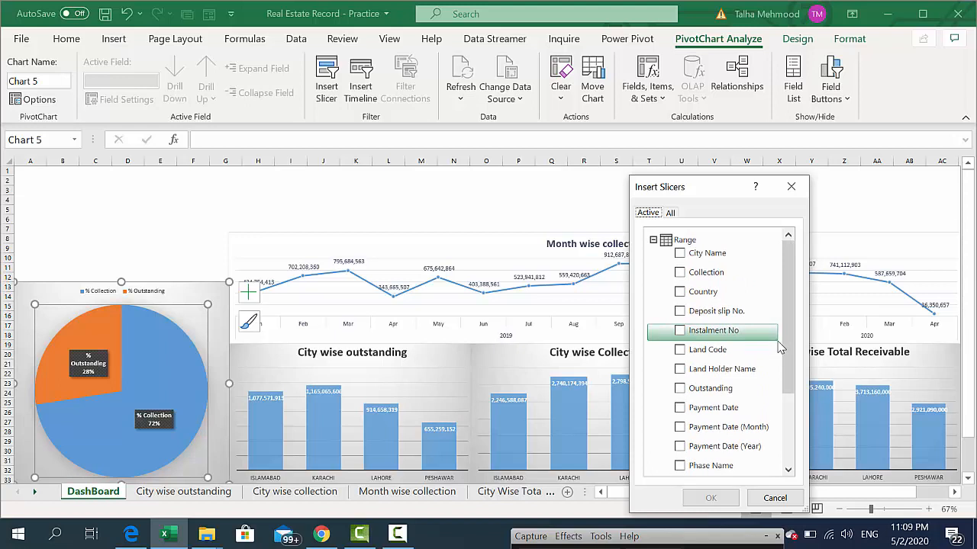
pyautogui.click(680, 467)
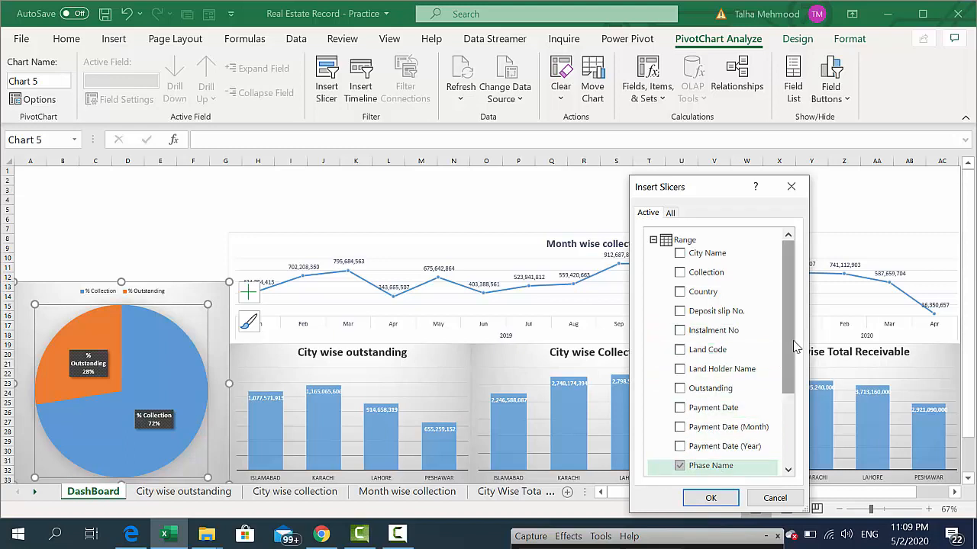
pyautogui.click(681, 370)
pyautogui.click(711, 496)
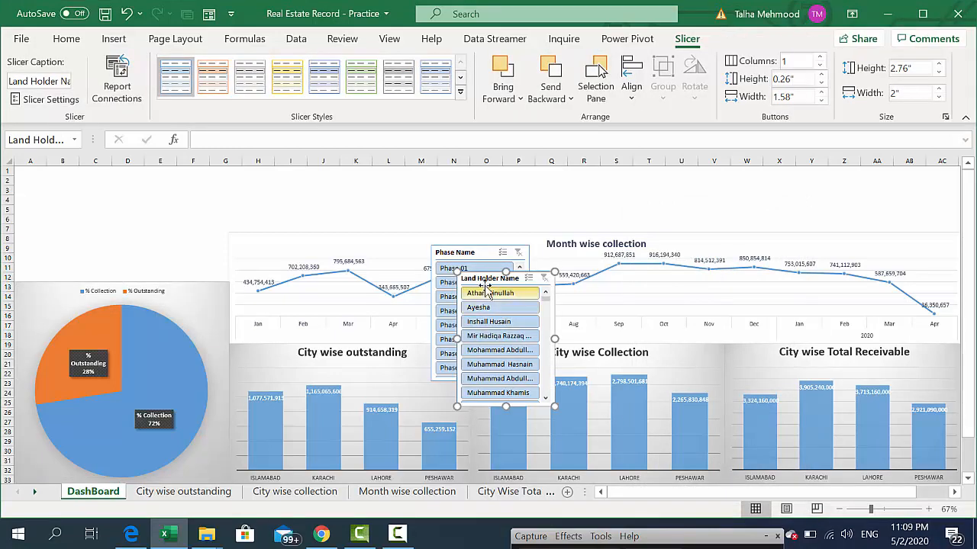
# Step: Place the Land Holder Name slicer at cell A1 above the pie chart and shorten it to a height of 2.49"
pyautogui.moveTo(467, 278); pyautogui.dragTo(31, 167)
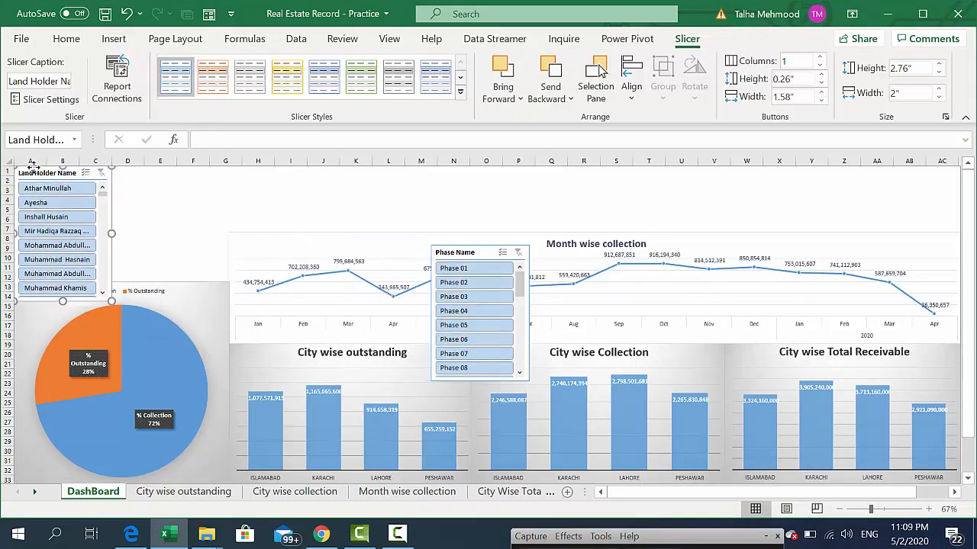
pyautogui.click(61, 287)
pyautogui.moveTo(62, 284); pyautogui.dragTo(63, 287)
# Step: Fit the Phase Name slicer above the pie chart's right half and widen the Land Holder Name slicer to 2.36" so the two meet
pyautogui.moveTo(471, 257); pyautogui.dragTo(173, 178)
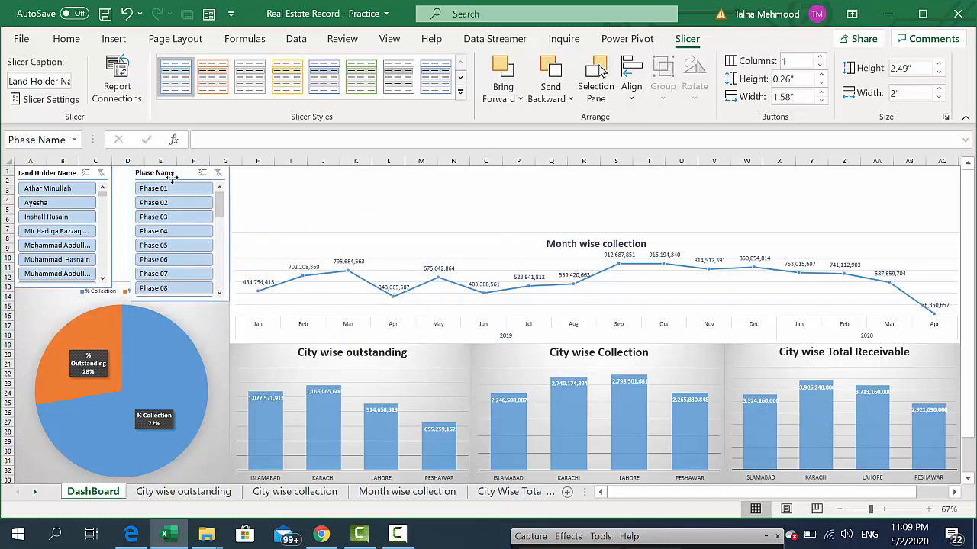
pyautogui.click(178, 288)
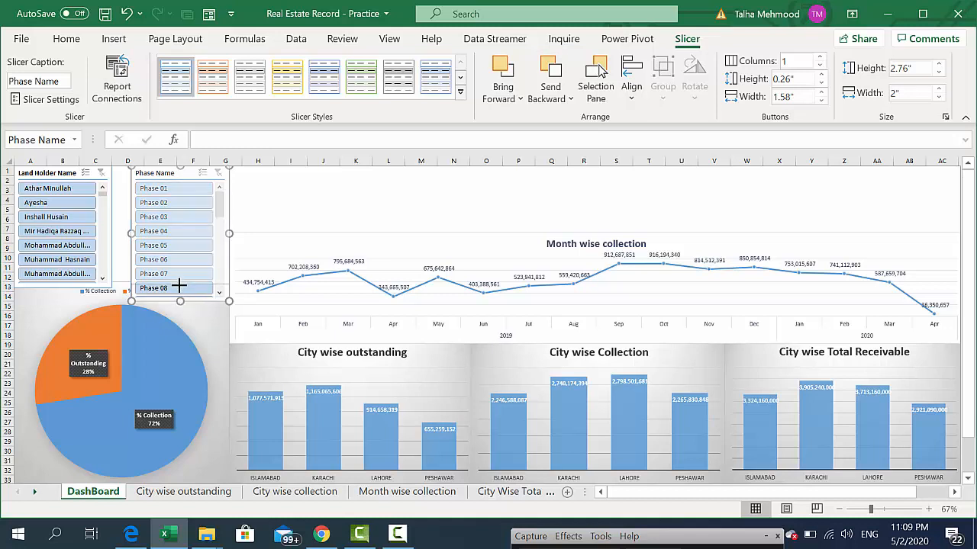
pyautogui.moveTo(179, 287); pyautogui.dragTo(179, 287)
pyautogui.click(49, 176)
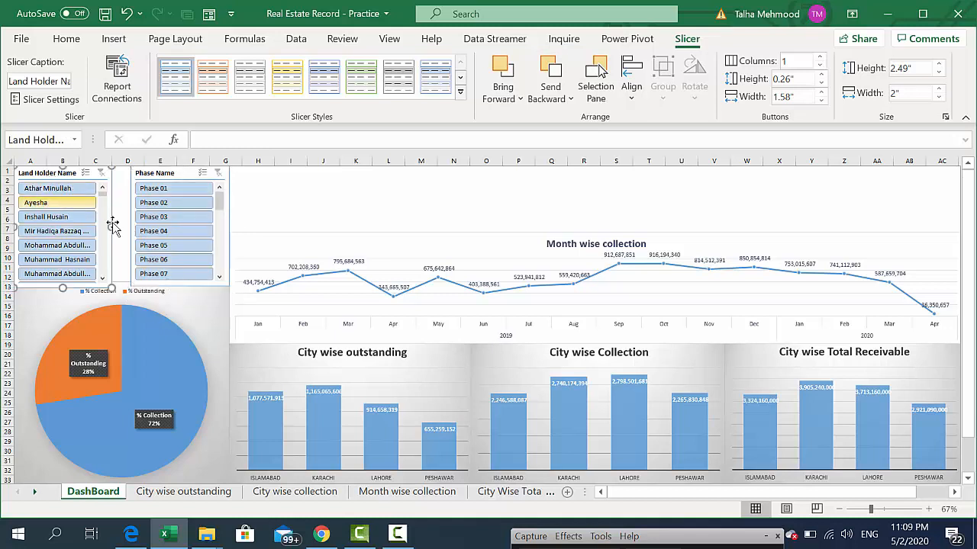
pyautogui.moveTo(113, 226); pyautogui.dragTo(130, 226)
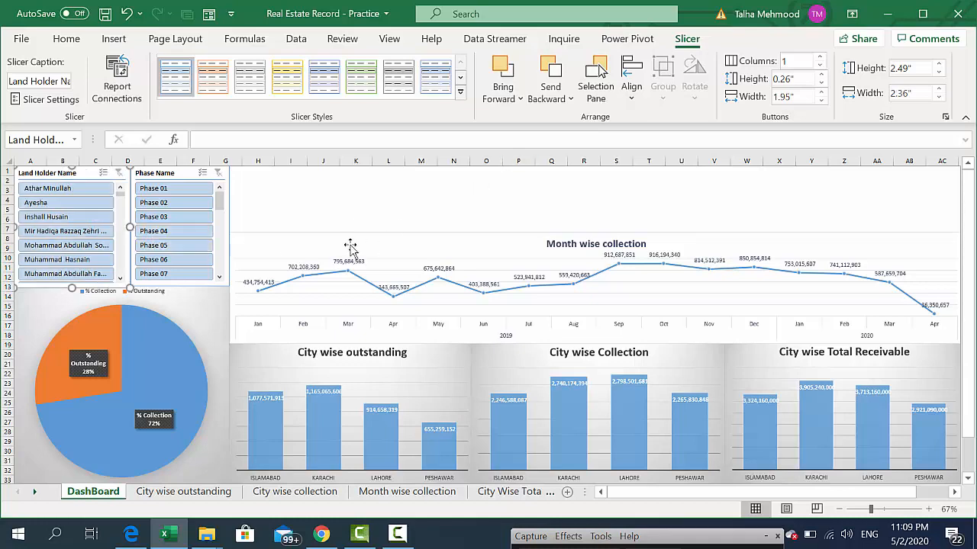
# Step: Insert a timeline for the Payment Date field from the pie chart
pyautogui.click(214, 312)
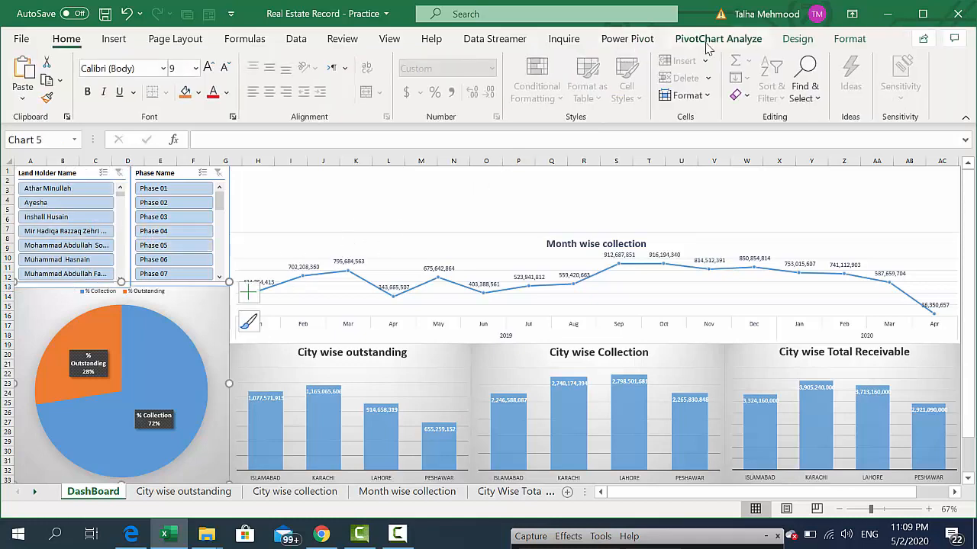
pyautogui.click(709, 40)
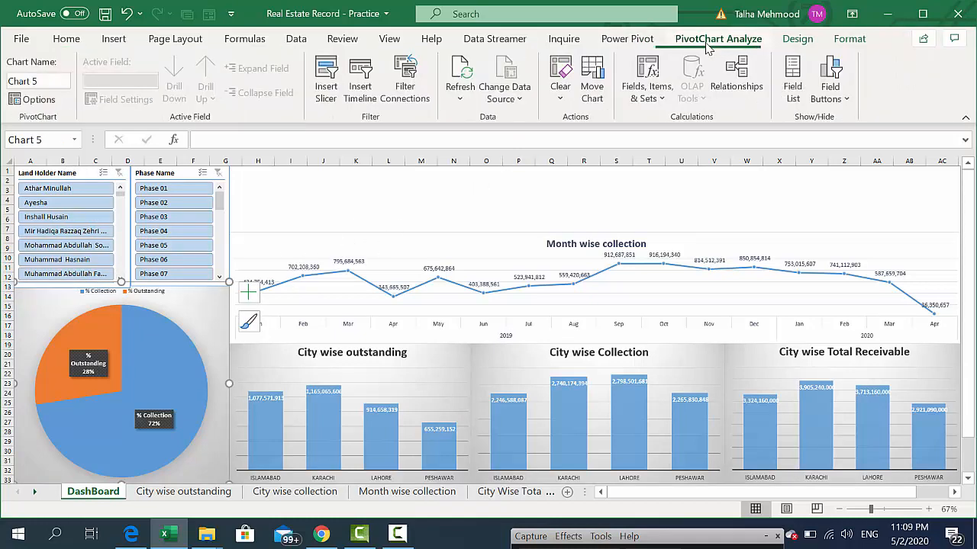
pyautogui.click(362, 91)
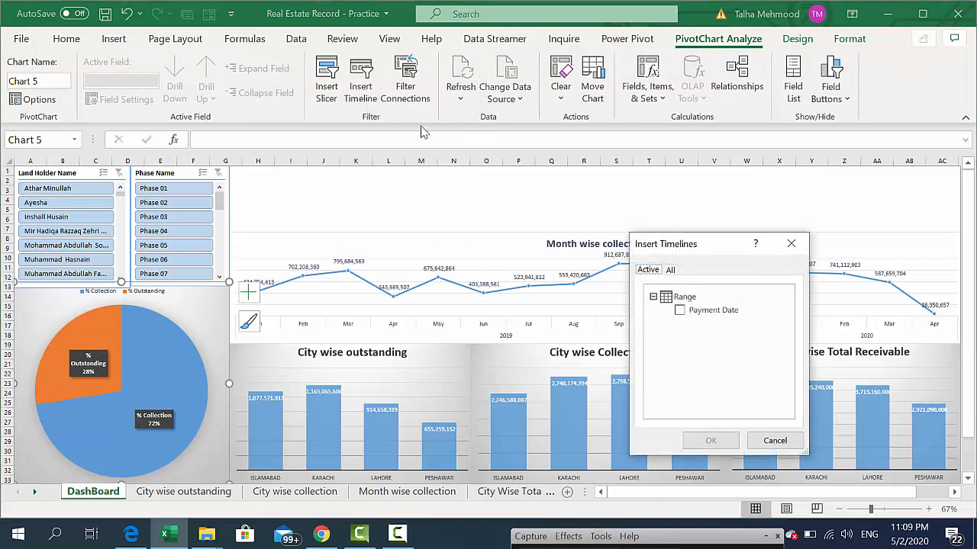
pyautogui.click(680, 310)
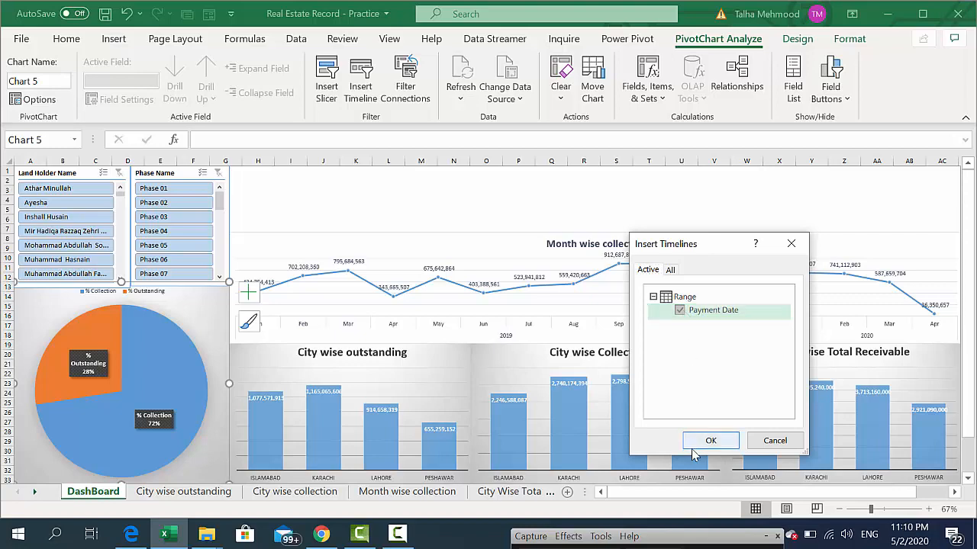
pyautogui.click(703, 443)
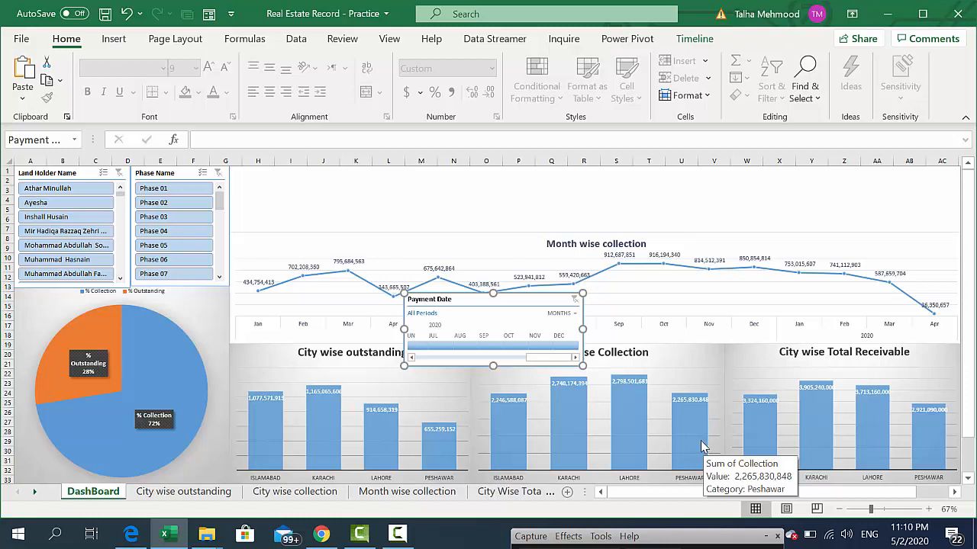
# Step: Place the Payment Date timeline beside the Phase Name slicer above the Month wise collection chart, widened to show January 2019 through December 2020
pyautogui.moveTo(493, 307); pyautogui.dragTo(319, 173)
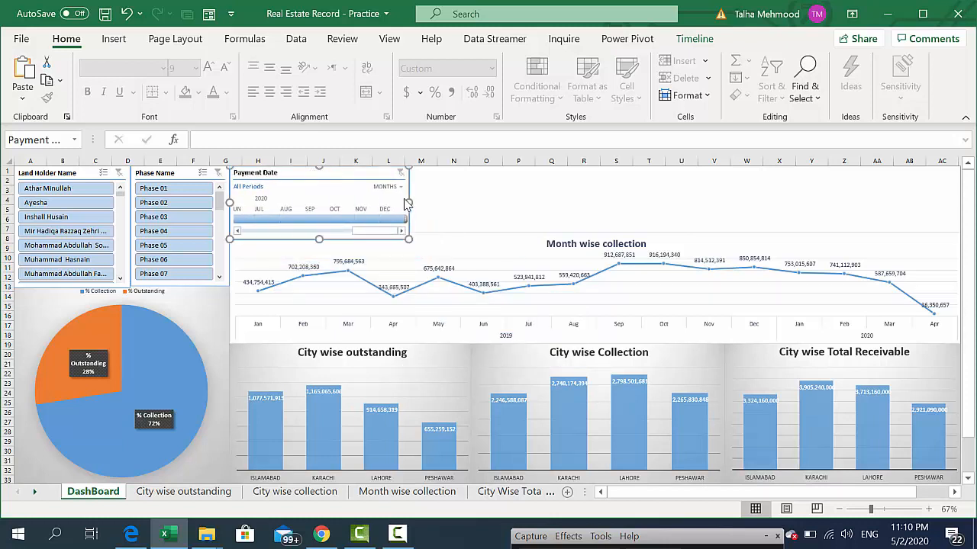
pyautogui.moveTo(408, 201); pyautogui.dragTo(833, 203)
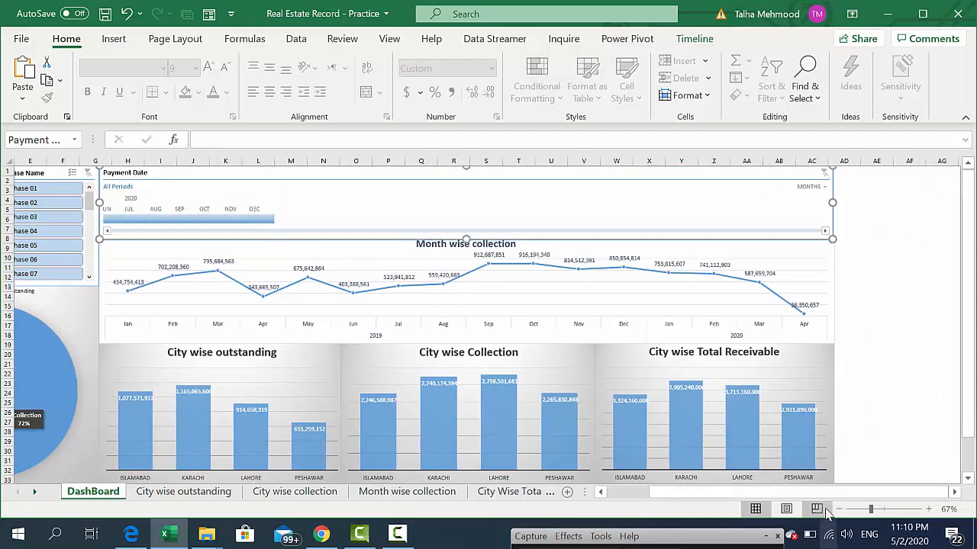
pyautogui.moveTo(828, 495); pyautogui.dragTo(816, 494)
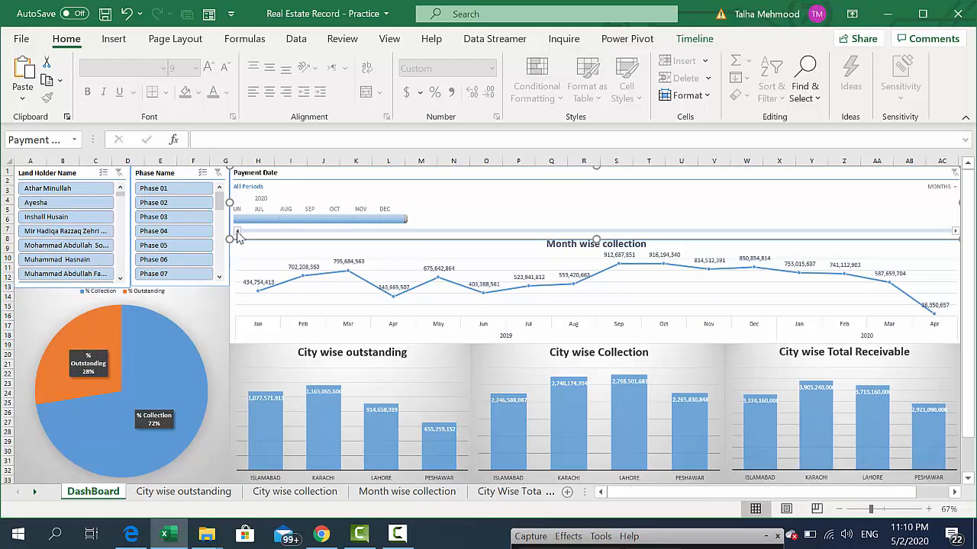
pyautogui.moveTo(232, 203); pyautogui.dragTo(292, 206)
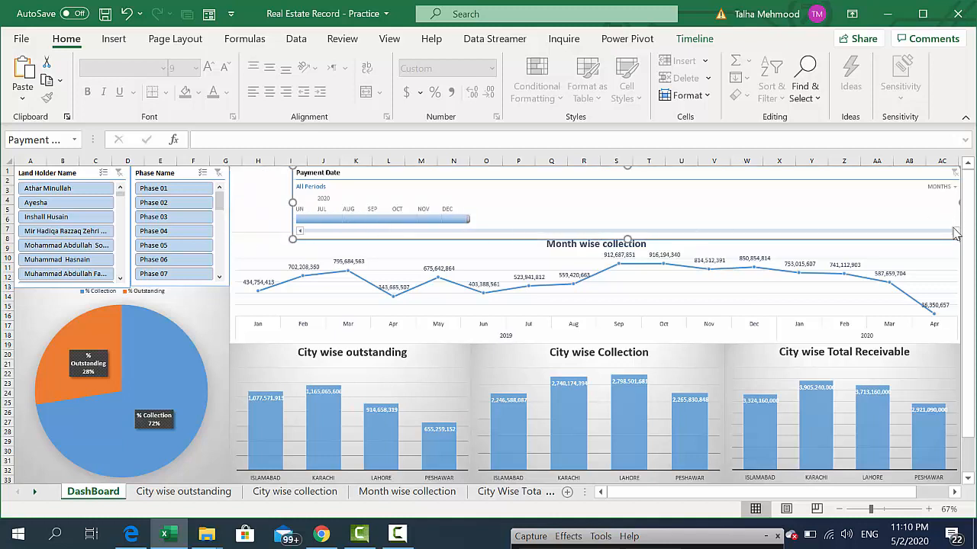
pyautogui.click(372, 219)
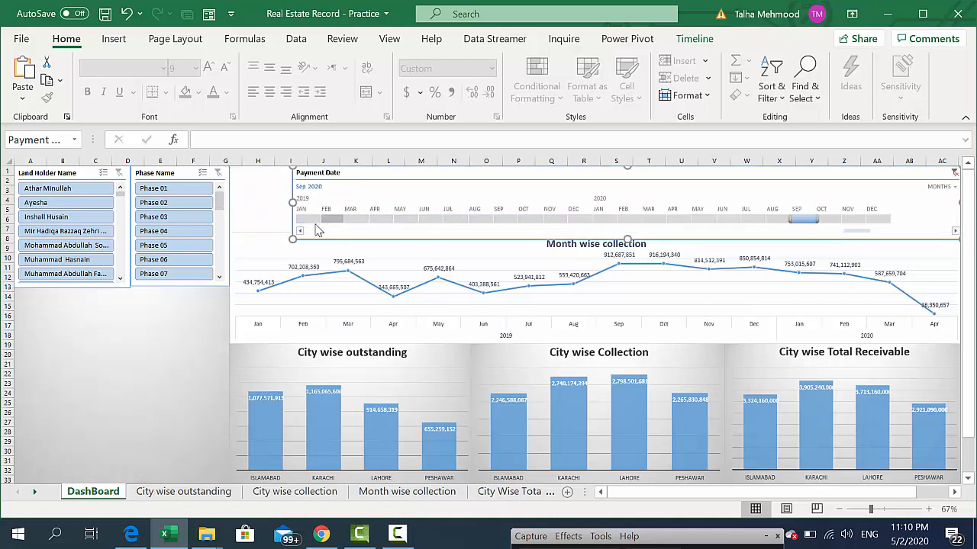
pyautogui.click(954, 172)
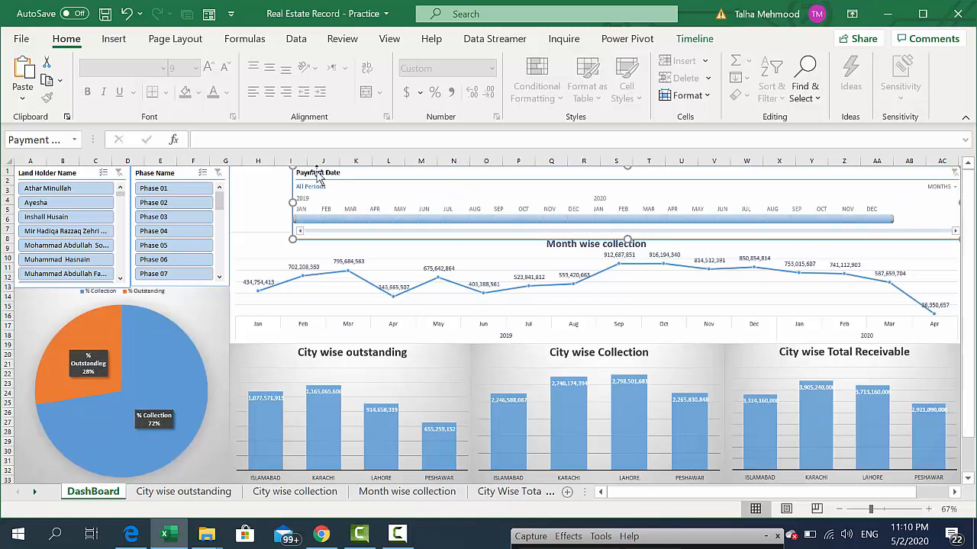
pyautogui.moveTo(317, 174); pyautogui.dragTo(254, 169)
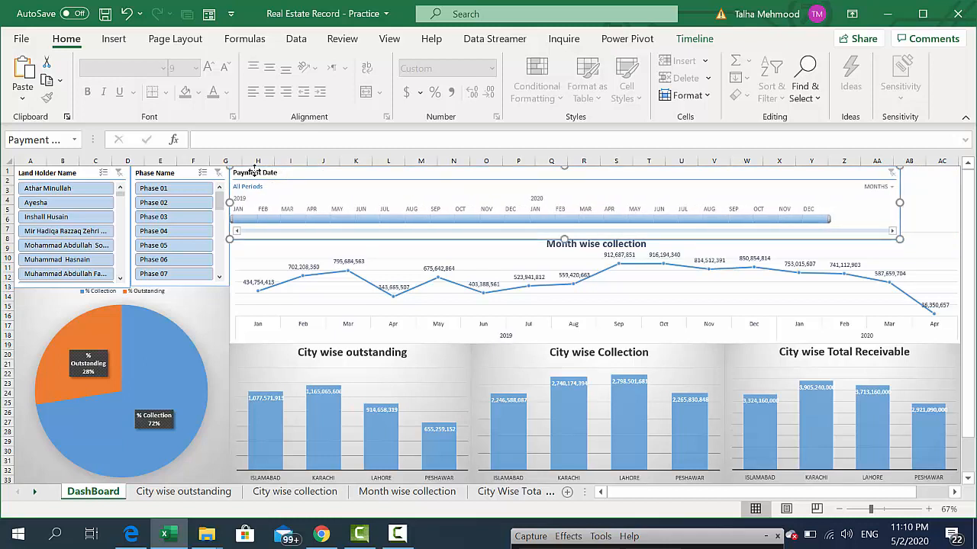
# Step: Test the Phase Name slicer with Phase 05, Phase 02 and Phase 06, and clear its filter
pyautogui.click(175, 245)
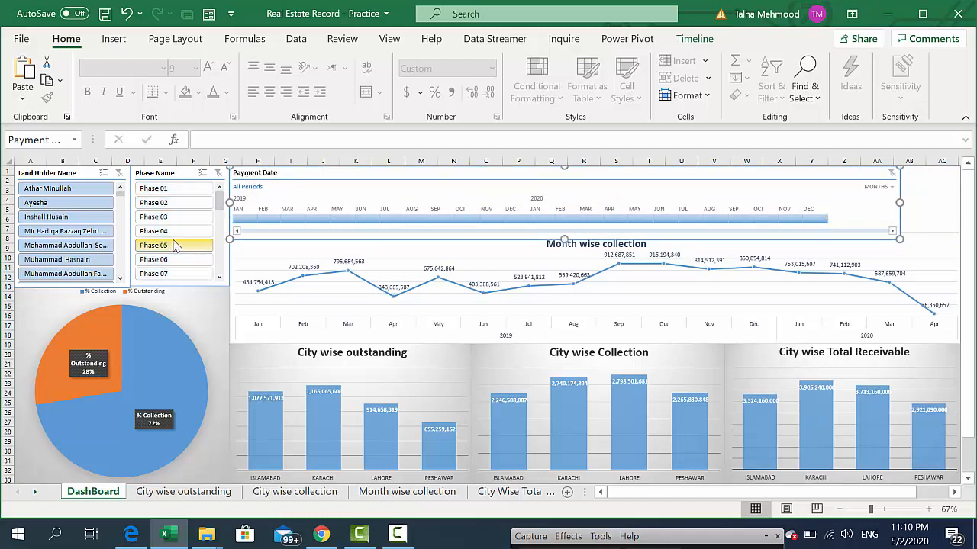
pyautogui.click(162, 202)
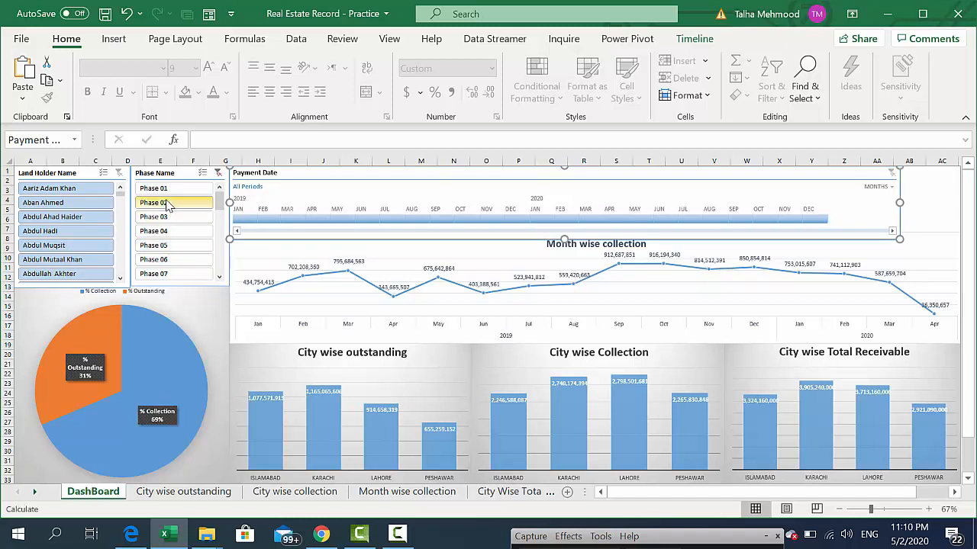
pyautogui.click(169, 260)
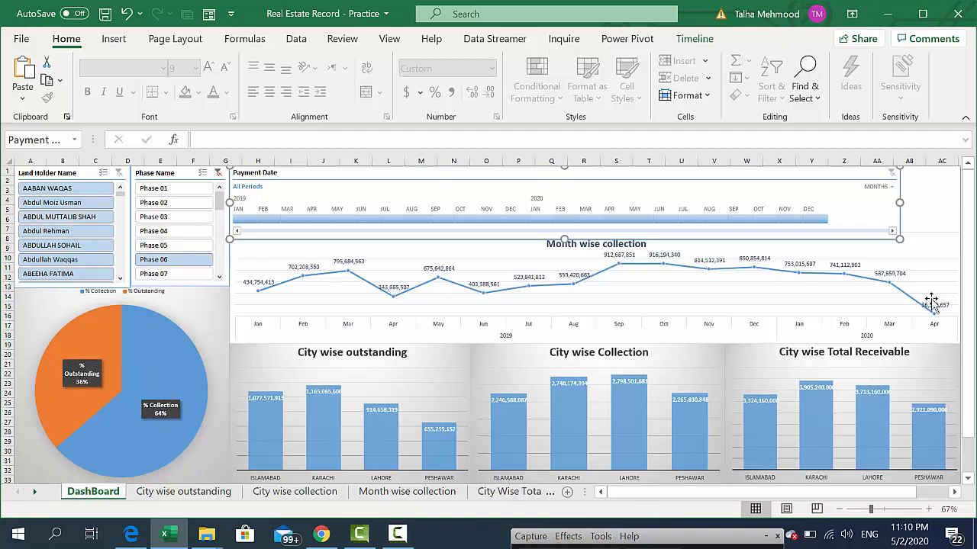
pyautogui.click(219, 173)
# Step: Try two single land holders in the Land Holder Name slicer, extend the Payment Date timeline into column AC, and clear the slicer's filter
pyautogui.click(88, 219)
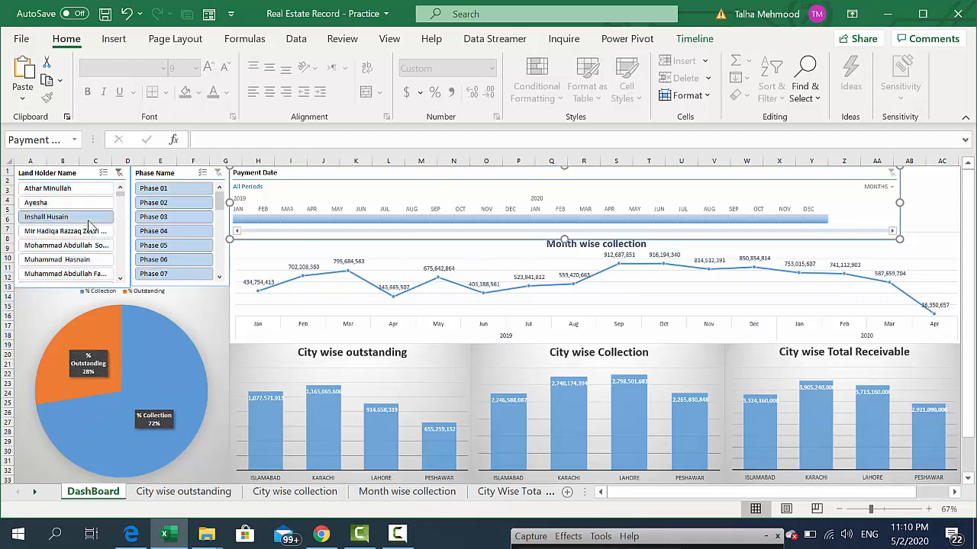
pyautogui.click(77, 275)
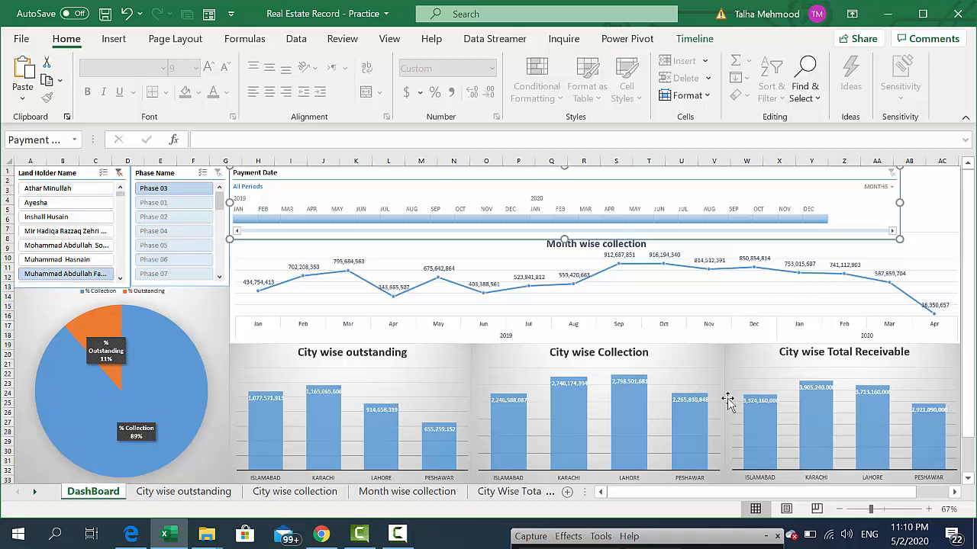
pyautogui.moveTo(896, 203); pyautogui.dragTo(947, 207)
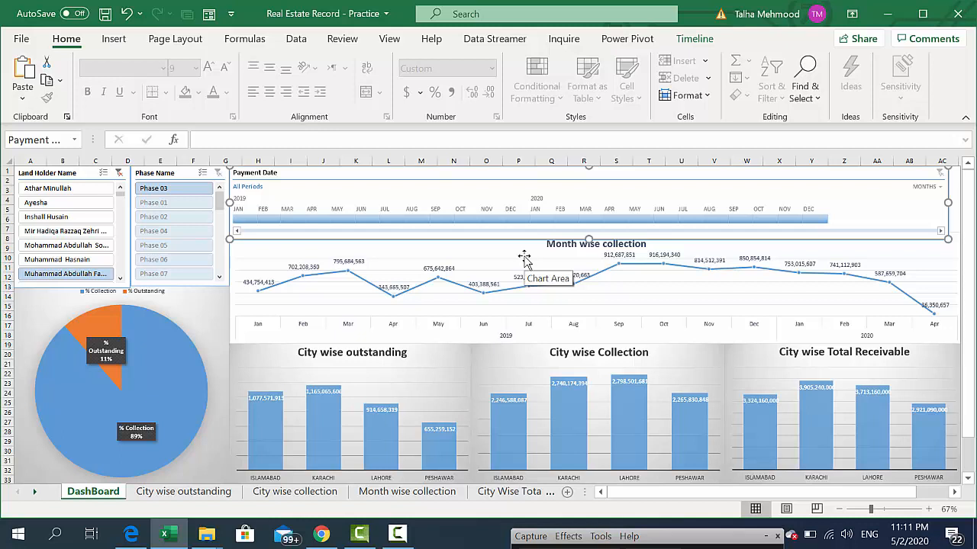
pyautogui.click(119, 173)
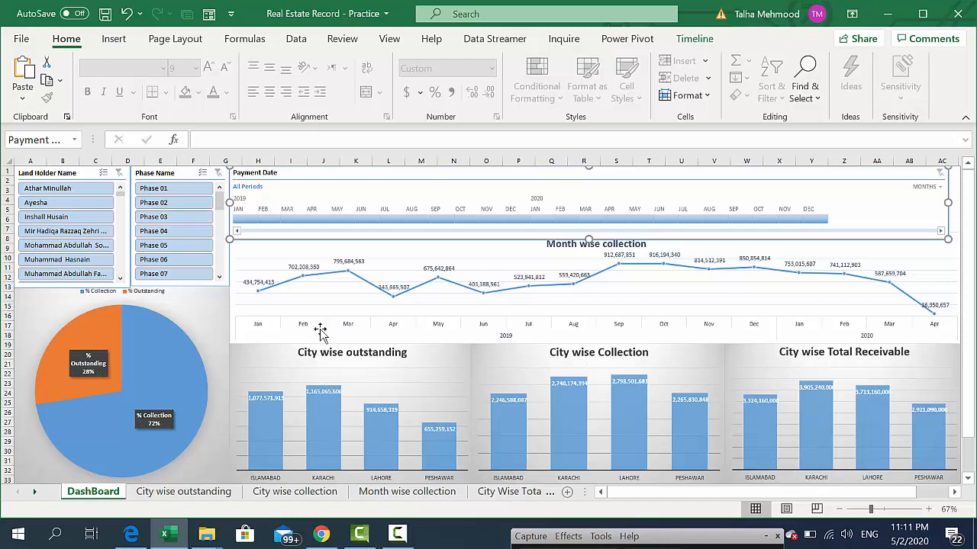
# Step: Filter by Phase 04 and Phase 07 in turn to check which charts respond, and clear the Phase Name filter
pyautogui.click(175, 232)
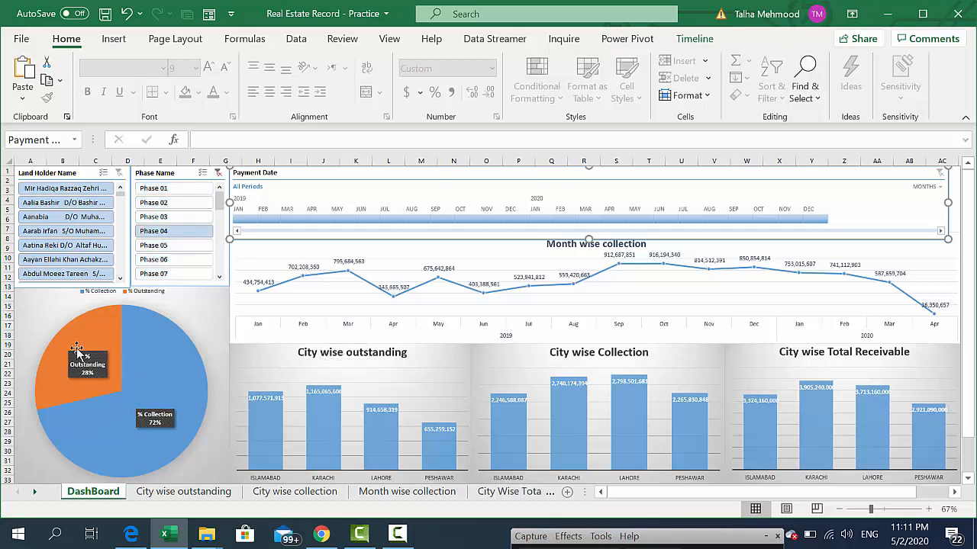
pyautogui.click(152, 277)
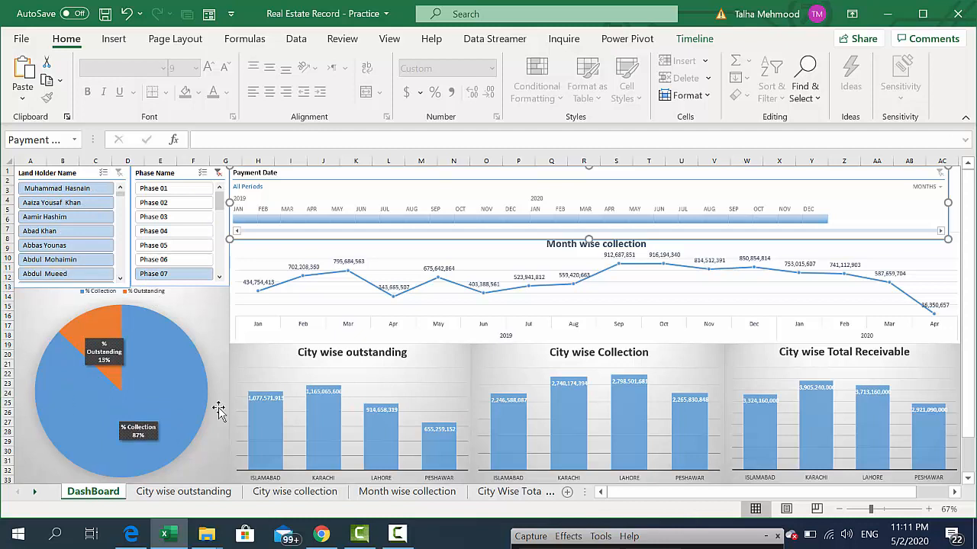
pyautogui.click(218, 173)
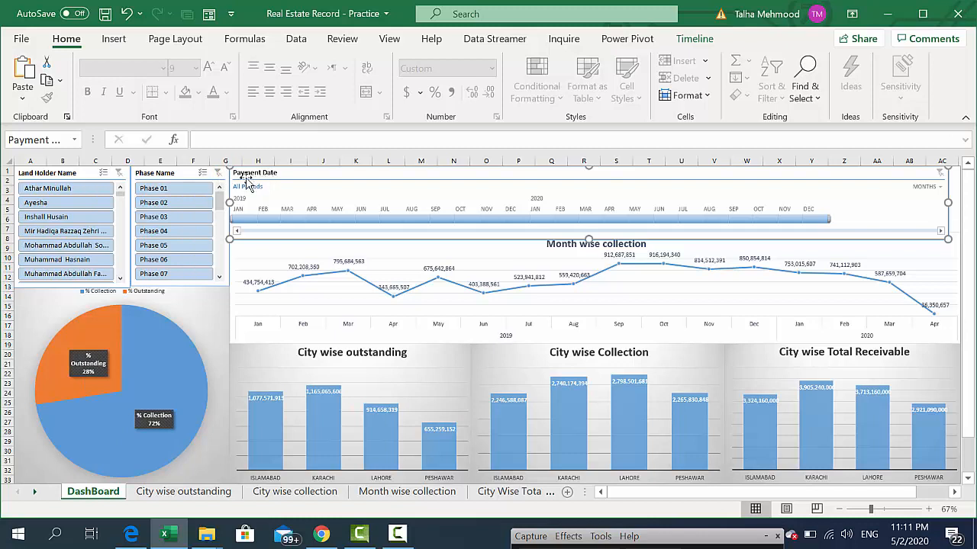
# Step: Connect the Land Holder Name slicer to PivotTable9, PivotTable10, PivotTable8 and PivotTable11 through its report connections
pyautogui.rightClick(69, 176)
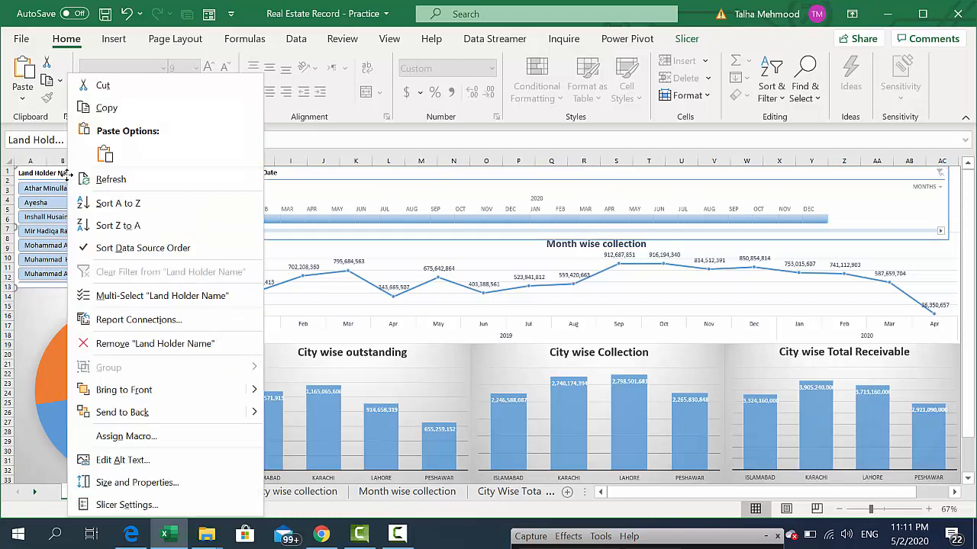
pyautogui.click(130, 329)
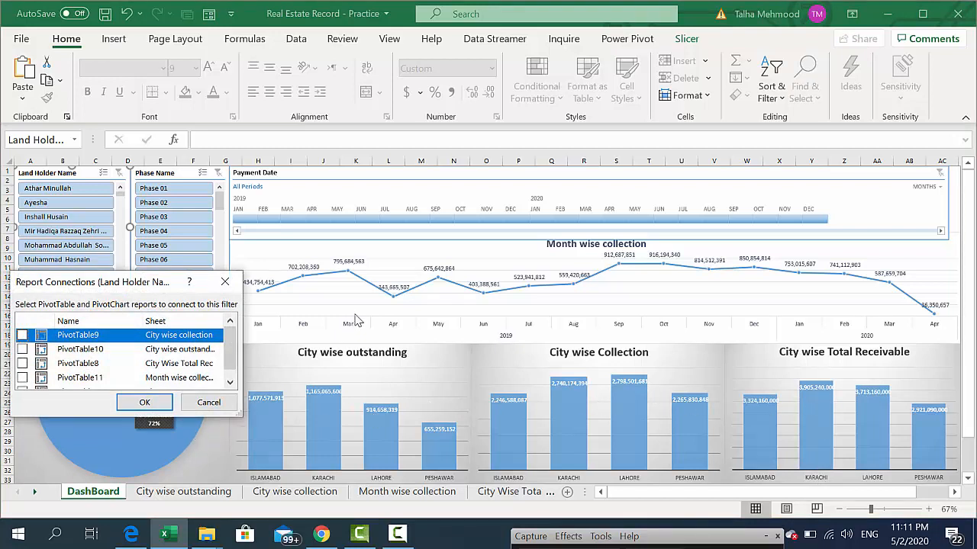
pyautogui.moveTo(229, 364); pyautogui.dragTo(222, 342)
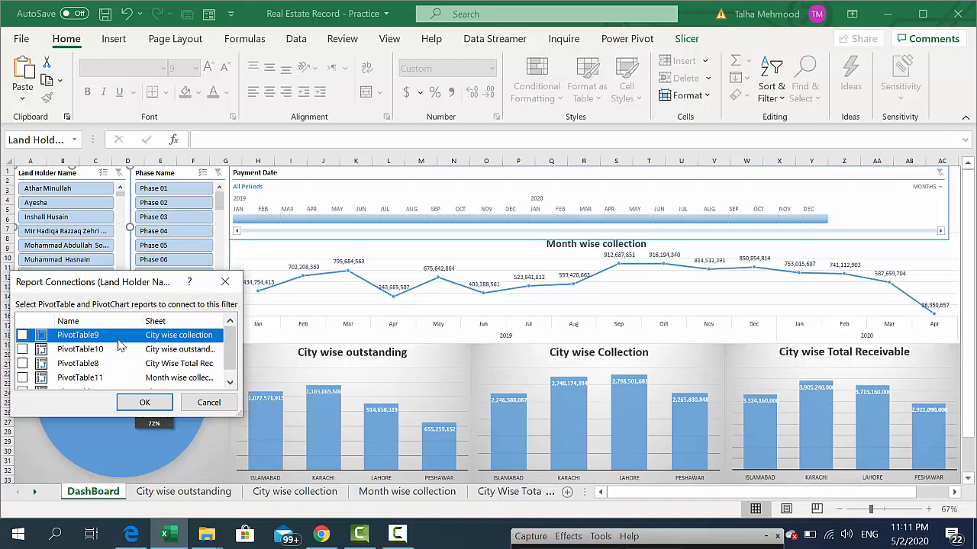
pyautogui.click(23, 349)
pyautogui.click(23, 364)
pyautogui.click(23, 378)
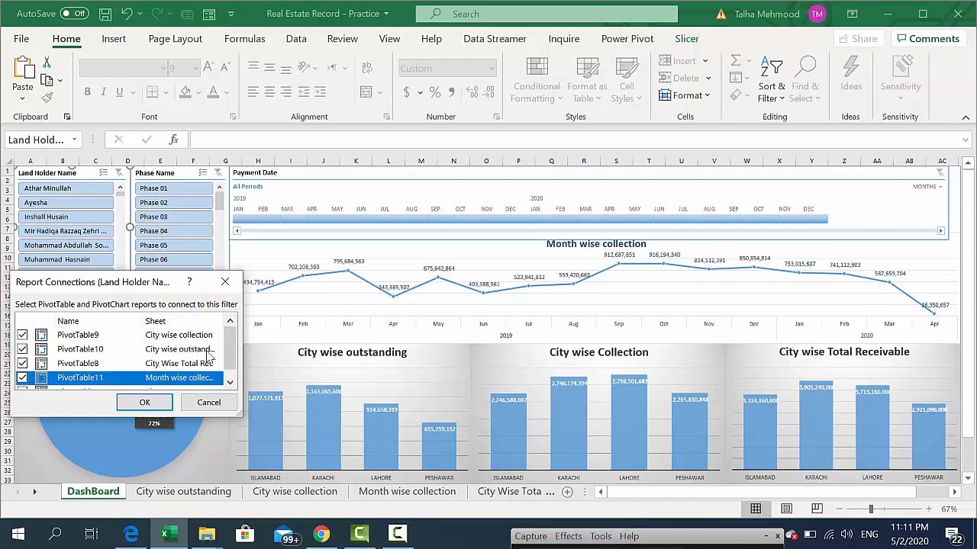
pyautogui.moveTo(226, 351); pyautogui.dragTo(226, 363)
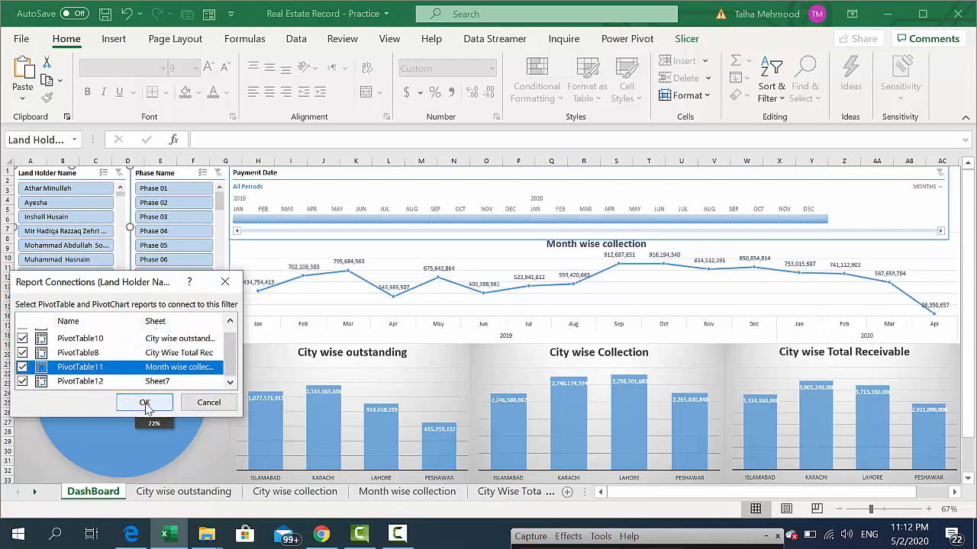
pyautogui.click(144, 402)
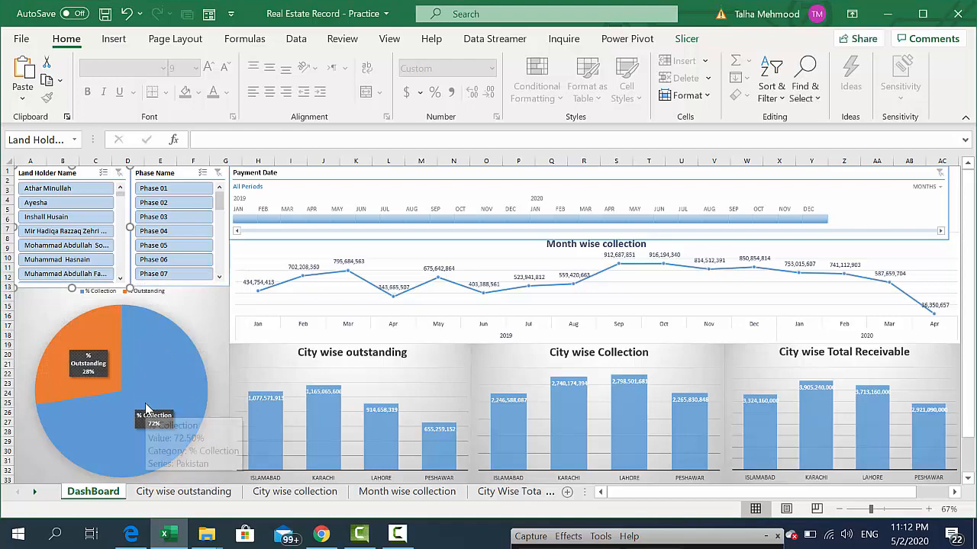
# Step: Check the connected charts by filtering the Land Holder Name slicer to three single land holders in turn, and clear the filter
pyautogui.rightClick(142, 180)
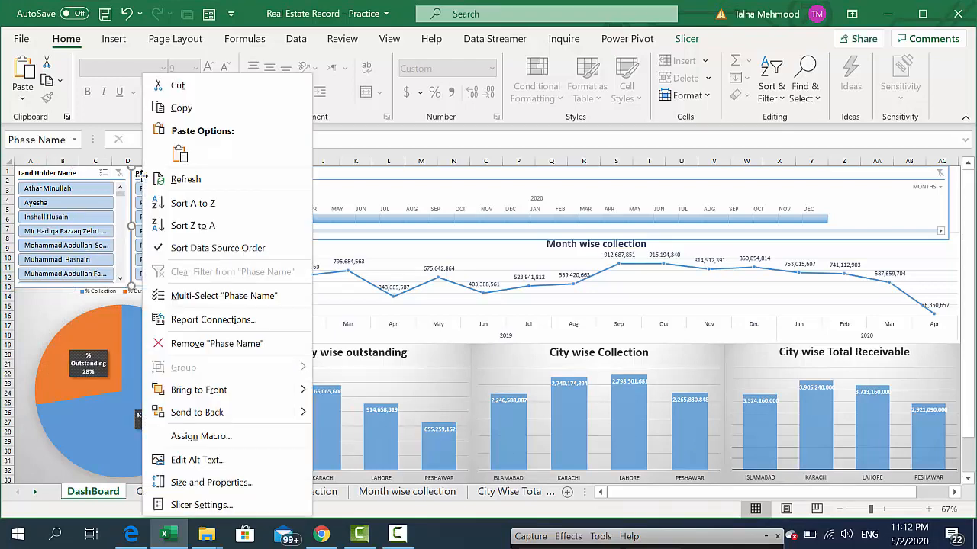
pyautogui.click(77, 215)
pyautogui.click(74, 217)
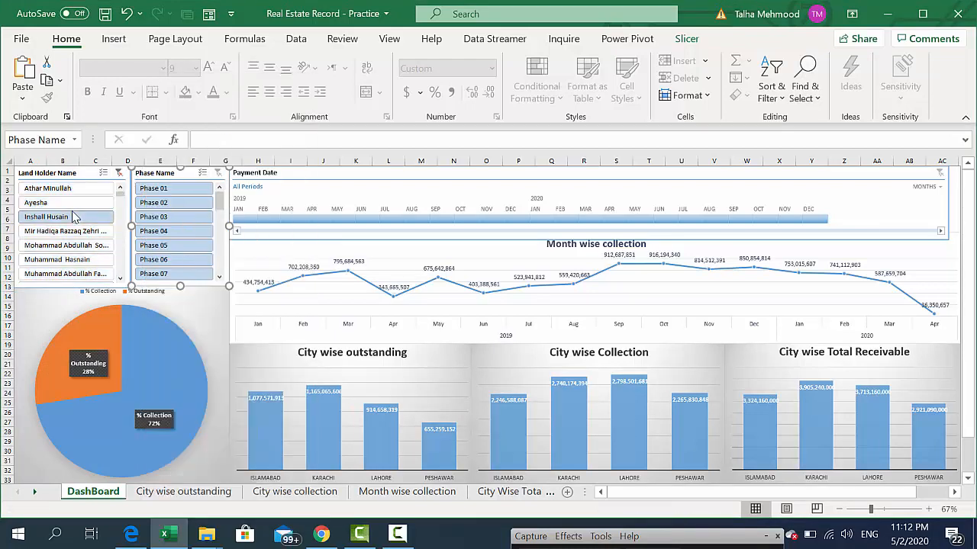
pyautogui.click(71, 246)
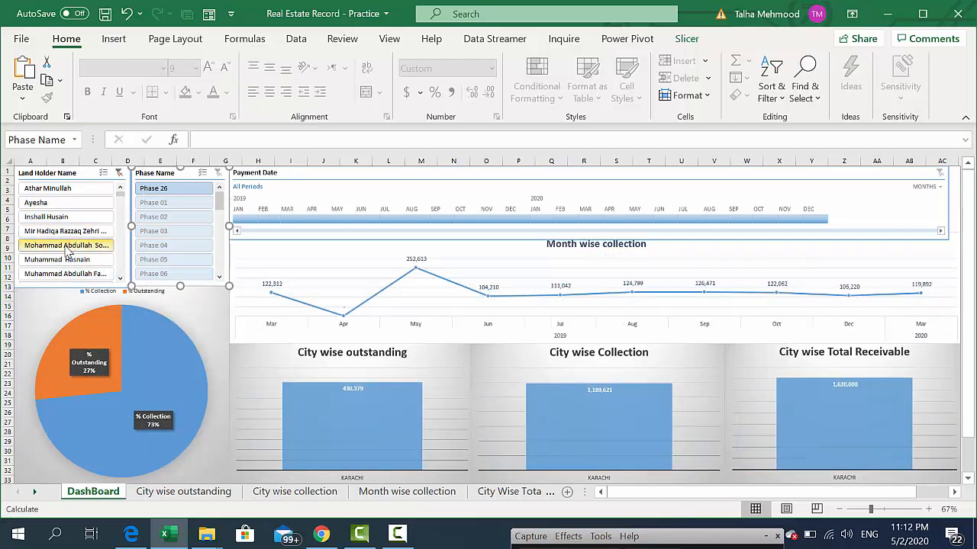
pyautogui.click(68, 261)
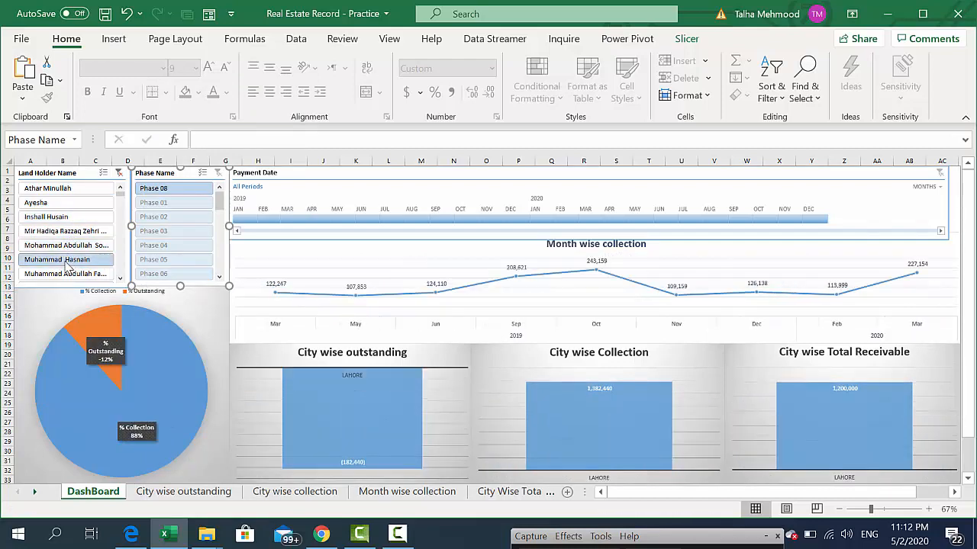
pyautogui.click(119, 173)
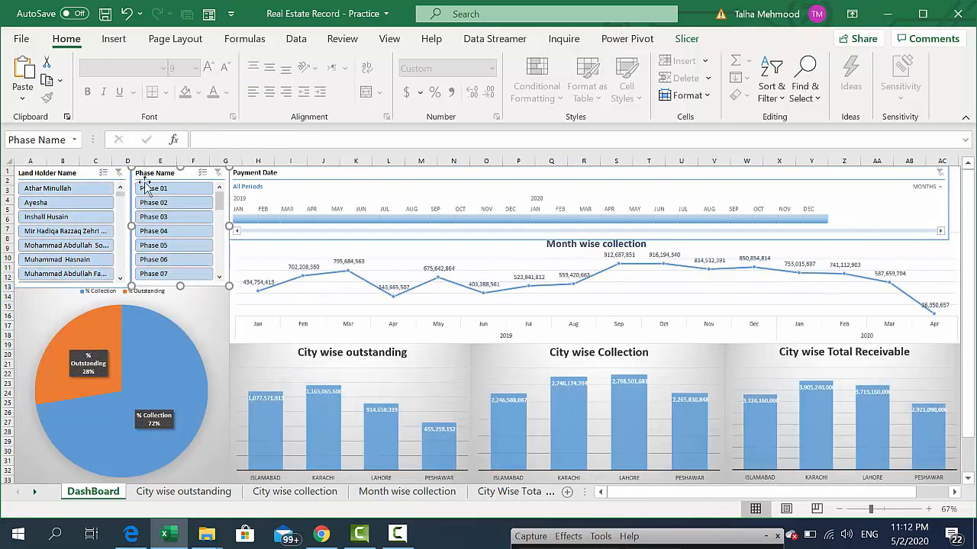
# Step: Filter by Phase 02 and Phase 04 in turn to check which charts respond to the Phase Name slicer, and clear its filter
pyautogui.click(167, 205)
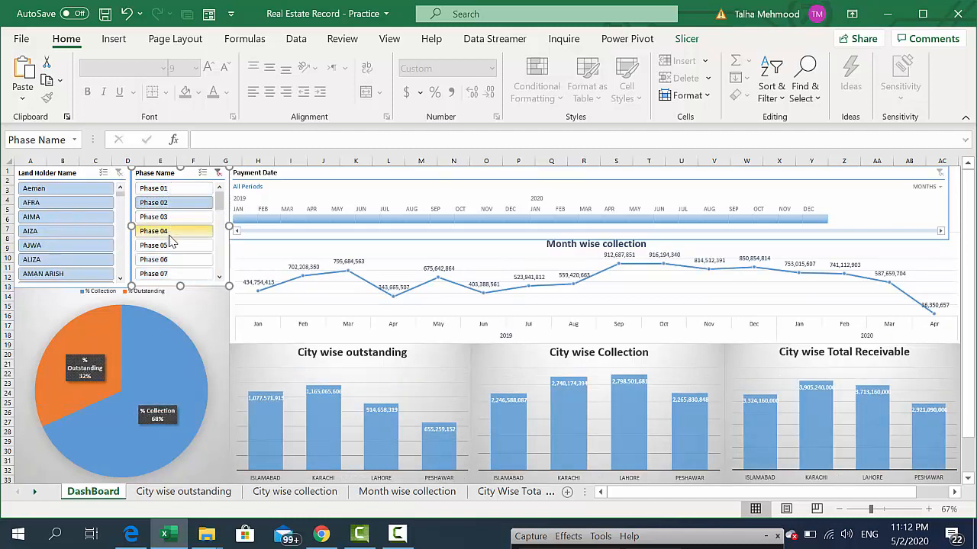
pyautogui.click(170, 234)
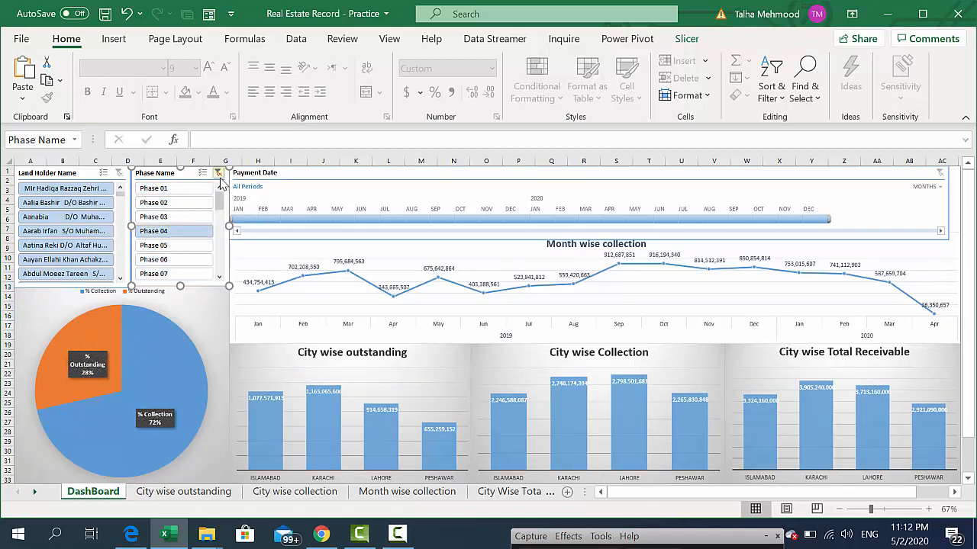
pyautogui.click(218, 173)
# Step: Connect the Phase Name slicer to PivotTable9, PivotTable10, PivotTable8 and PivotTable11 through its report connections
pyautogui.rightClick(160, 178)
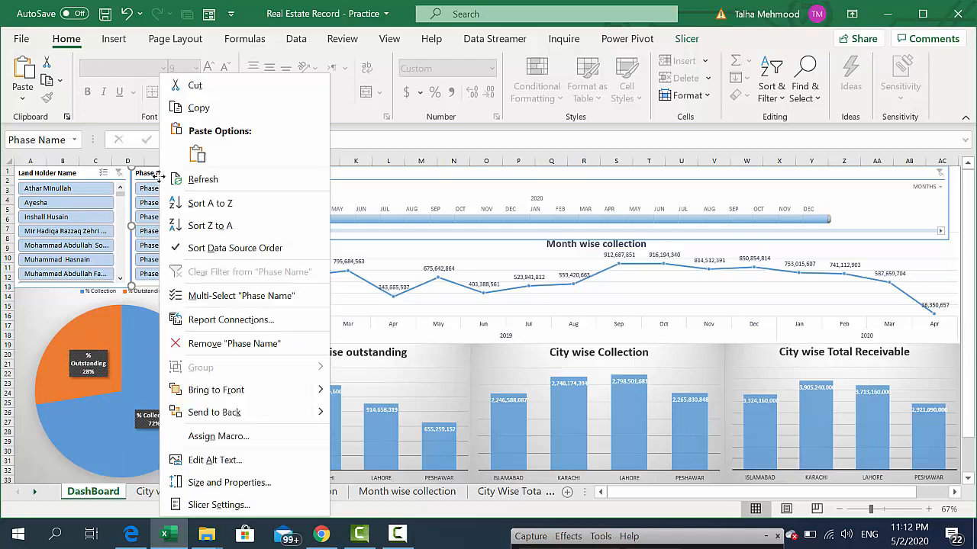
pyautogui.click(226, 320)
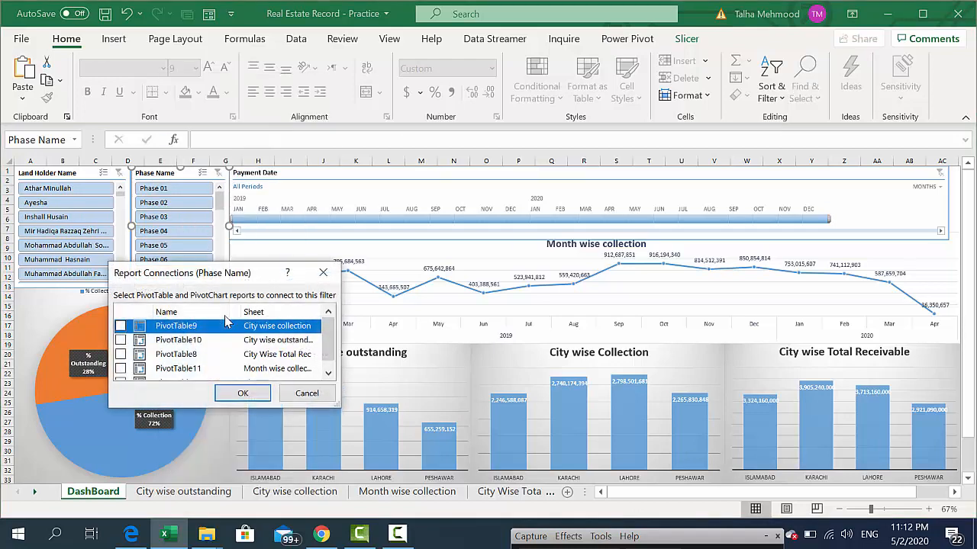
pyautogui.click(120, 340)
pyautogui.click(121, 354)
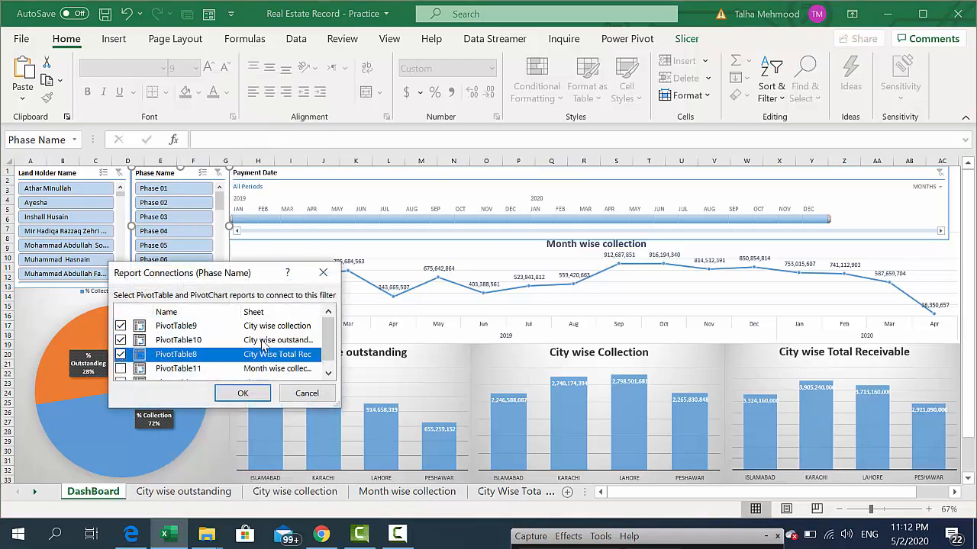
pyautogui.scroll(-1, 325, 337)
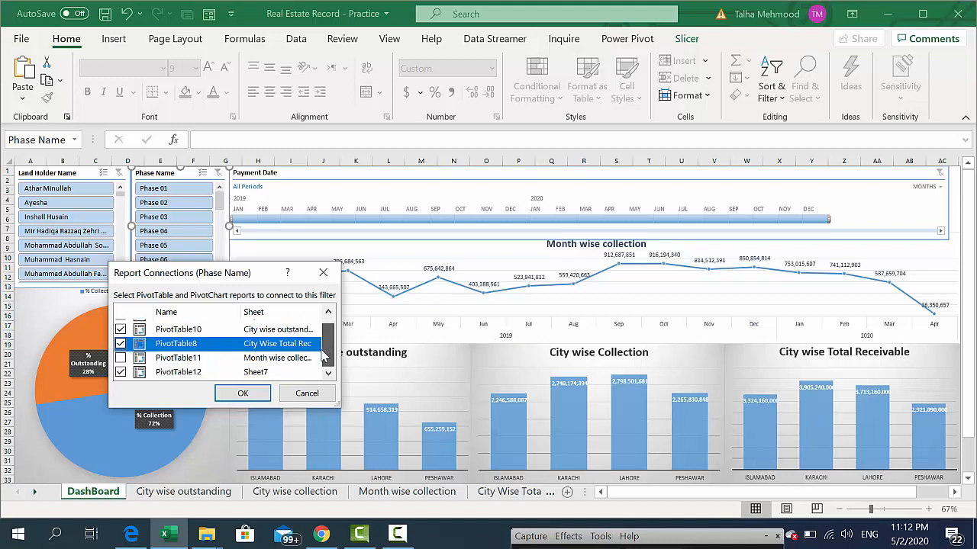
pyautogui.click(120, 358)
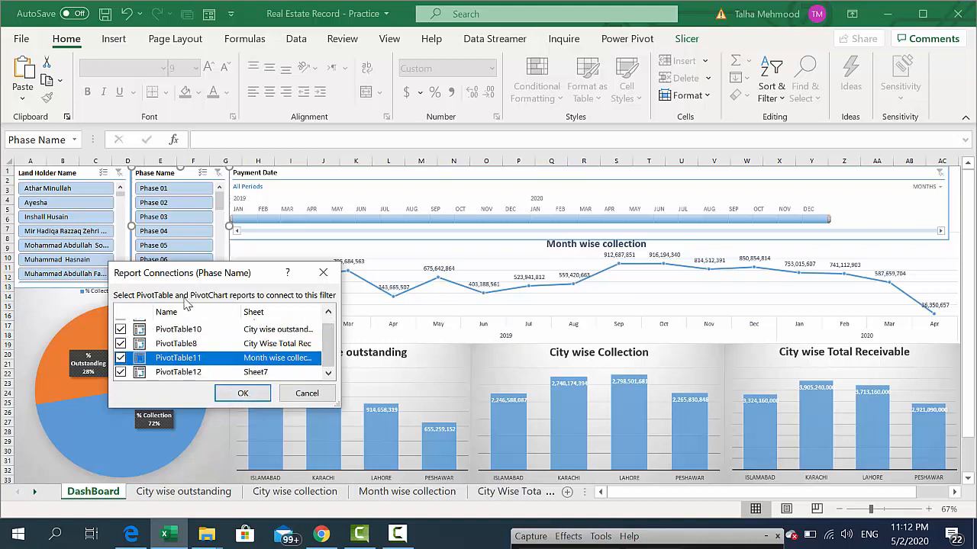
pyautogui.click(243, 394)
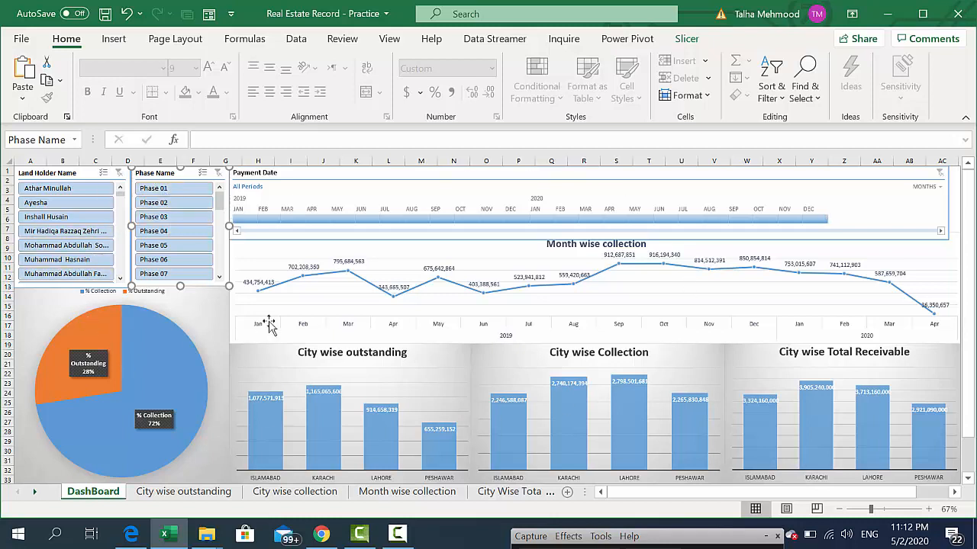
# Step: Connect the Payment Date timeline to PivotTable9, PivotTable10, PivotTable8 and PivotTable11 through its report connections
pyautogui.rightClick(266, 174)
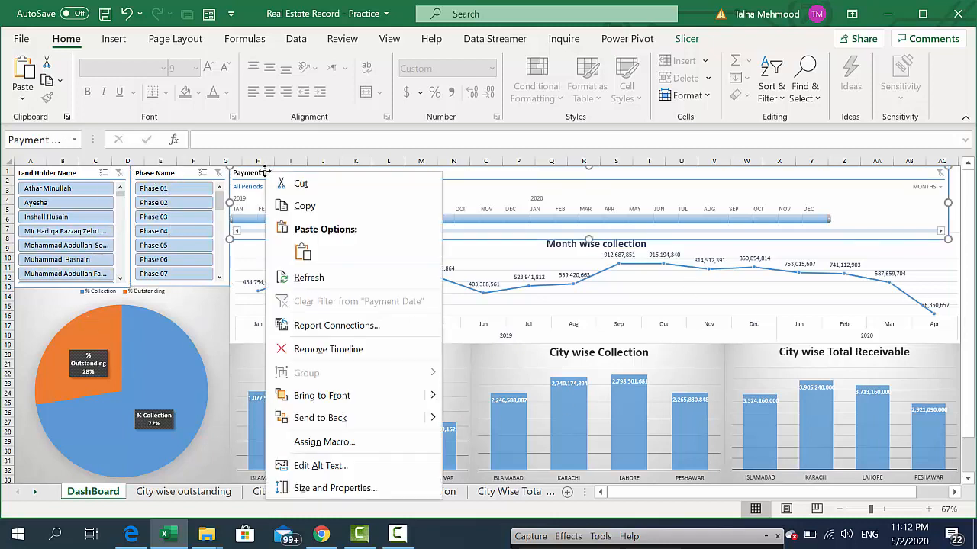
pyautogui.click(351, 325)
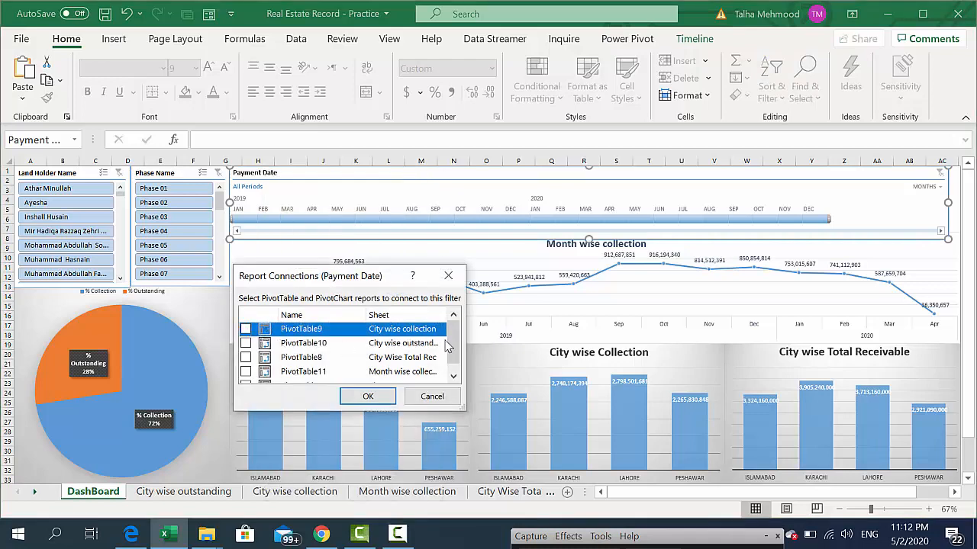
pyautogui.moveTo(450, 342); pyautogui.dragTo(455, 316)
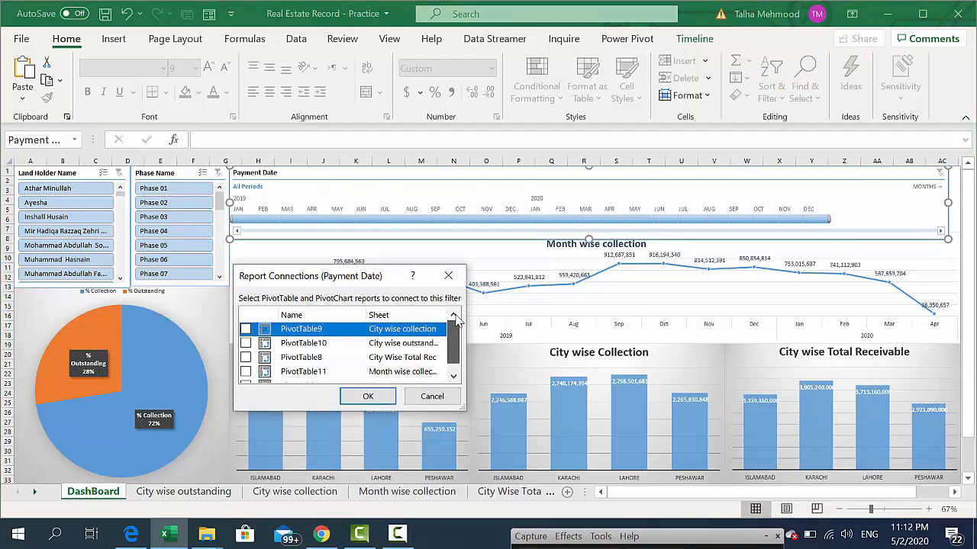
pyautogui.click(246, 343)
pyautogui.click(245, 358)
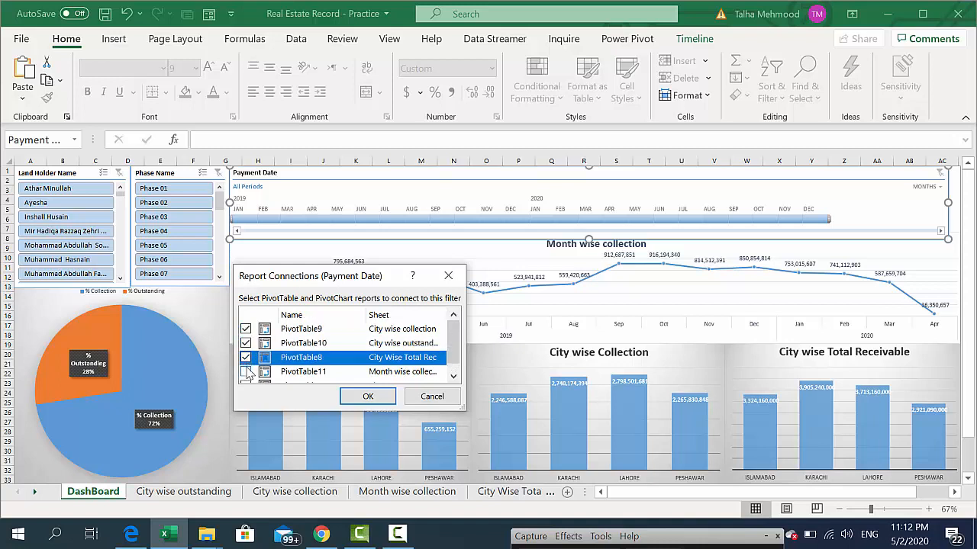
pyautogui.click(249, 372)
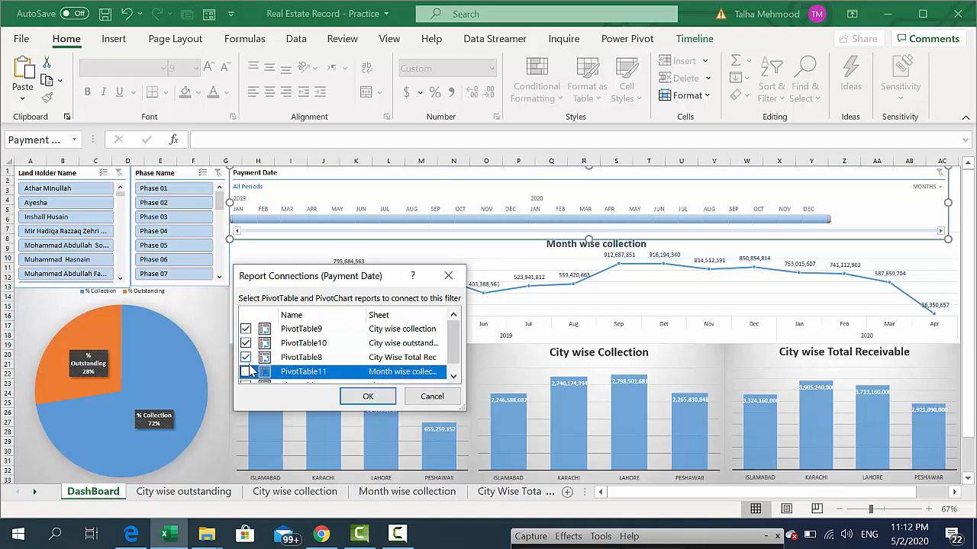
pyautogui.click(388, 396)
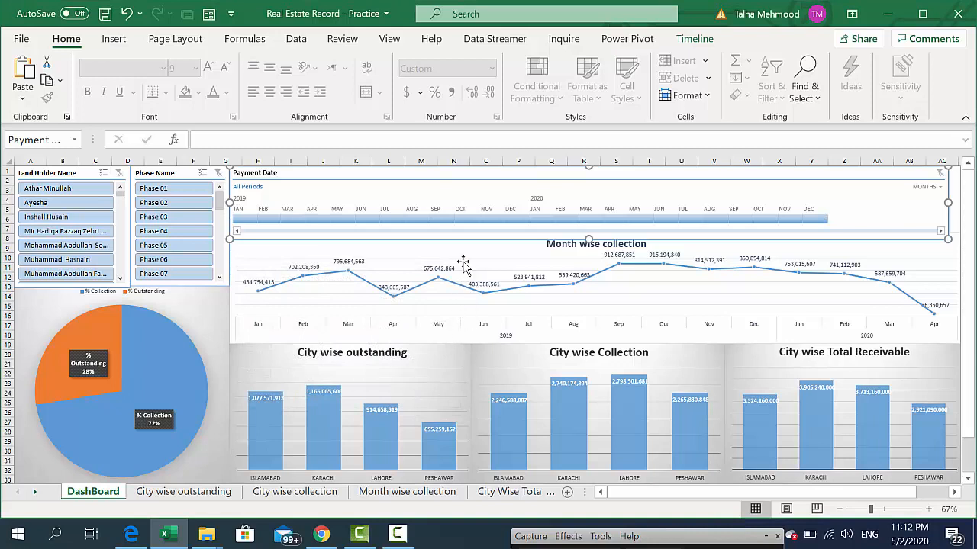
# Step: Check the charts by filtering the Payment Date timeline to Sep, Jun, May and Aug 2019 in turn, and clear the filter
pyautogui.click(442, 219)
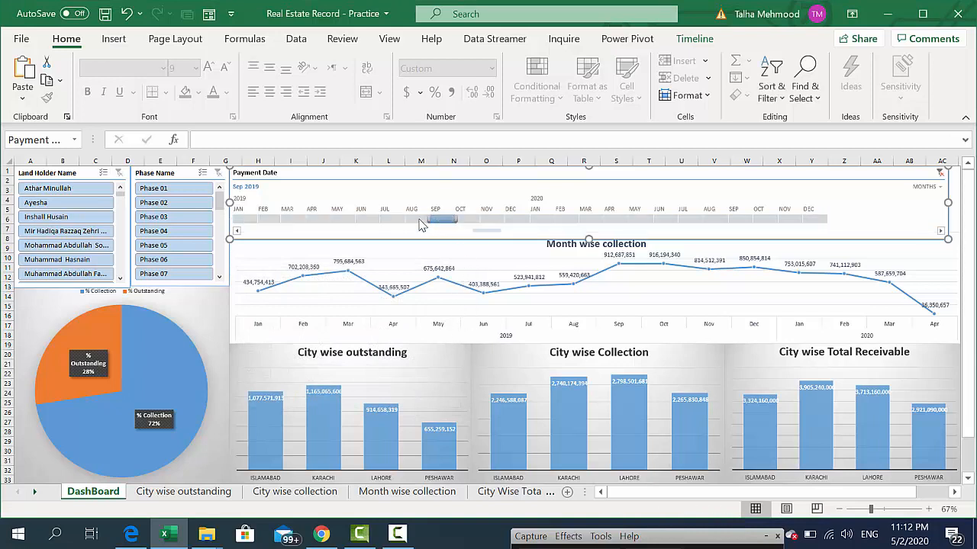
pyautogui.click(375, 220)
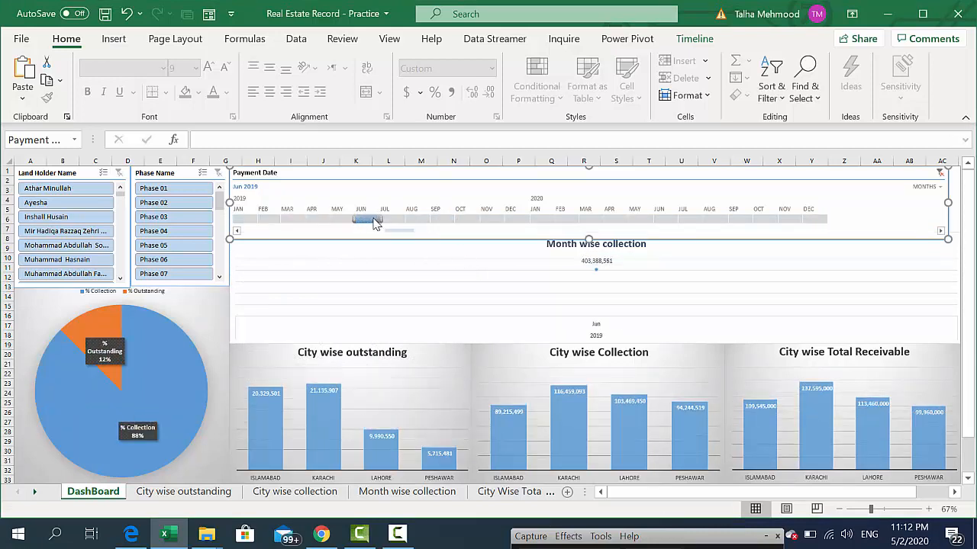
pyautogui.click(339, 220)
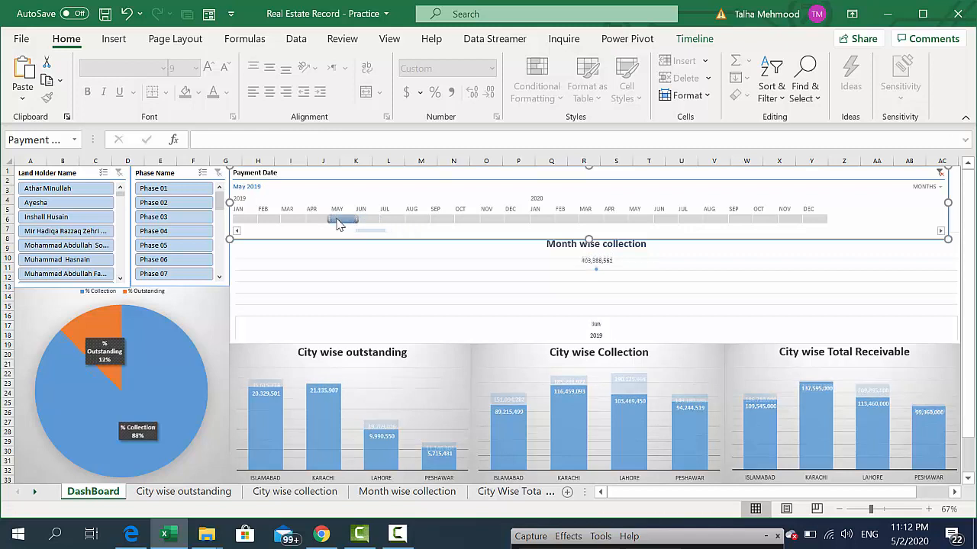
pyautogui.click(419, 220)
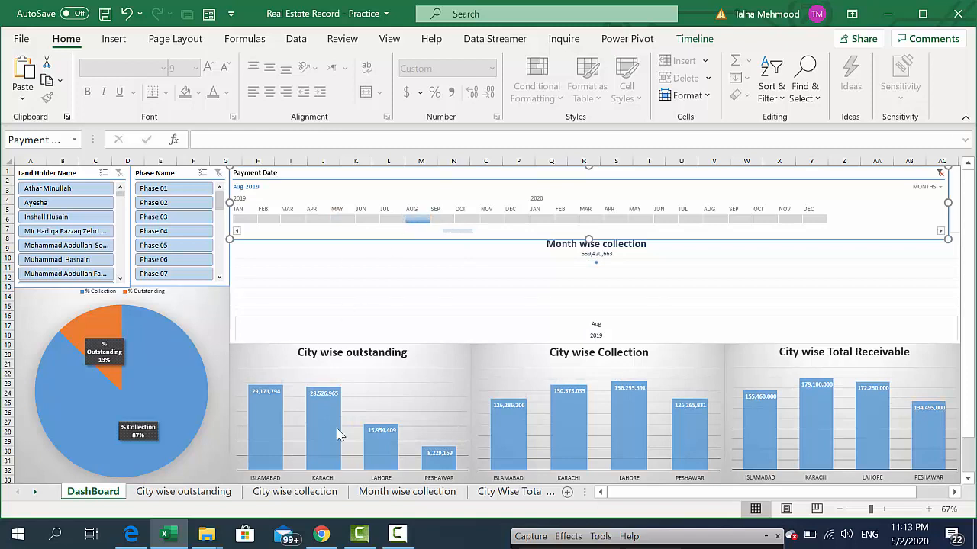
pyautogui.click(940, 174)
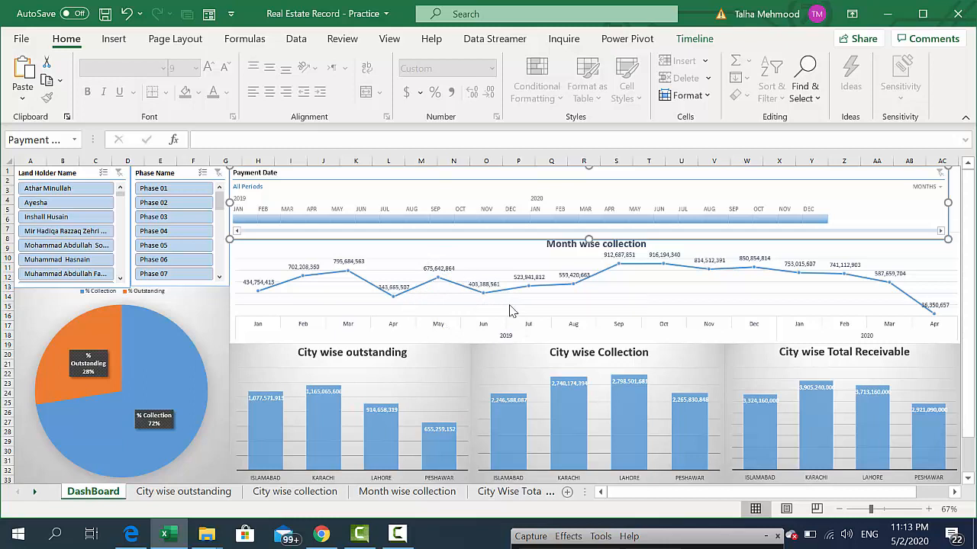
# Step: Check the connected charts by filtering the Phase Name slicer to Phase 01, and clear the filter
pyautogui.moveTo(546, 296)
pyautogui.click(160, 192)
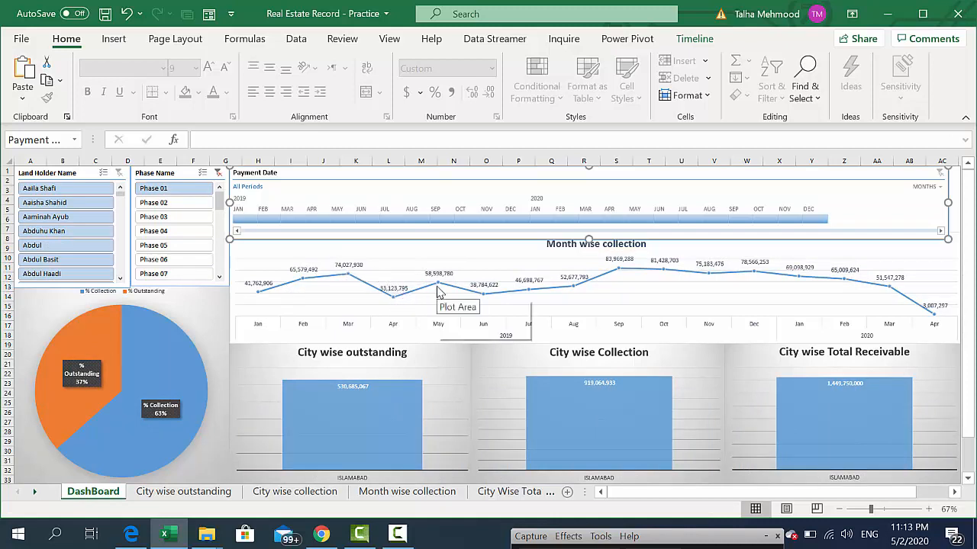
pyautogui.moveTo(516, 297)
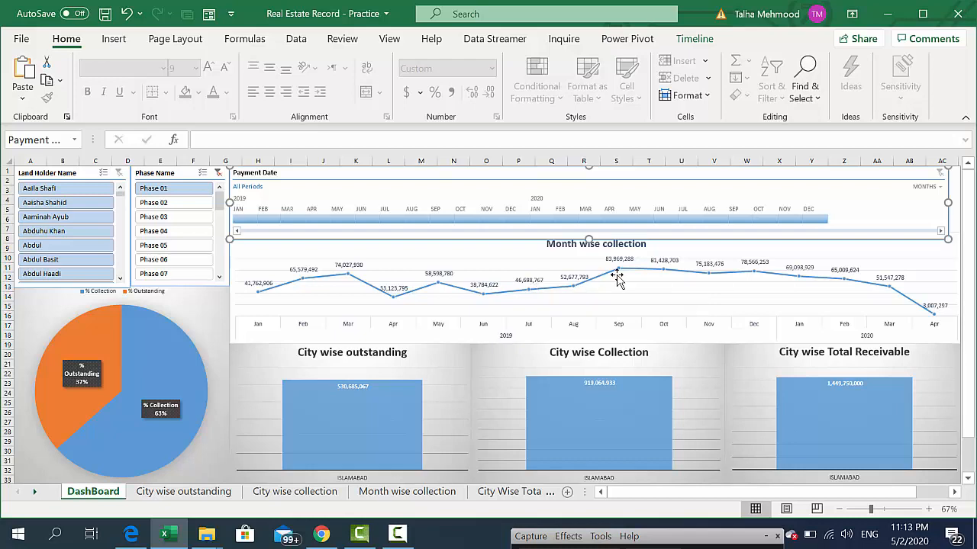
pyautogui.click(218, 172)
# Step: Shift the Payment Date timeline over to start at about column M and insert an Instalment No slicer for the City wise outstanding chart
pyautogui.moveTo(290, 176); pyautogui.dragTo(424, 204)
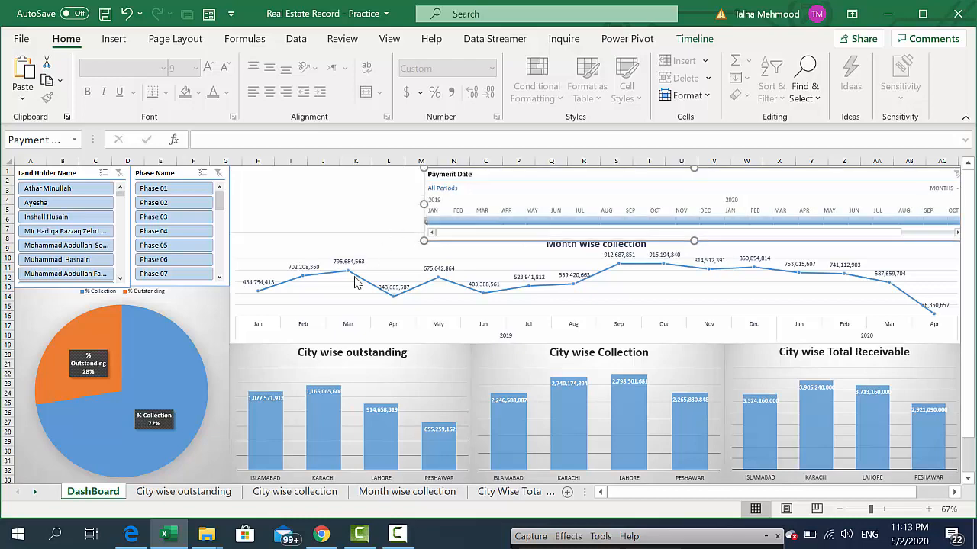
pyautogui.click(269, 355)
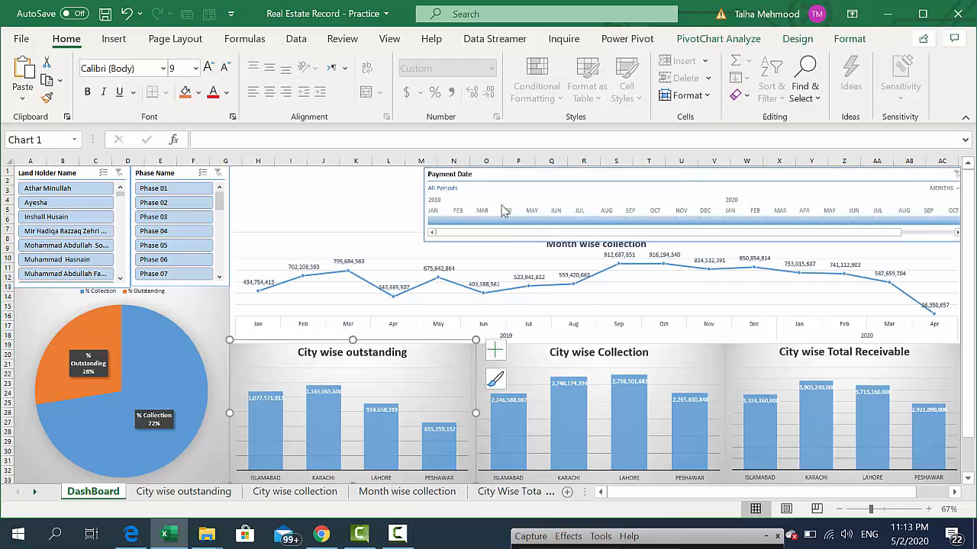
pyautogui.click(718, 38)
pyautogui.click(328, 88)
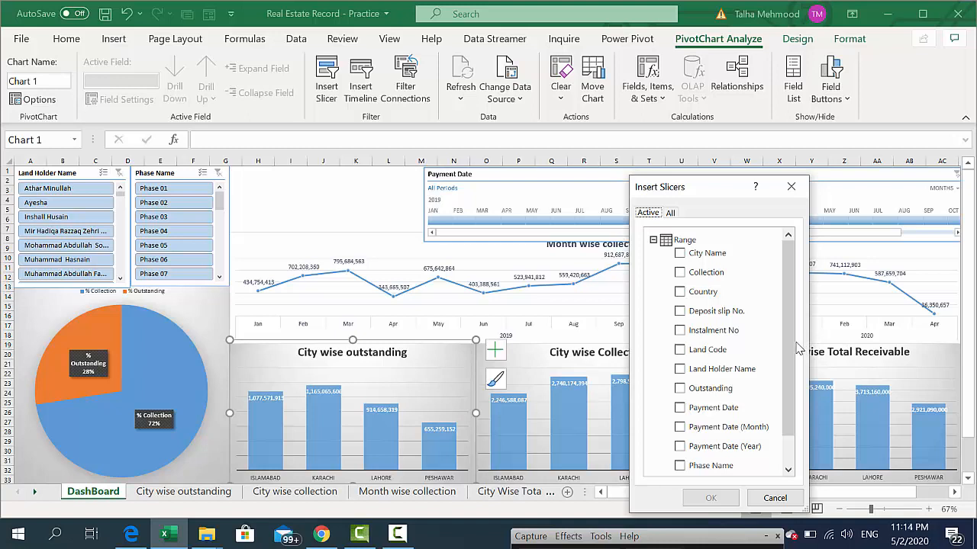
pyautogui.moveTo(798, 347); pyautogui.dragTo(794, 368)
pyautogui.click(680, 312)
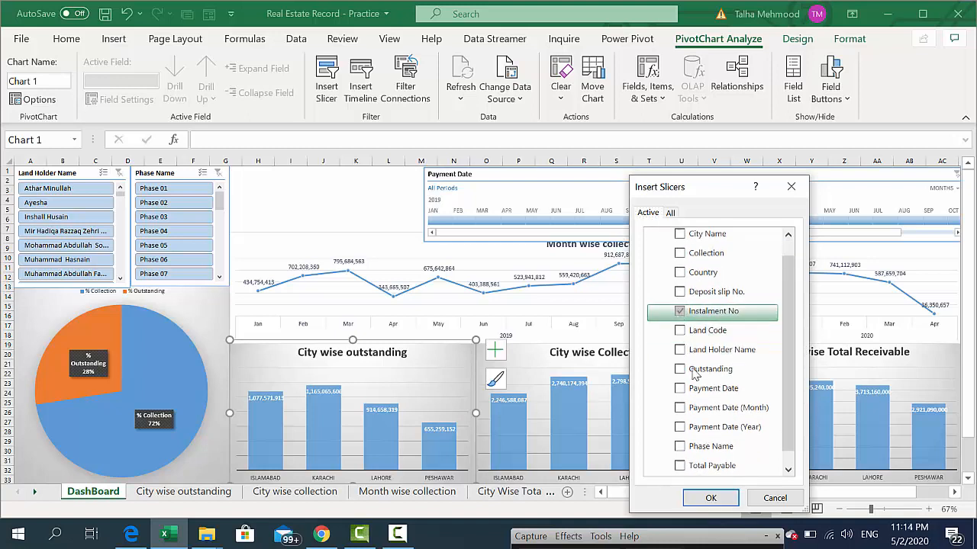
pyautogui.click(710, 497)
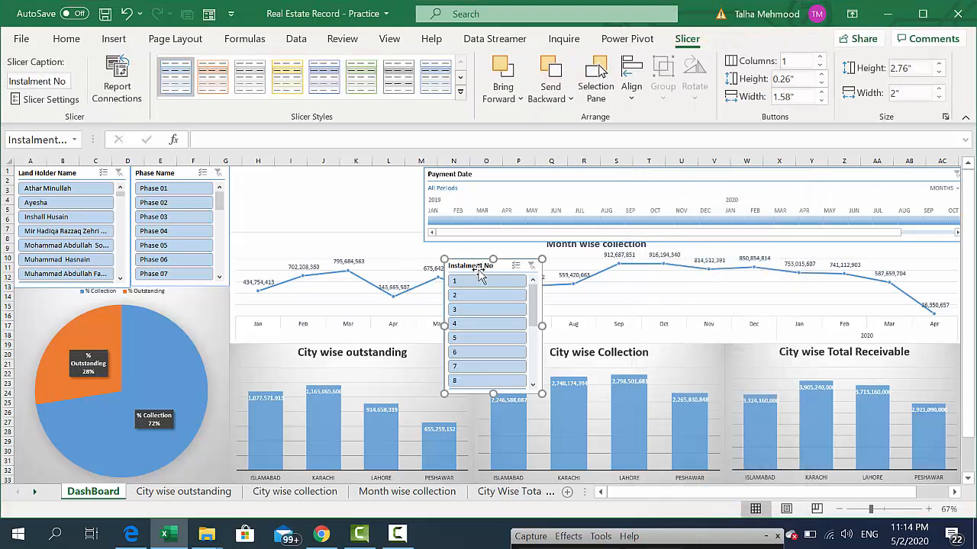
# Step: Fit the Instalment No slicer between the Phase Name slicer and the timeline, with 3 columns, about 3.99" wide and 1.54" high
pyautogui.moveTo(479, 275); pyautogui.dragTo(257, 175)
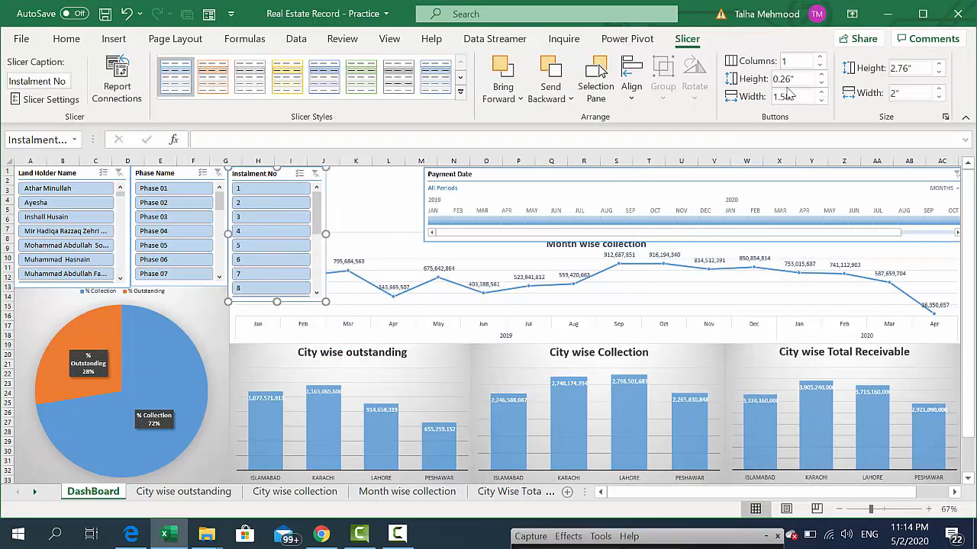
pyautogui.click(820, 58)
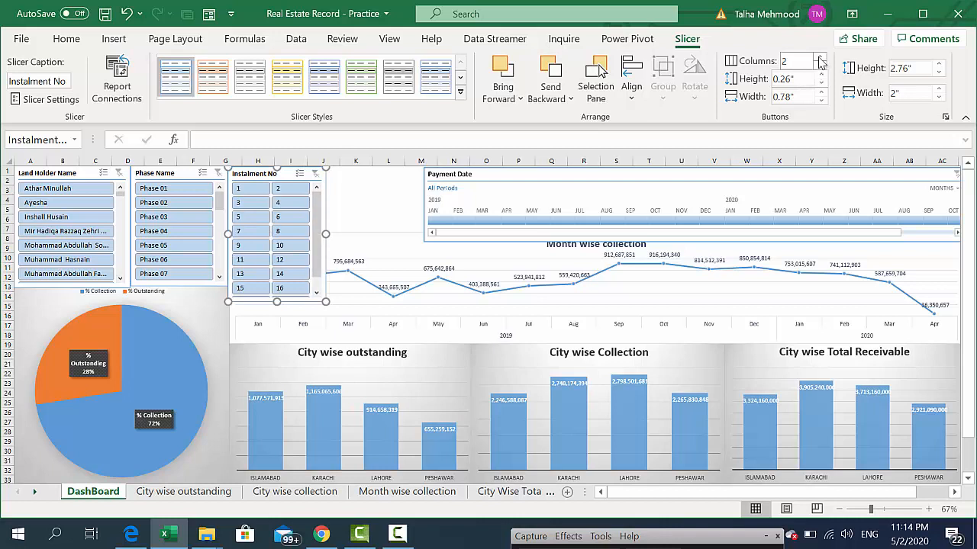
pyautogui.click(820, 58)
pyautogui.moveTo(325, 233); pyautogui.dragTo(423, 232)
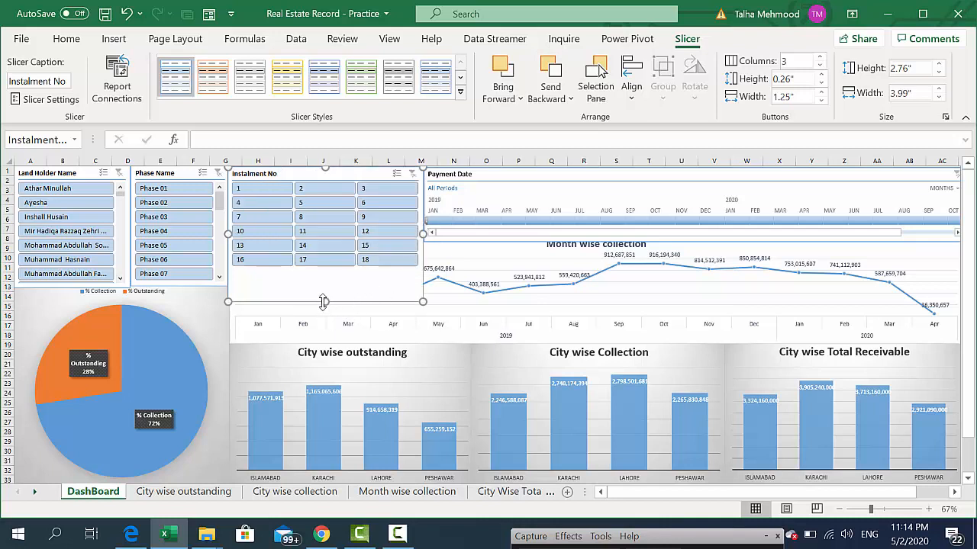
pyautogui.moveTo(322, 303)
pyautogui.mouseDown()
pyautogui.moveTo(339, 234)
pyautogui.moveTo(340, 243)
pyautogui.mouseUp()
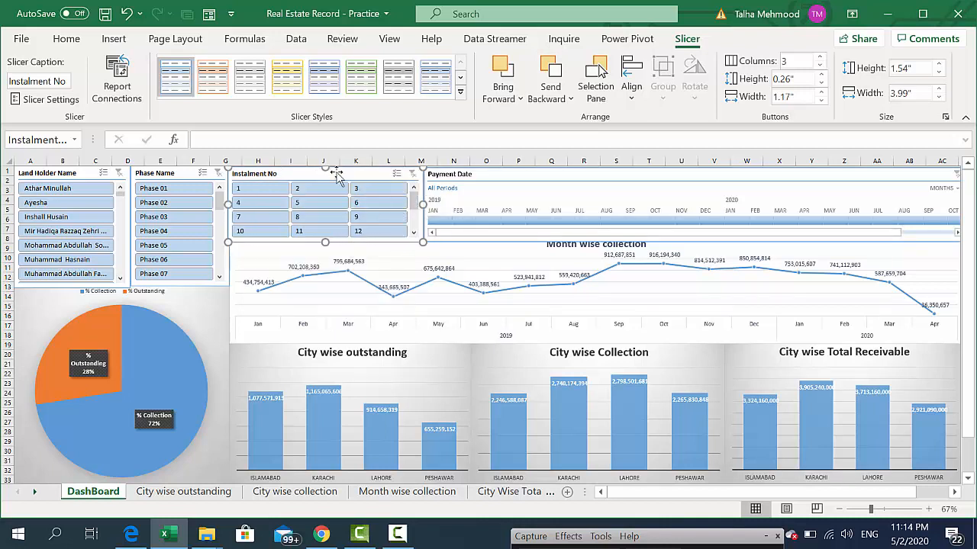
# Step: Filter by instalments 1 and 6 in turn to check which charts respond to the Instalment No slicer, and clear the filter
pyautogui.click(261, 189)
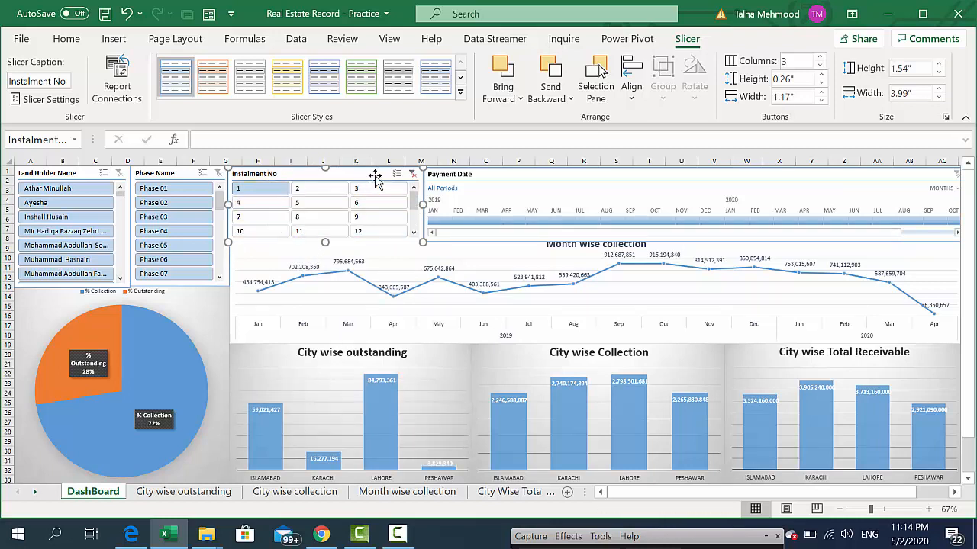
pyautogui.click(379, 204)
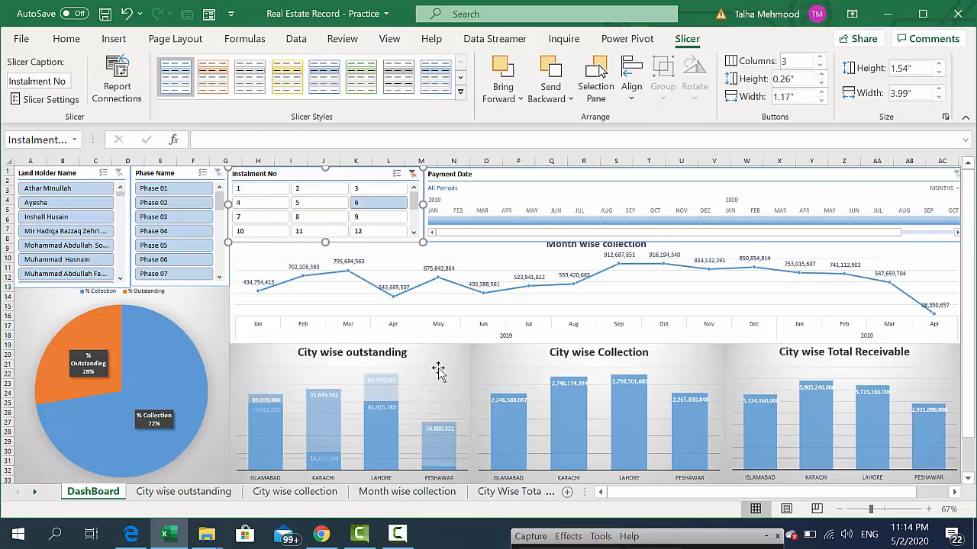
# Step: Connect the Instalment No slicer to the remaining reports: PivotTable9, PivotTable8, PivotTable11 and PivotTable12
pyautogui.rightClick(272, 175)
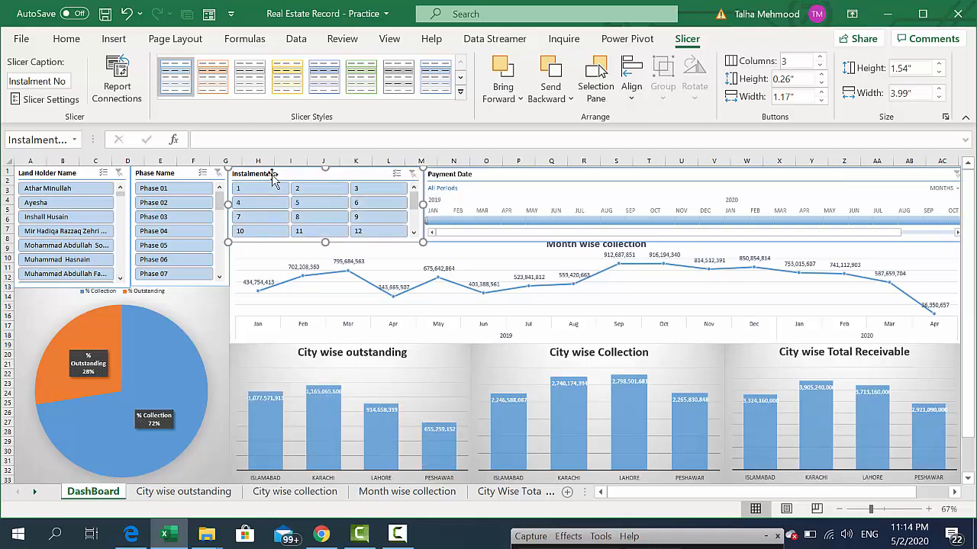
pyautogui.click(338, 320)
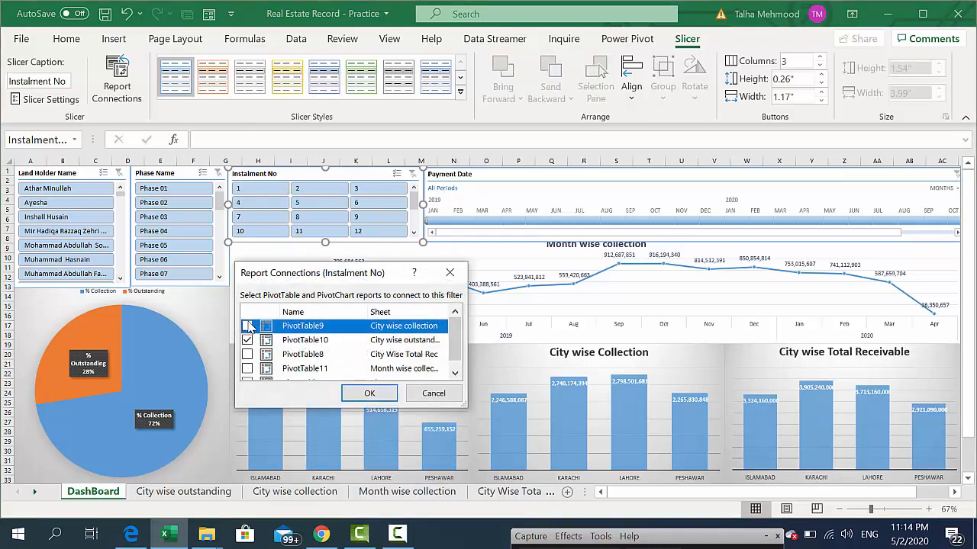
pyautogui.click(247, 354)
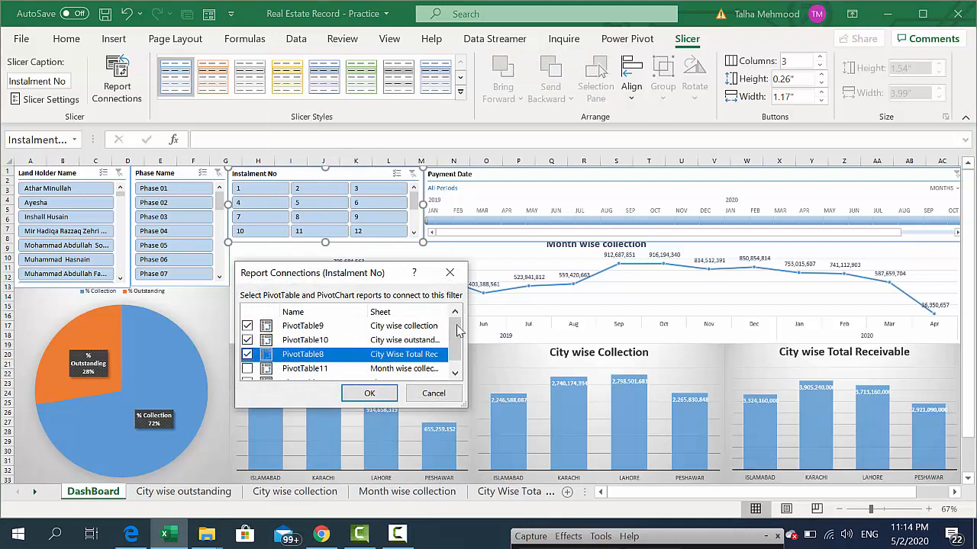
pyautogui.moveTo(458, 328); pyautogui.dragTo(457, 335)
pyautogui.click(247, 357)
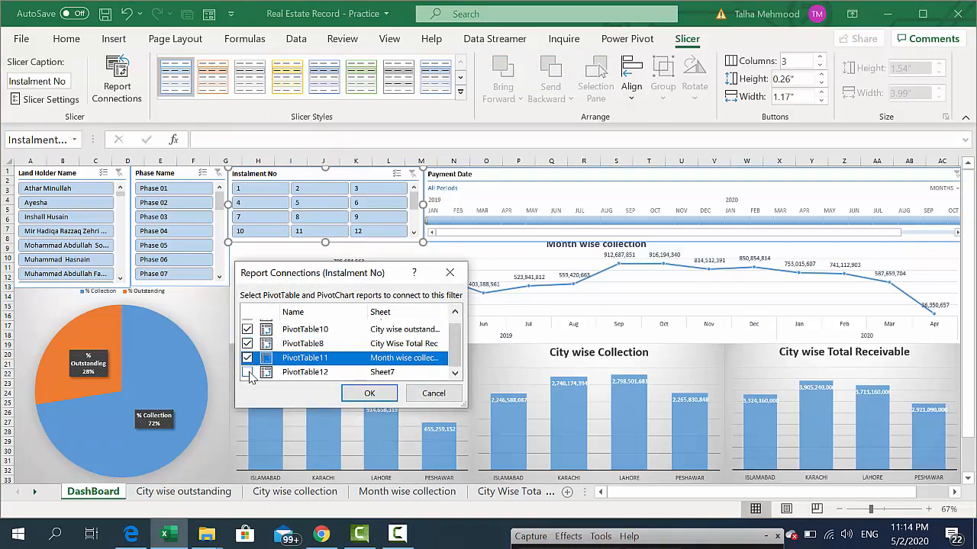
pyautogui.click(247, 372)
pyautogui.click(369, 392)
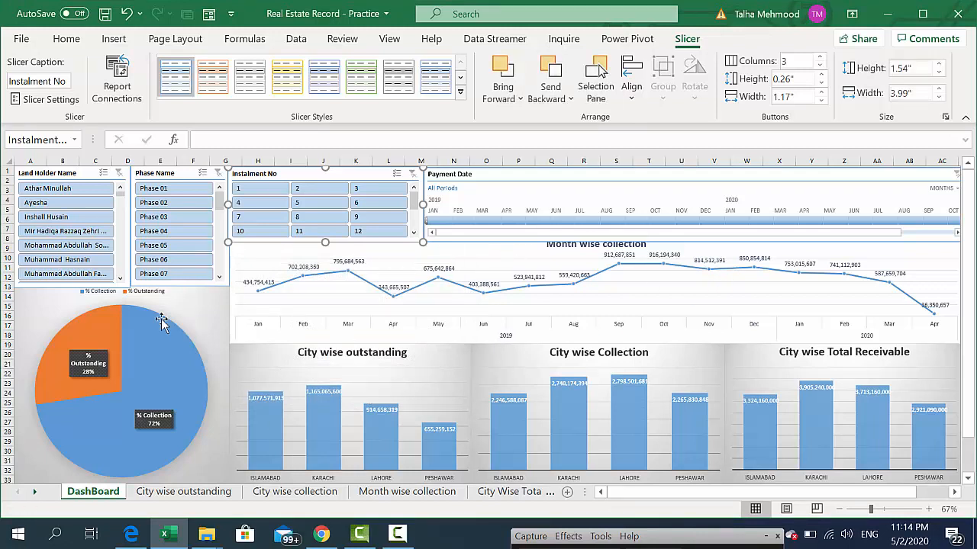
# Step: Check the charts by filtering to instalment 1, clear that filter, and filter the Phase Name slicer to Phase 01
pyautogui.click(242, 190)
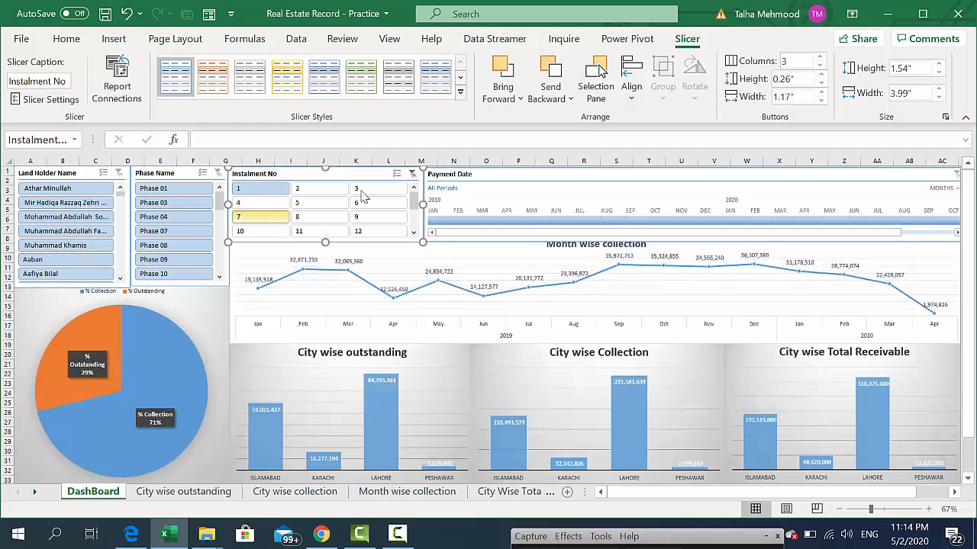
pyautogui.click(412, 175)
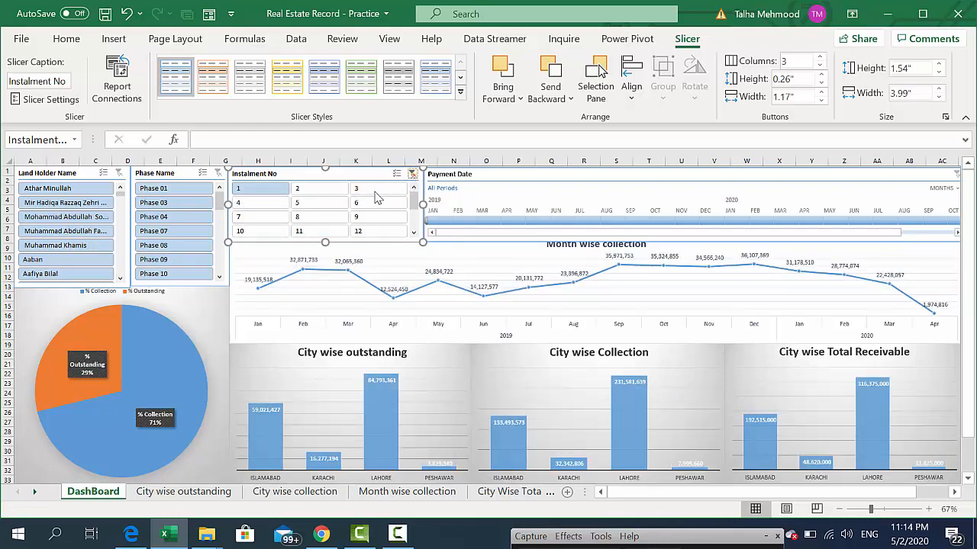
pyautogui.click(176, 189)
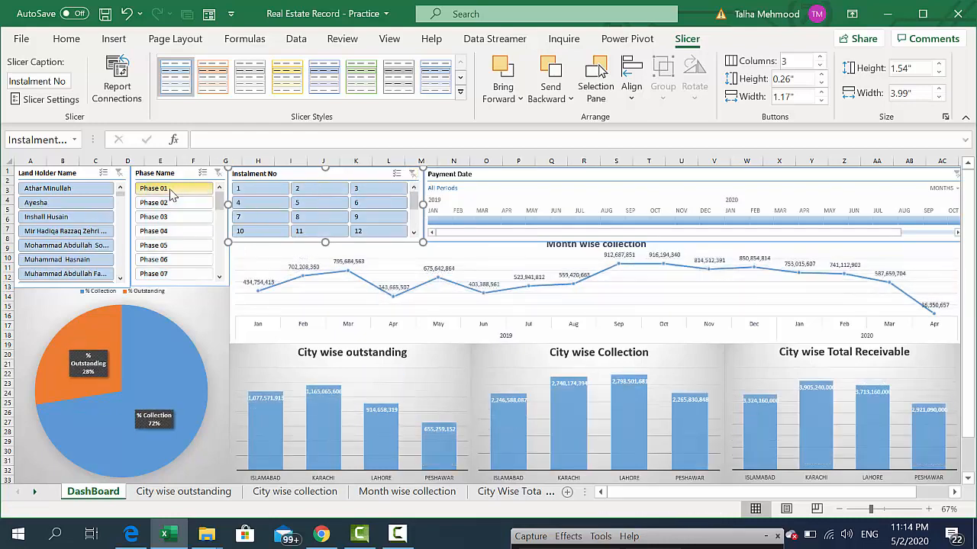
pyautogui.keyDown('ctrl'); pyautogui.click(171, 202); pyautogui.keyUp('ctrl')
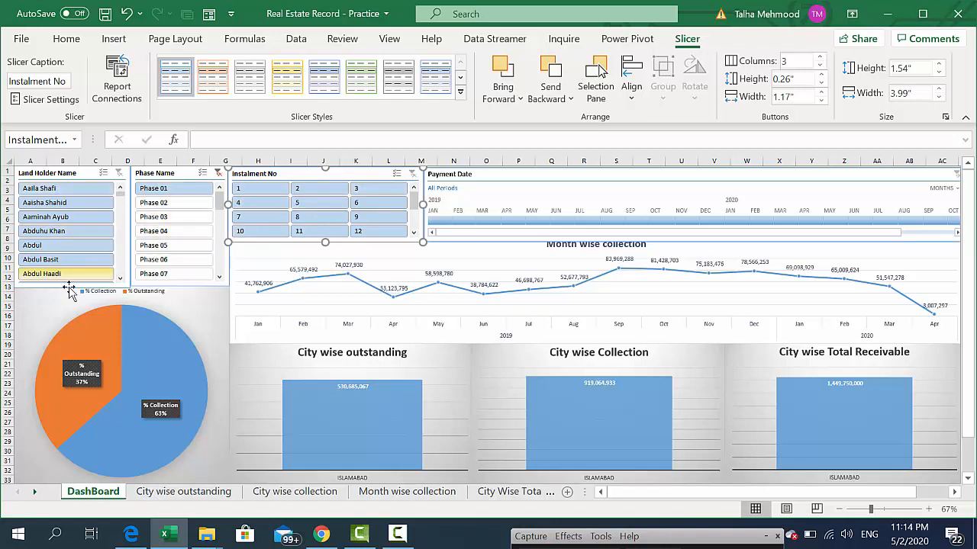
# Step: Filter by several individual land holders in turn to compare their collection and outstanding charts, and clear the land holder filter
pyautogui.click(72, 231)
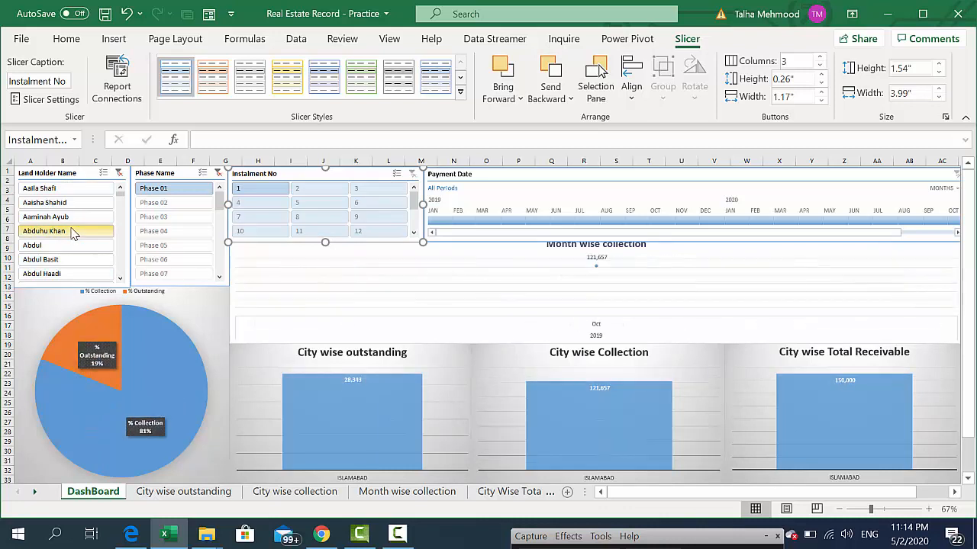
pyautogui.click(66, 217)
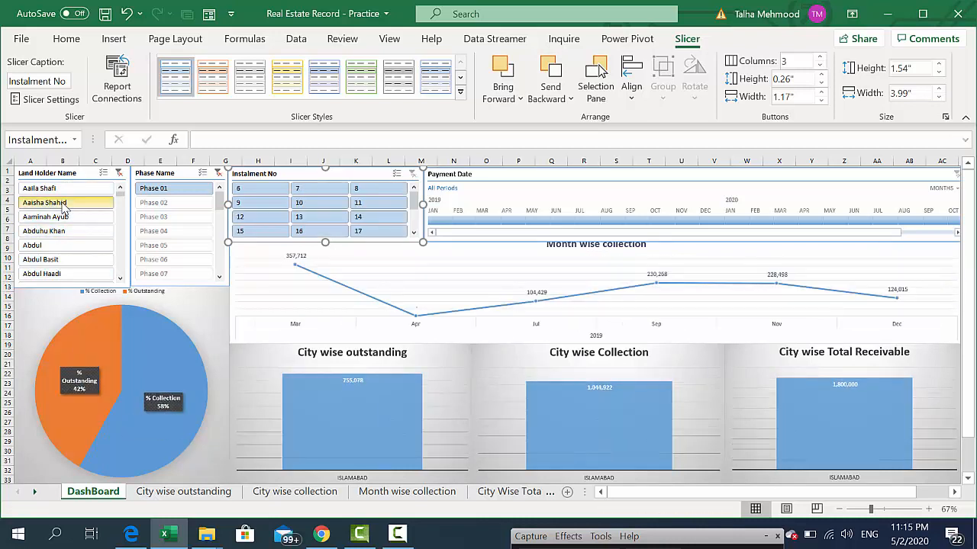
pyautogui.click(70, 205)
pyautogui.click(65, 261)
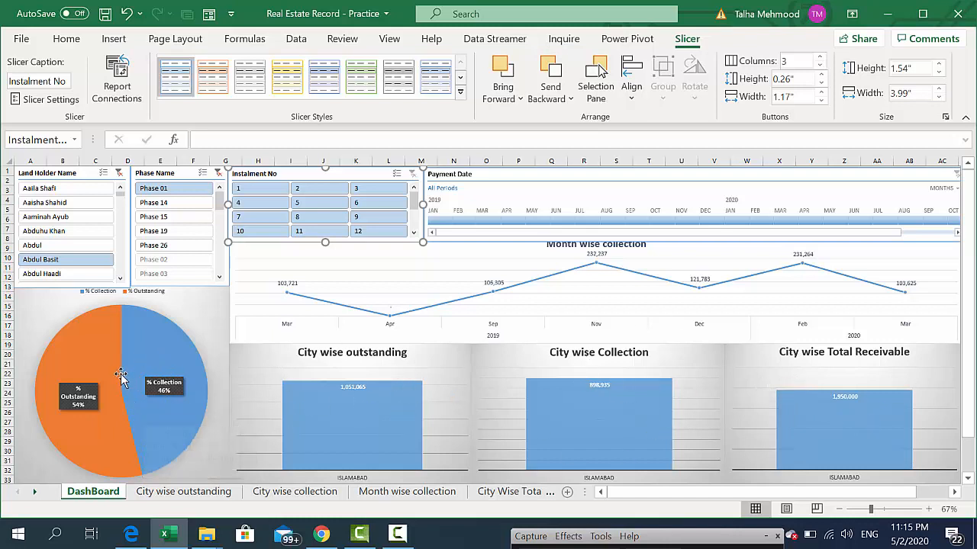
pyautogui.click(119, 175)
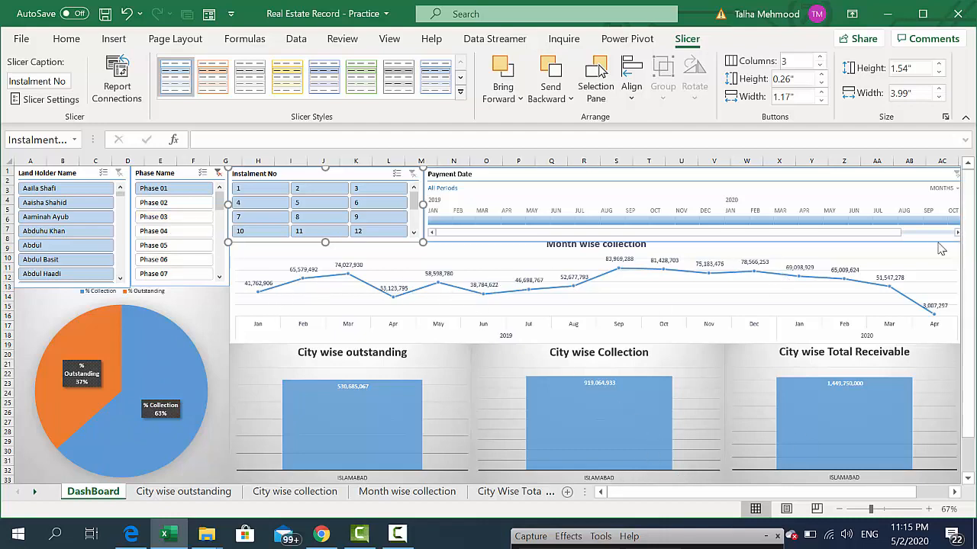
# Step: Nudge the Month wise collection chart slightly down, away from the slicers and timeline above it
pyautogui.click(928, 248)
pyautogui.press('Down')
pyautogui.press('Down')
pyautogui.press('Down')
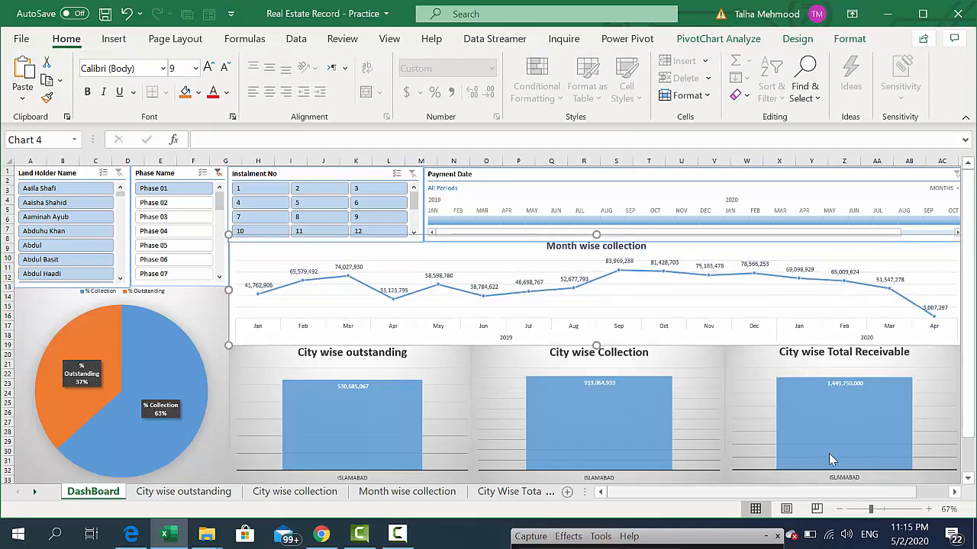
# Step: Filter the dashboard by Phase 06, Phase 13, Phase 16 and Phase 15 in turn, ending on Phase 16, to compare the charts
pyautogui.click(170, 263)
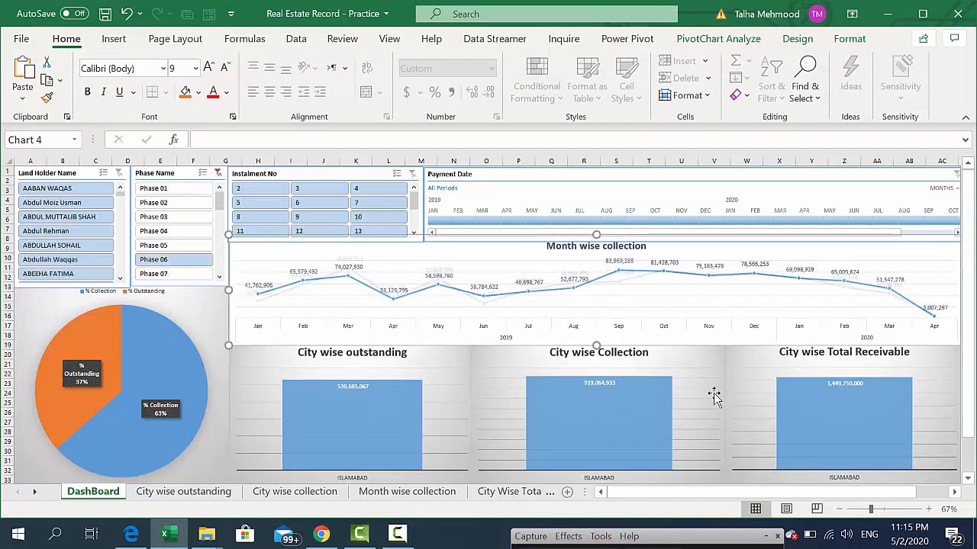
pyautogui.scroll(-4, 223, 199)
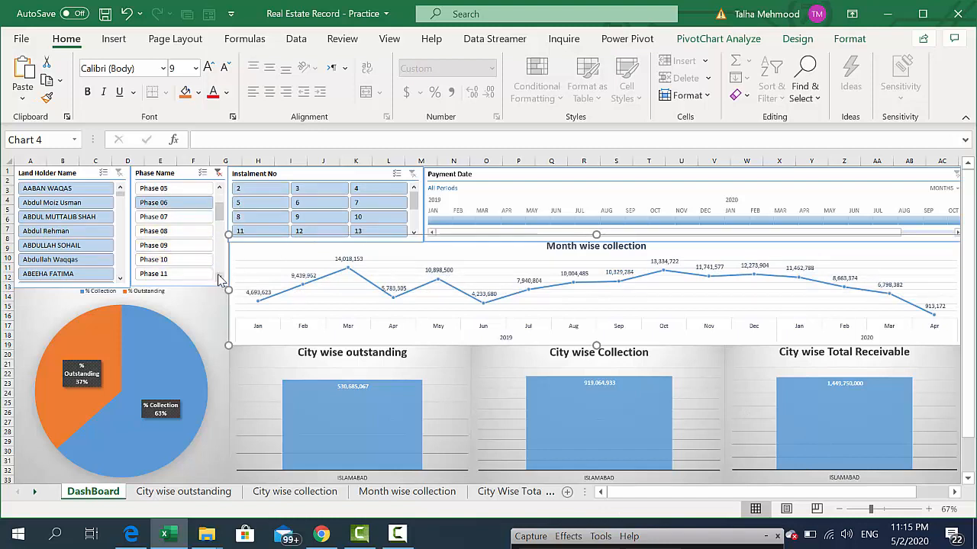
pyautogui.scroll(-3, 220, 276)
pyautogui.click(185, 260)
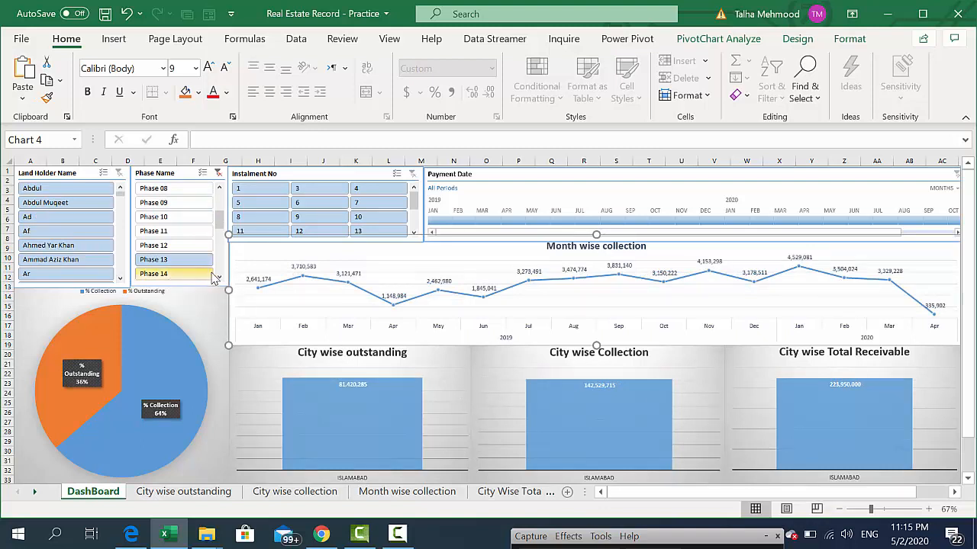
pyautogui.scroll(-3, 214, 278)
pyautogui.click(167, 260)
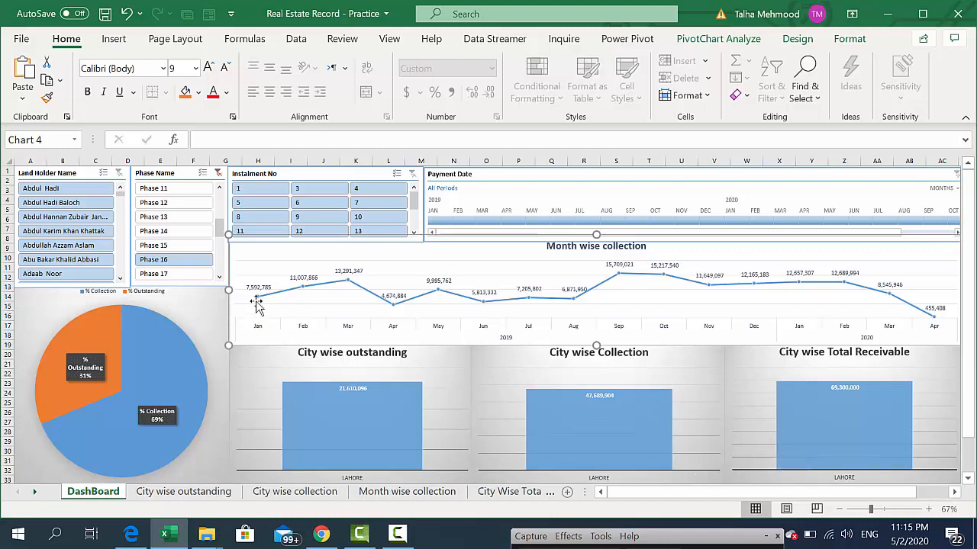
pyautogui.click(174, 245)
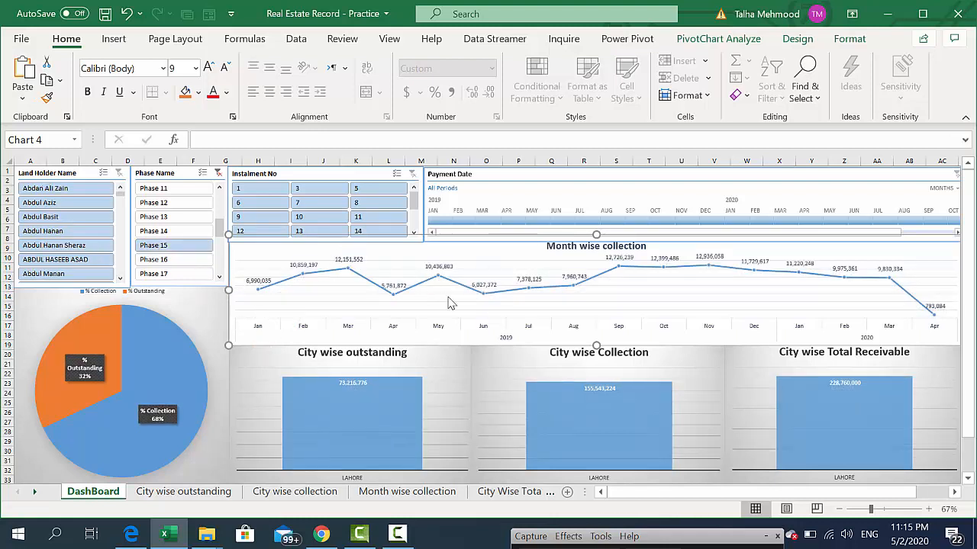
pyautogui.click(193, 259)
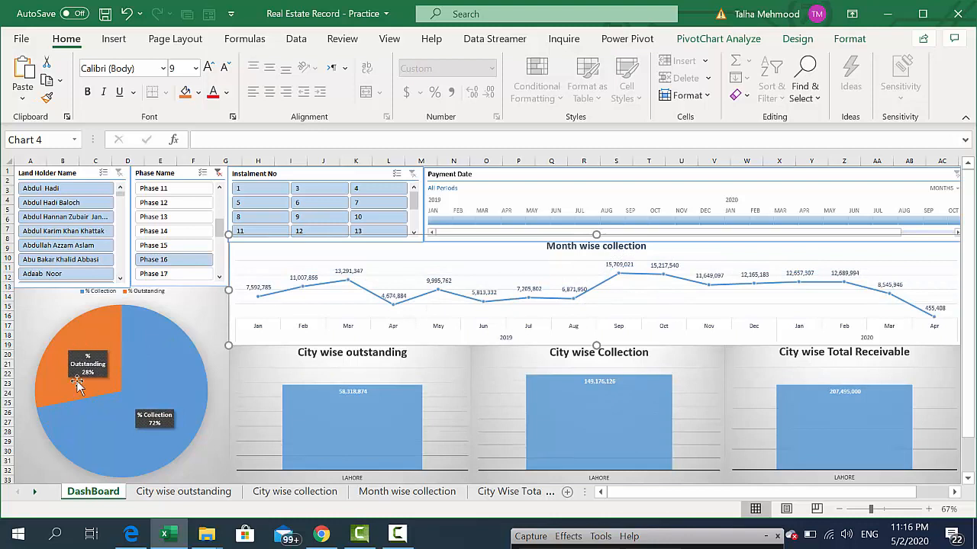
# Step: Filter the dashboard by Phase 21, Phase 19 and Phase 20 in turn and examine the collection and outstanding shares in the pie chart
pyautogui.click(217, 278)
pyautogui.click(217, 278)
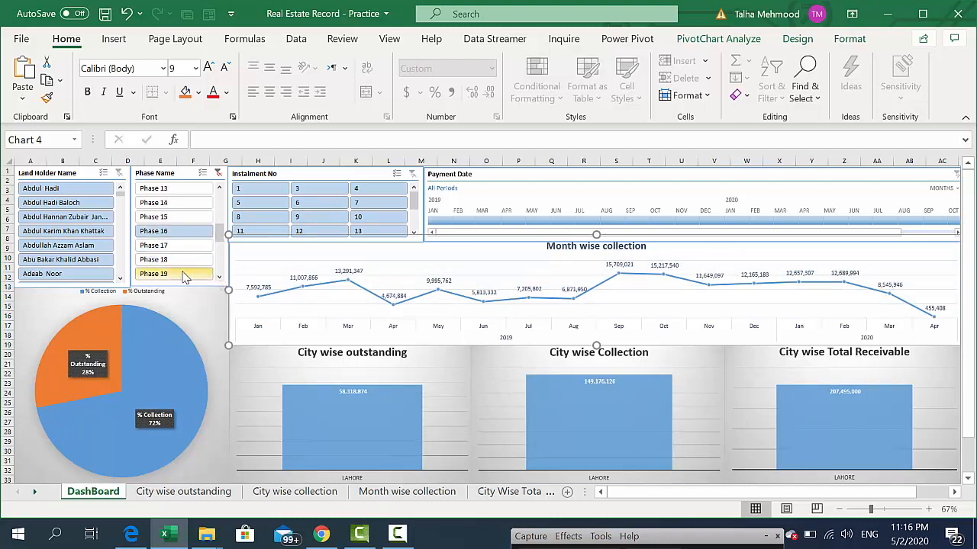
pyautogui.click(219, 278)
pyautogui.click(219, 278)
pyautogui.click(219, 279)
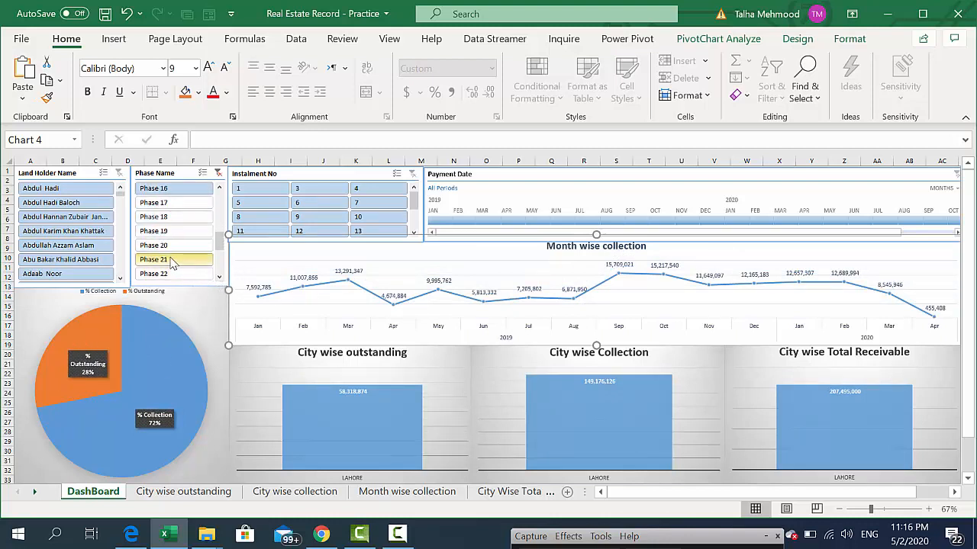
pyautogui.click(203, 259)
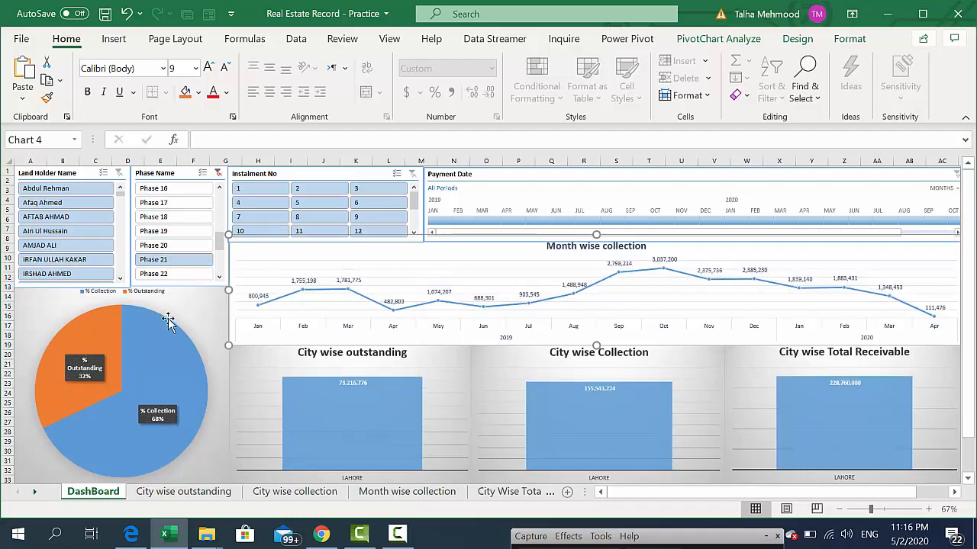
pyautogui.click(173, 237)
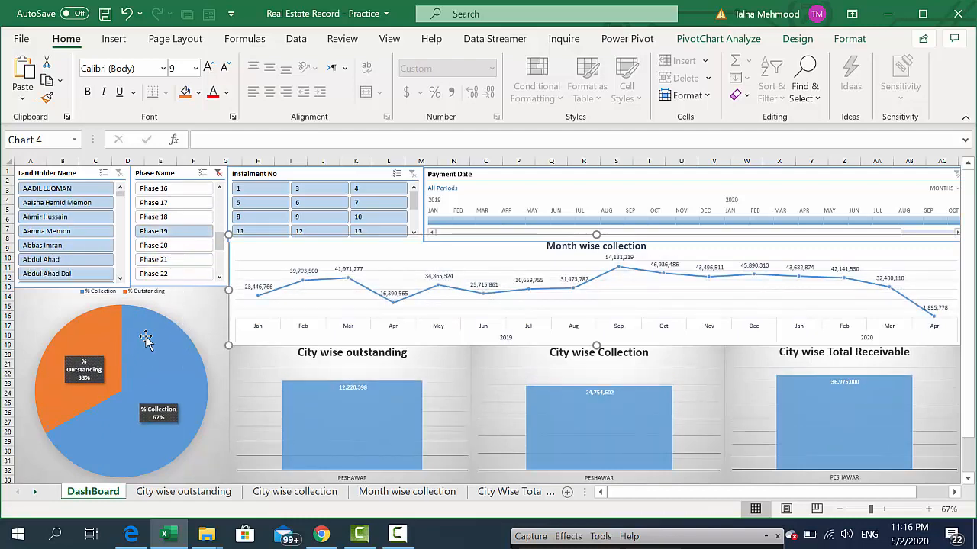
pyautogui.click(167, 247)
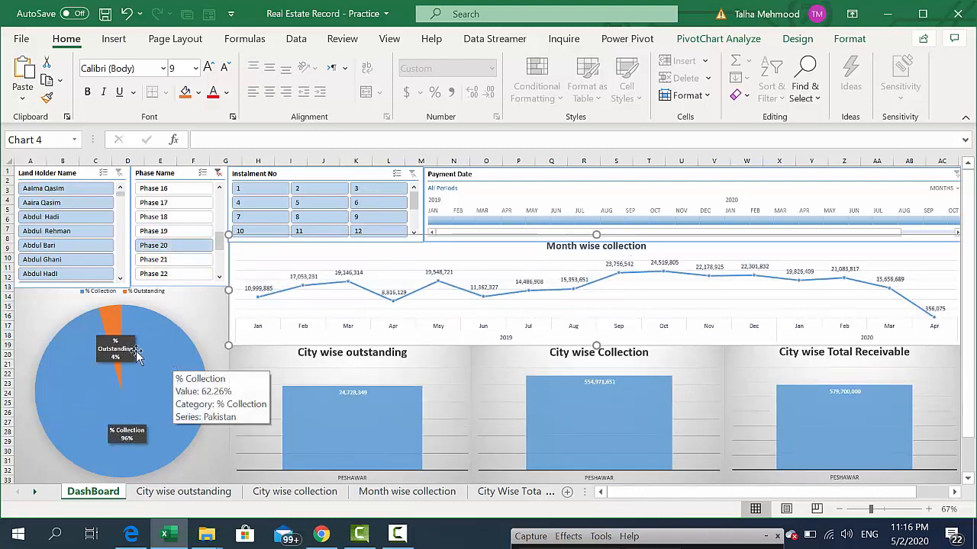
pyautogui.moveTo(177, 404)
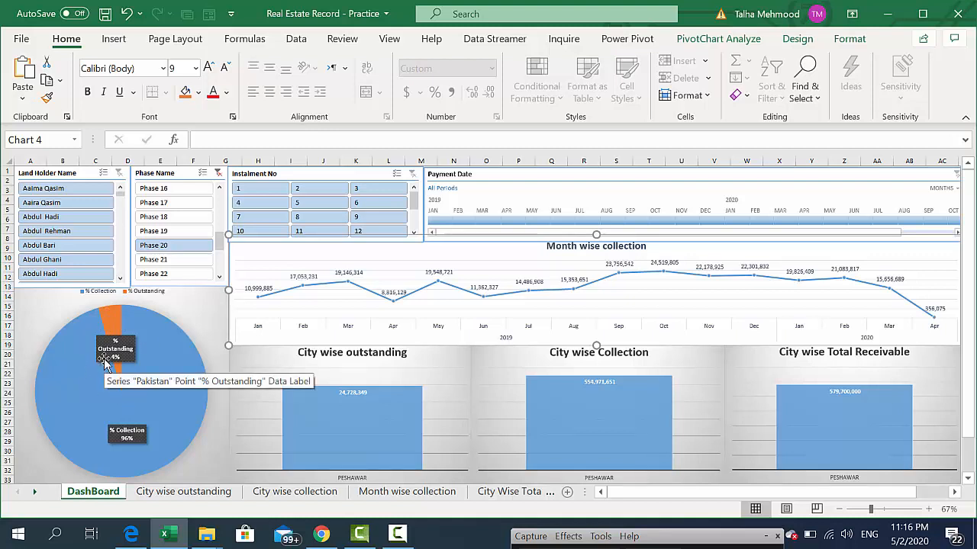
# Step: Open the Sale Department Data sheet and look through the Total Payable column of the source records
pyautogui.click(516, 495)
pyautogui.click(524, 496)
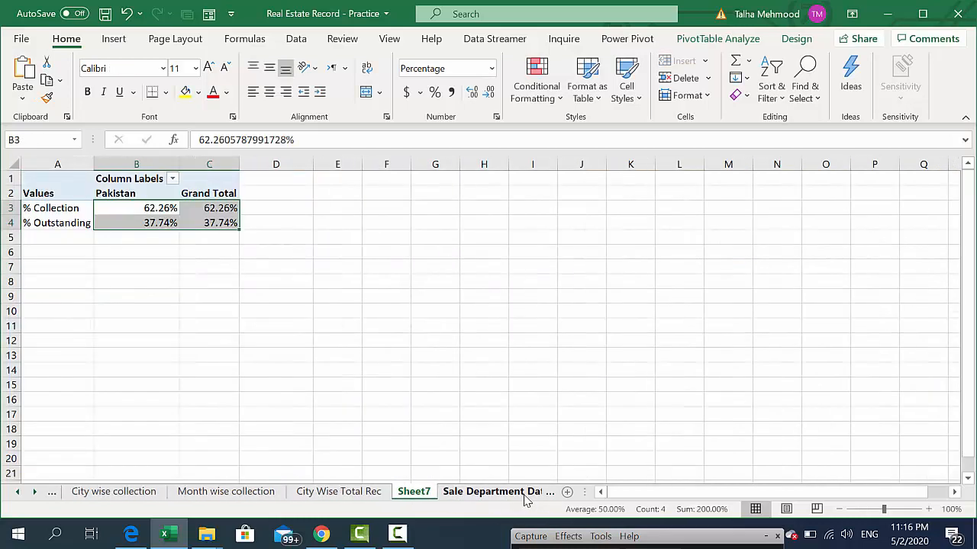
pyautogui.click(524, 496)
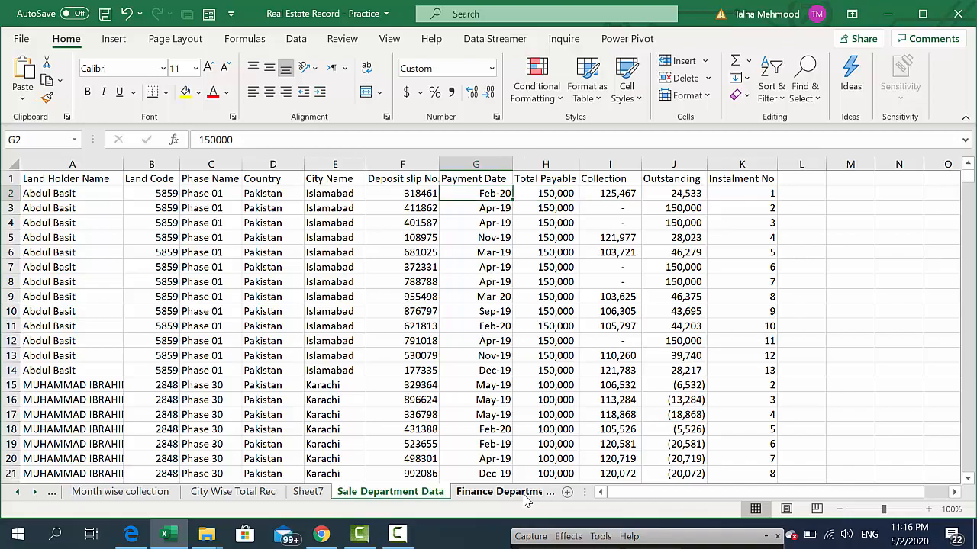
pyautogui.press('Up')
pyautogui.press('Down')
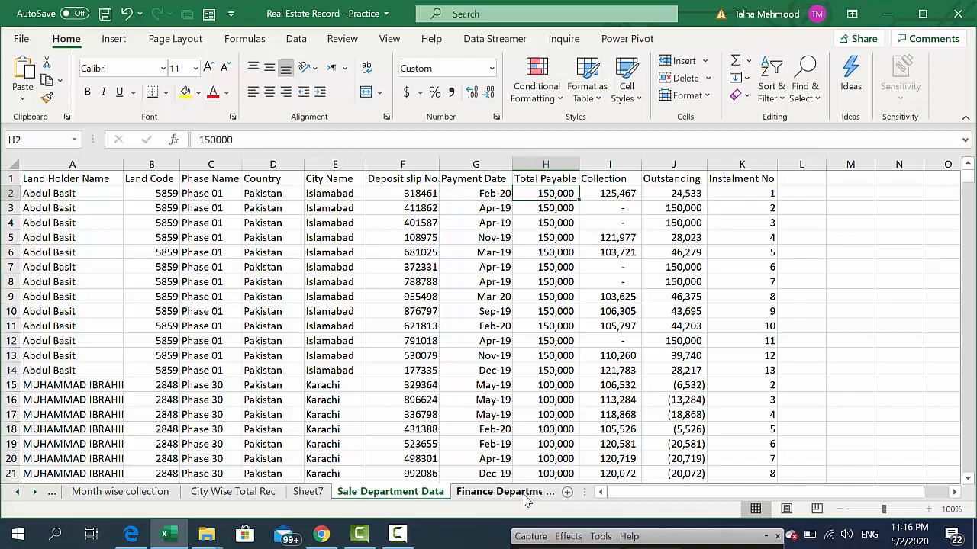
pyautogui.press('Down')
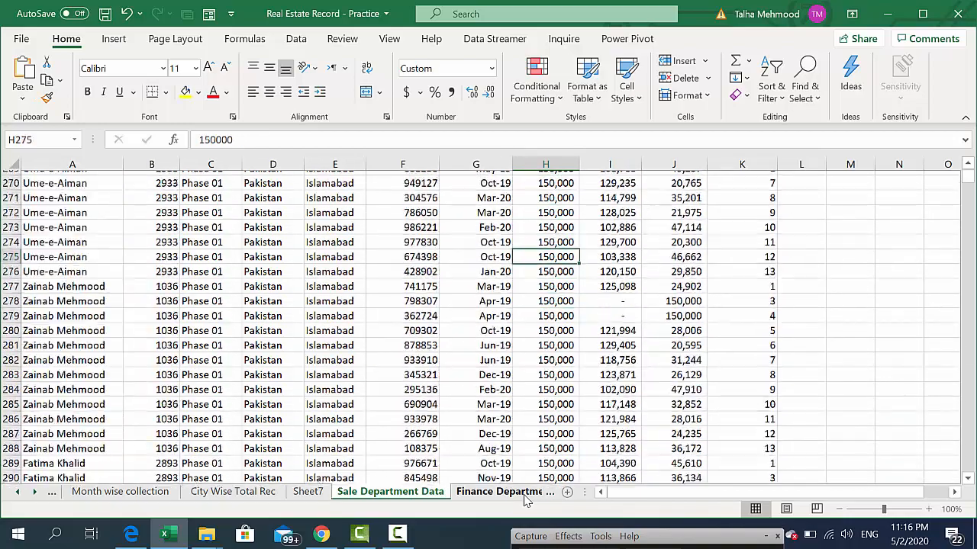
pyautogui.hotkey('ctrl', 'Up')
pyautogui.press('Down')
pyautogui.press('Down')
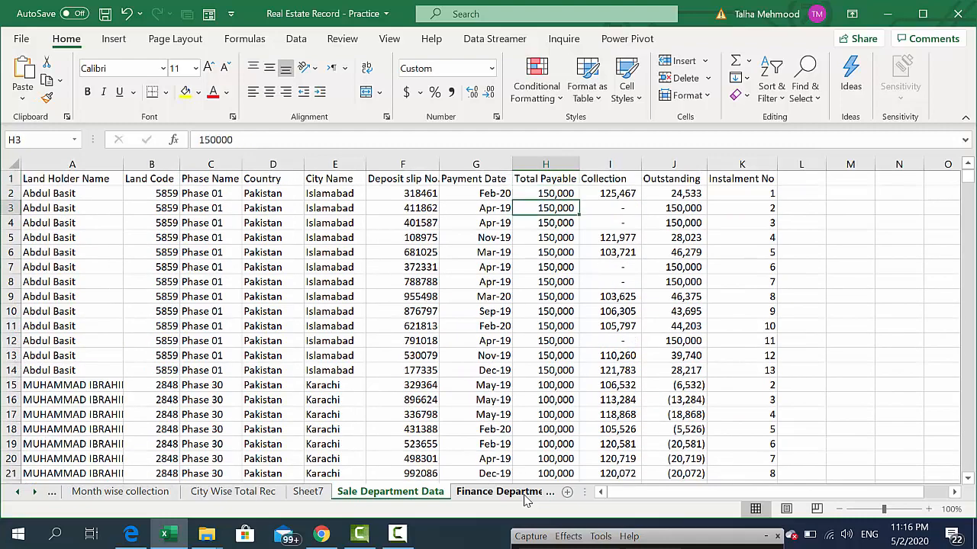
# Step: Return to the DashBoard sheet, filter by Phase 21 and Phase 20 in turn to recheck the charts, and clear the phase filter
pyautogui.hotkey('ctrl', 'pageup')
pyautogui.hotkey('ctrl', 'pageup')
pyautogui.hotkey('ctrl', 'pageup')
pyautogui.hotkey('ctrl', 'pageup')
pyautogui.hotkey('ctrl', 'pageup')
pyautogui.hotkey('ctrl', 'pageup')
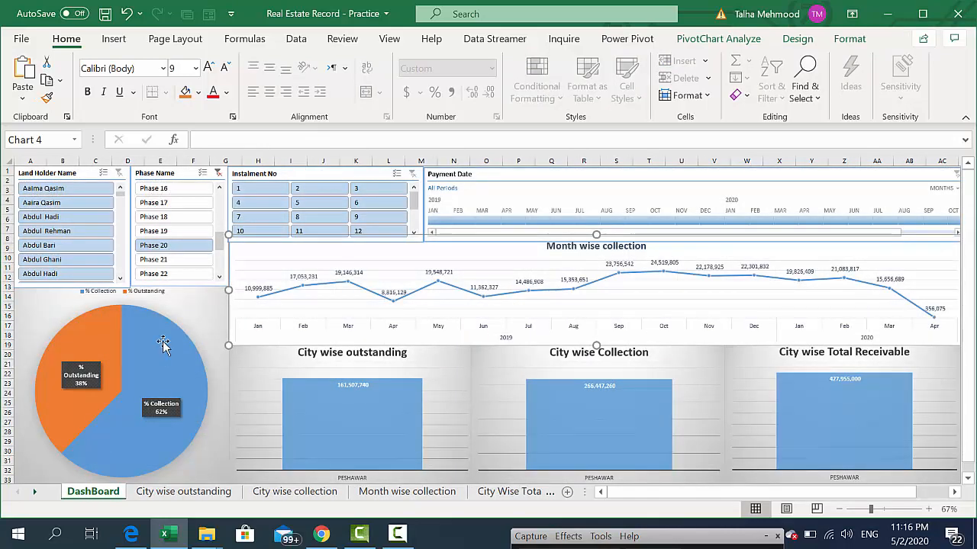
pyautogui.click(190, 261)
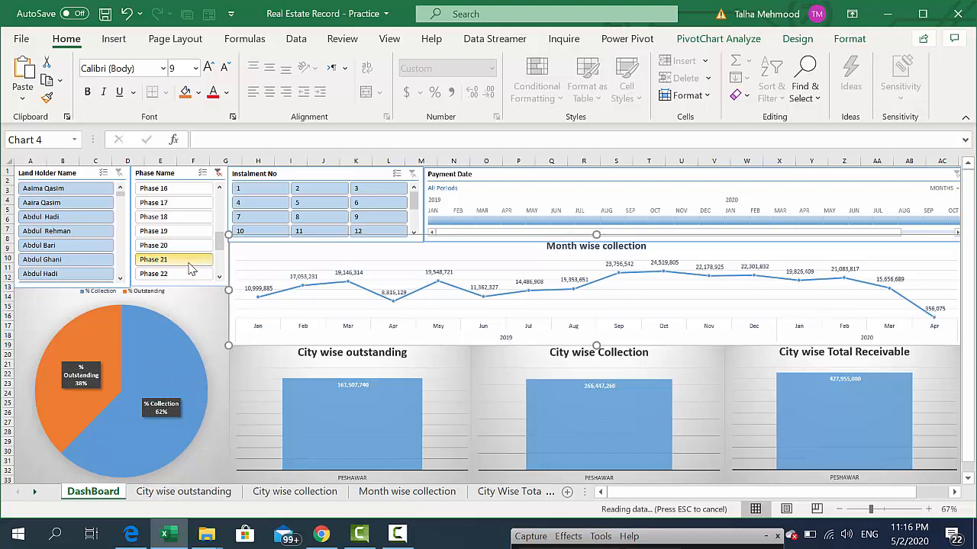
pyautogui.click(186, 246)
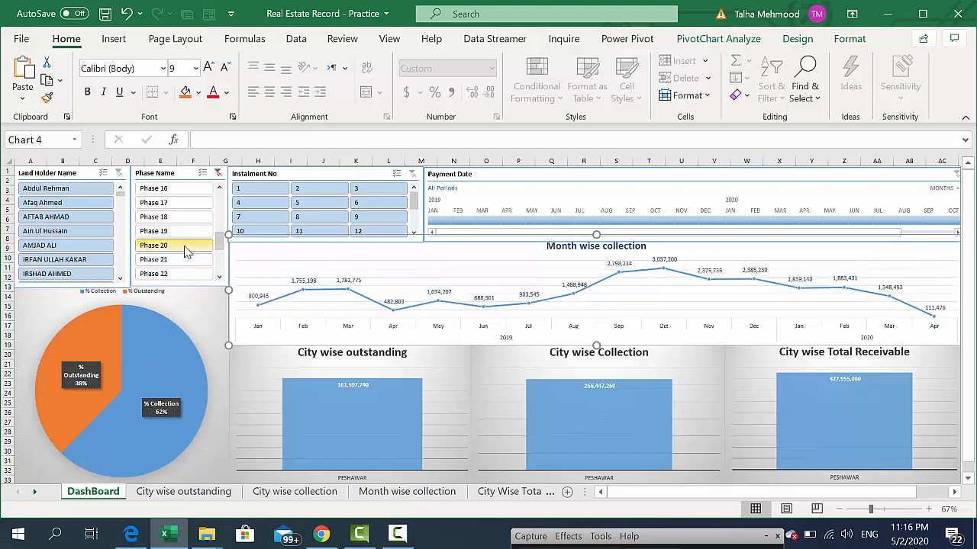
pyautogui.click(219, 174)
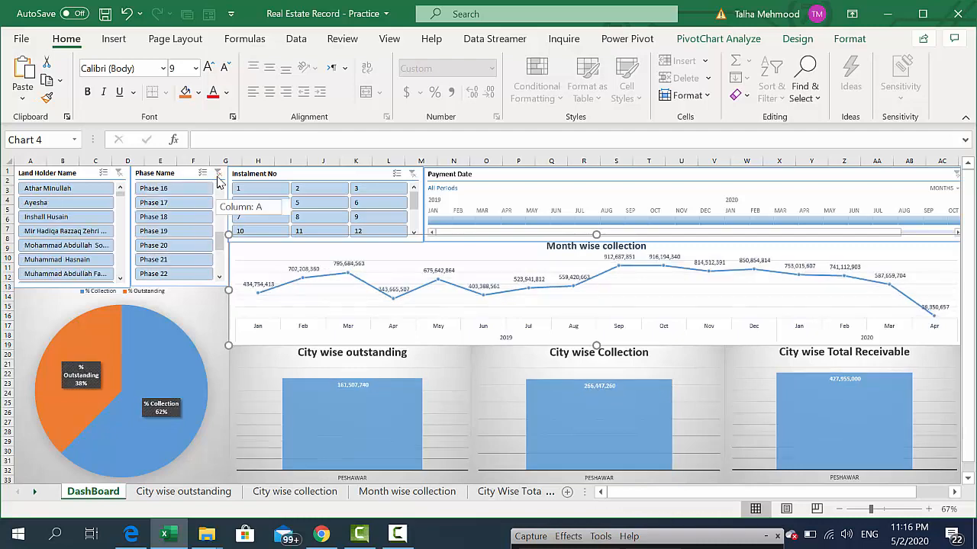
# Step: Filter the dashboard by Phase 19 and Phase 20 in turn and examine the collection and outstanding shares in the pie chart
pyautogui.click(180, 232)
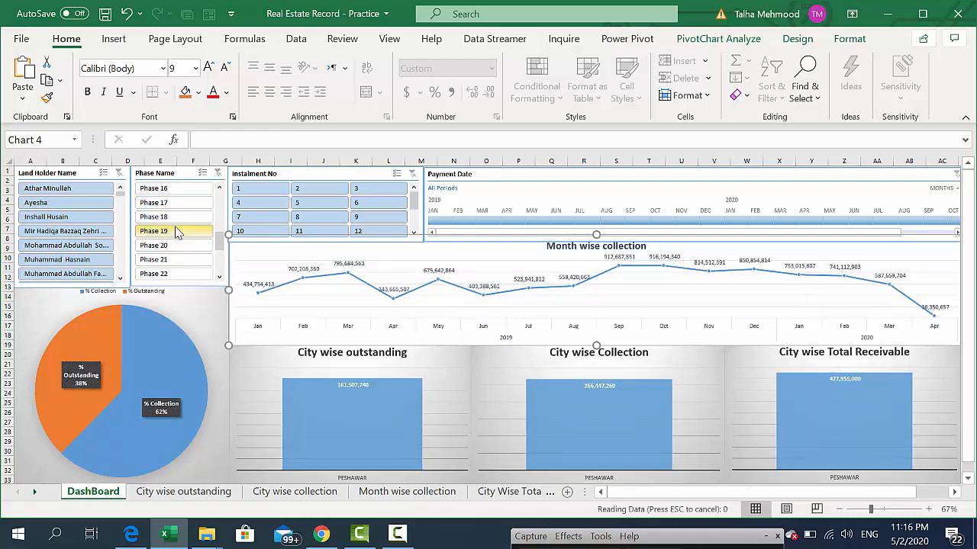
pyautogui.click(171, 247)
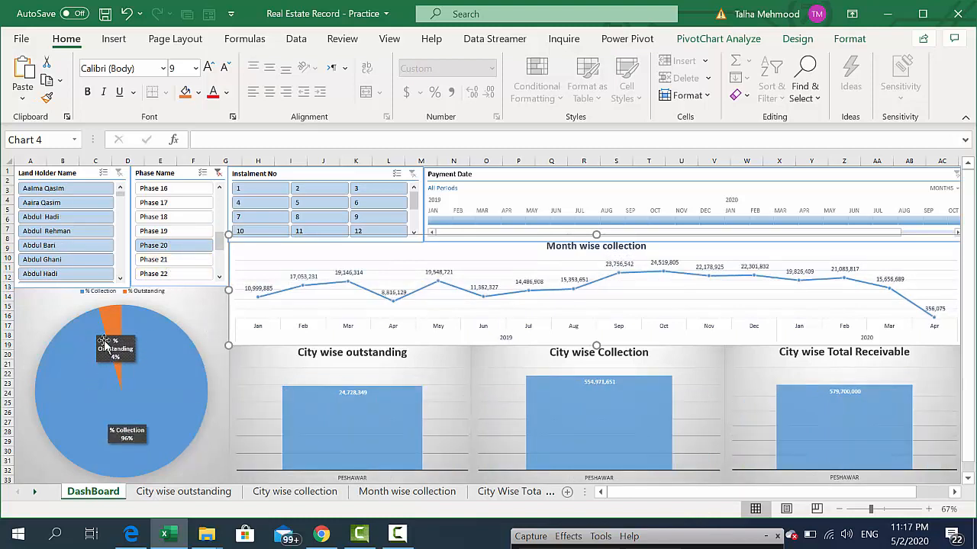
pyautogui.moveTo(194, 461)
# Step: Narrow the dashboard to a single land holder, then clear the land holder and phase filters
pyautogui.click(74, 218)
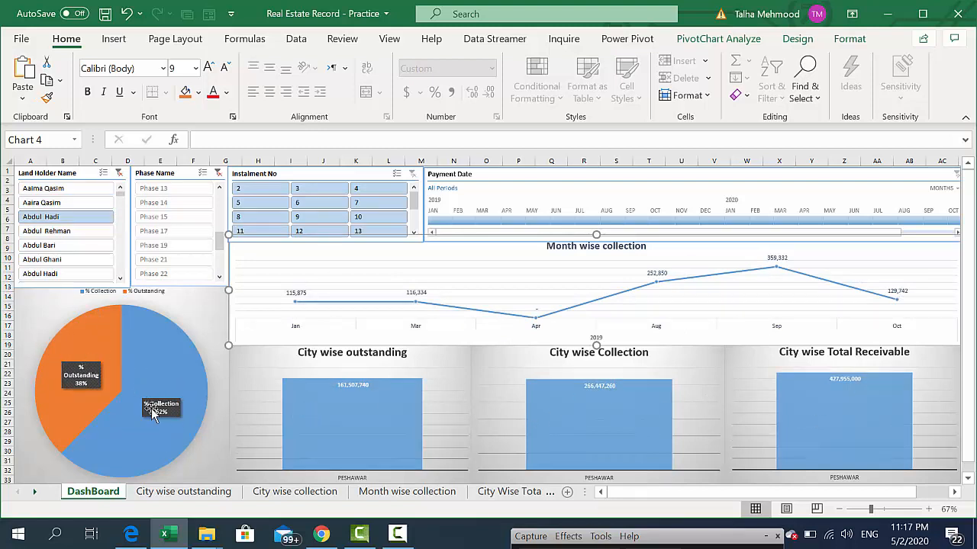
pyautogui.click(120, 174)
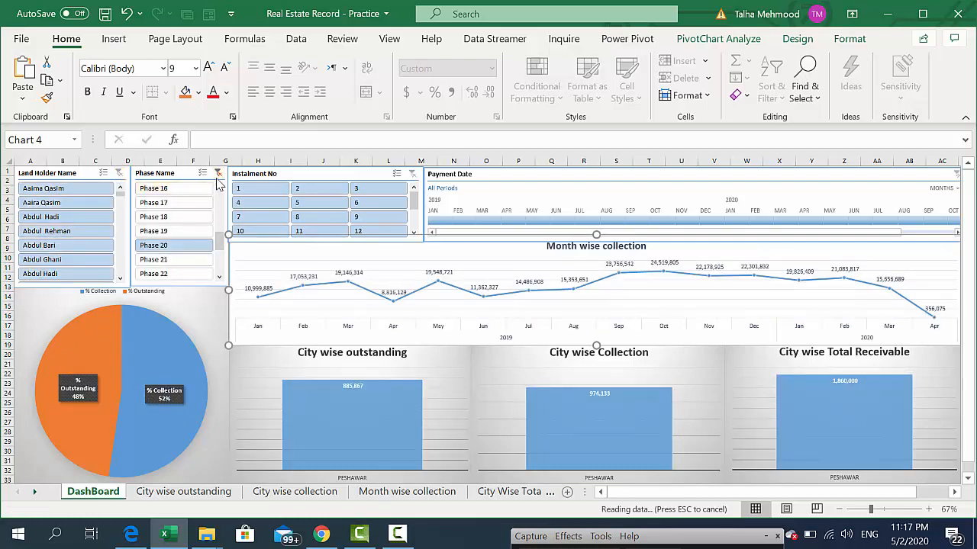
pyautogui.click(217, 175)
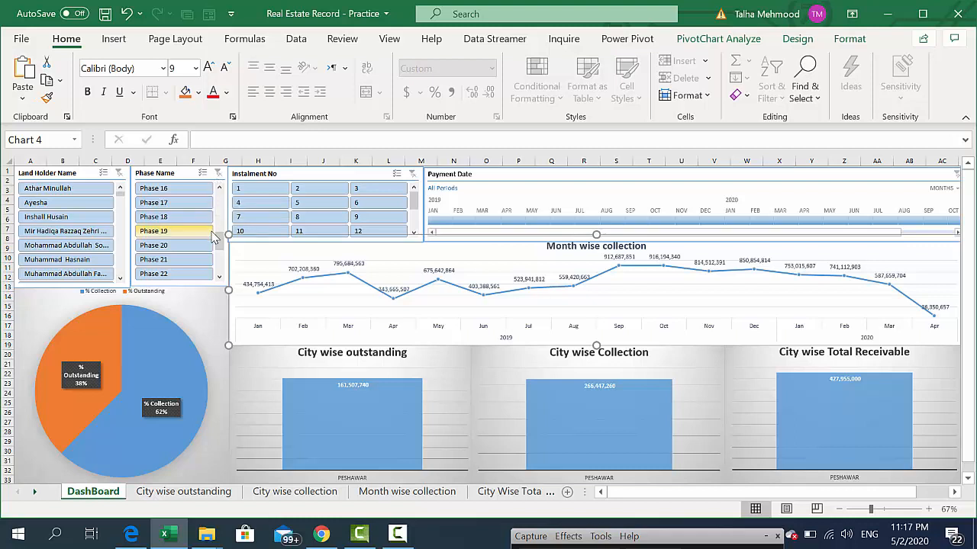
pyautogui.moveTo(221, 246); pyautogui.dragTo(223, 191)
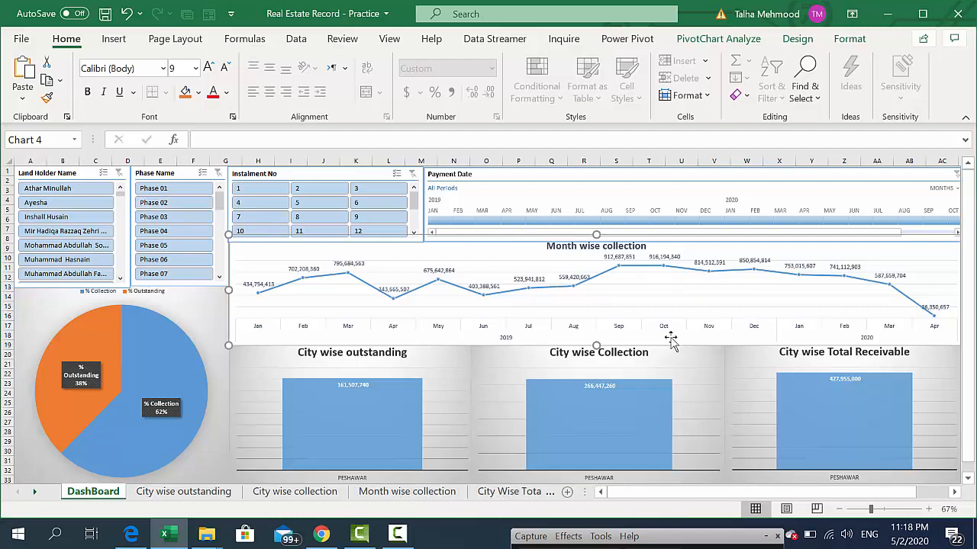
# Step: Open the Sale Department Data sheet, look through the source records and go back to the header row
pyautogui.click(519, 493)
pyautogui.click(523, 494)
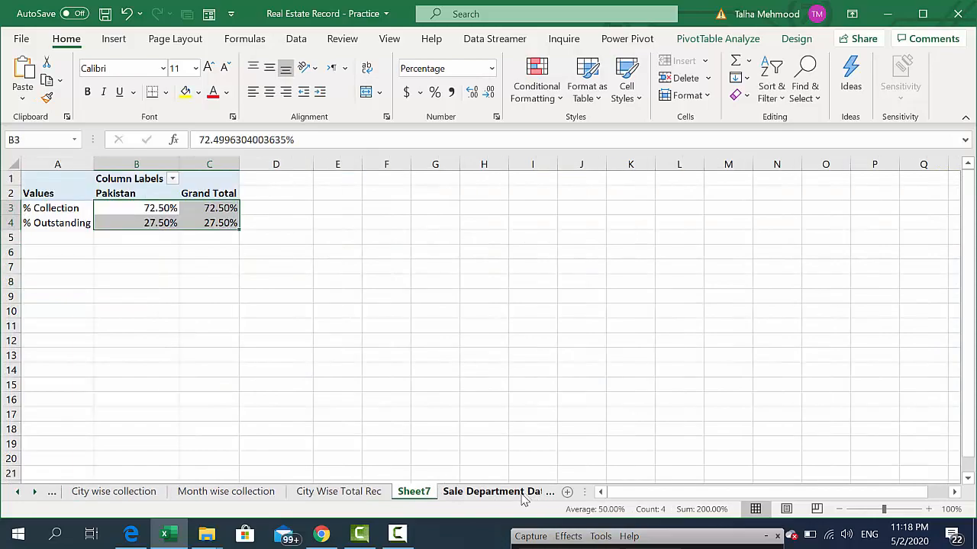
pyautogui.click(522, 494)
pyautogui.press('pagedown')
pyautogui.press('pagedown')
pyautogui.press('pagedown')
pyautogui.press('pagedown')
pyautogui.press('pagedown')
pyautogui.press('pagedown')
pyautogui.press('pagedown')
pyautogui.press('pagedown')
pyautogui.press('pagedown')
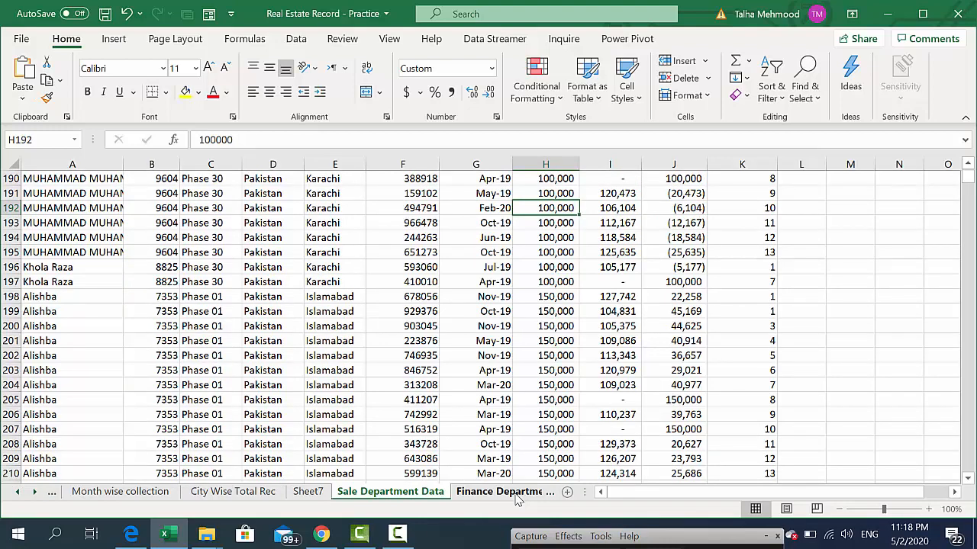
pyautogui.hotkey('ctrl', 'Up')
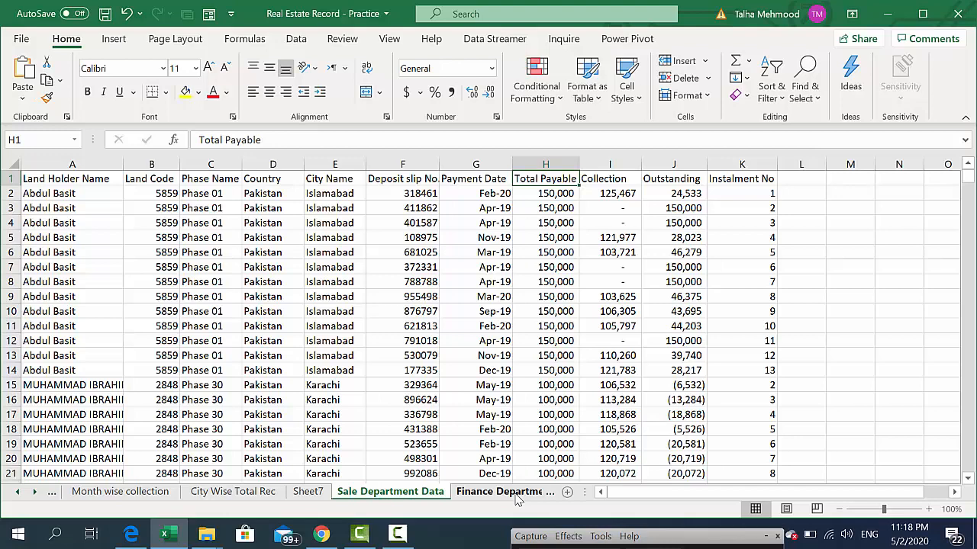
# Step: Return to the DashBoard sheet and filter by Phase 04, Phase 14, Phase 15 and Phase 17 in turn to compare the charts
pyautogui.hotkey('ctrl', 'pageup')
pyautogui.hotkey('ctrl', 'pageup')
pyautogui.hotkey('ctrl', 'pageup')
pyautogui.hotkey('ctrl', 'pageup')
pyautogui.hotkey('ctrl', 'pageup')
pyautogui.hotkey('ctrl', 'pageup')
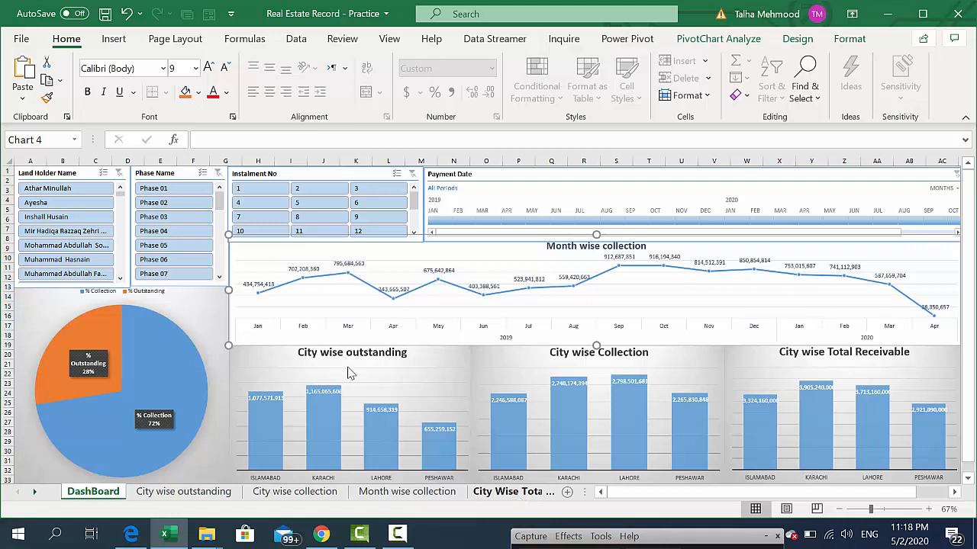
pyautogui.click(176, 236)
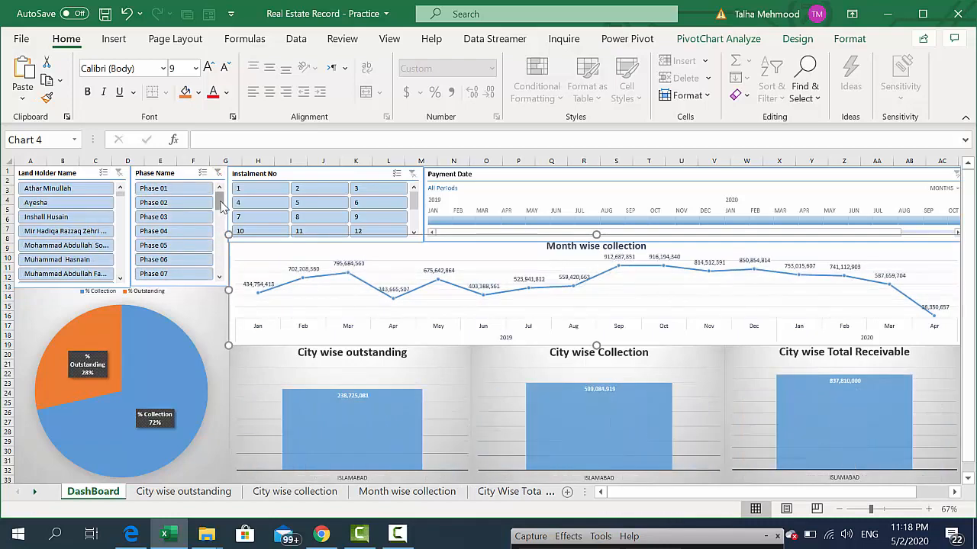
pyautogui.moveTo(219, 203); pyautogui.dragTo(219, 222)
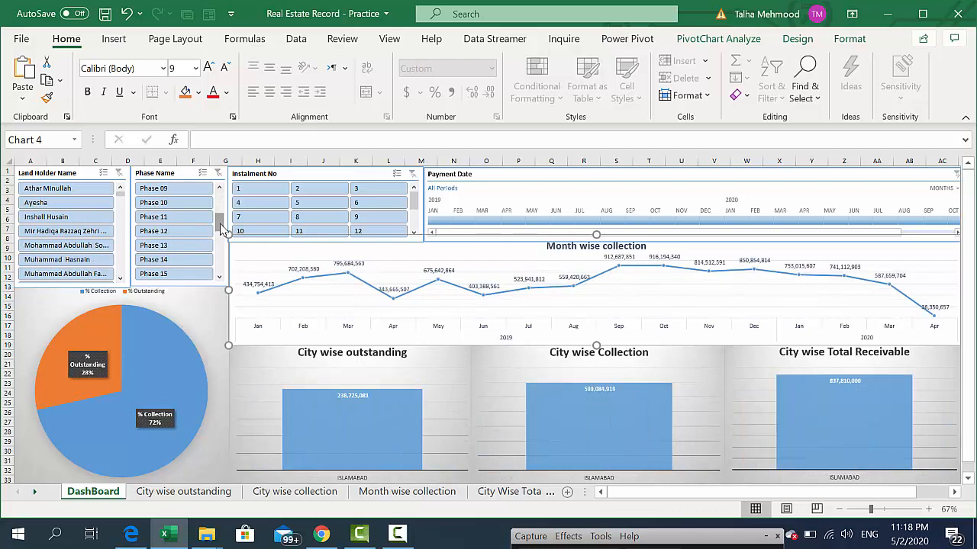
pyautogui.click(180, 260)
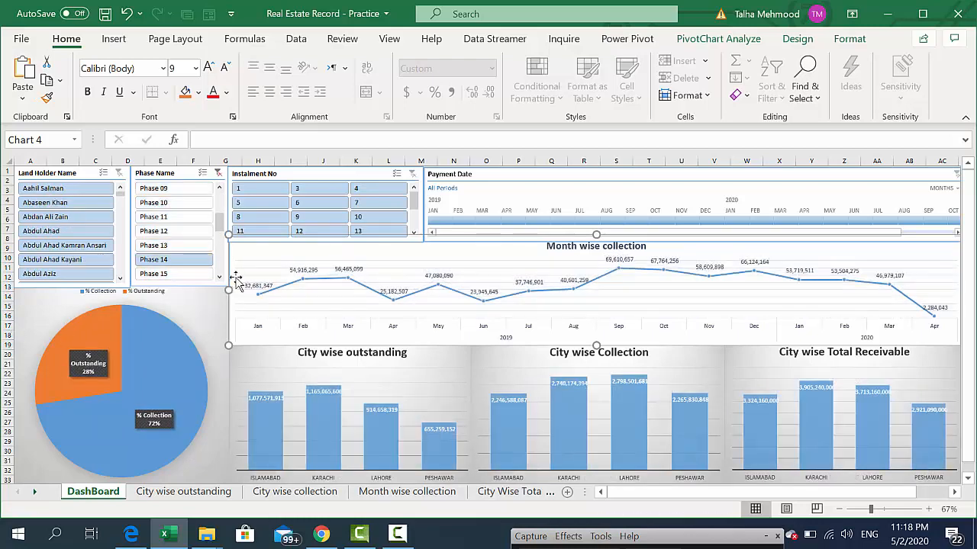
pyautogui.click(205, 273)
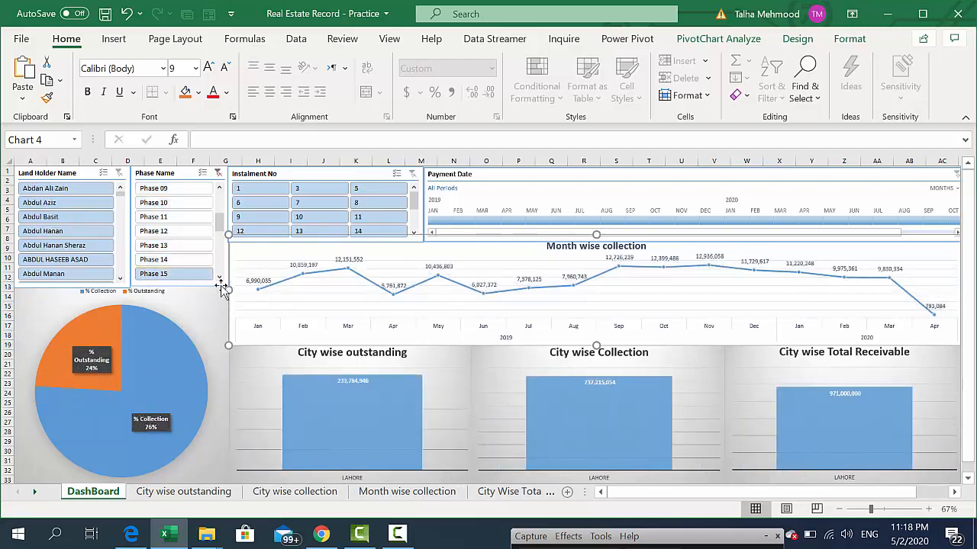
pyautogui.scroll(-2, 217, 277)
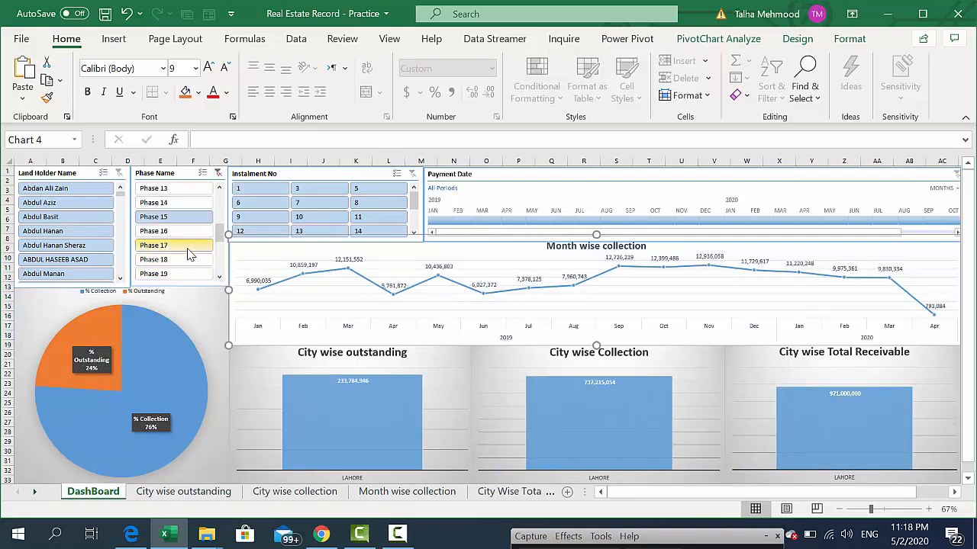
pyautogui.click(183, 245)
# Step: Filter the dashboard by each phase from Phase 21 down to Phase 16 to compare the city charts, then clear the phase filter
pyautogui.click(220, 278)
pyautogui.click(219, 278)
pyautogui.click(220, 278)
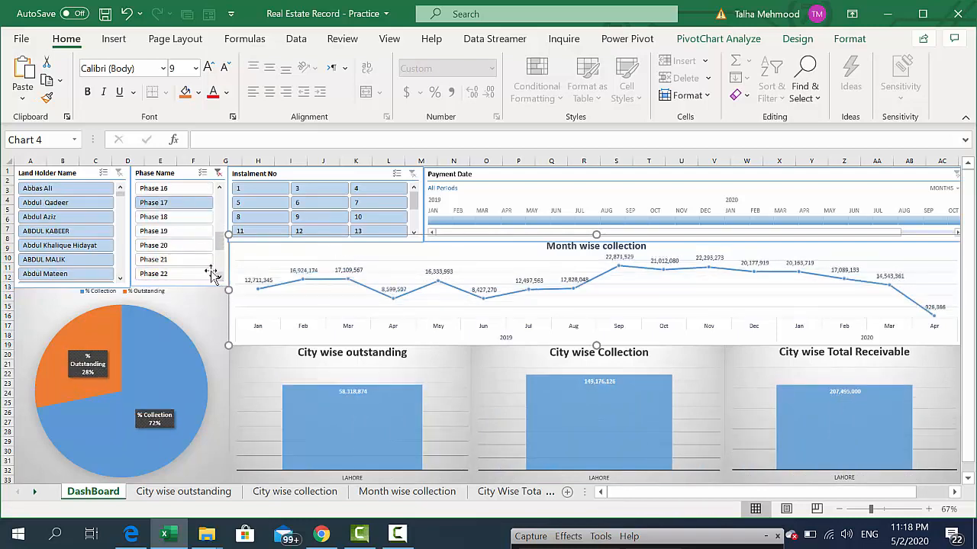
pyautogui.click(192, 260)
pyautogui.click(173, 247)
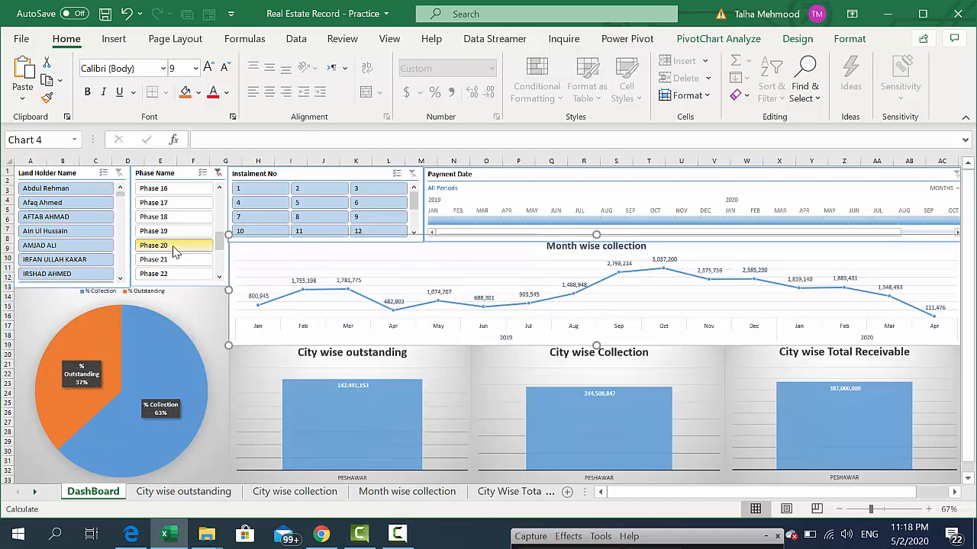
pyautogui.click(171, 233)
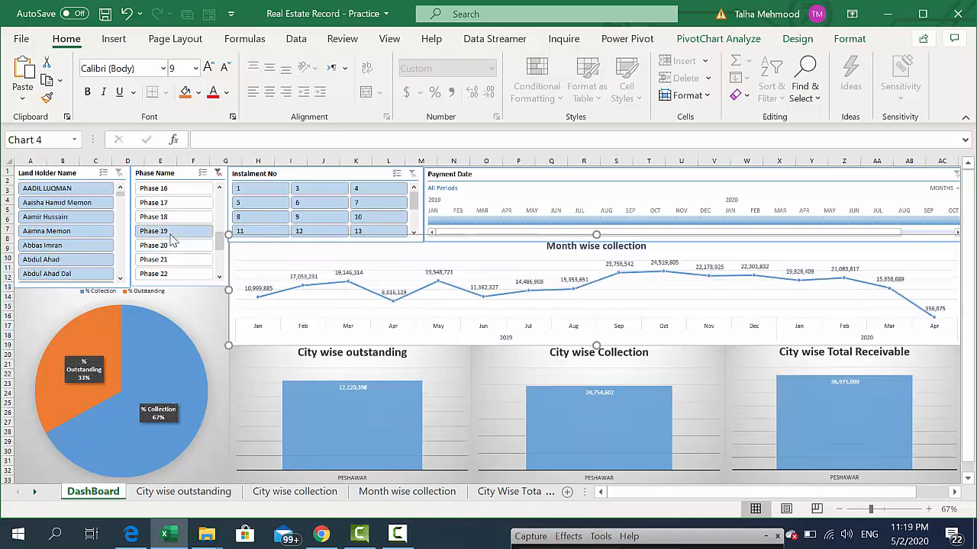
pyautogui.click(164, 219)
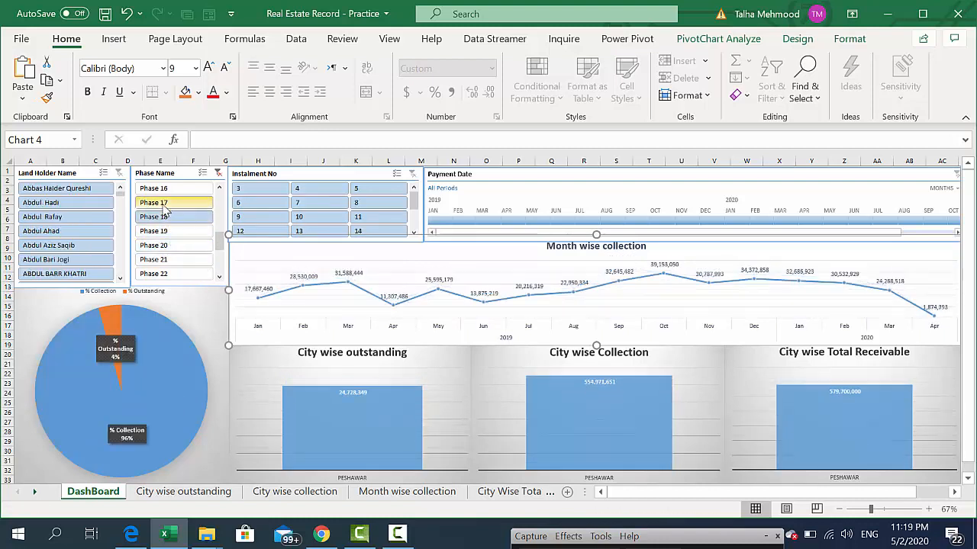
pyautogui.click(164, 203)
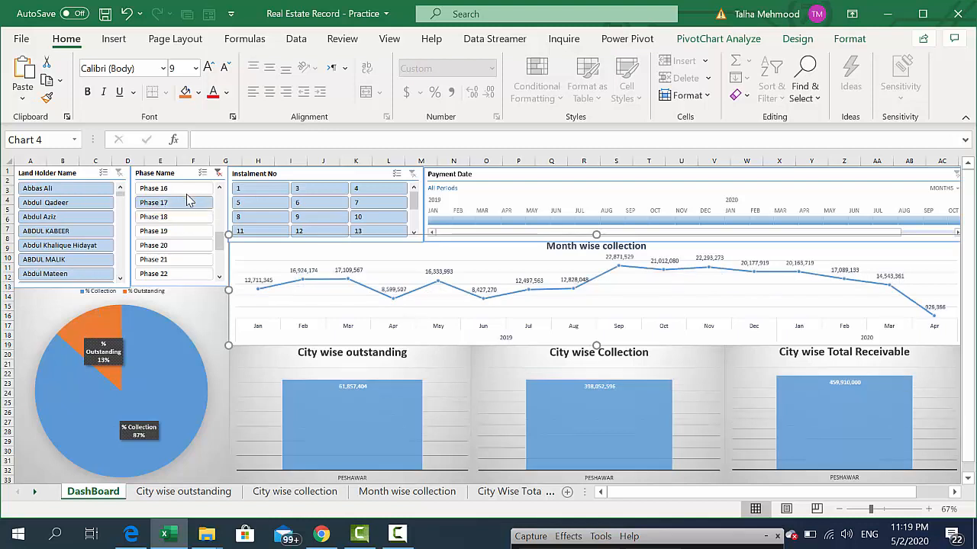
pyautogui.click(183, 192)
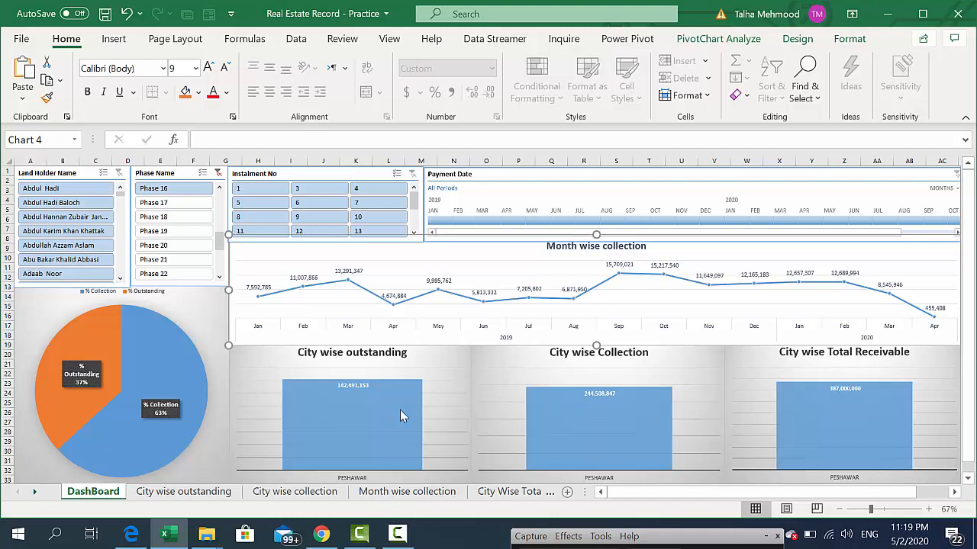
pyautogui.moveTo(401, 414)
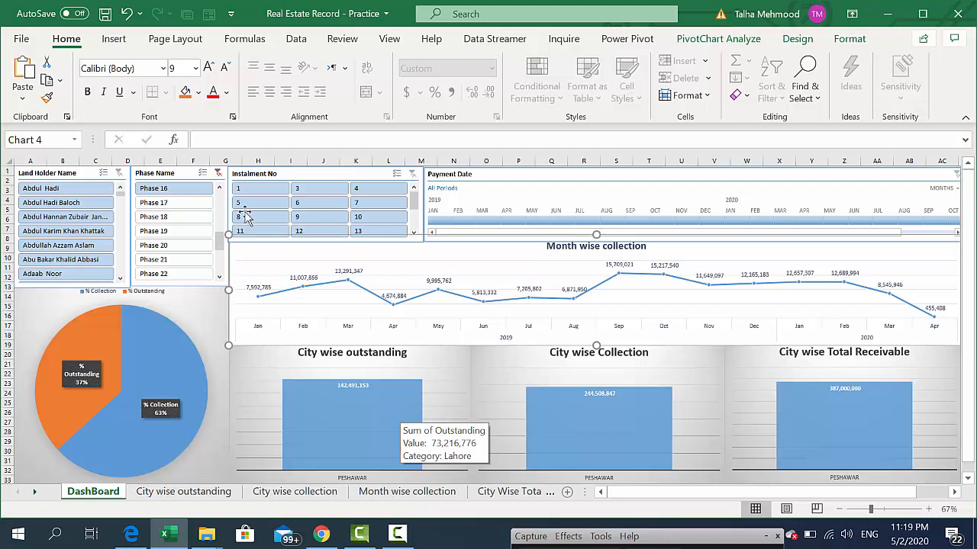
pyautogui.click(218, 175)
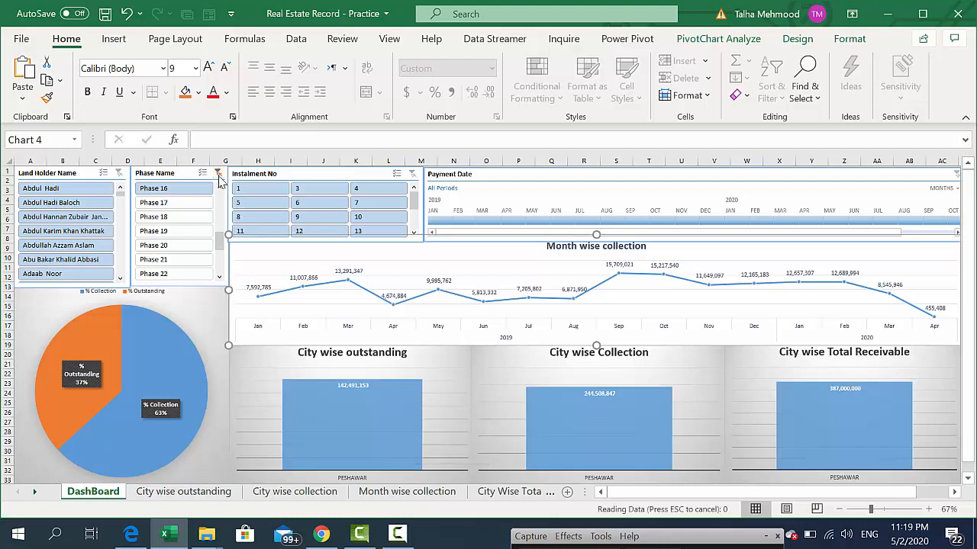